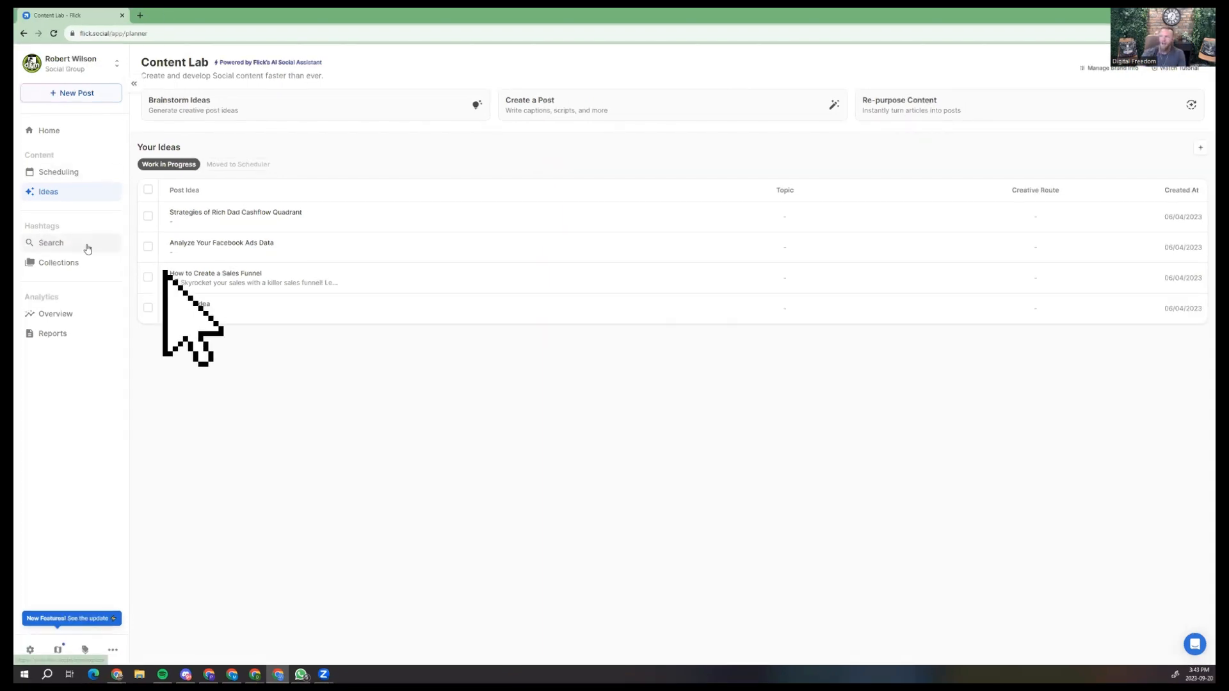
Open the hashtag search and search for "onlinebusiness".
{"action": "left_click", "coordinate": [87, 248]}
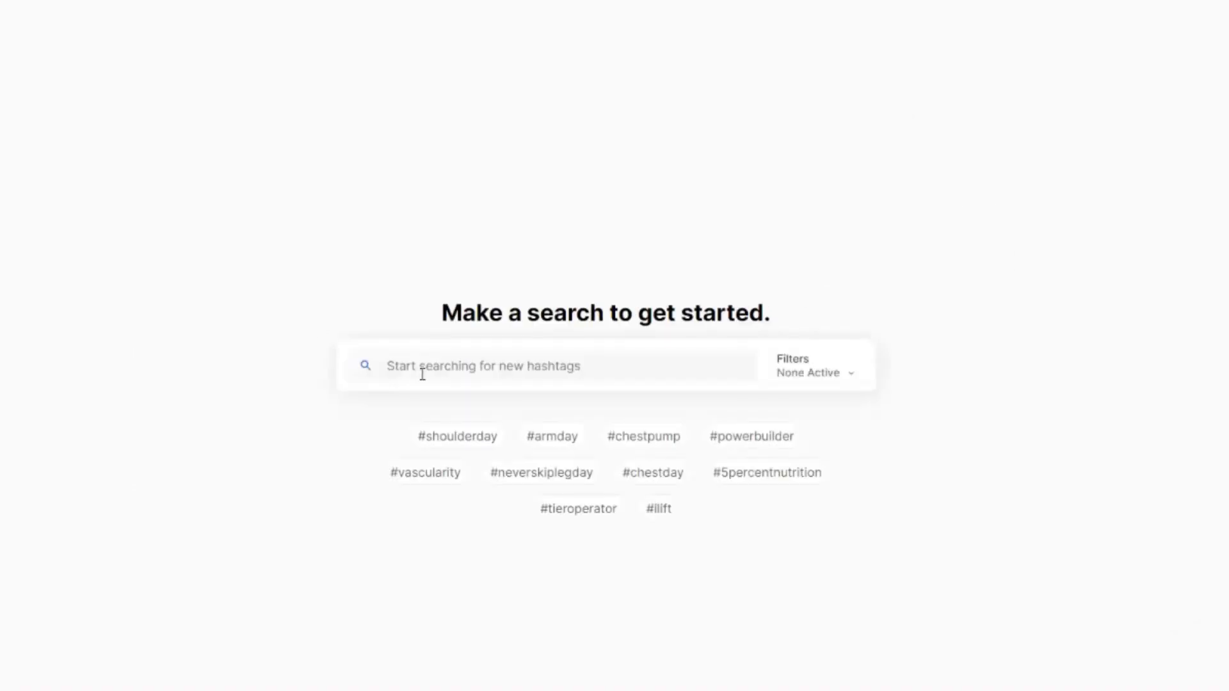
{"action": "left_click", "coordinate": [589, 368]}
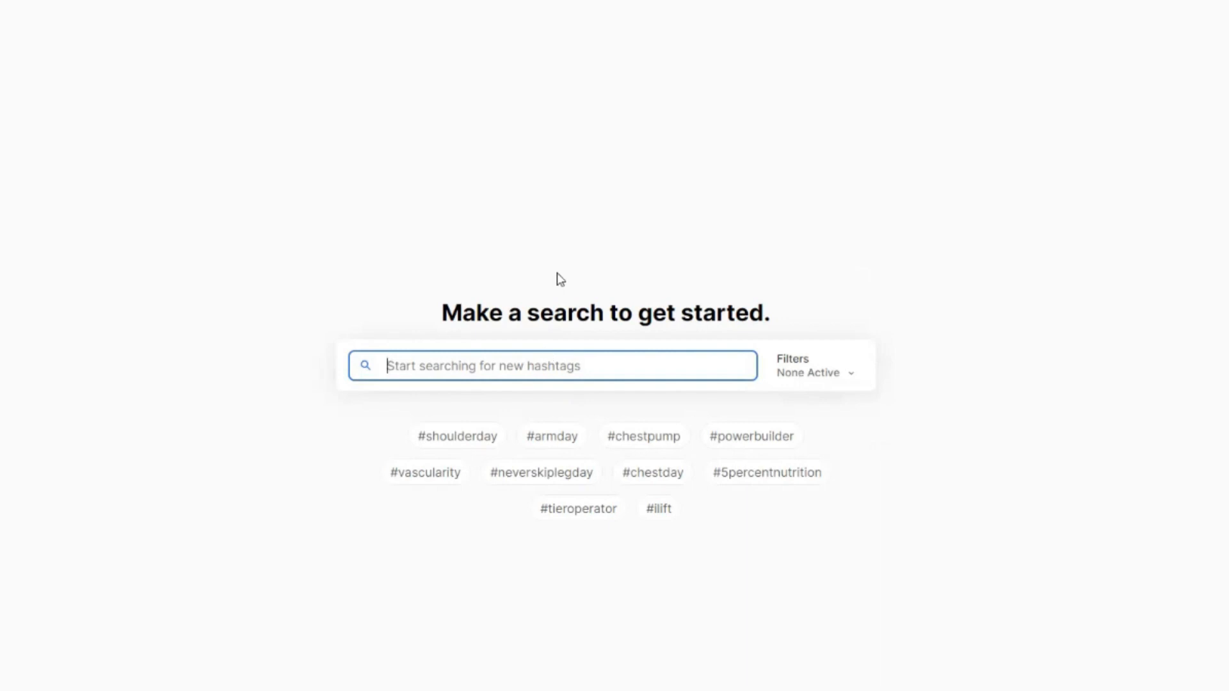
{"action": "type", "text": "onlinebu"}
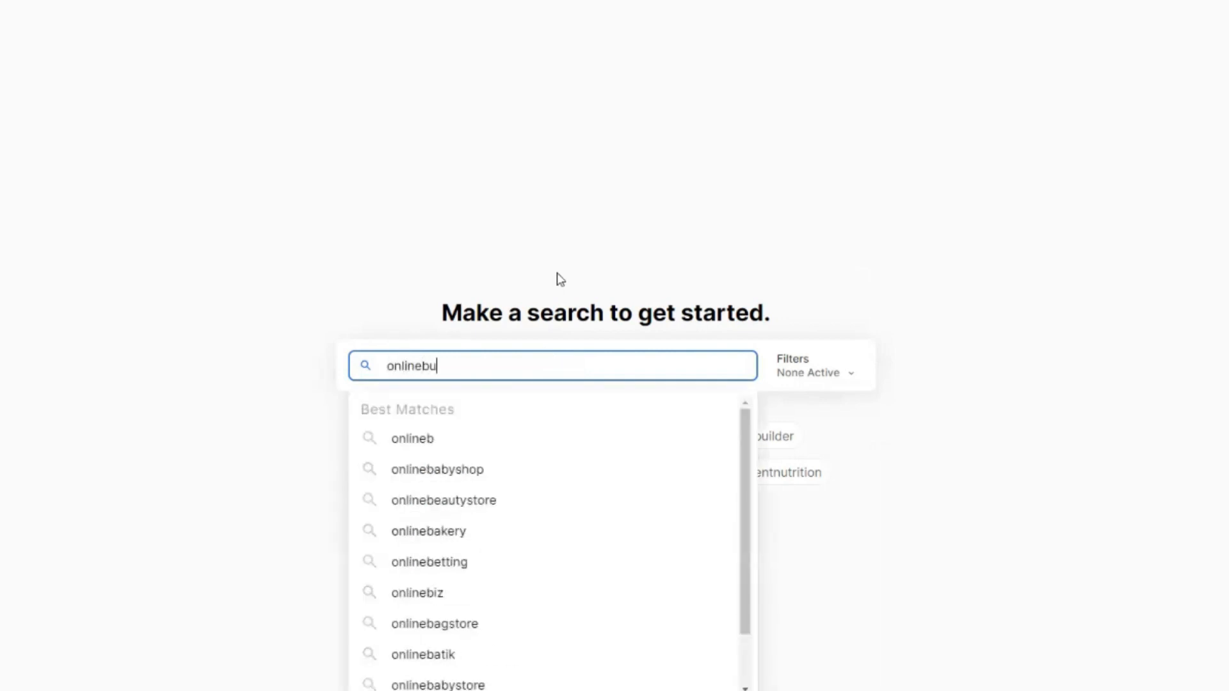
{"action": "type", "text": "siness"}
{"action": "key", "text": "Return"}
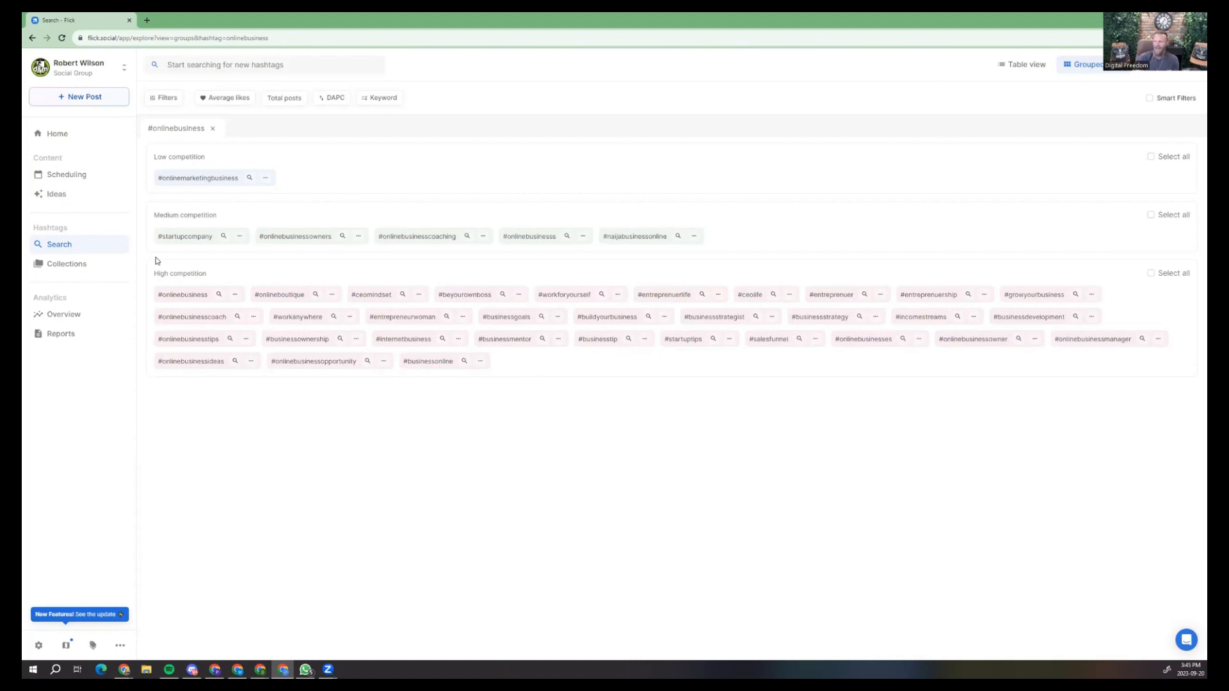
Select the low-competition hashtag #onlinemarketingbusiness and the medium-competition hashtags #startupcompany, #onlinebusinessowners, #onlinebusinesscoaching and #onlinebusinesss.
{"action": "left_click", "coordinate": [209, 182]}
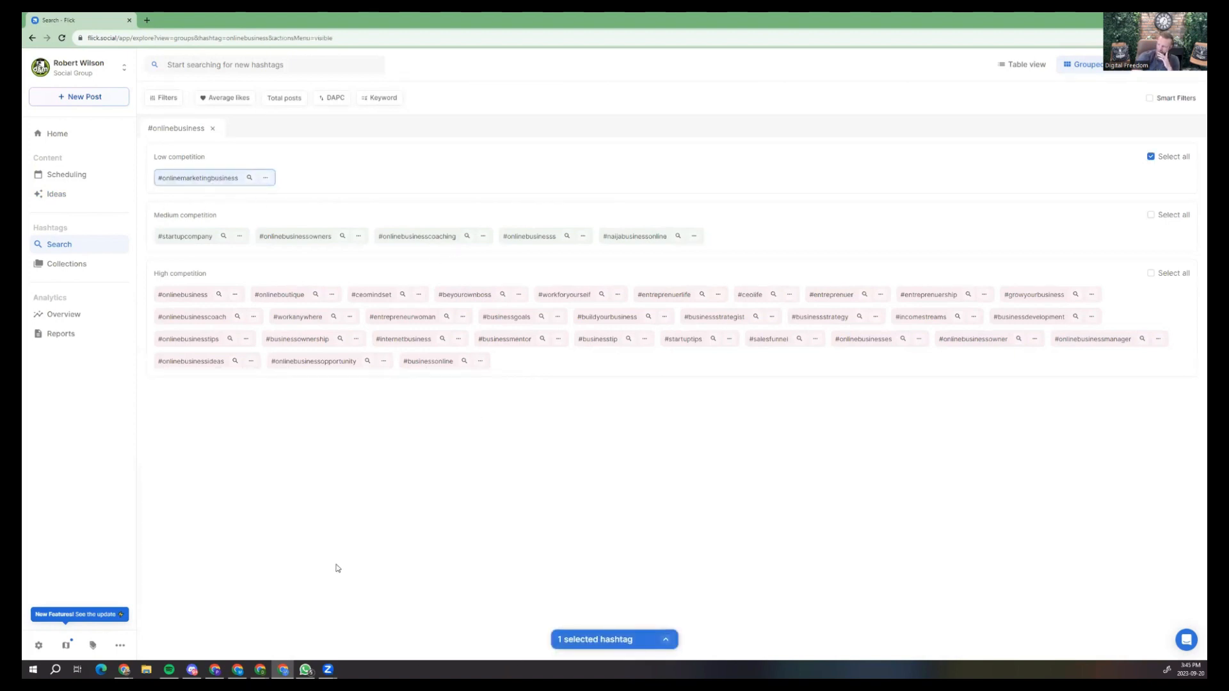
{"action": "left_click", "coordinate": [187, 238]}
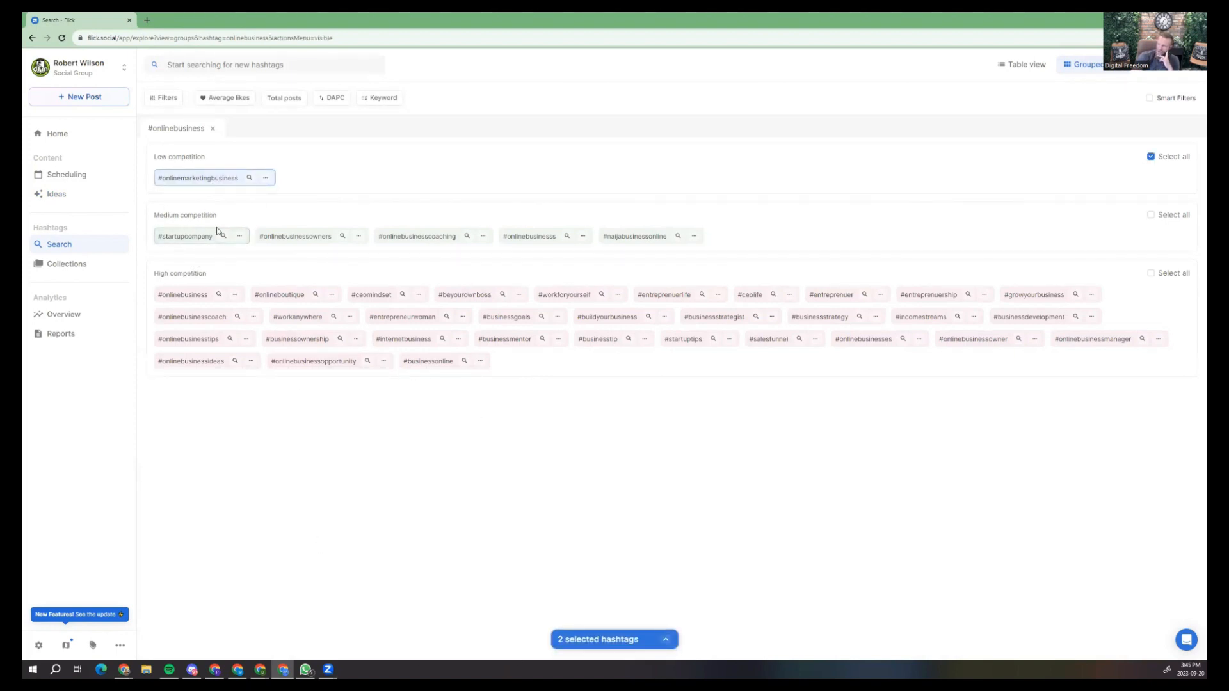
{"action": "left_click", "coordinate": [305, 243]}
{"action": "left_click", "coordinate": [425, 242]}
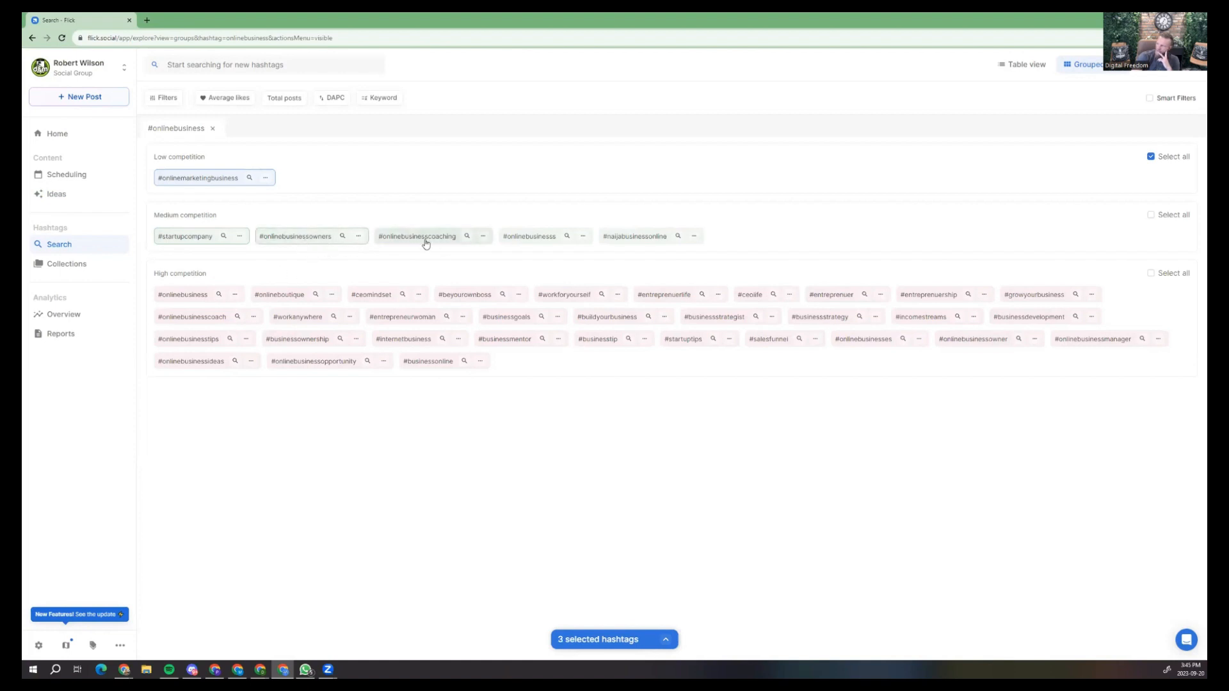
{"action": "left_click", "coordinate": [530, 244]}
Select the high-competition hashtags #onlinebusiness, #ceomindset, #beyourownboss, #workforyourself, #entreprenuerlife, #ceolife, #entreprenuer, #entreprenuership and #growyourbusiness.
{"action": "left_click", "coordinate": [192, 295]}
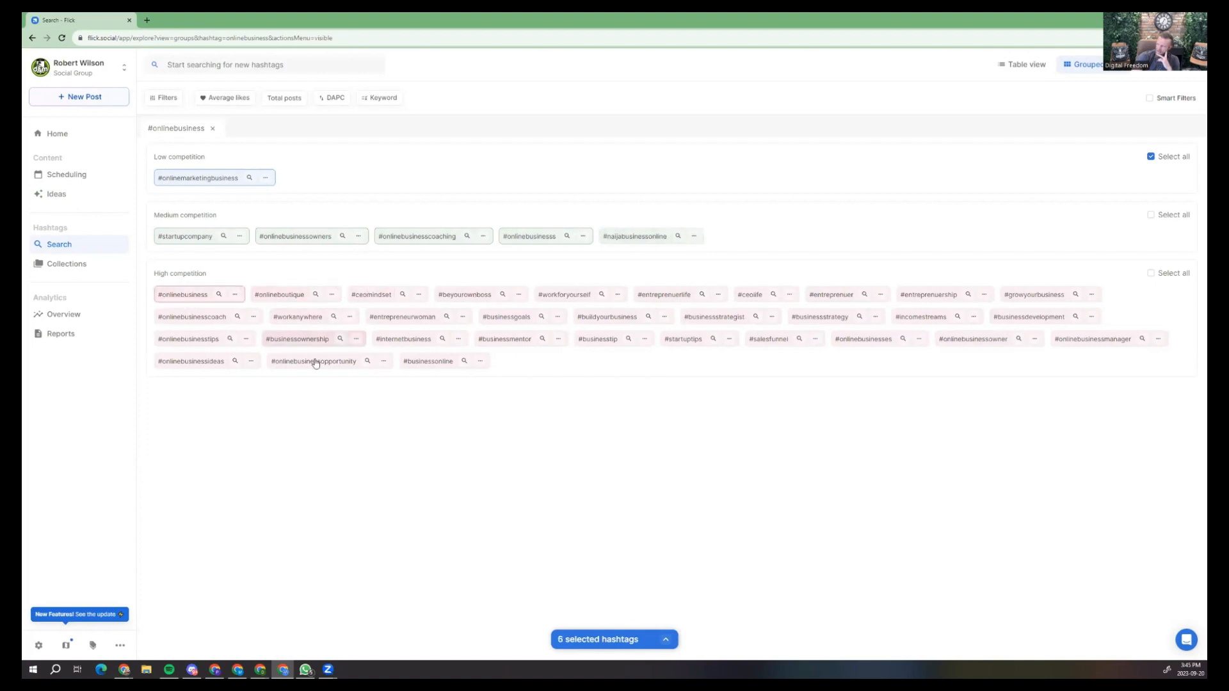
{"action": "left_click", "coordinate": [384, 296]}
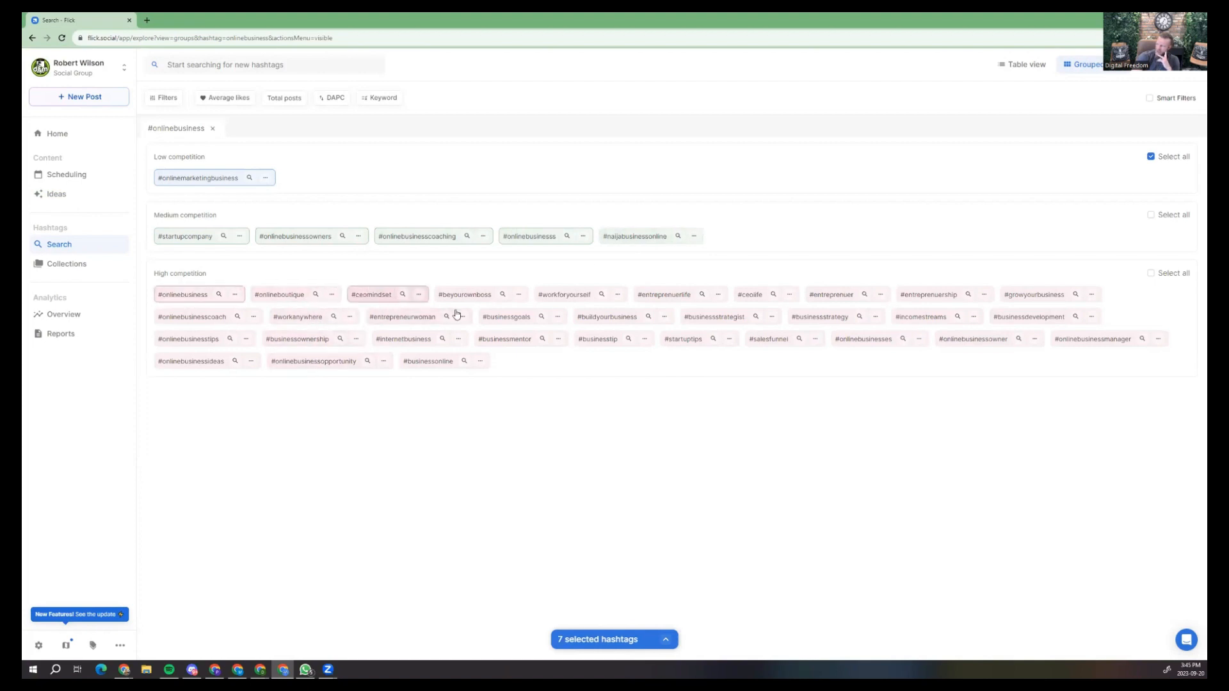
{"action": "left_click", "coordinate": [482, 296]}
{"action": "left_click", "coordinate": [582, 296]}
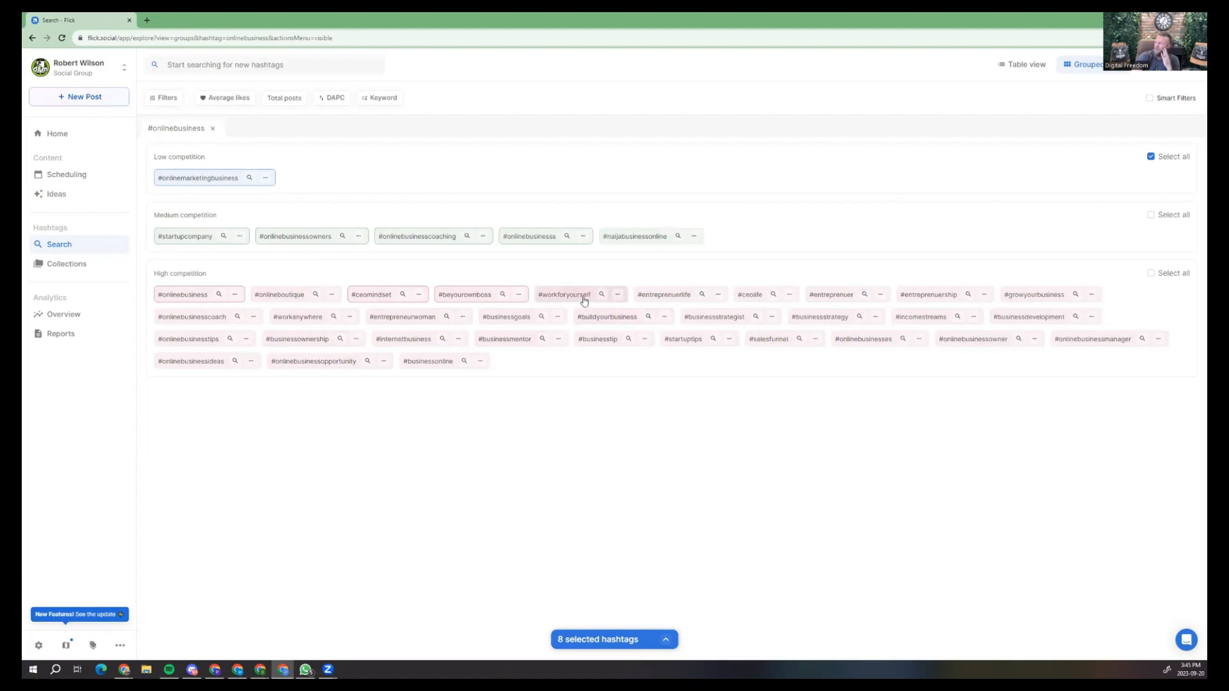
{"action": "left_click", "coordinate": [689, 300]}
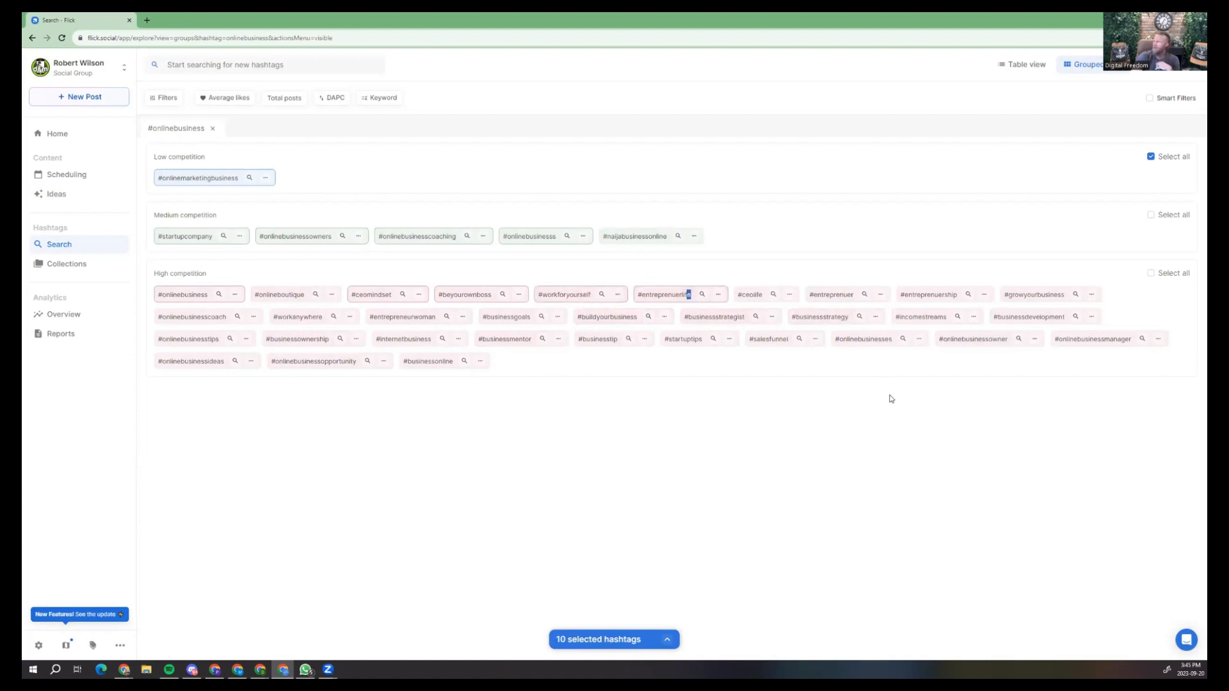
{"action": "left_click", "coordinate": [758, 296]}
{"action": "left_click", "coordinate": [840, 301]}
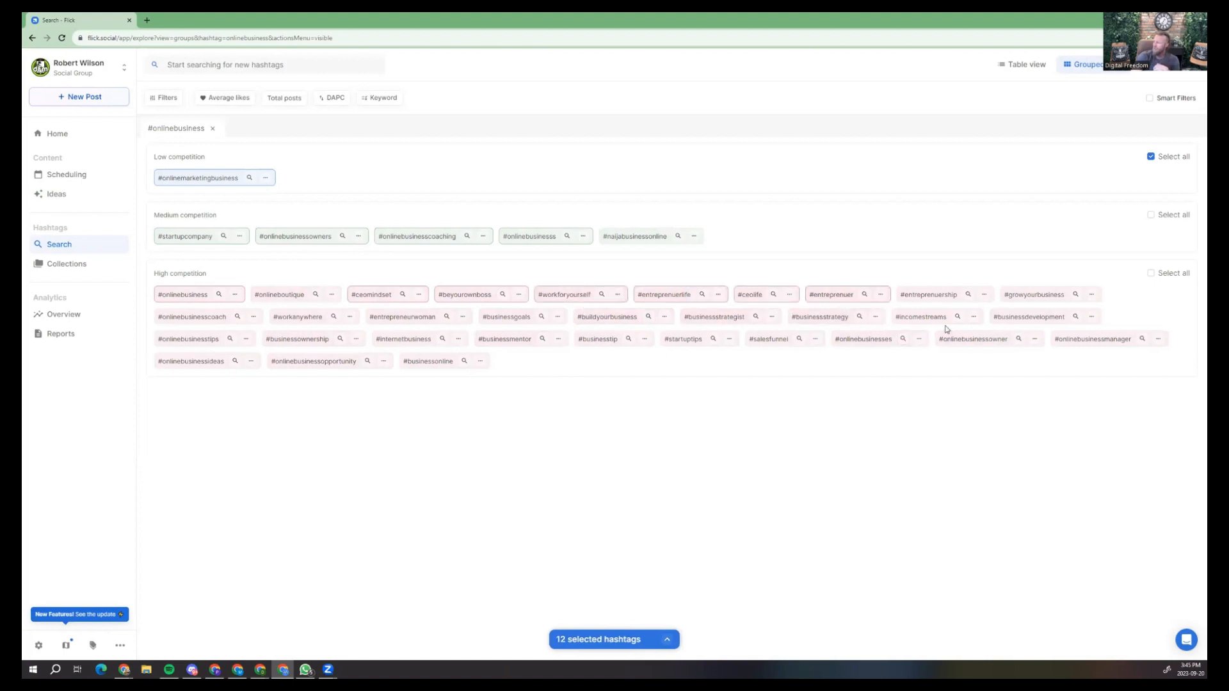
{"action": "left_click", "coordinate": [936, 305]}
{"action": "left_click", "coordinate": [1030, 295]}
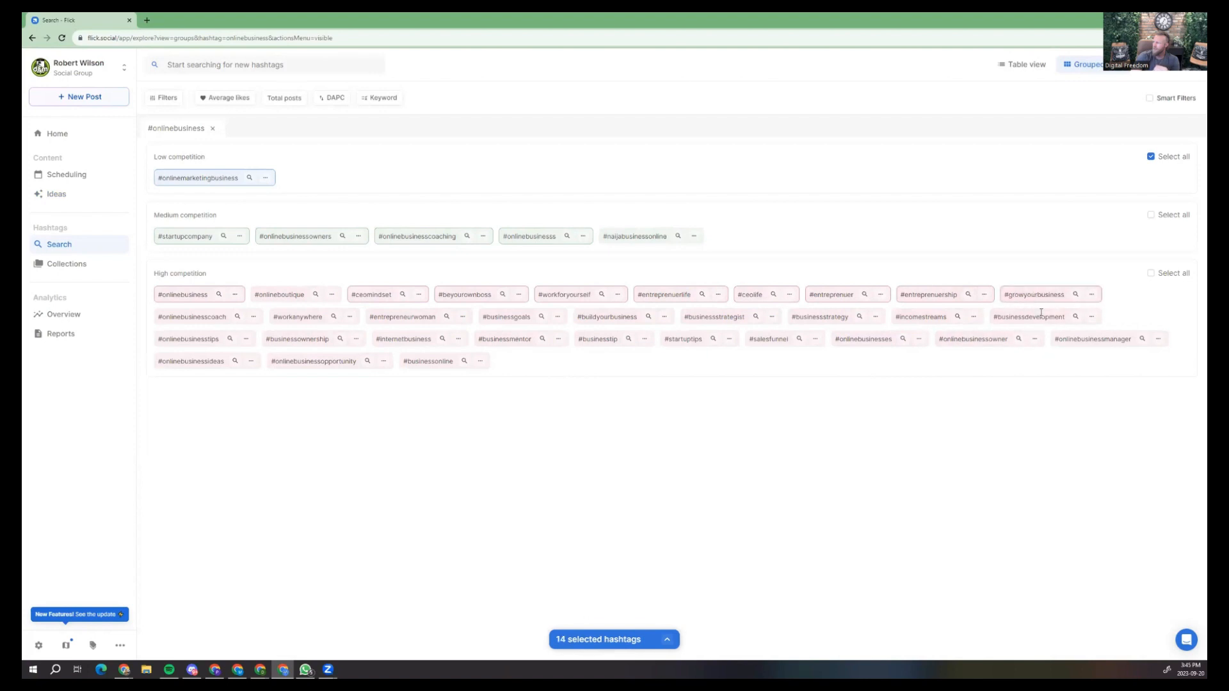
Add the high-competition hashtags #incomestreams, #buildyourbusiness, #businessgoals, #entrepreneurwoman, #workanywhere and #onlinebusinesscoach to the selection.
{"action": "left_click", "coordinate": [926, 315]}
{"action": "left_click", "coordinate": [586, 318]}
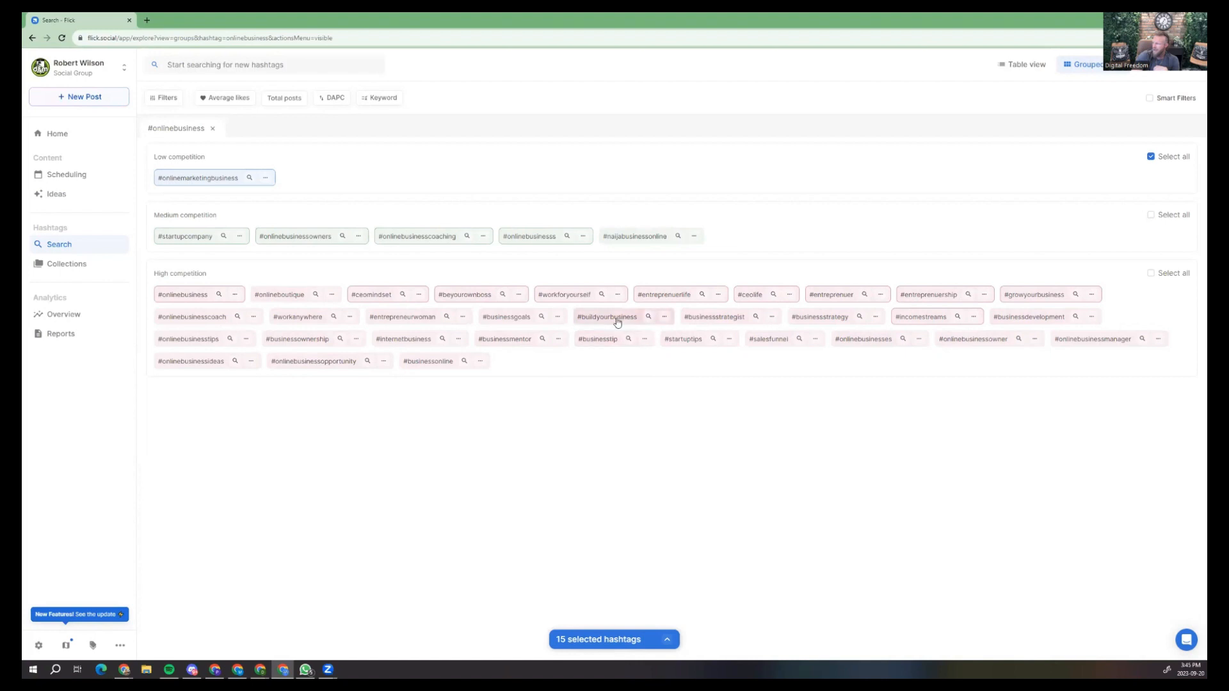
{"action": "left_click", "coordinate": [500, 318]}
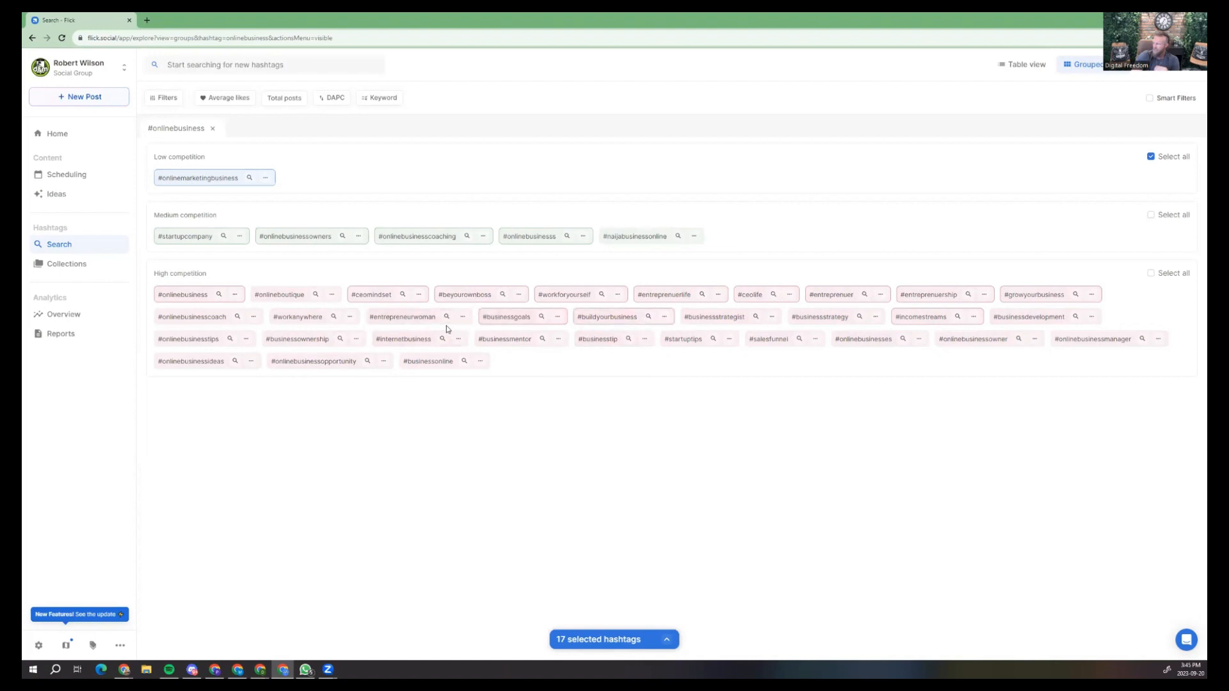
{"action": "left_click", "coordinate": [427, 320]}
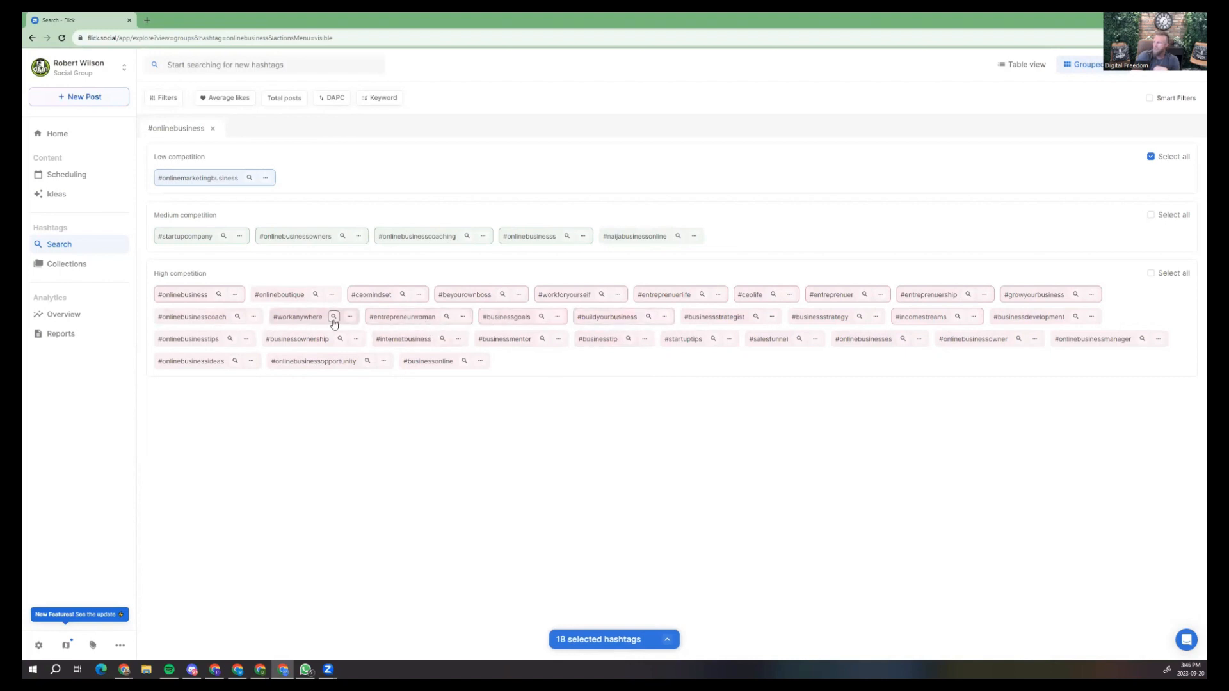
{"action": "left_click", "coordinate": [302, 320]}
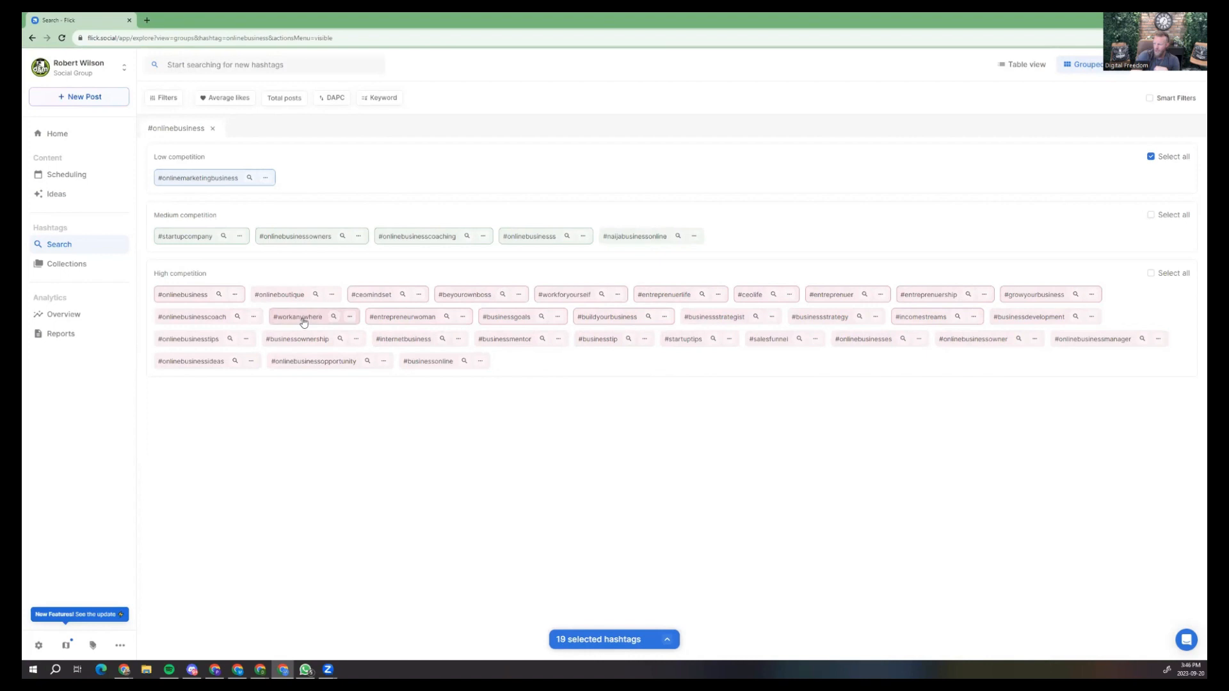
{"action": "left_click", "coordinate": [210, 320]}
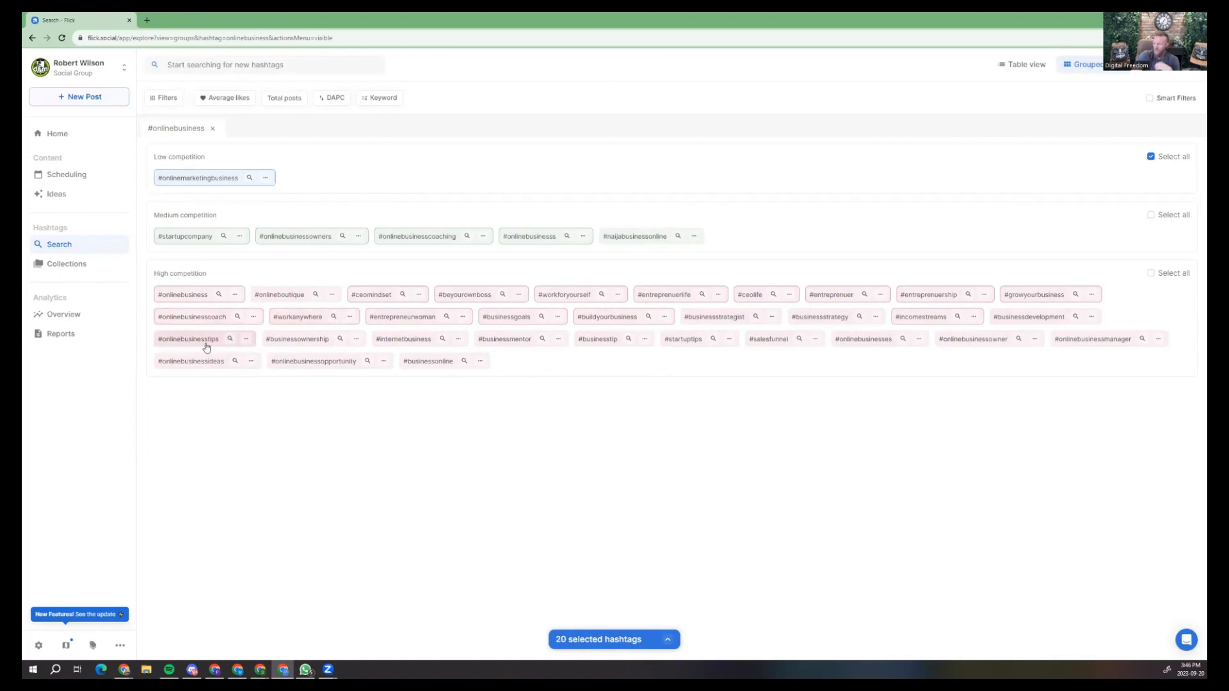
Add #onlinebusinesstips, #internetbusiness, #businessmentor, #startuptips, #onlinebusinesses, #onlinebusinessopportunity and #businessonline from the high-competition group to the selection.
{"action": "left_click", "coordinate": [210, 342]}
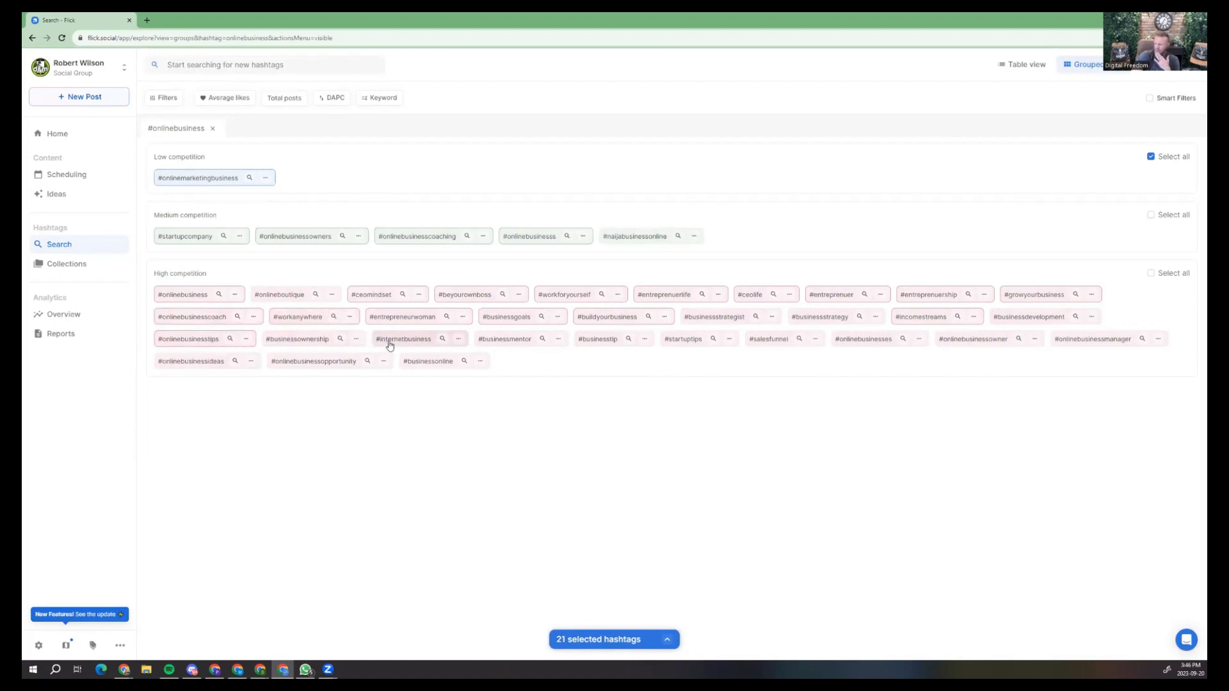
{"action": "left_click", "coordinate": [410, 342]}
{"action": "left_click", "coordinate": [496, 349]}
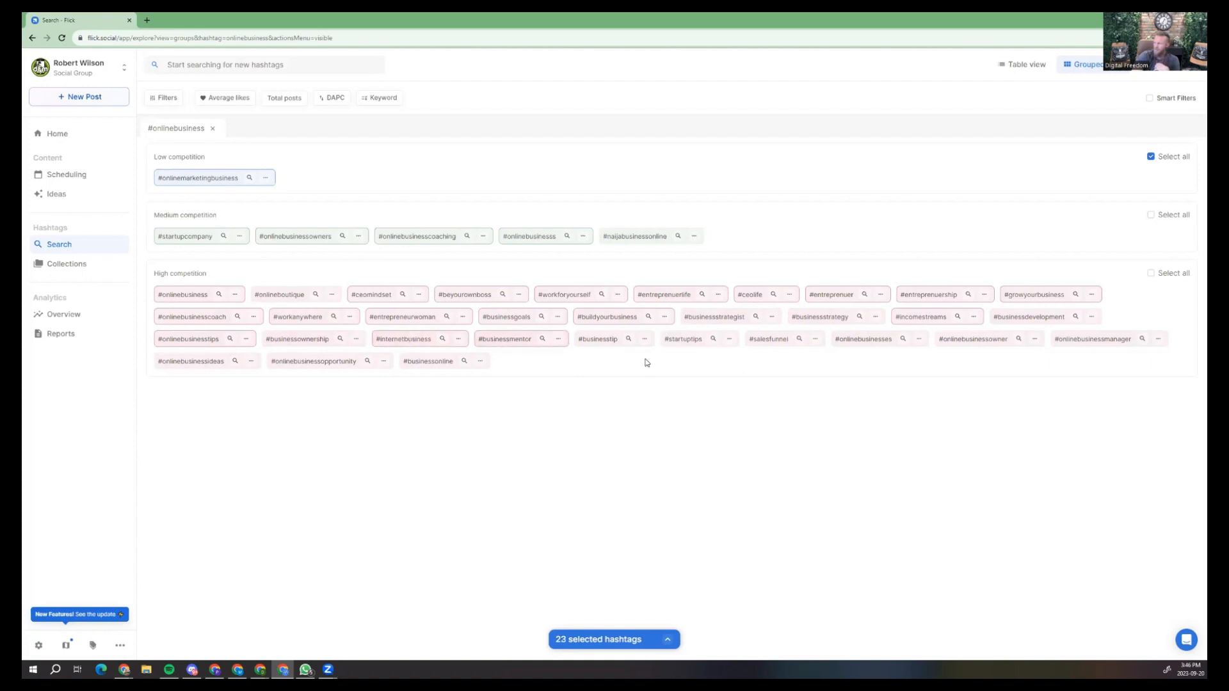
{"action": "left_click", "coordinate": [686, 343]}
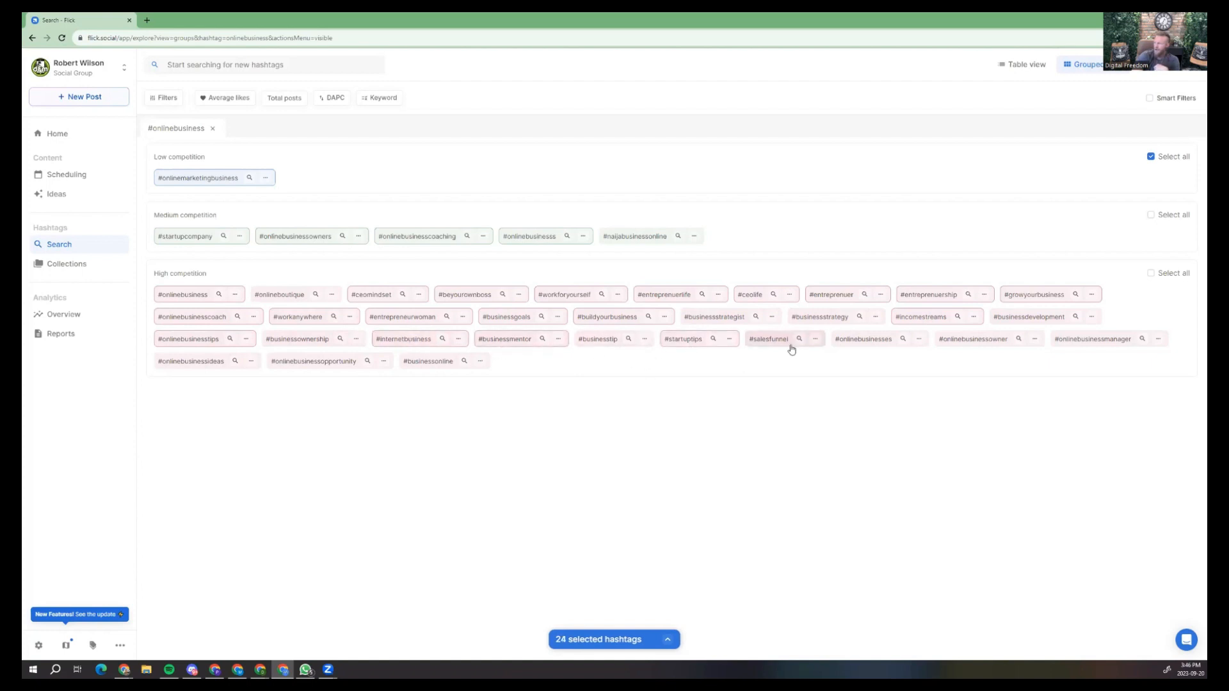
{"action": "left_click", "coordinate": [853, 346]}
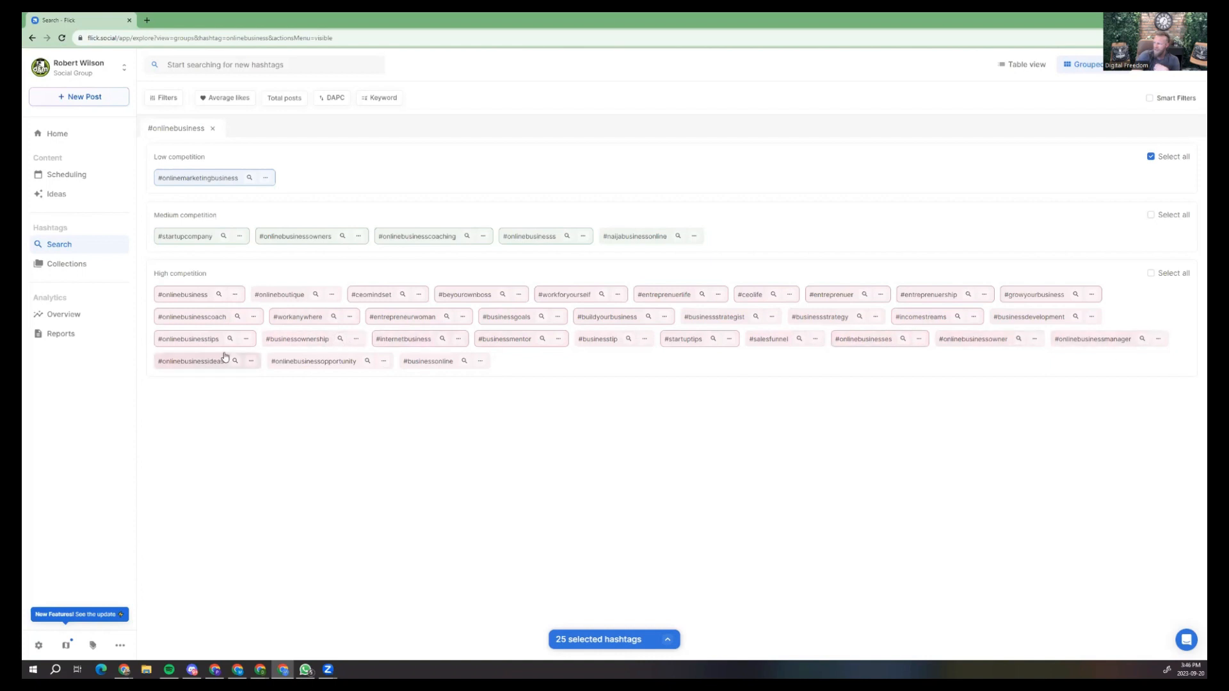
{"action": "left_click", "coordinate": [427, 367]}
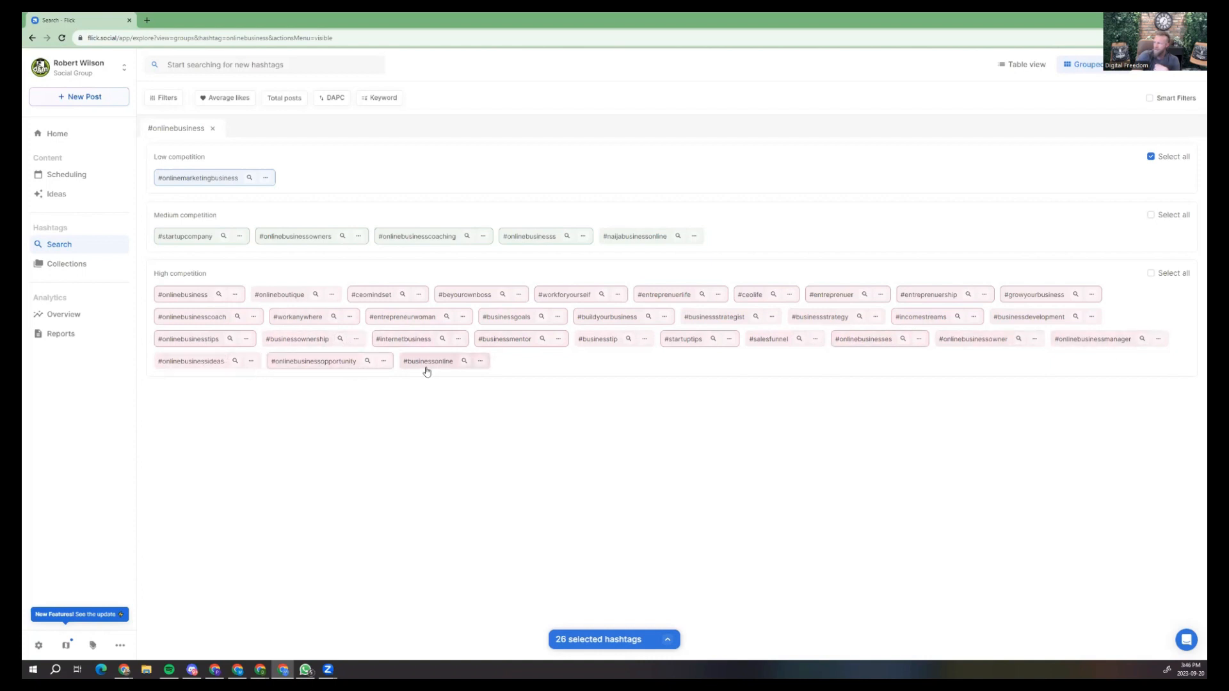
{"action": "left_click", "coordinate": [425, 370]}
Save the selected hashtags to a new collection named "Big For Training".
{"action": "left_click", "coordinate": [667, 639]}
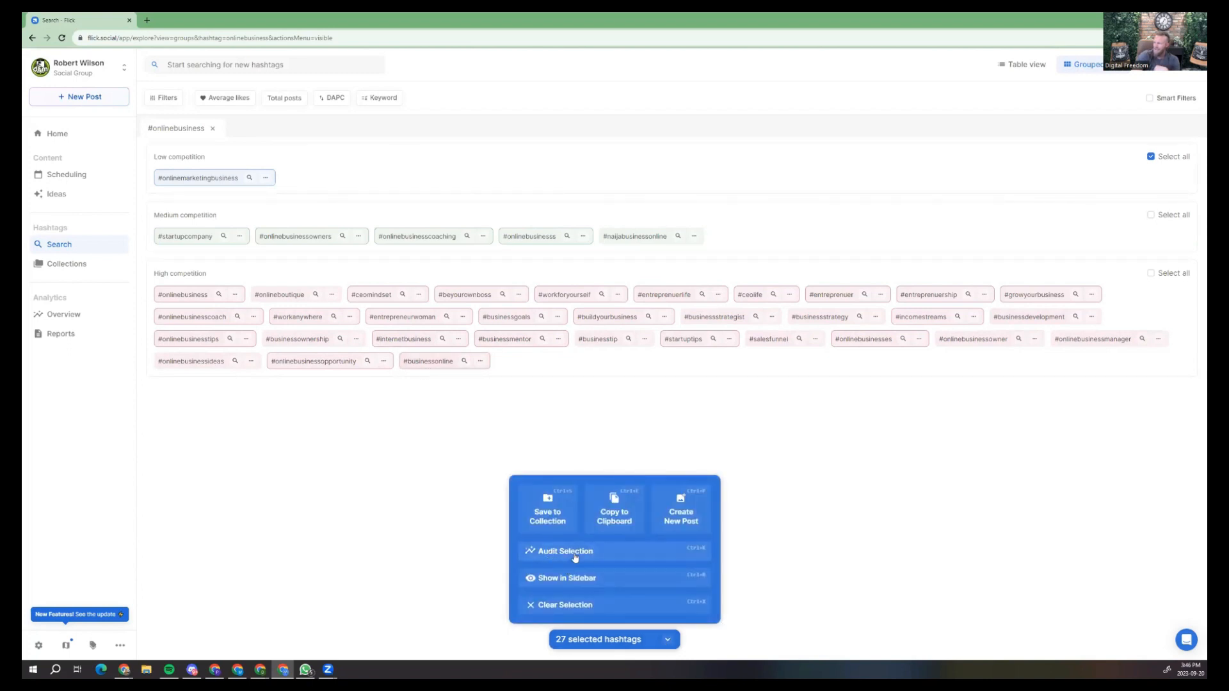
{"action": "left_click", "coordinate": [552, 529]}
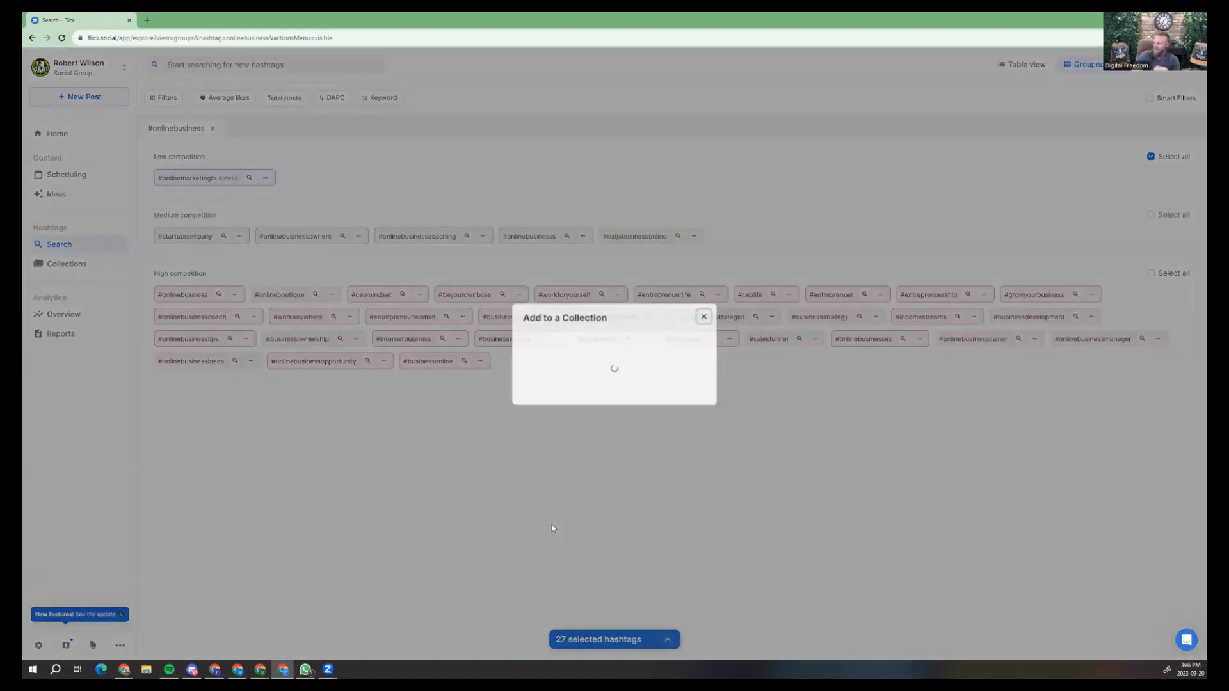
{"action": "left_click", "coordinate": [660, 456]}
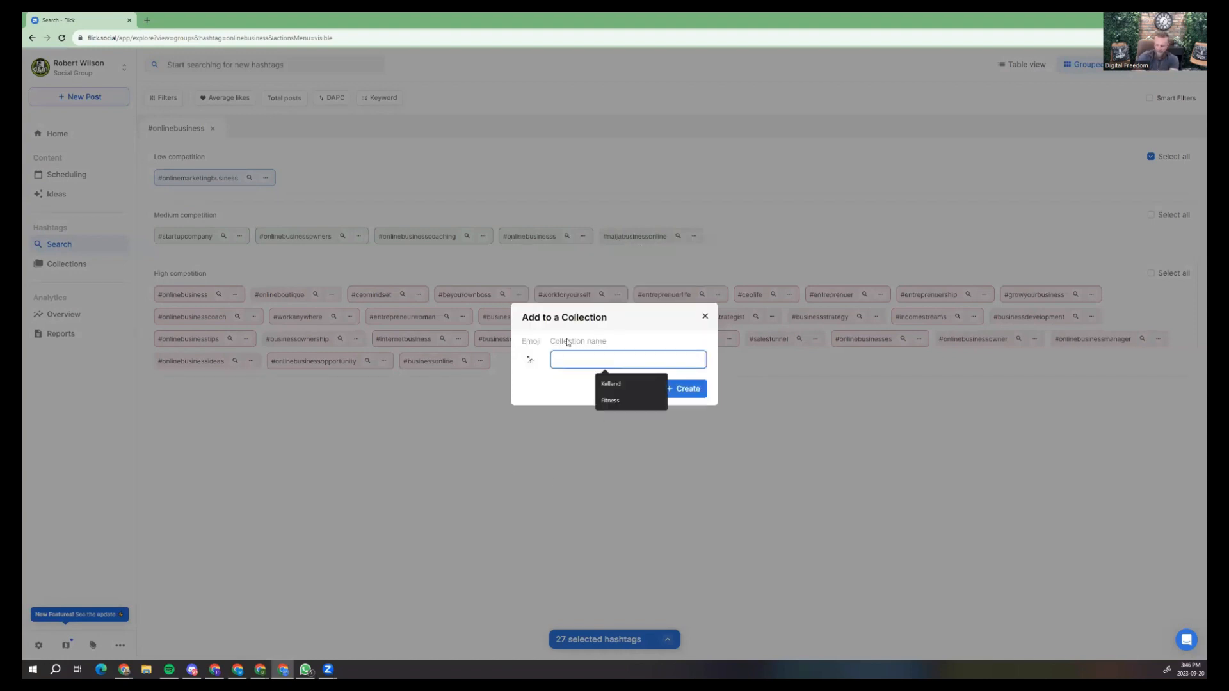
{"action": "type", "text": "Big For Training"}
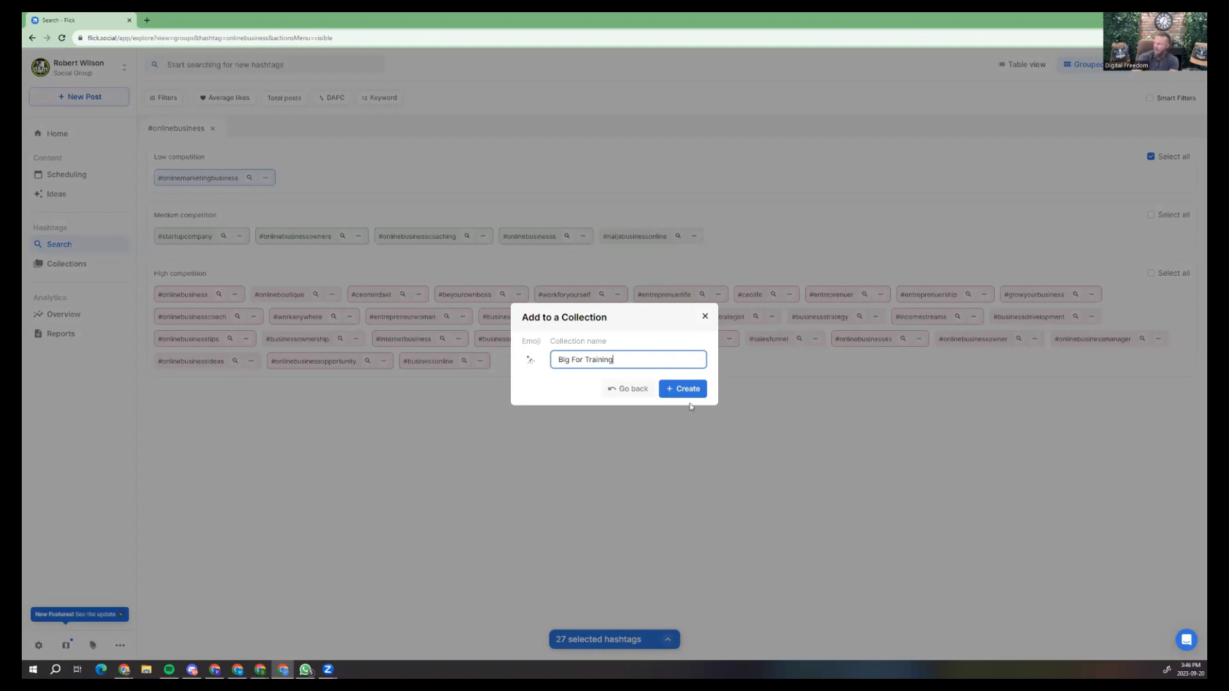
{"action": "left_click", "coordinate": [696, 391]}
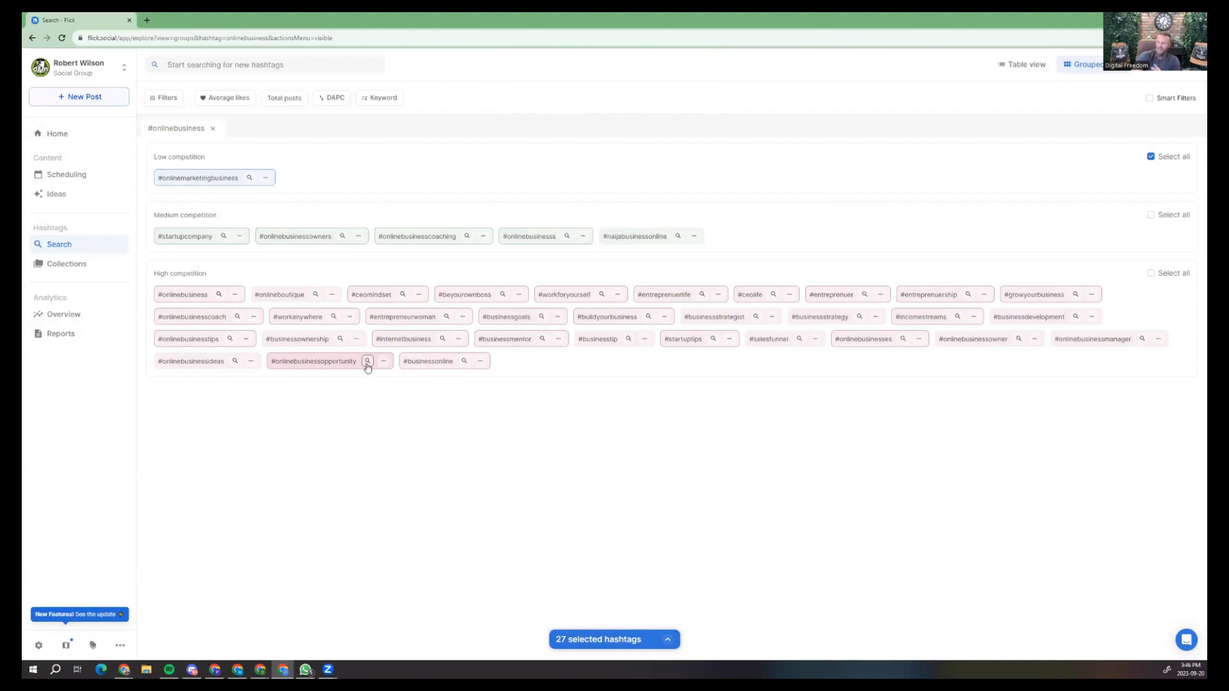
Search for hashtags related to #onlinebusinessopportunity and select the low-competition #onlinebusinessopportunities and #onlinebusinessopportunites.
{"action": "left_click", "coordinate": [368, 361]}
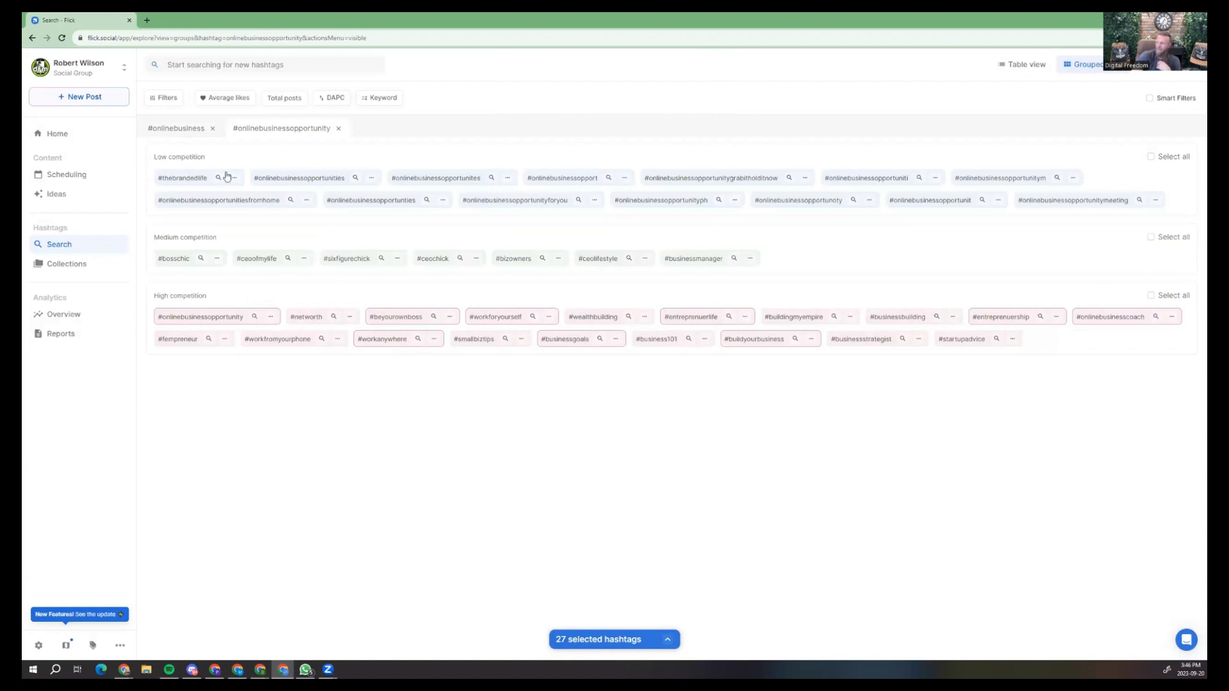
{"action": "left_click", "coordinate": [301, 184]}
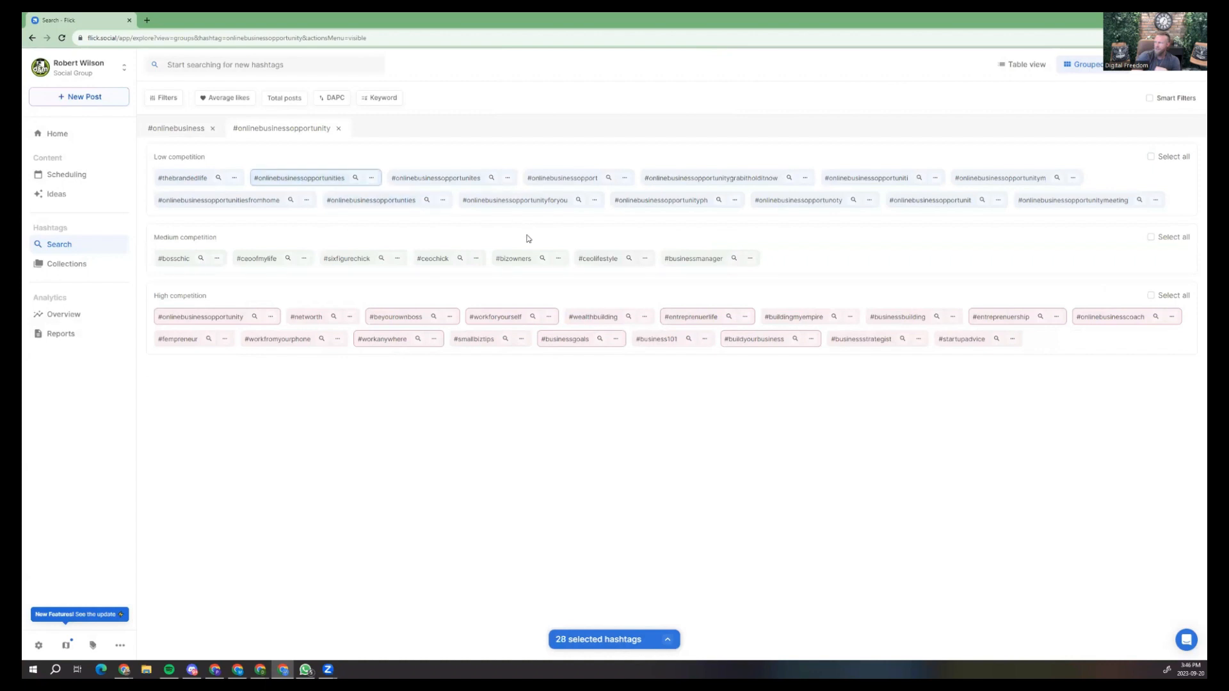
{"action": "left_click", "coordinate": [441, 181]}
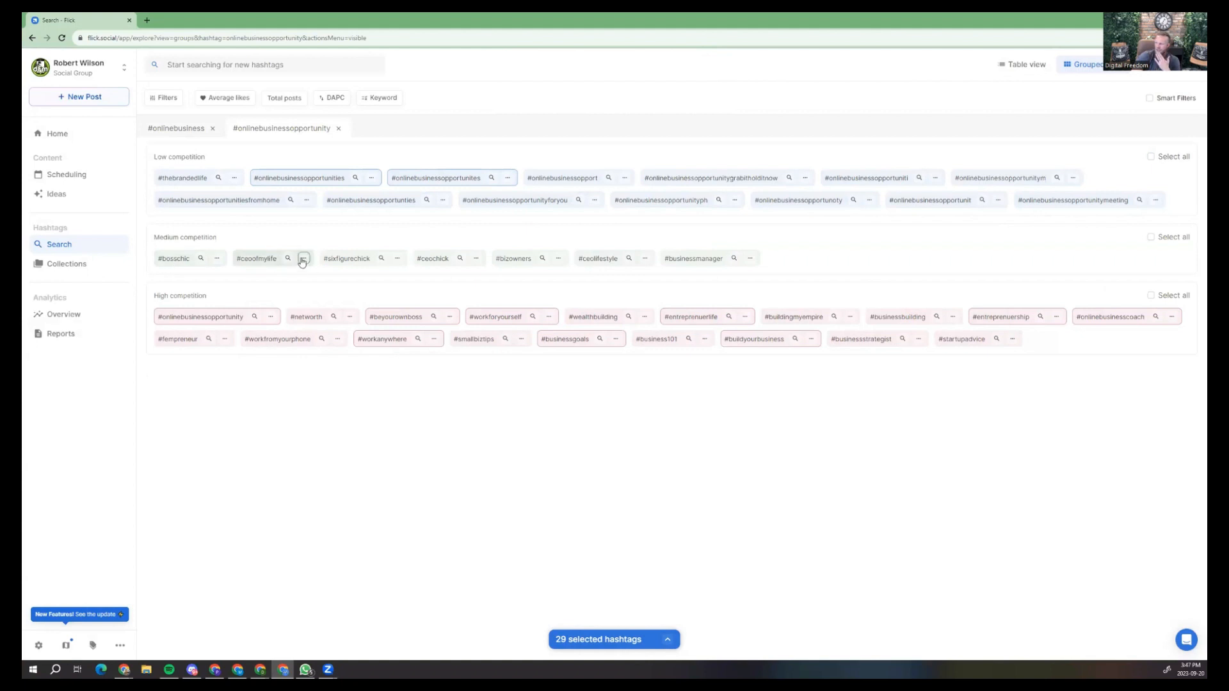
Select the medium-competition #ceoofmylife, #sixfigurechick, #ceochick and #ceolifestyle, and the high-competition #buildingmyempire and #startupadvice.
{"action": "left_click", "coordinate": [270, 264]}
{"action": "left_click", "coordinate": [349, 259]}
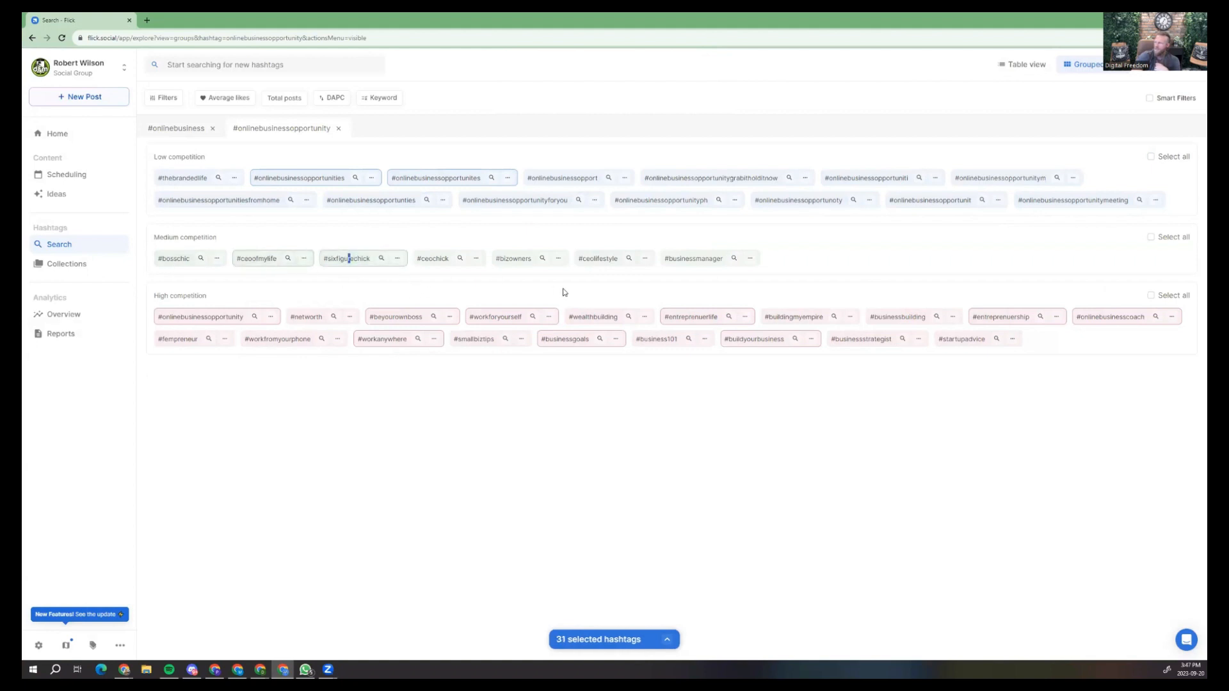
{"action": "left_click", "coordinate": [446, 262]}
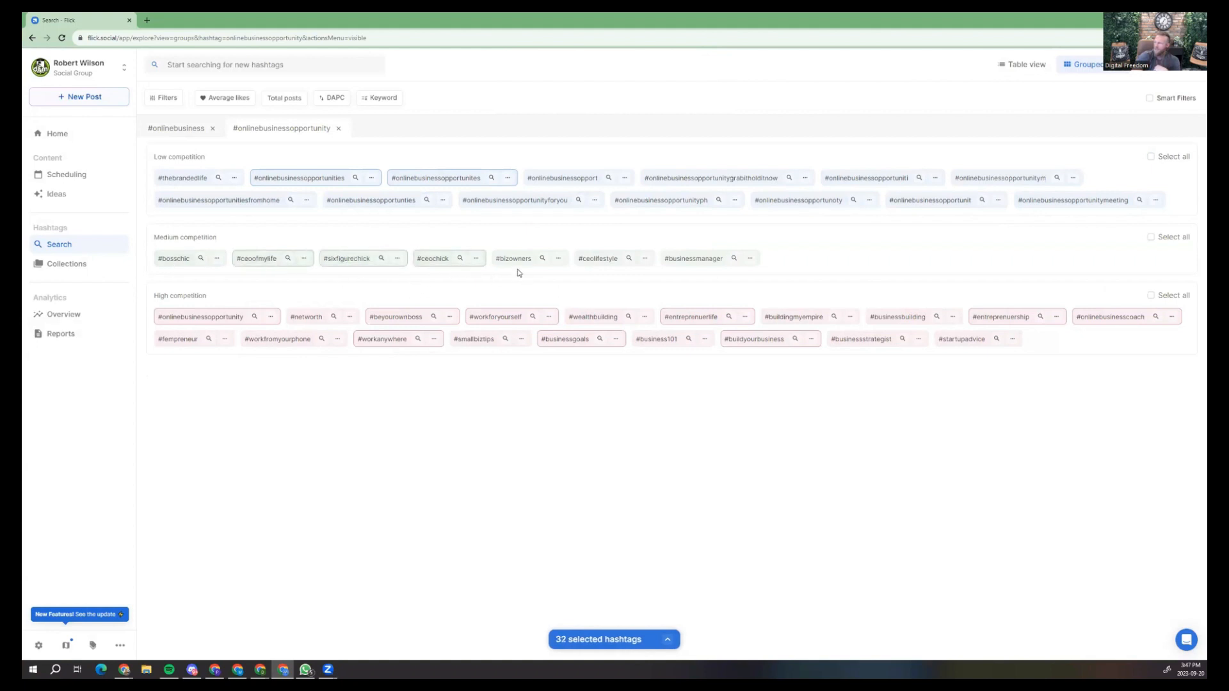
{"action": "left_click", "coordinate": [606, 263]}
{"action": "left_click", "coordinate": [805, 319]}
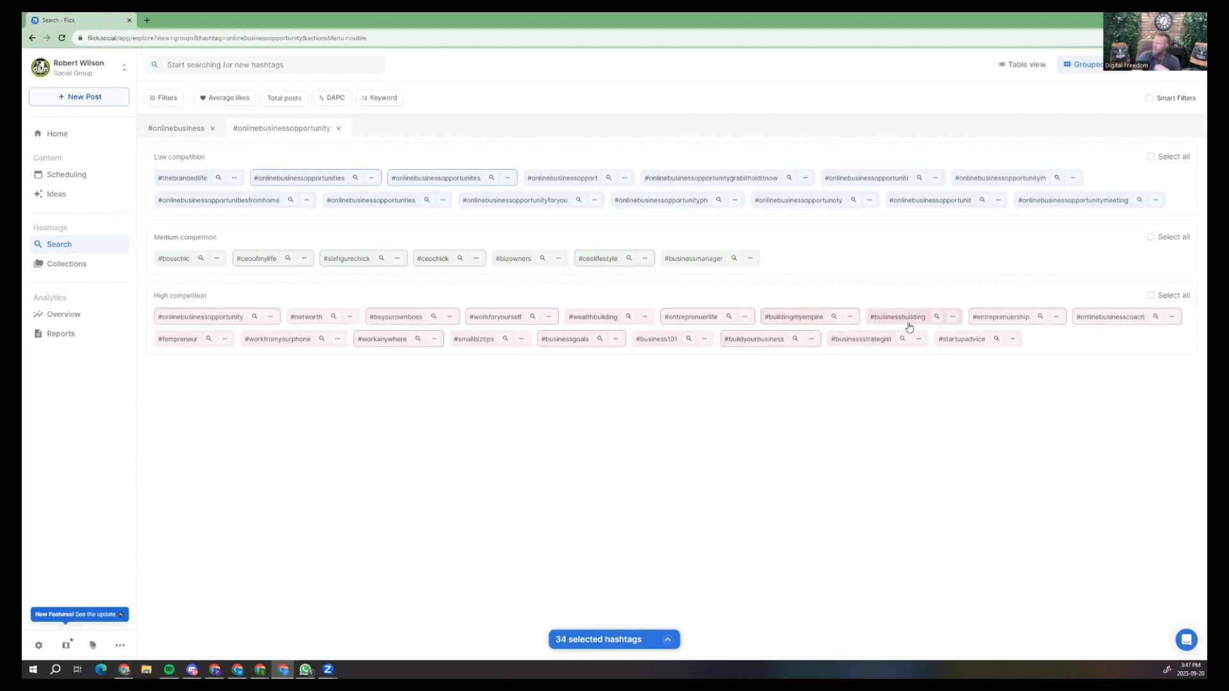
{"action": "left_click", "coordinate": [962, 342]}
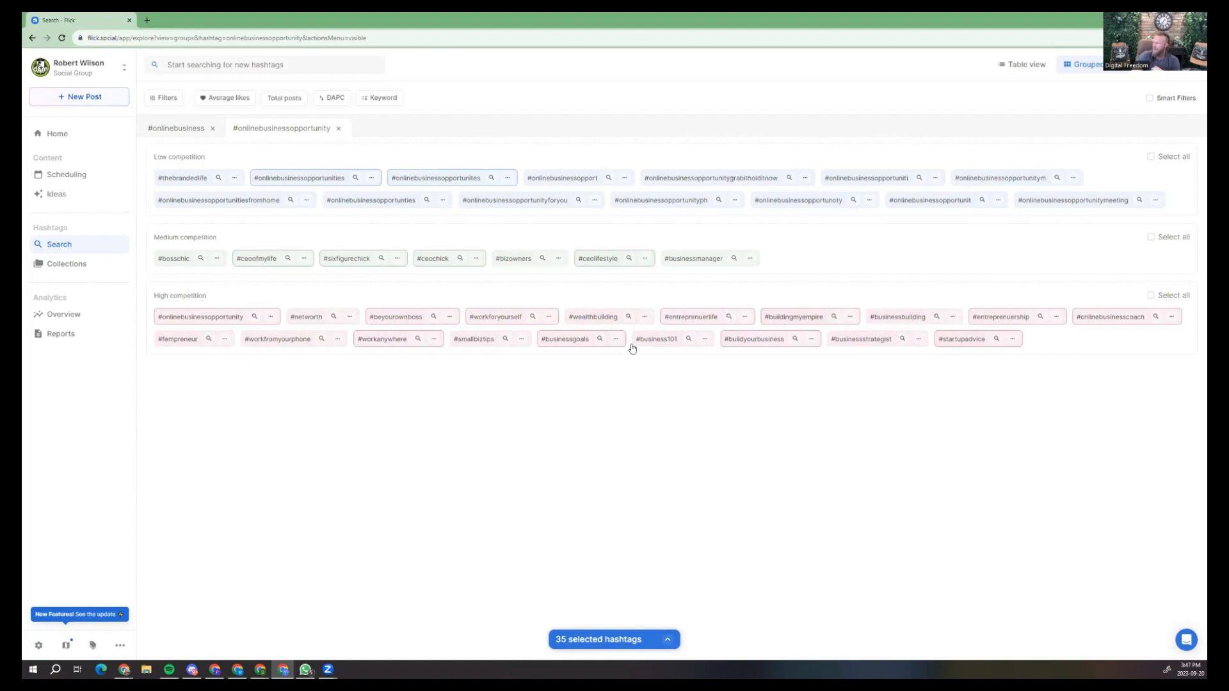
Add #workfromyourphone to the selected hashtags and save the selection to the existing "Big For Training" collection.
{"action": "left_click", "coordinate": [260, 349]}
{"action": "left_click", "coordinate": [666, 640]}
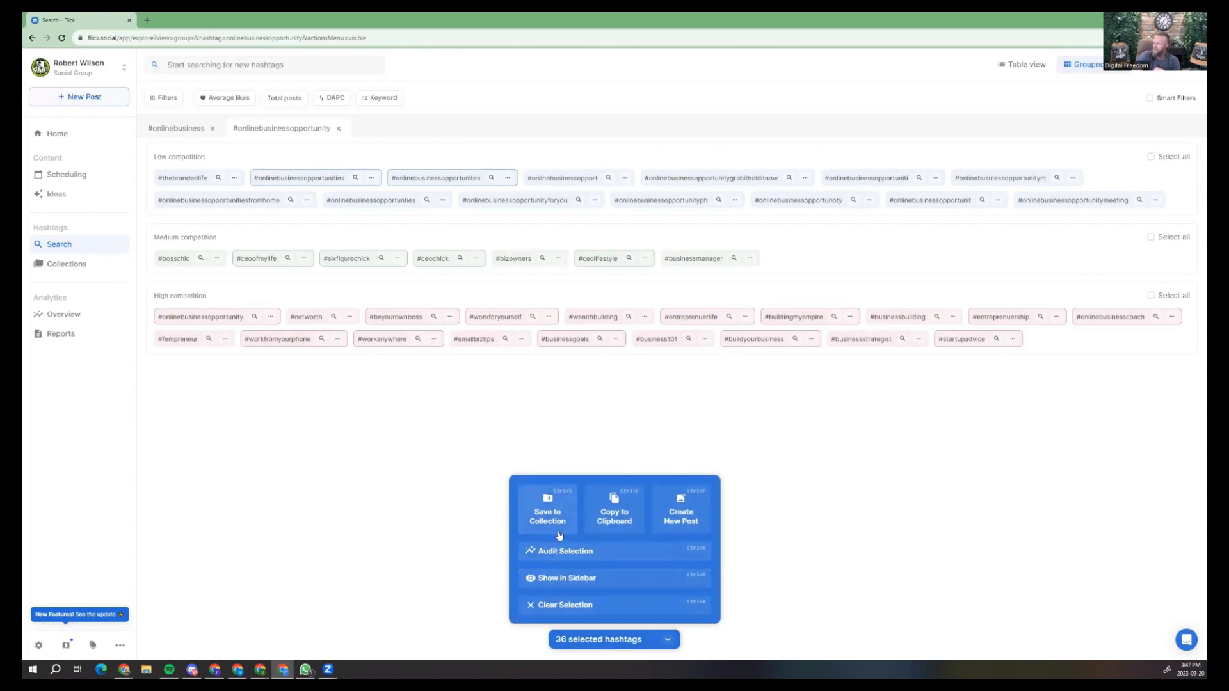
{"action": "left_click", "coordinate": [559, 533]}
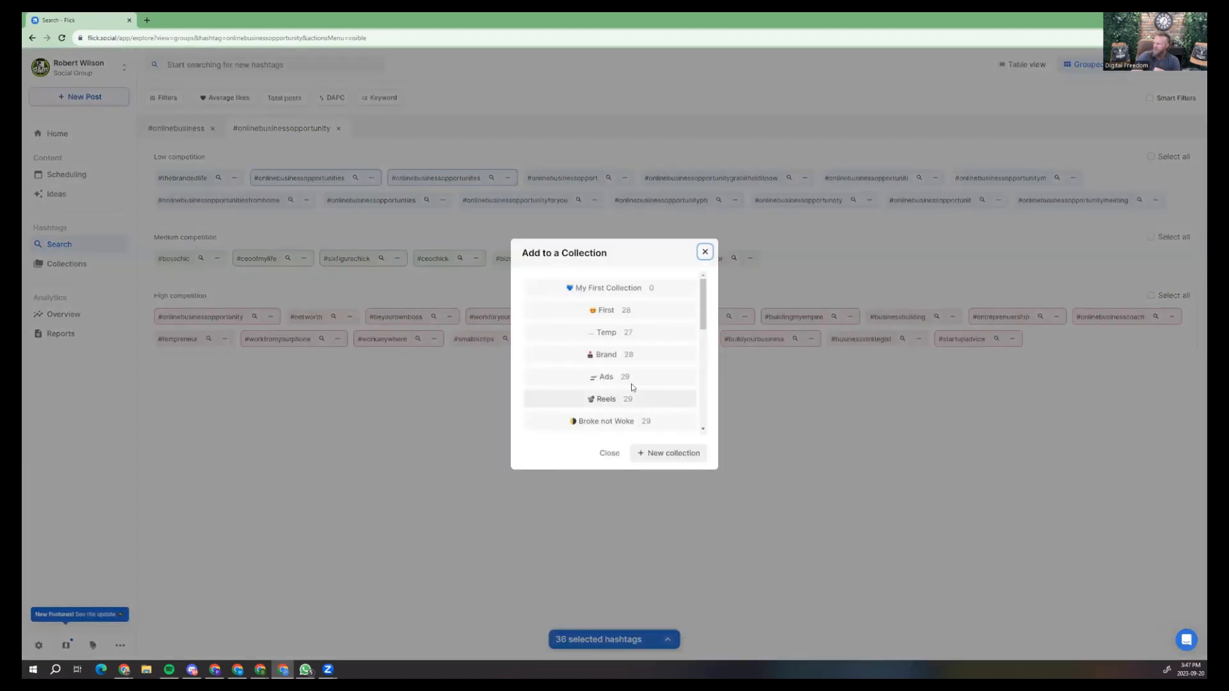
{"action": "scroll", "coordinate": [632, 387], "scroll_direction": "down", "scroll_amount": 10}
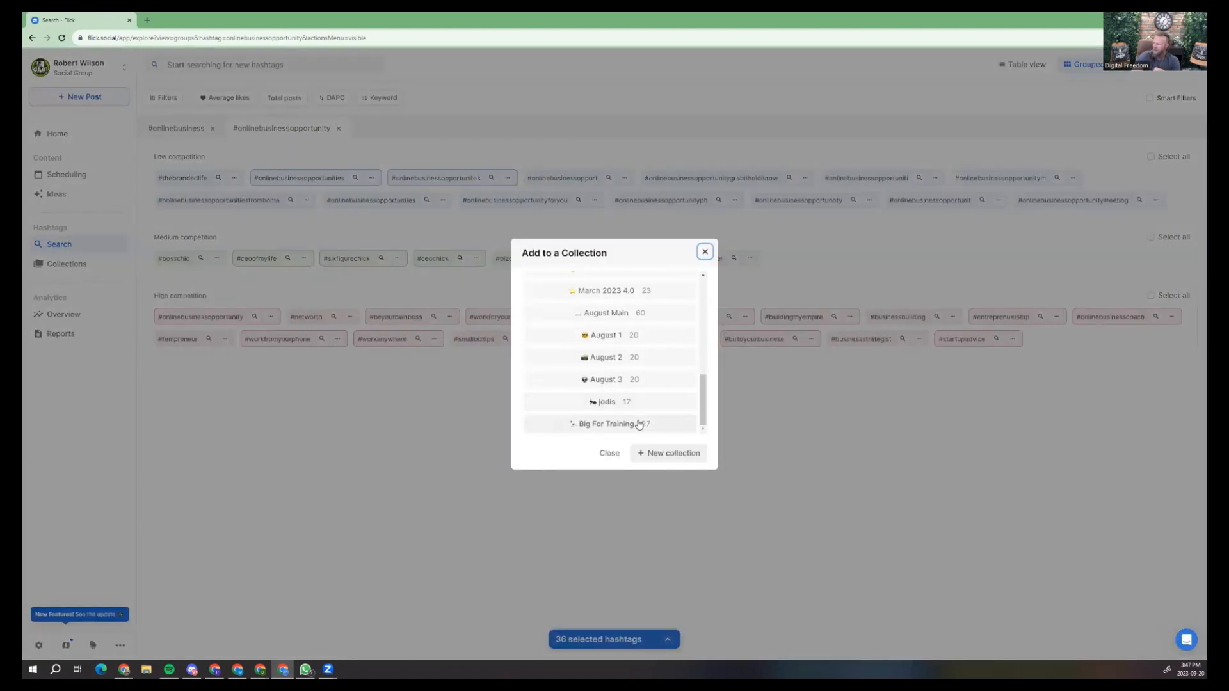
{"action": "left_click", "coordinate": [639, 425]}
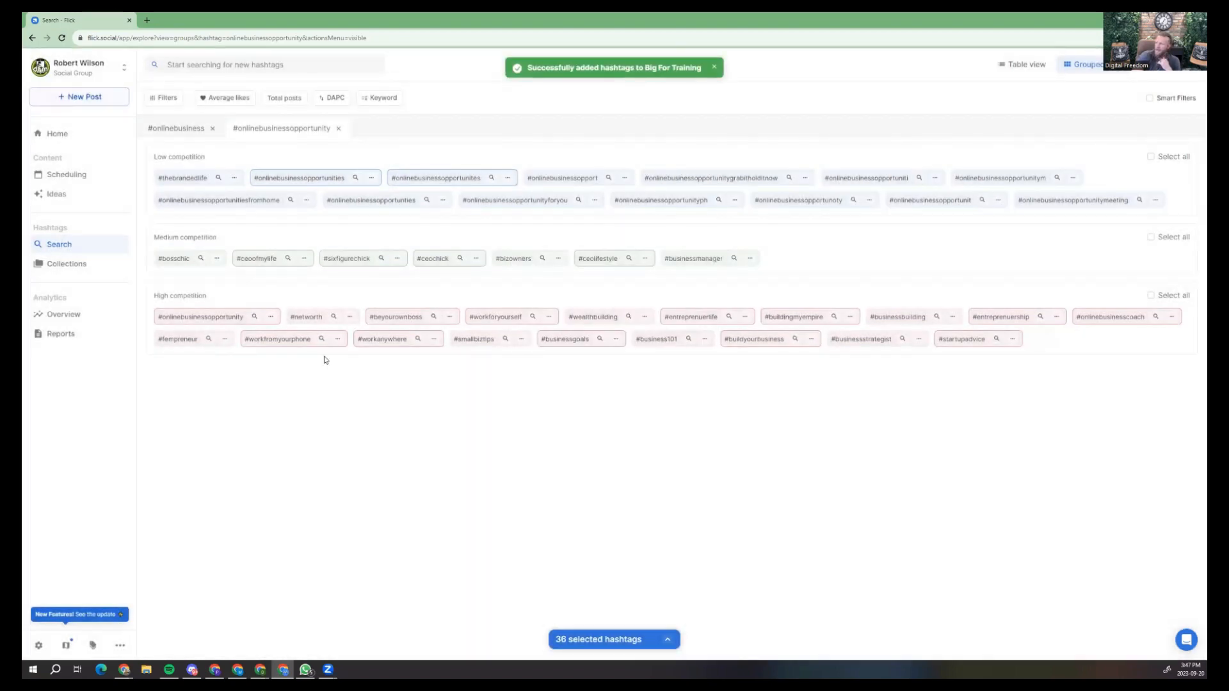
Search for hashtags related to #workfromyourphone and select all low-competition ones except #workfromyourphoneifyouwant and #workfromyourphonefromanywhere.
{"action": "left_click", "coordinate": [321, 340]}
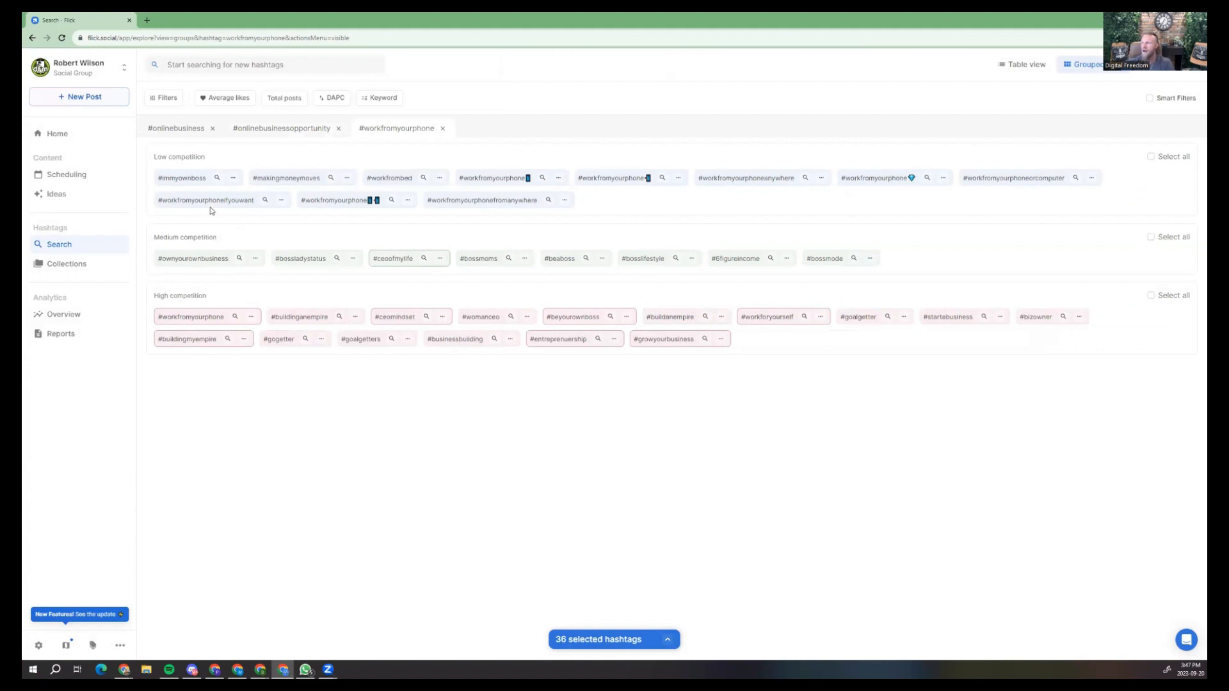
{"action": "left_click", "coordinate": [187, 178]}
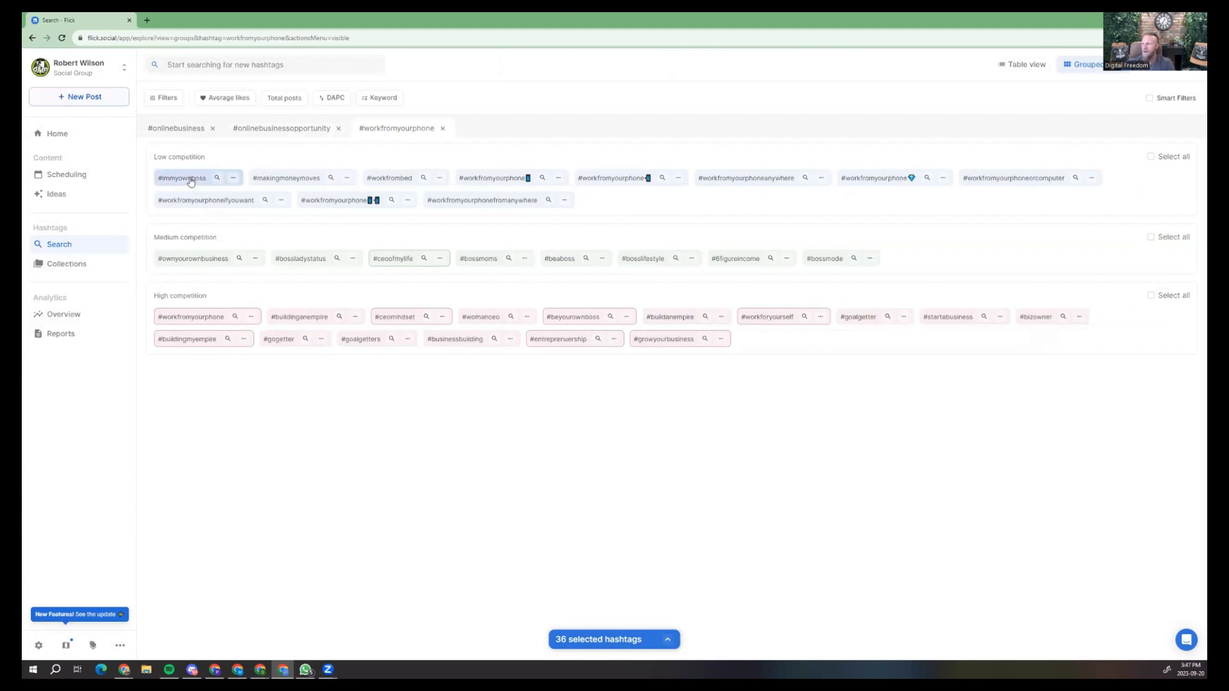
{"action": "left_click", "coordinate": [315, 181]}
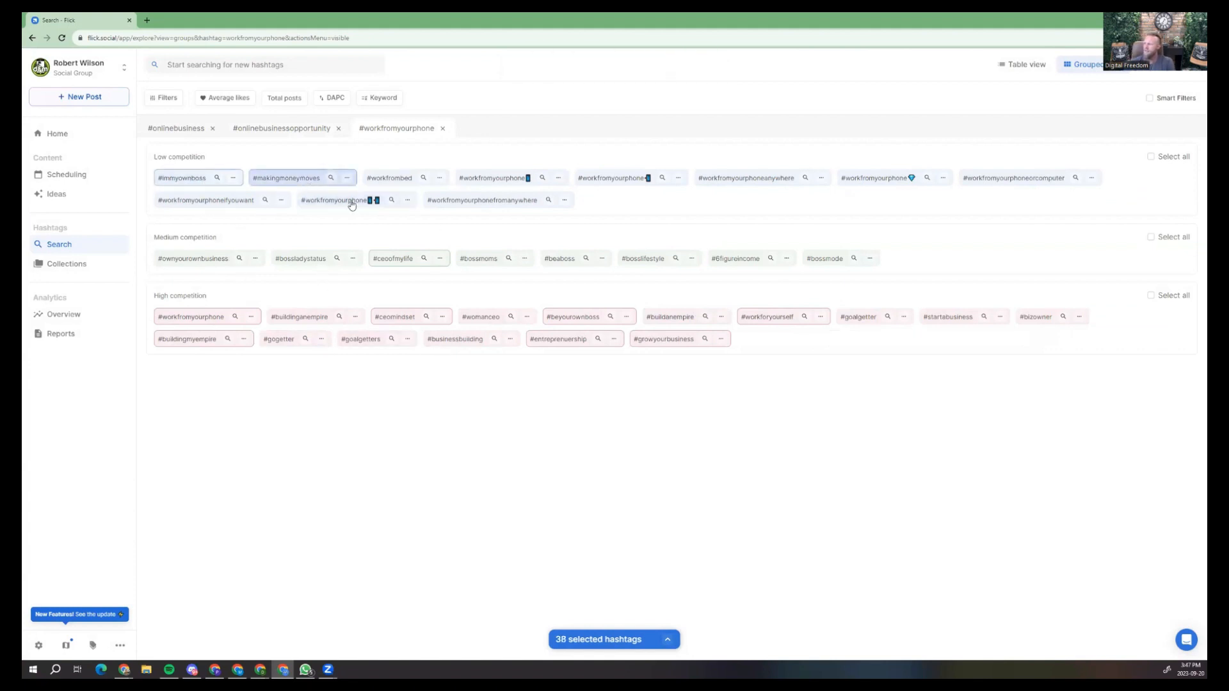
{"action": "left_click", "coordinate": [389, 180]}
{"action": "left_click", "coordinate": [527, 180]}
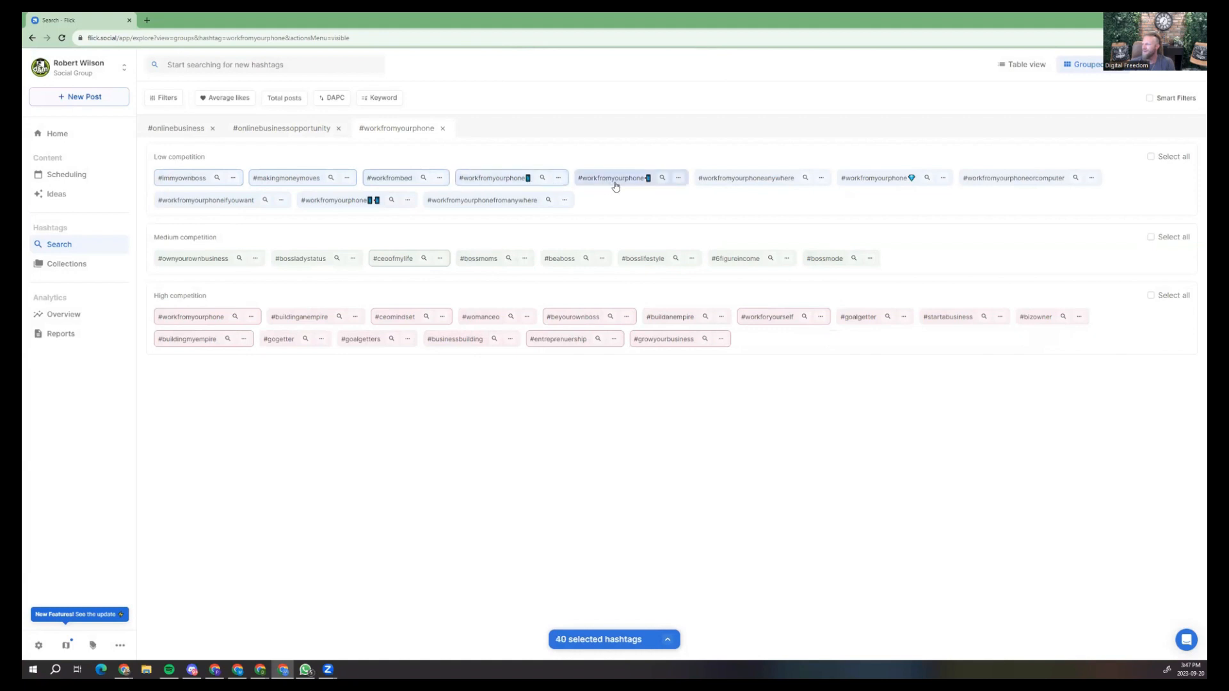
{"action": "left_click", "coordinate": [615, 185]}
{"action": "left_click", "coordinate": [767, 185]}
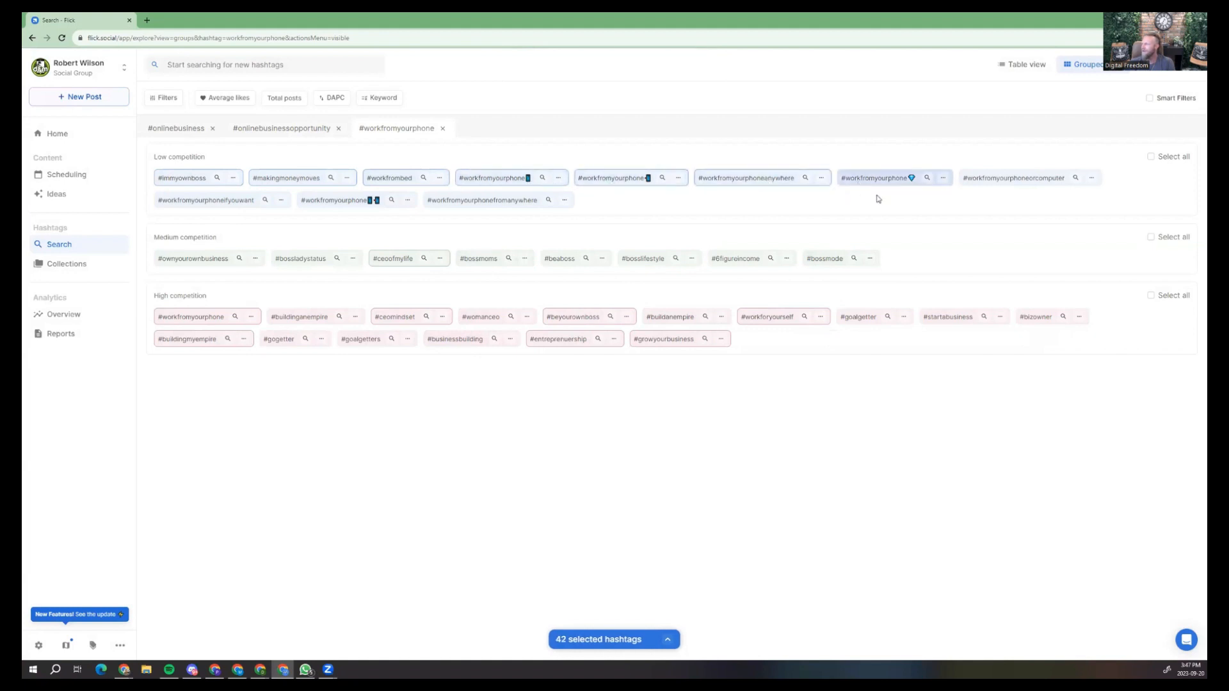
{"action": "left_click", "coordinate": [877, 181]}
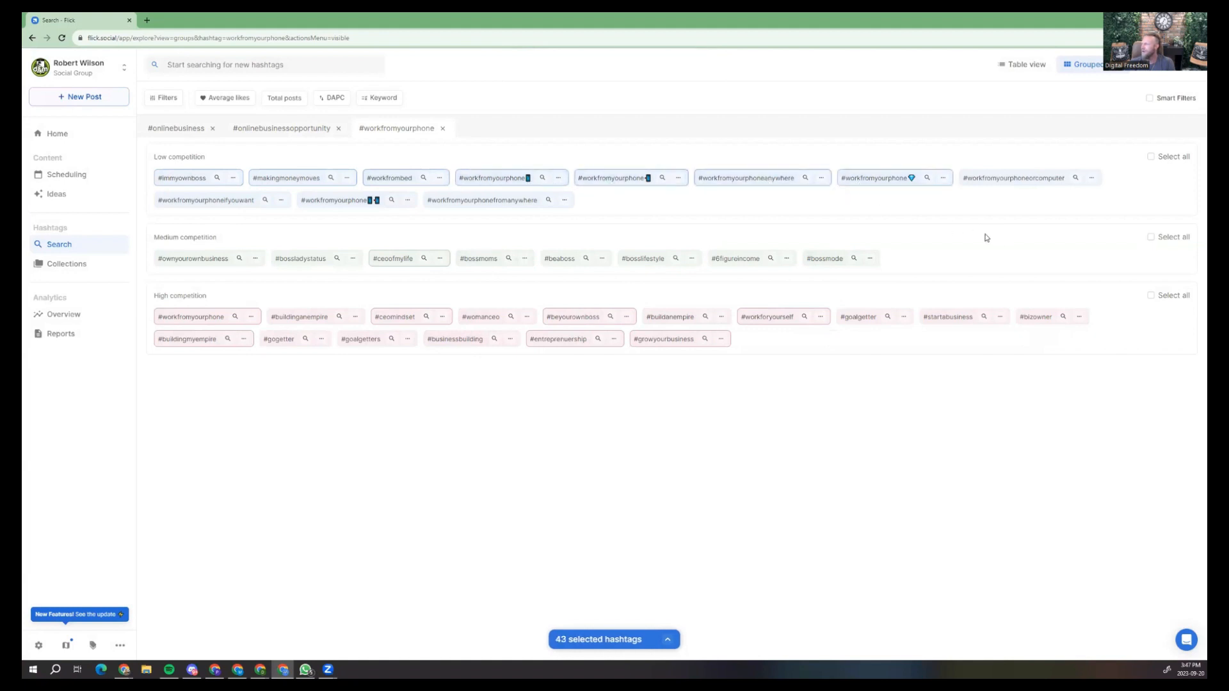
{"action": "left_click", "coordinate": [1032, 182]}
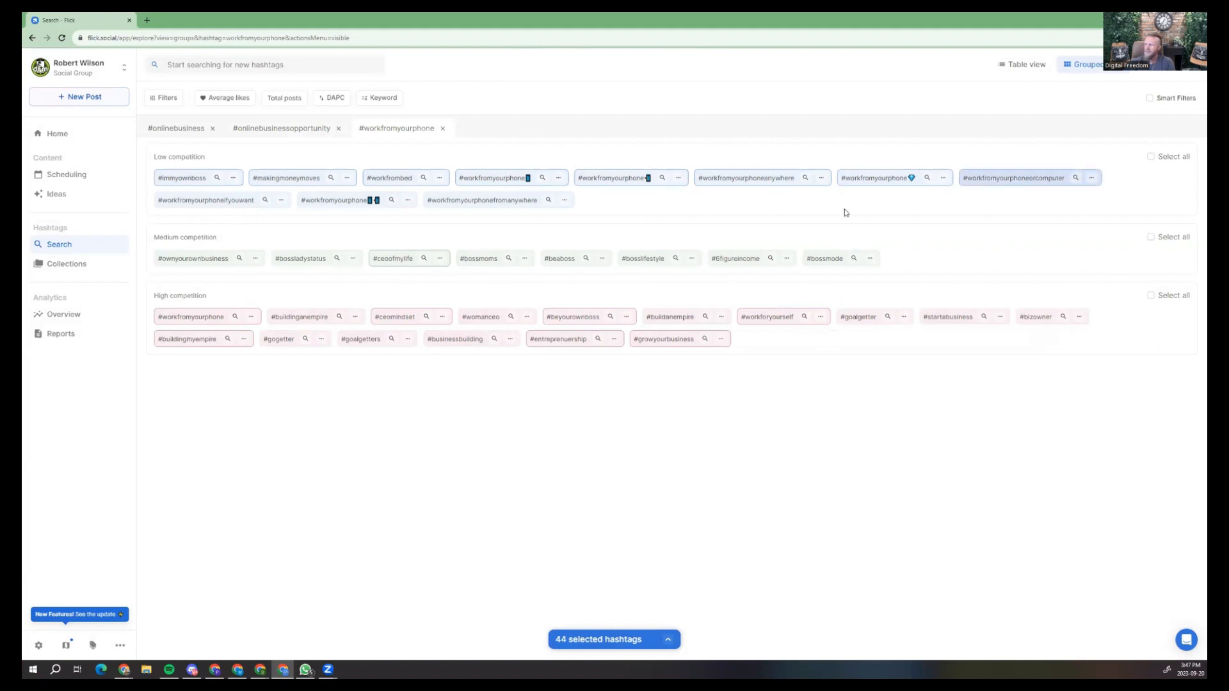
{"action": "left_click", "coordinate": [340, 204]}
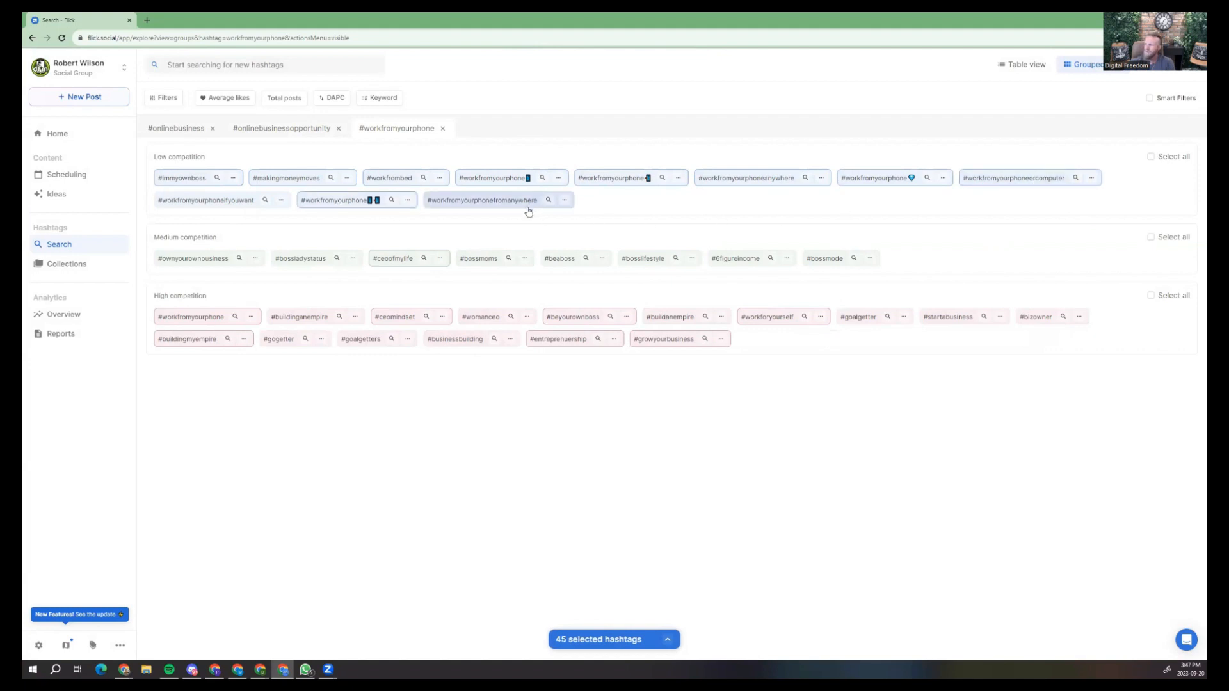
Select the medium-competition #ownyourownbusiness, #bossladystatus, #bossmoms, #beaboss, #bosslifestyle, #6figureincome and #bossmode.
{"action": "left_click", "coordinate": [214, 264]}
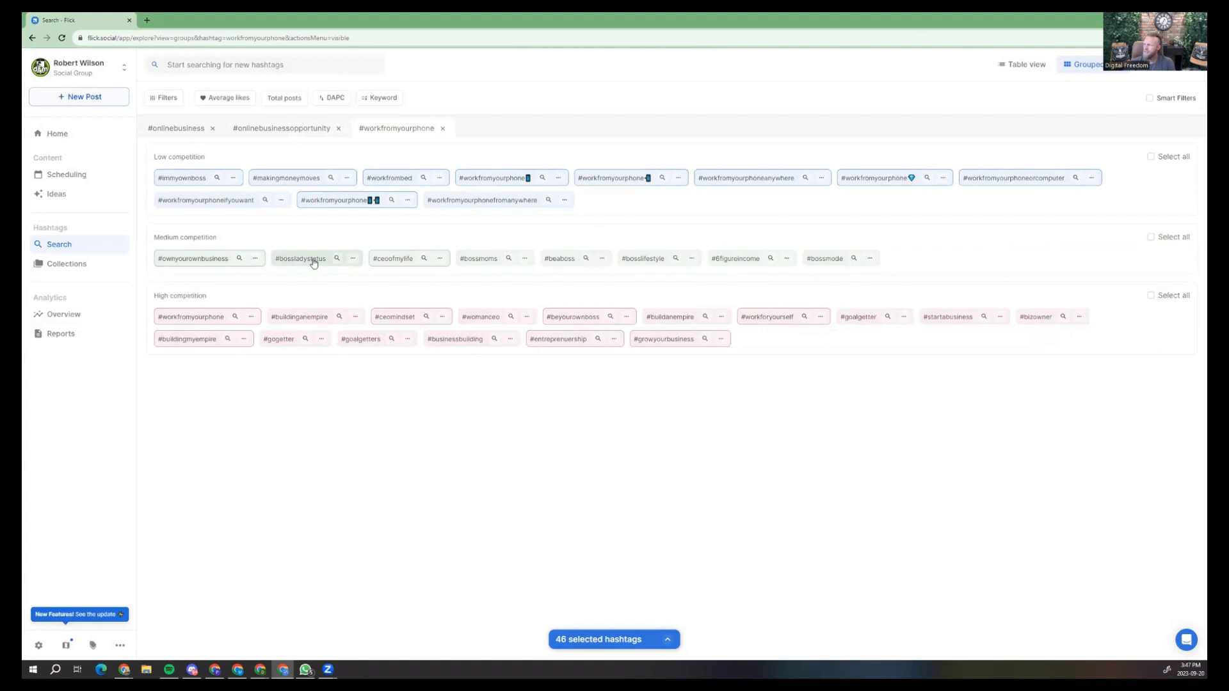
{"action": "left_click", "coordinate": [313, 261]}
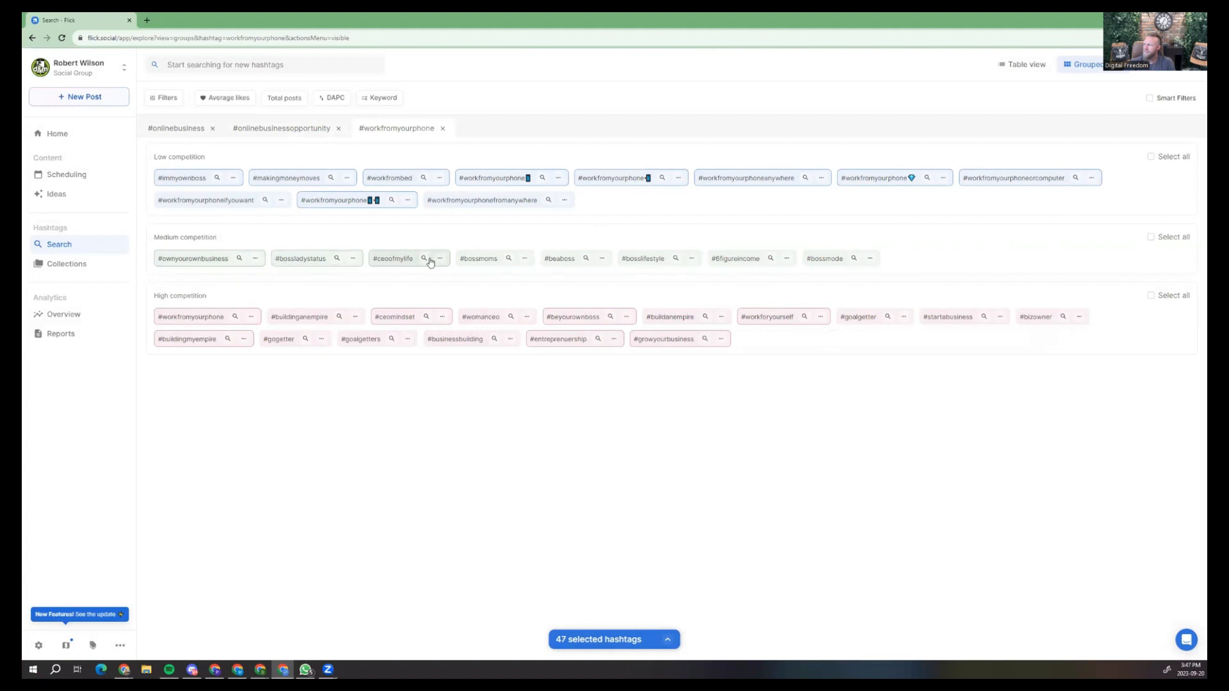
{"action": "left_click", "coordinate": [488, 266]}
{"action": "left_click", "coordinate": [554, 267]}
{"action": "left_click", "coordinate": [639, 266]}
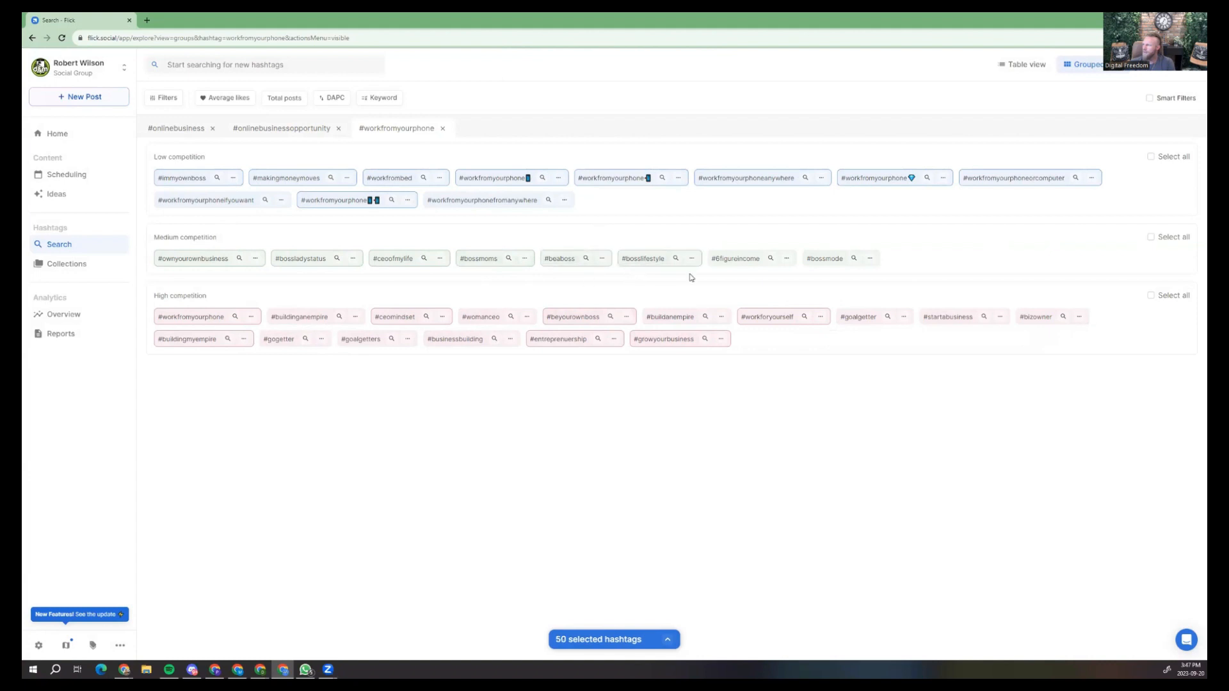
{"action": "left_click", "coordinate": [743, 266]}
{"action": "left_click", "coordinate": [824, 268]}
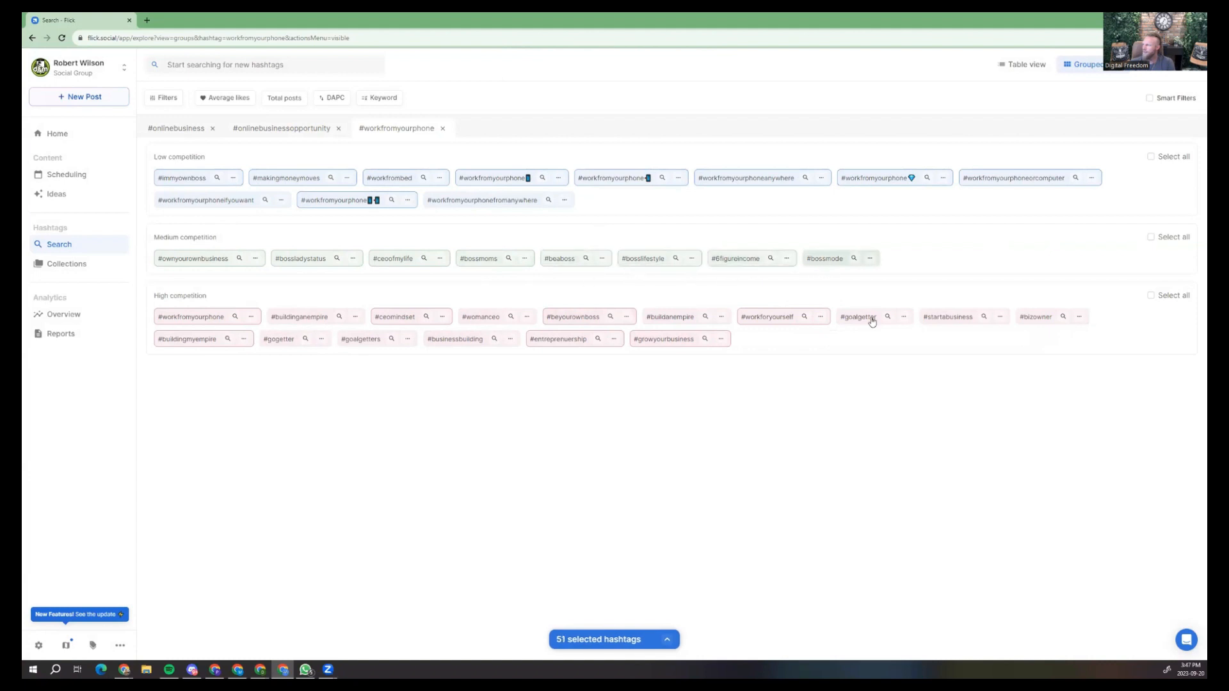
Select the high-competition #goalgetter, #startabusiness, #buildanempire, #womanceo, #goalgetters, #buildinganempire and #gogetter.
{"action": "left_click", "coordinate": [858, 320]}
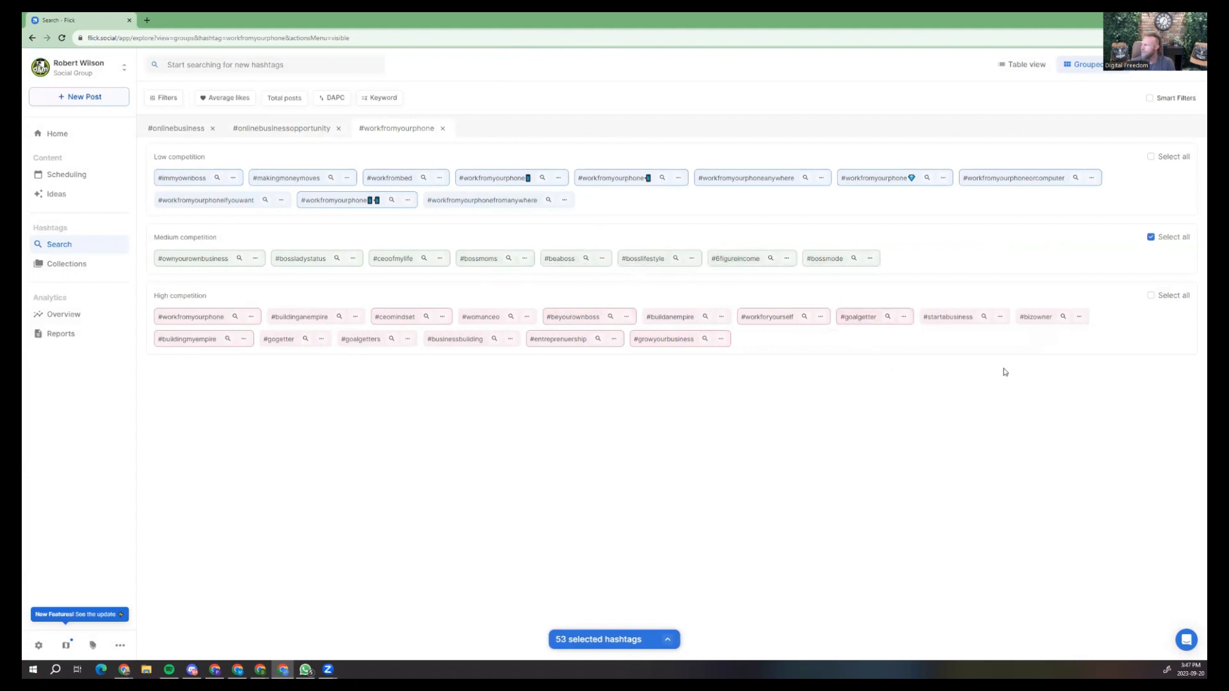
{"action": "left_click", "coordinate": [960, 320]}
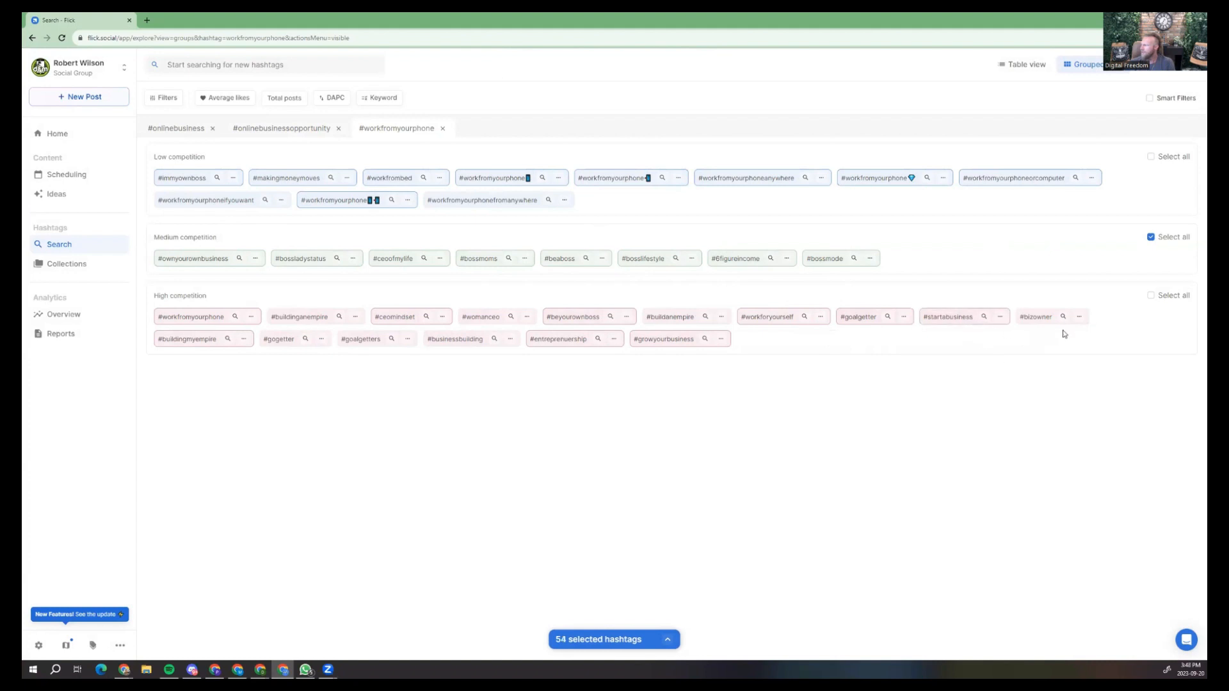
{"action": "left_click", "coordinate": [675, 324]}
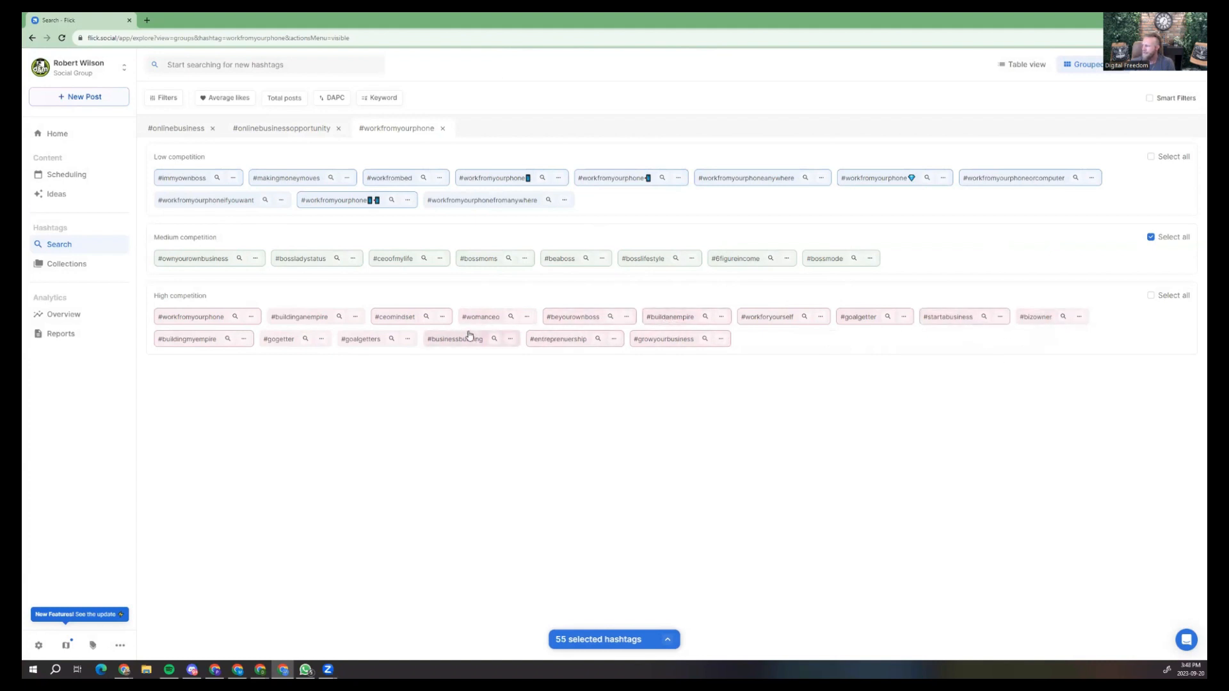
{"action": "left_click", "coordinate": [479, 323]}
{"action": "left_click", "coordinate": [358, 344]}
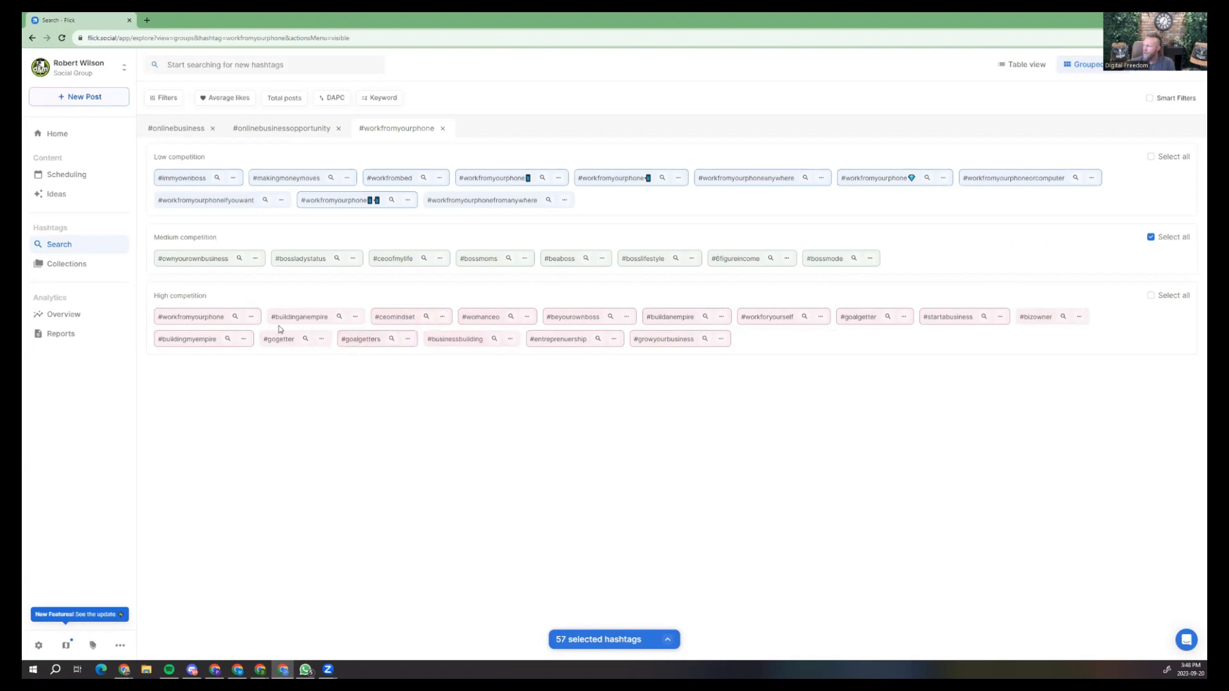
{"action": "left_click", "coordinate": [281, 339]}
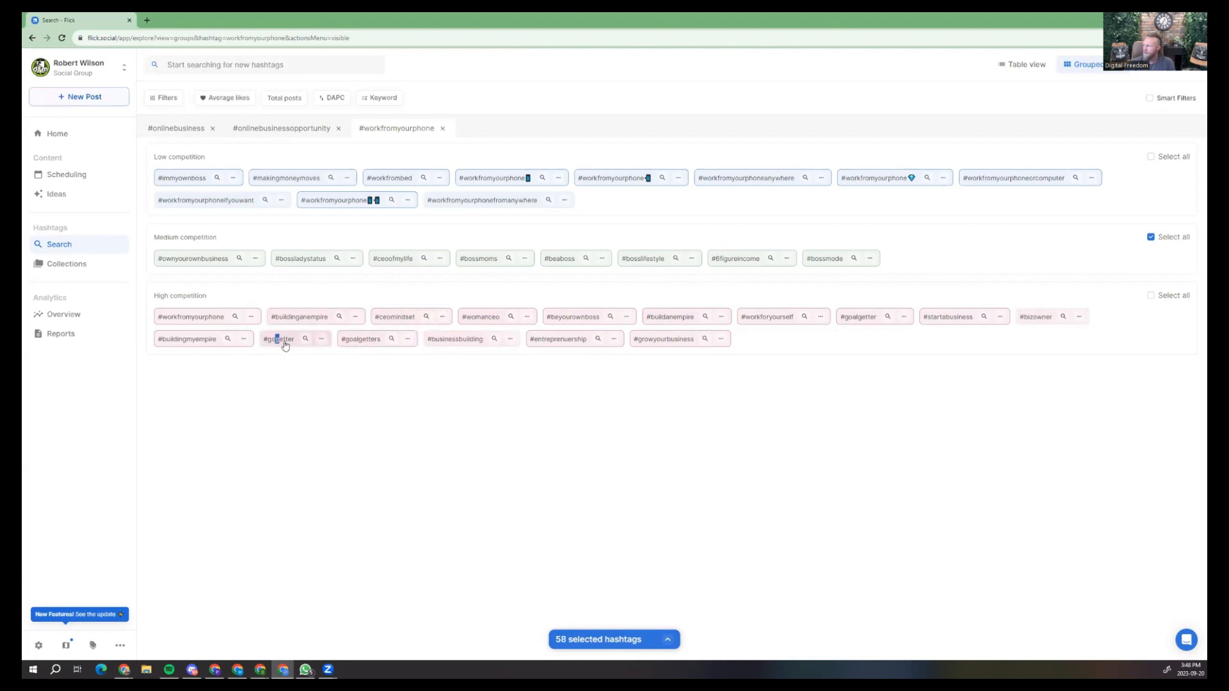
Save the selection with the added #workfromyourphone results to the "Big For Training" collection.
{"action": "left_click", "coordinate": [642, 635]}
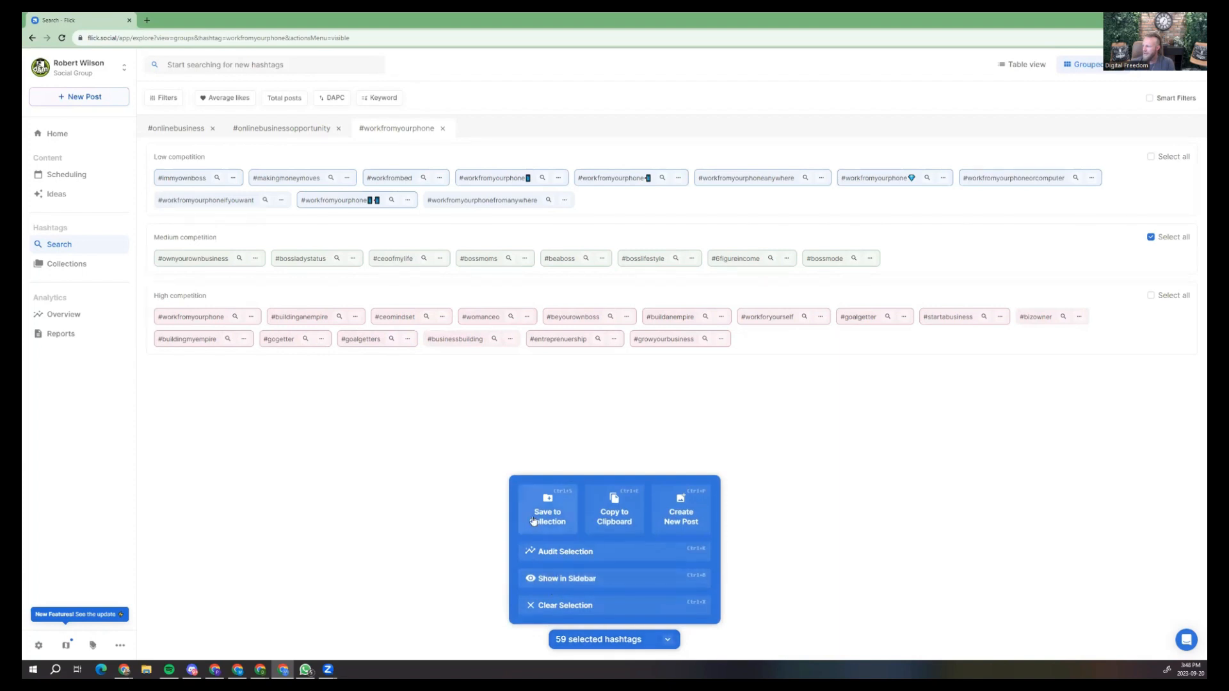
{"action": "left_click", "coordinate": [533, 521]}
{"action": "scroll", "coordinate": [596, 425], "scroll_direction": "down", "scroll_amount": 5}
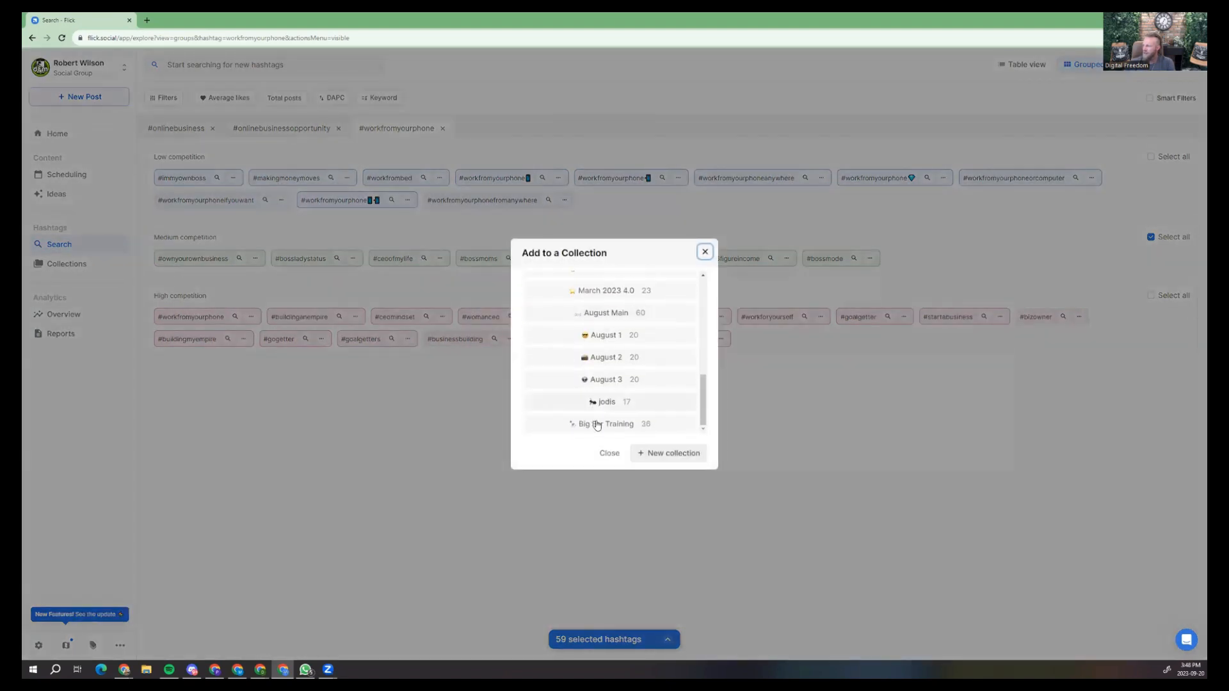
{"action": "left_click", "coordinate": [597, 424]}
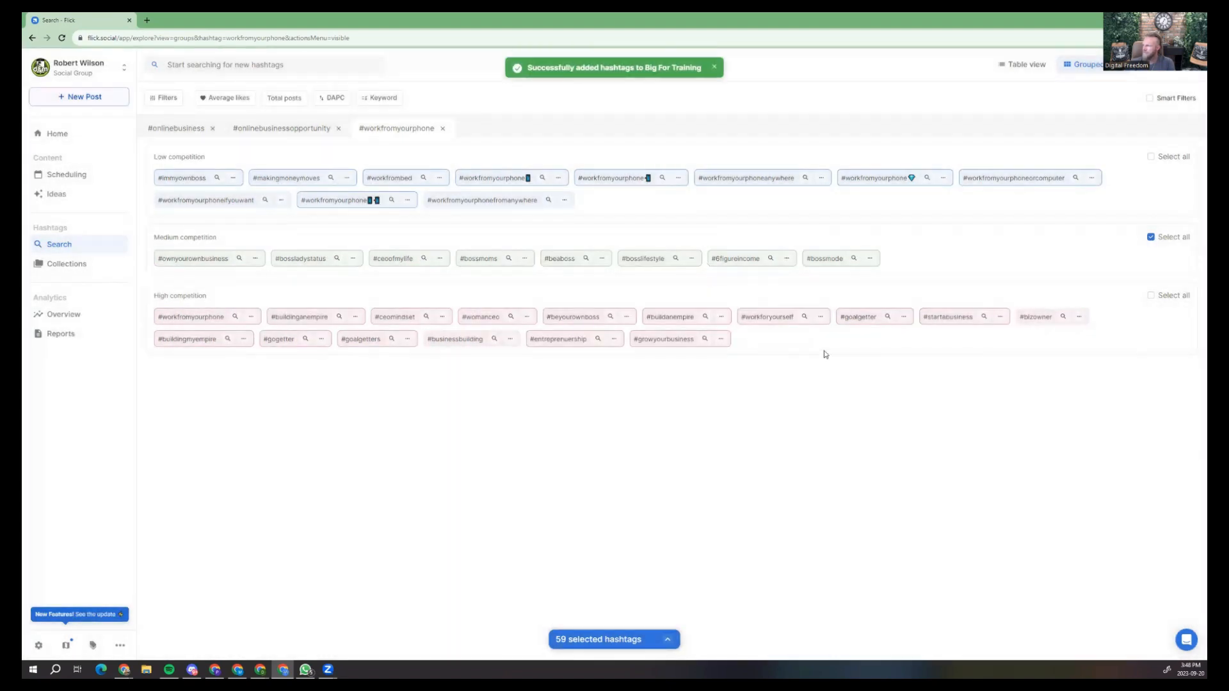
Search for hashtags related to #6figureincome and select the low-competition #6figureincomeearners and #6figureincomeearner.
{"action": "left_click", "coordinate": [787, 258]}
{"action": "left_click", "coordinate": [773, 259]}
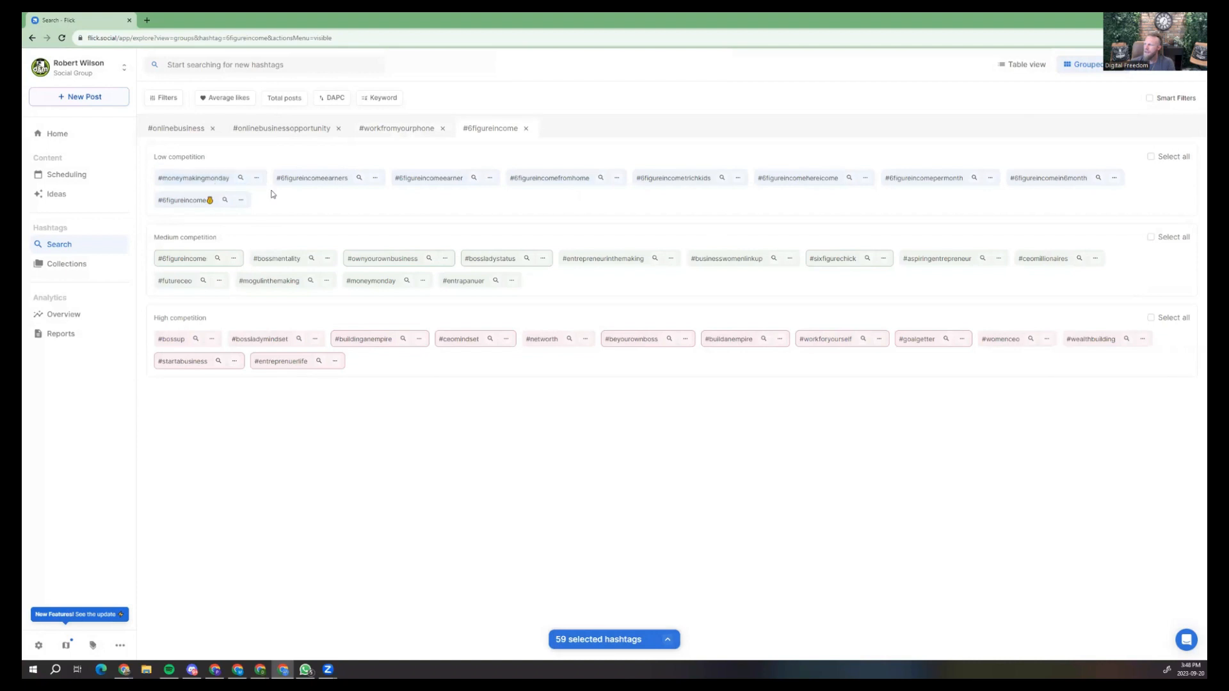
{"action": "left_click", "coordinate": [324, 182]}
{"action": "left_click", "coordinate": [458, 183]}
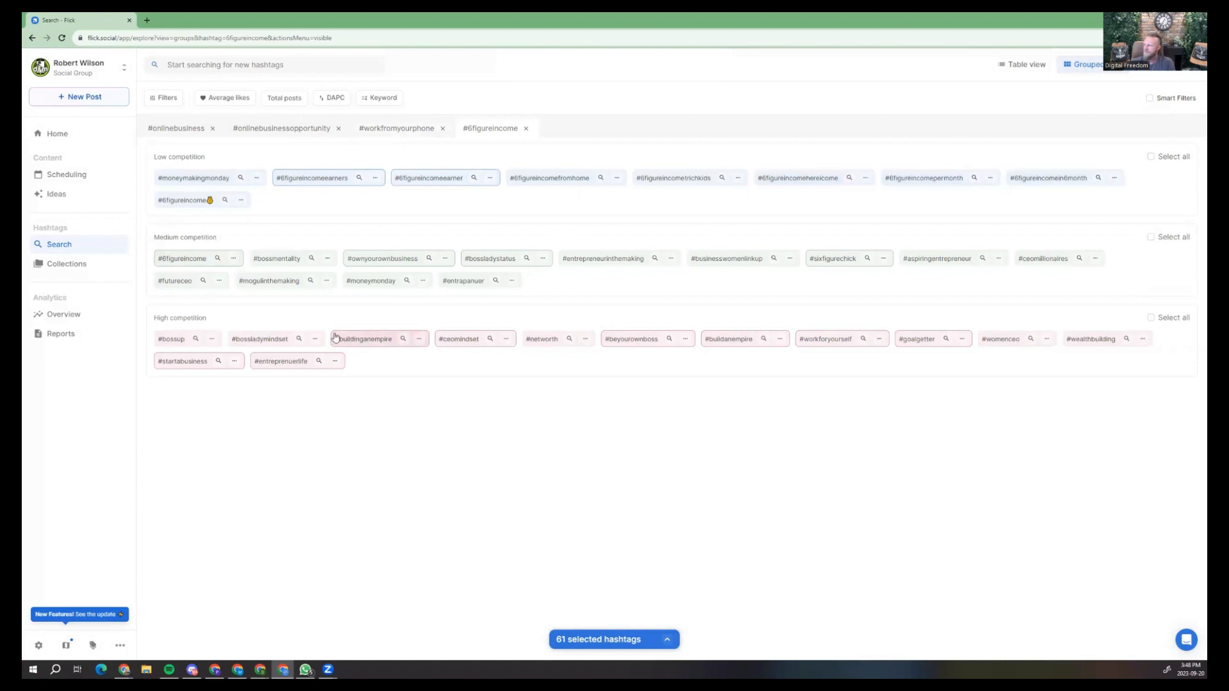
Open a search for #bossmentality, and from the #6figureincome results select the medium-competition #bossmentality, #aspiringentrepreneur, #ceomillionaires and #futureceo and the high-competition #wealthbuilding.
{"action": "left_click", "coordinate": [311, 259]}
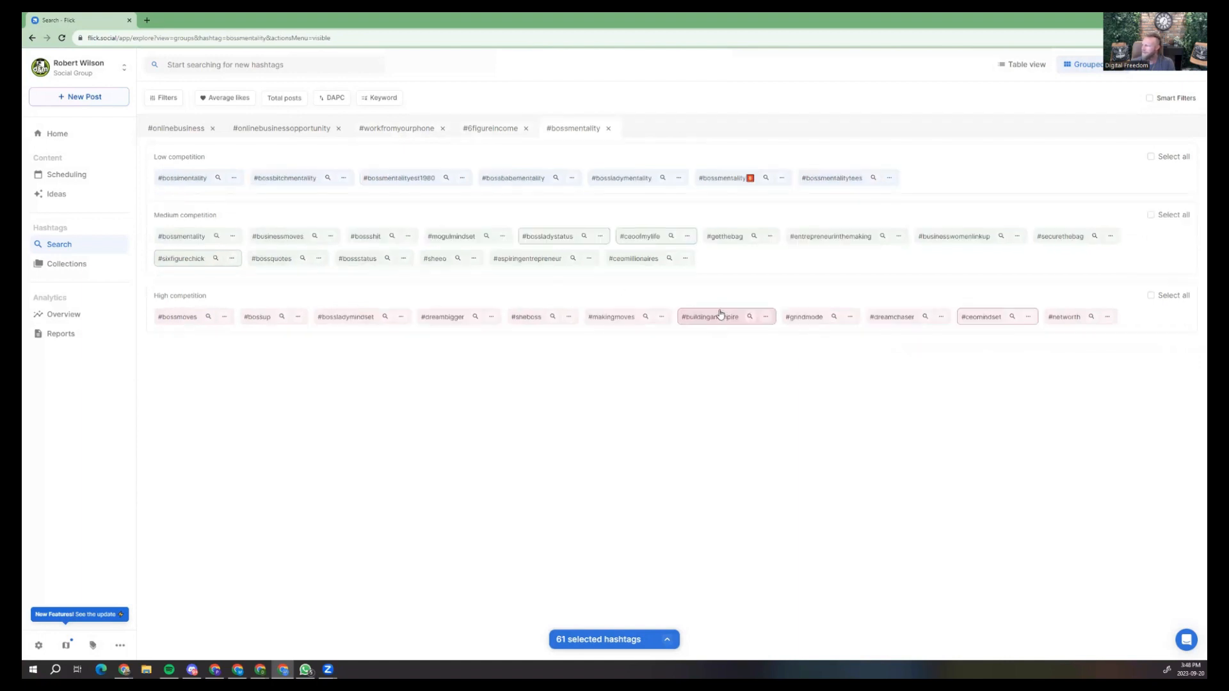
{"action": "left_click", "coordinate": [485, 128]}
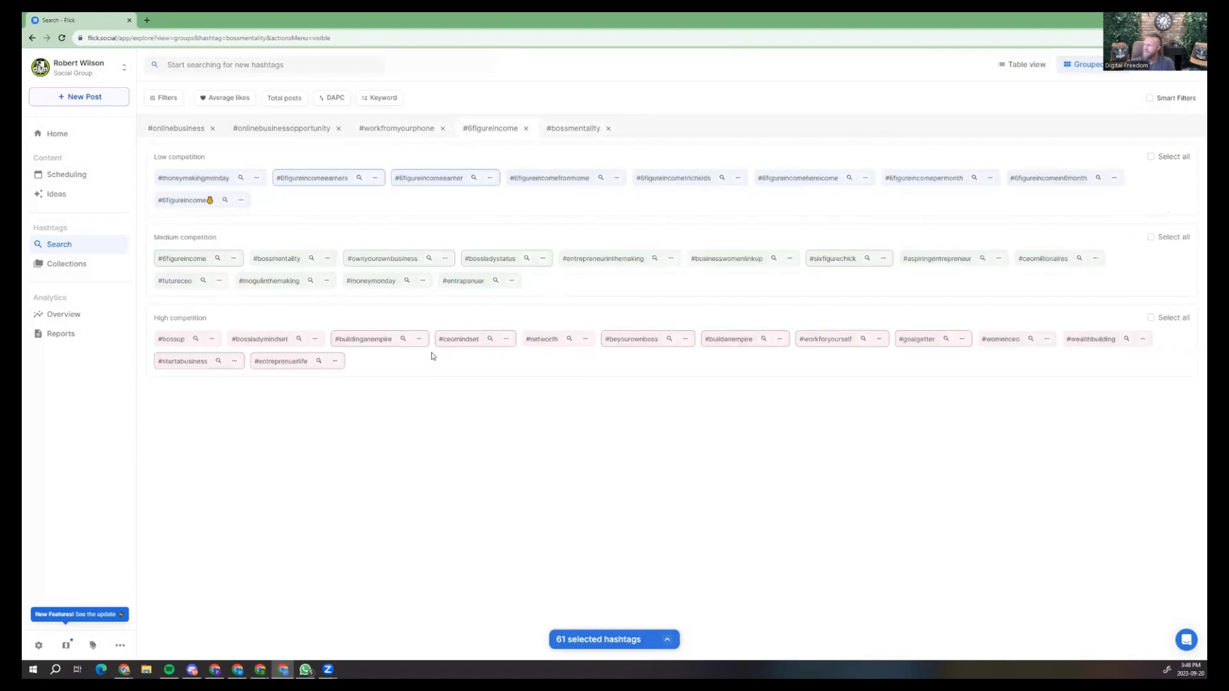
{"action": "left_click", "coordinate": [288, 268]}
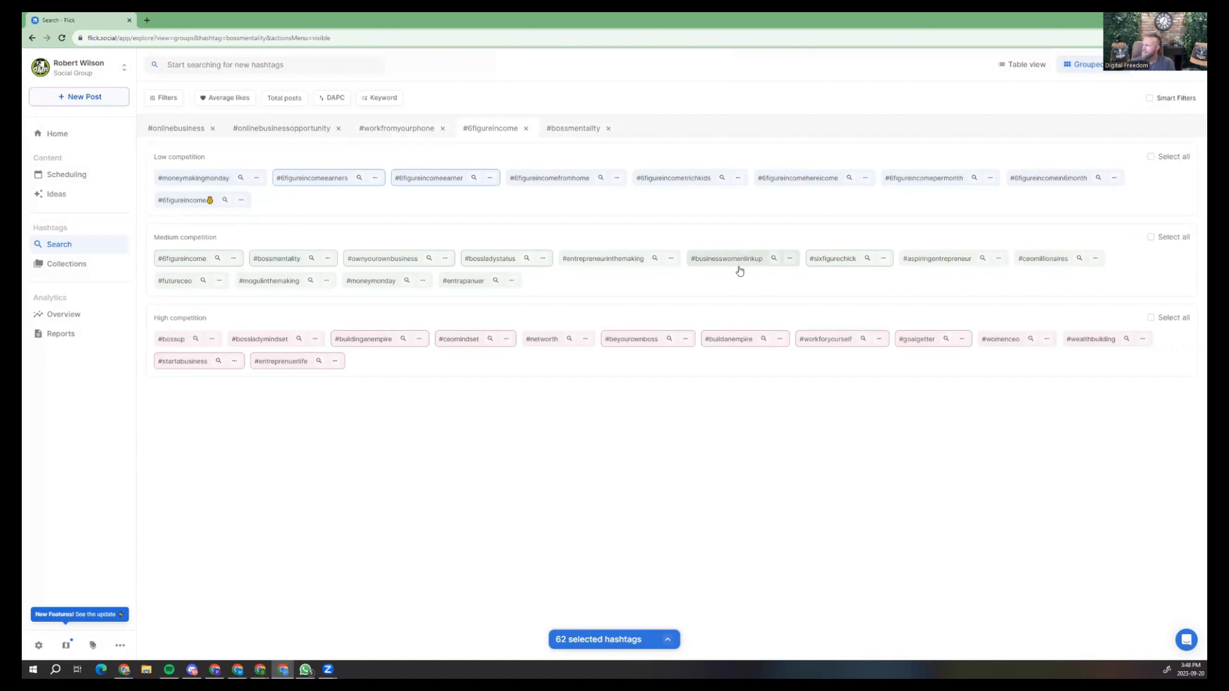
{"action": "left_click", "coordinate": [940, 261]}
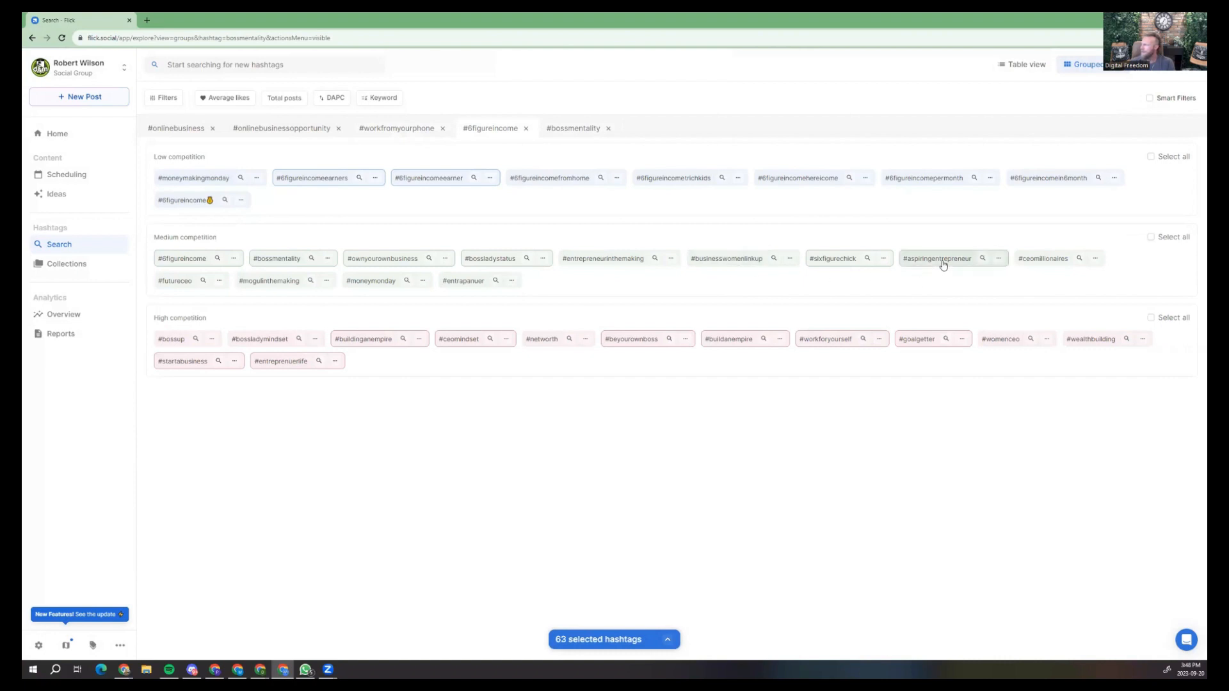
{"action": "left_click", "coordinate": [1057, 257]}
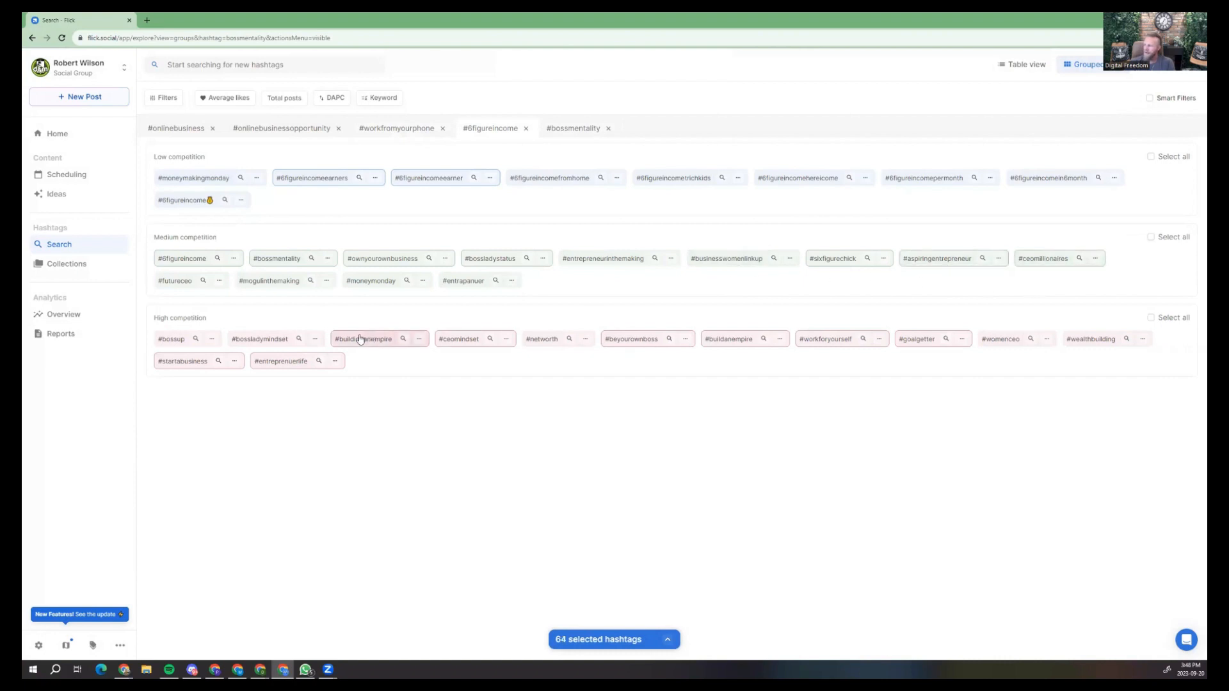
{"action": "left_click", "coordinate": [178, 284]}
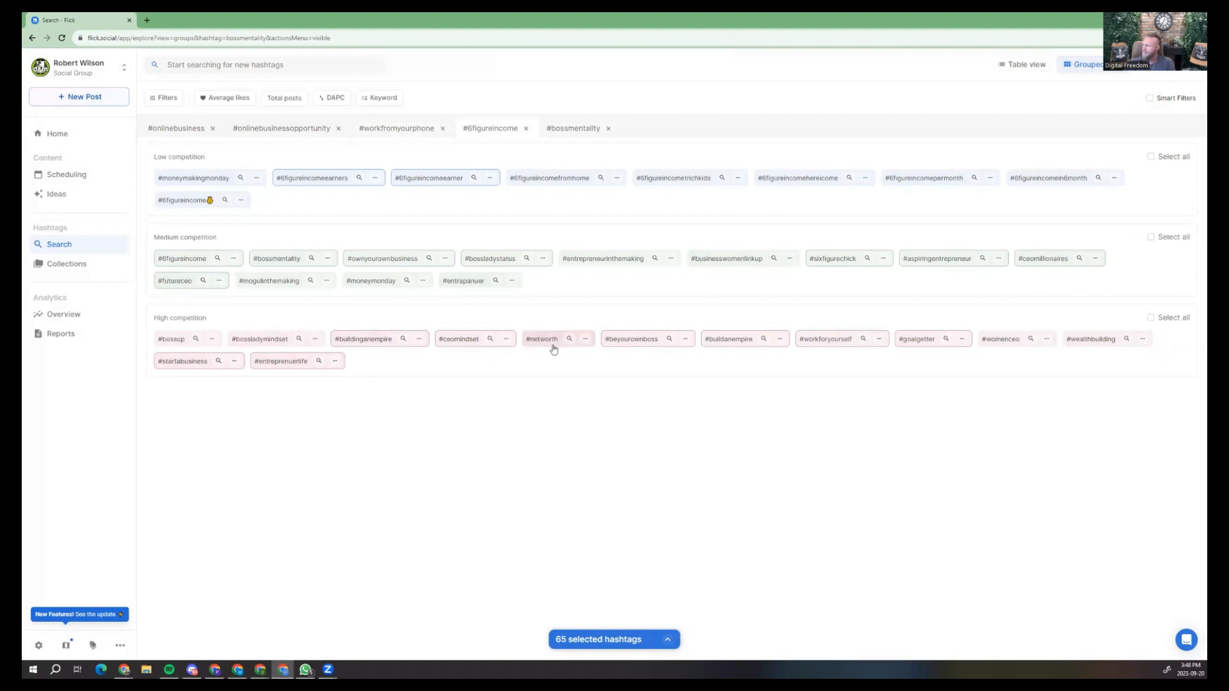
{"action": "left_click", "coordinate": [1091, 339]}
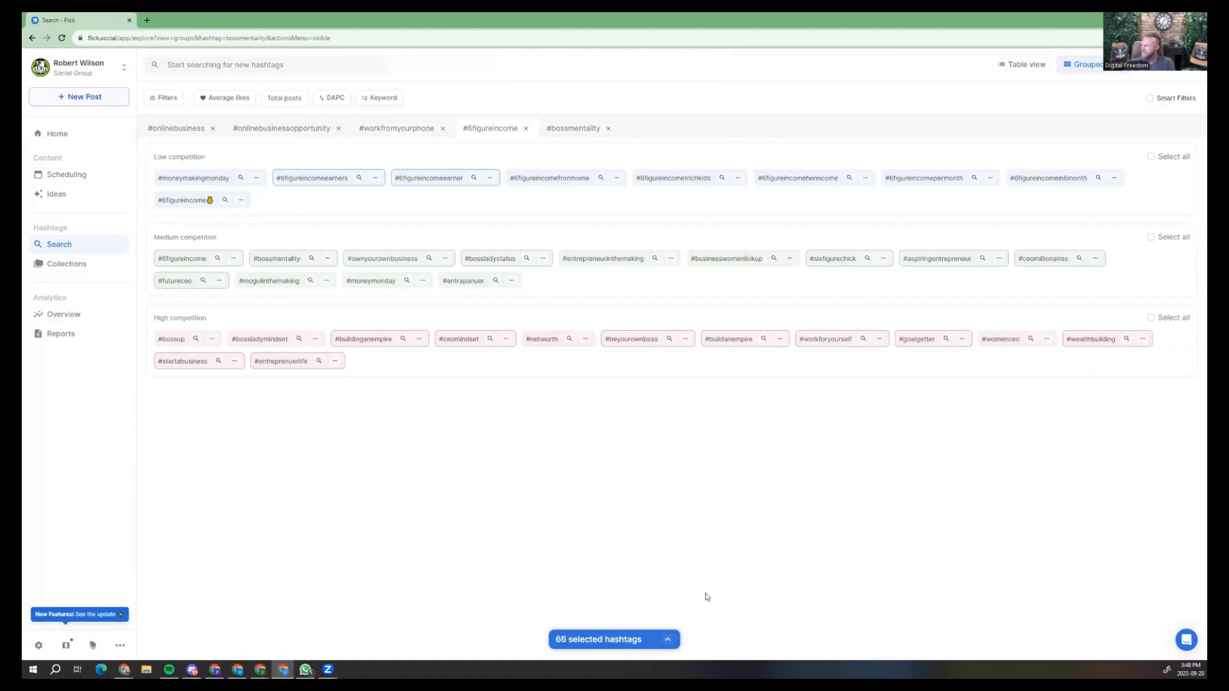
Save the selection, including the picks from the #6figureincome results, to the "Big For Training" collection.
{"action": "left_click", "coordinate": [667, 640]}
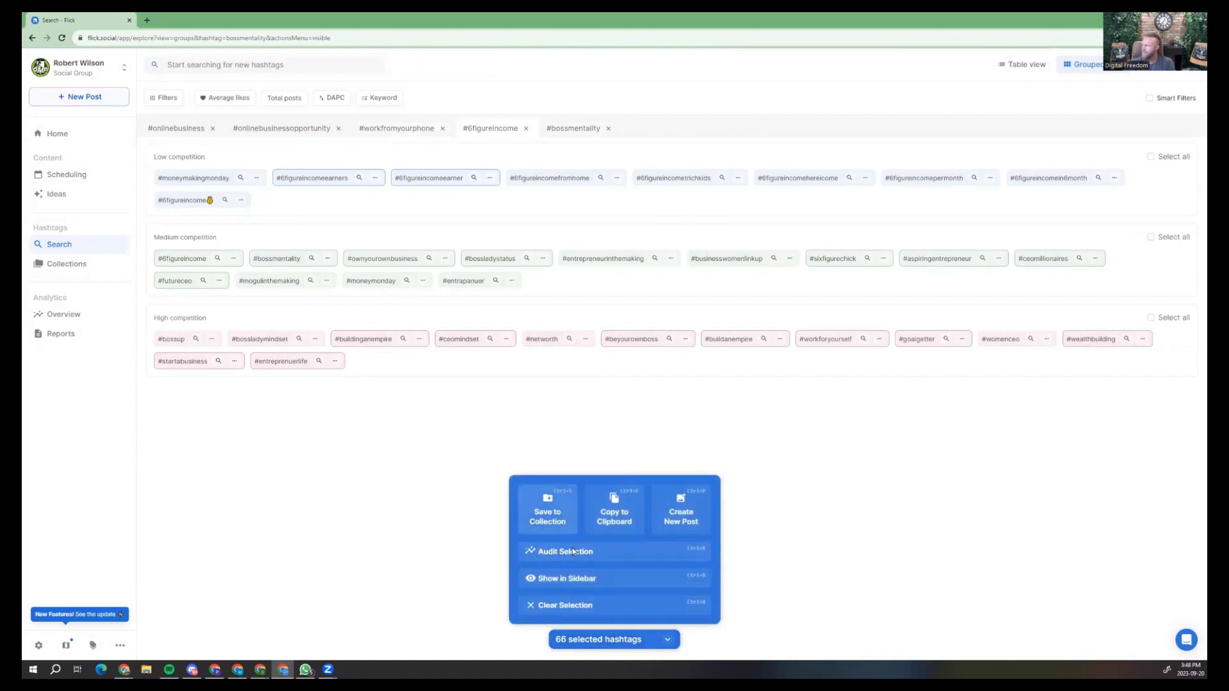
{"action": "left_click", "coordinate": [563, 517]}
{"action": "scroll", "coordinate": [590, 420], "scroll_direction": "down", "scroll_amount": 3}
{"action": "scroll", "coordinate": [590, 420], "scroll_direction": "down", "scroll_amount": 5}
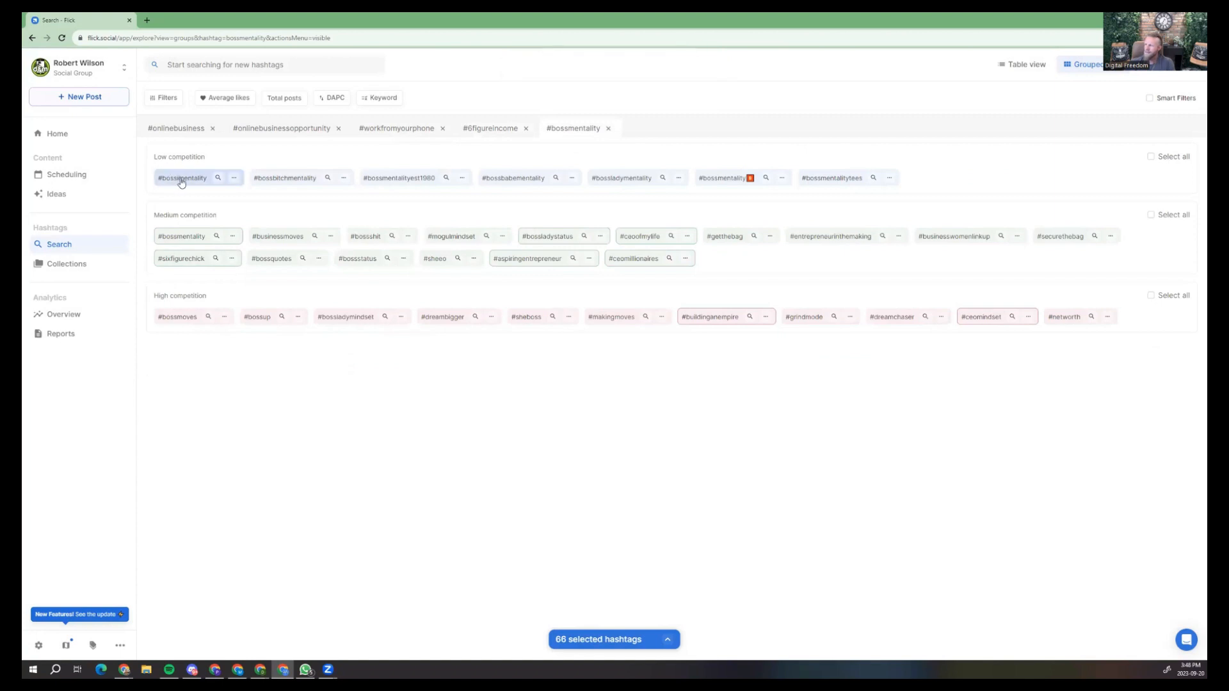
In the #bossmentality results, select the first low-competition hashtag and the medium-competition #securethebag, #entrepreneurinthemaking, #getthebag, #bossshit, #businessmoves and #bossstatus.
{"action": "left_click", "coordinate": [183, 181]}
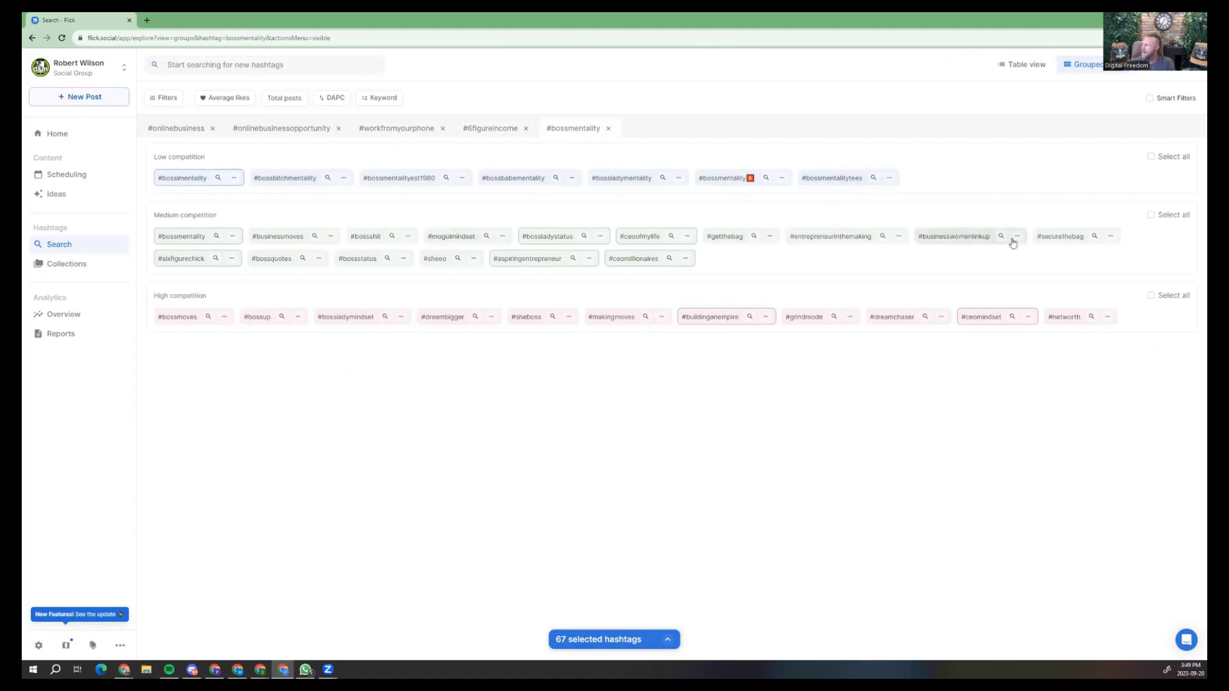
{"action": "left_click", "coordinate": [1066, 238]}
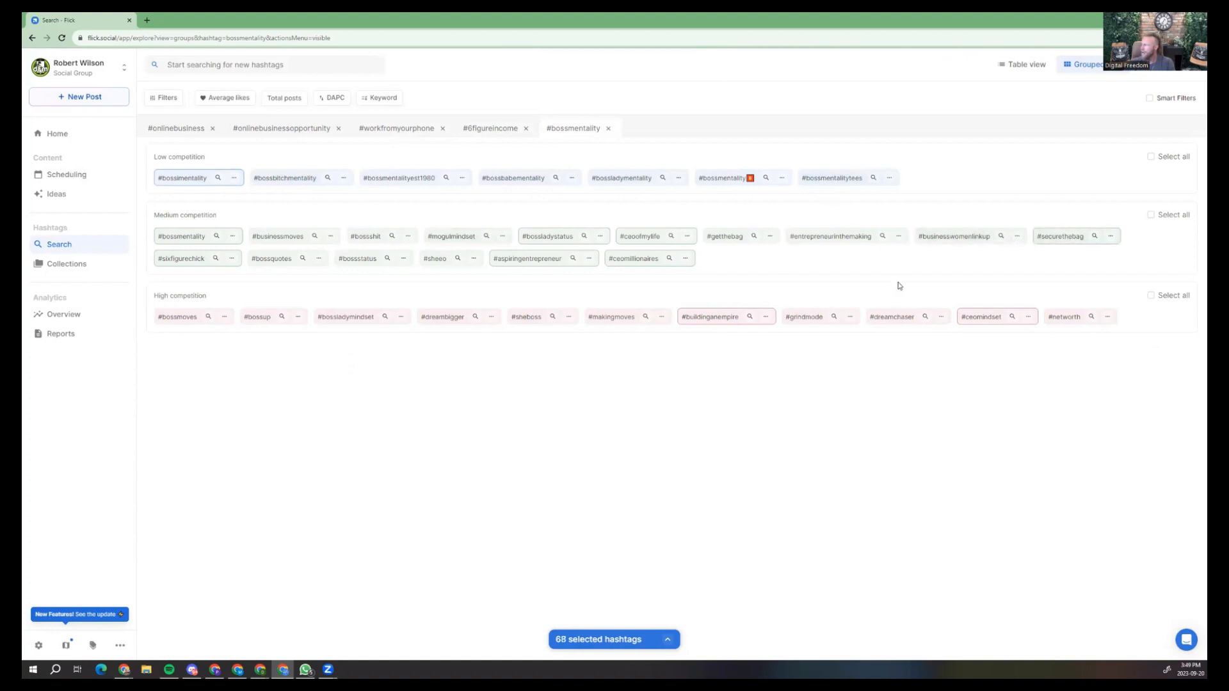
{"action": "left_click", "coordinate": [815, 239]}
{"action": "left_click", "coordinate": [720, 238]}
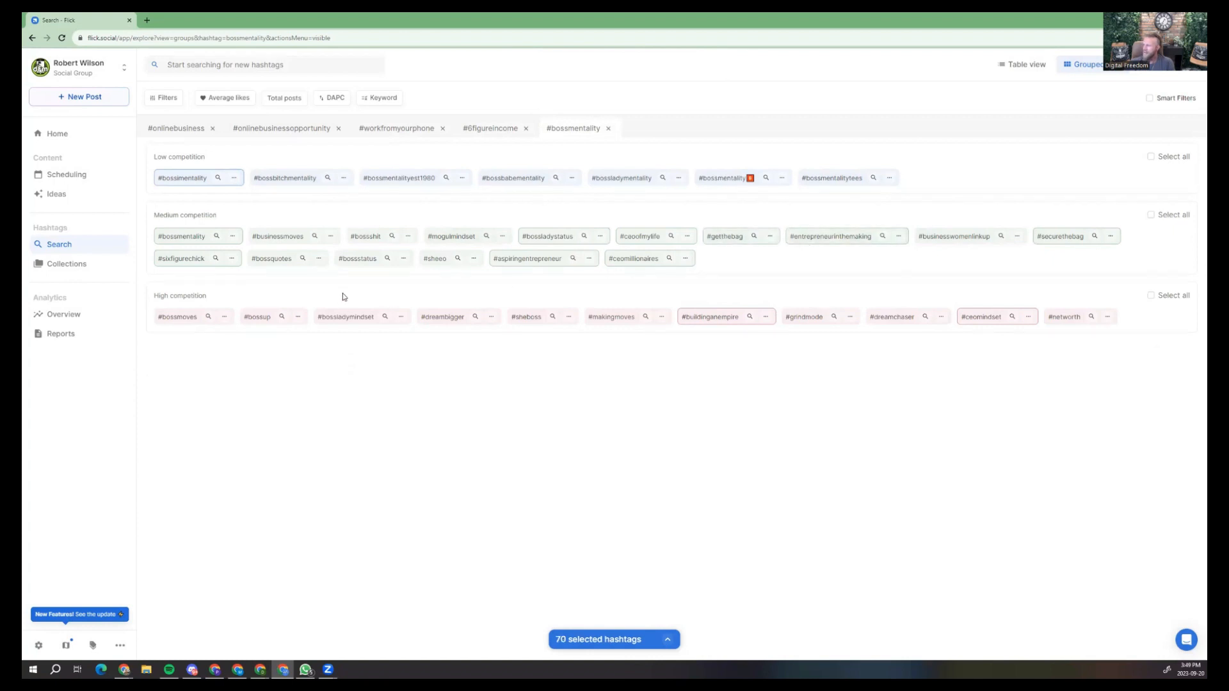
{"action": "left_click", "coordinate": [358, 241]}
{"action": "left_click", "coordinate": [296, 239]}
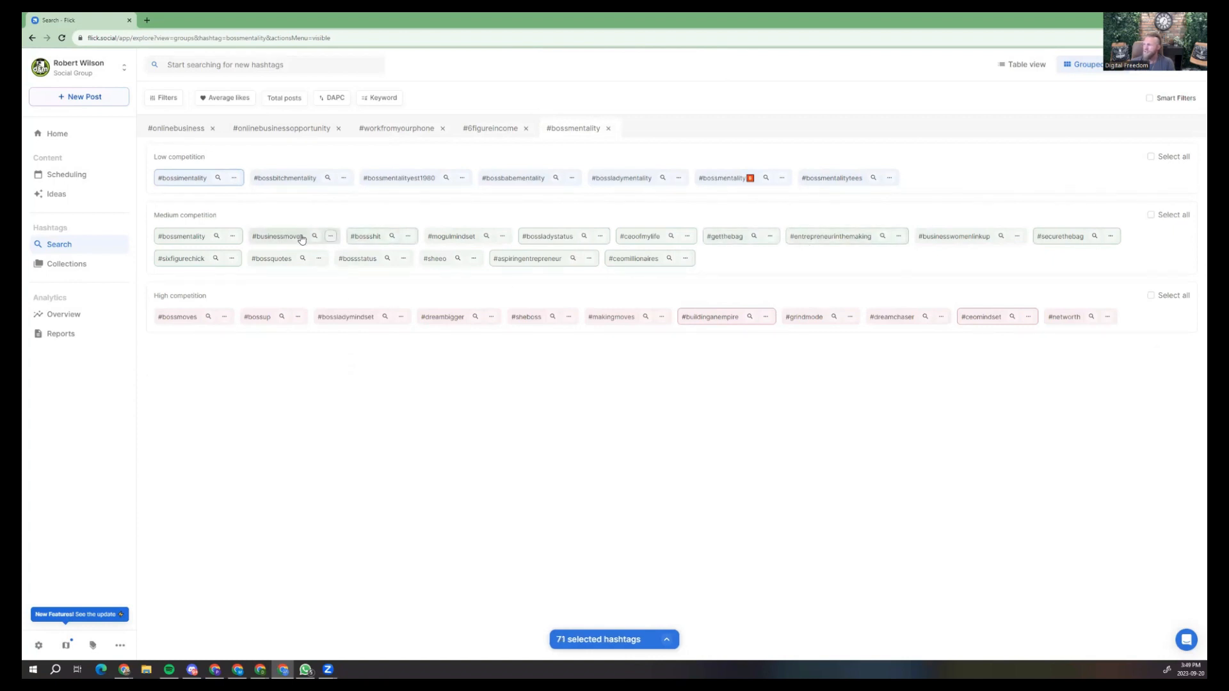
{"action": "left_click", "coordinate": [360, 260]}
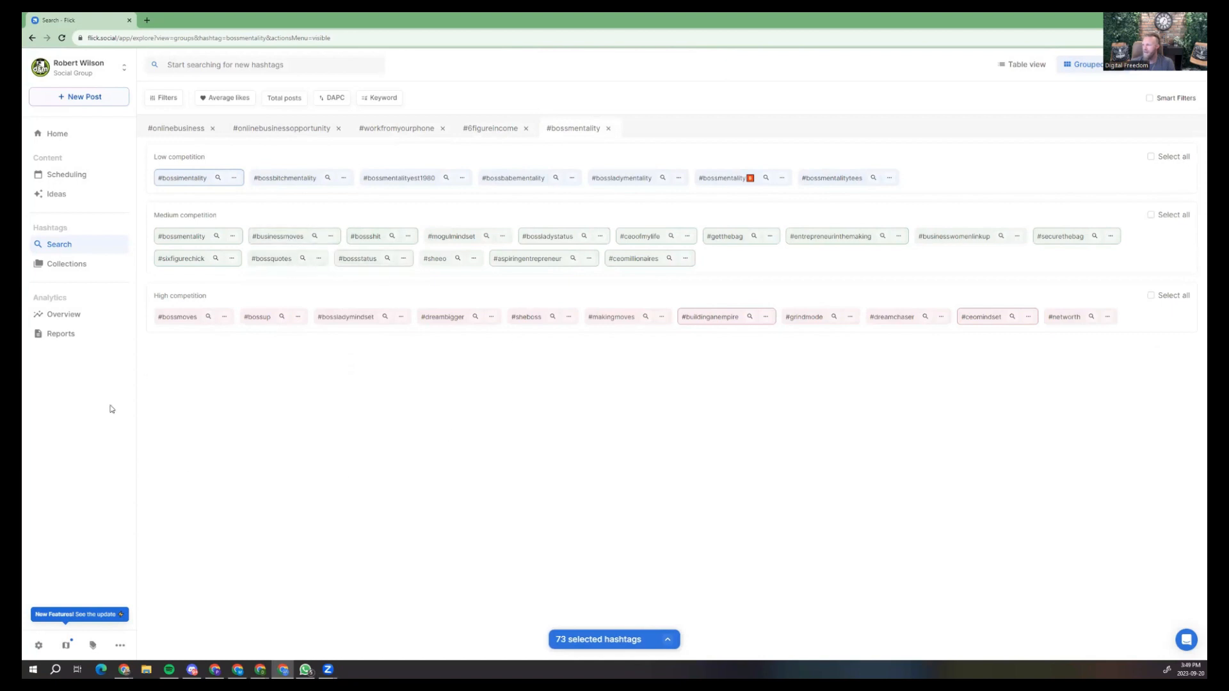
Select the high-competition #dreambigger, #grindmode and #dreamchaser from the #bossmentality results.
{"action": "left_click", "coordinate": [456, 317]}
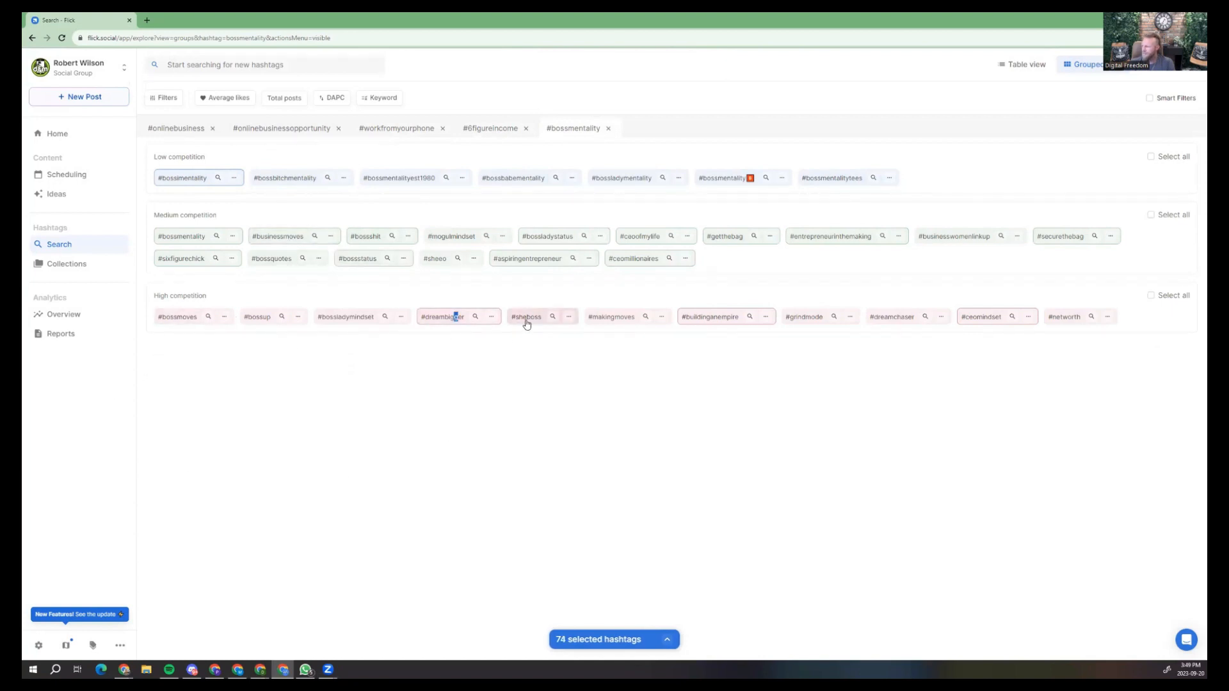
{"action": "left_click", "coordinate": [815, 319]}
{"action": "left_click", "coordinate": [910, 320]}
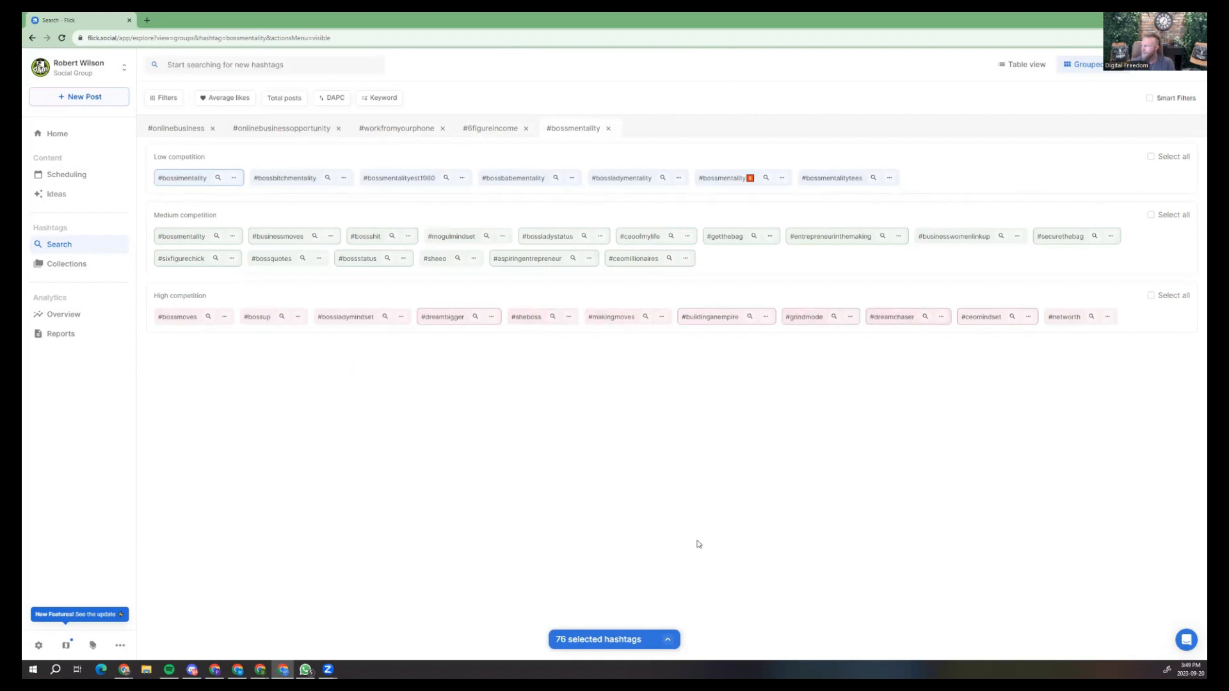
Save the selection with the added #bossmentality results to the "Big For Training" collection.
{"action": "left_click", "coordinate": [667, 640]}
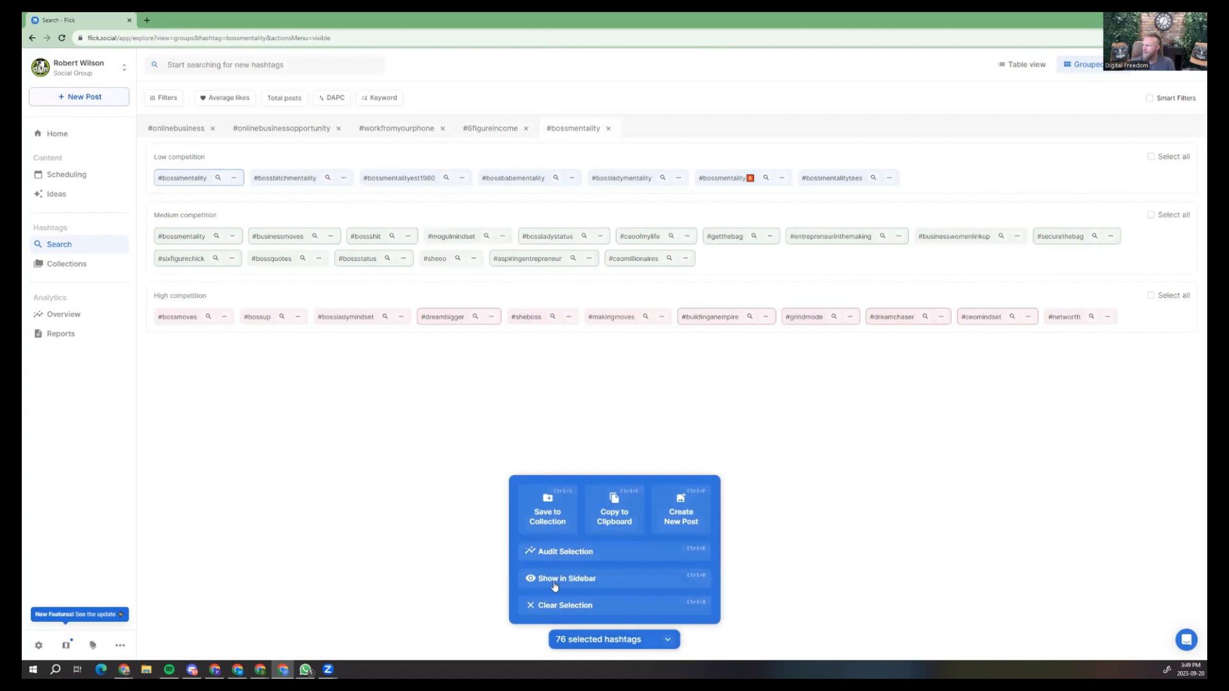
{"action": "left_click", "coordinate": [562, 524]}
{"action": "scroll", "coordinate": [576, 359], "scroll_direction": "down", "scroll_amount": 5}
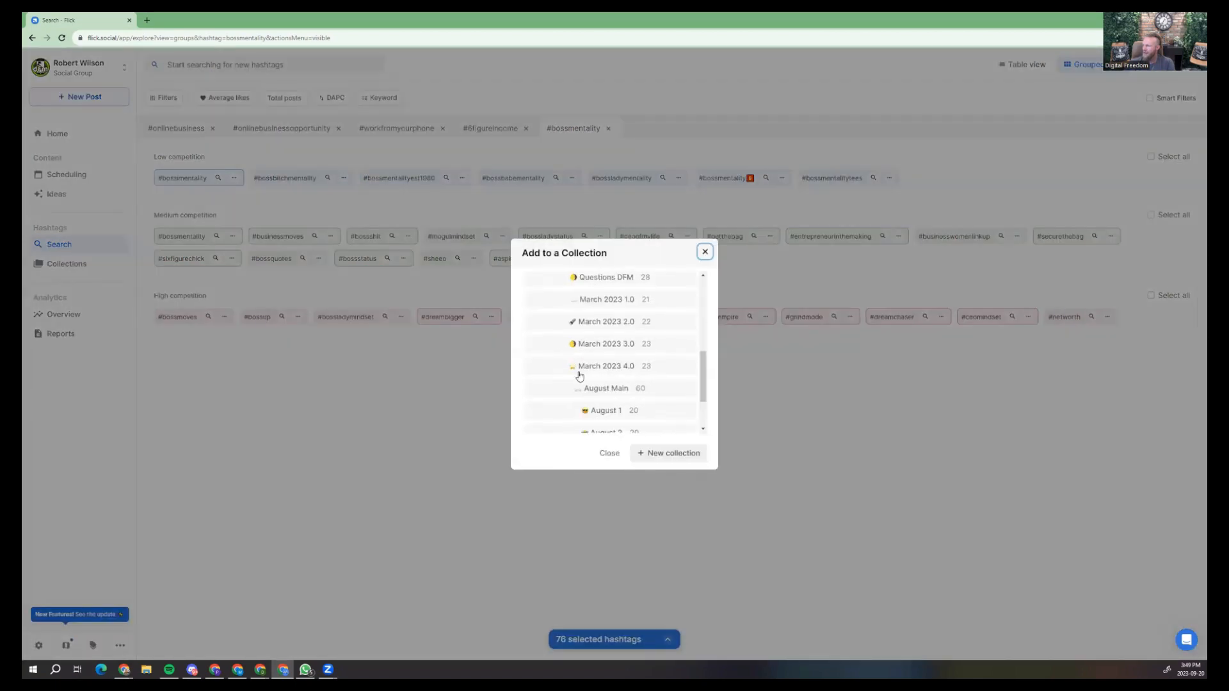
{"action": "left_click", "coordinate": [590, 427]}
{"action": "left_click", "coordinate": [707, 255]}
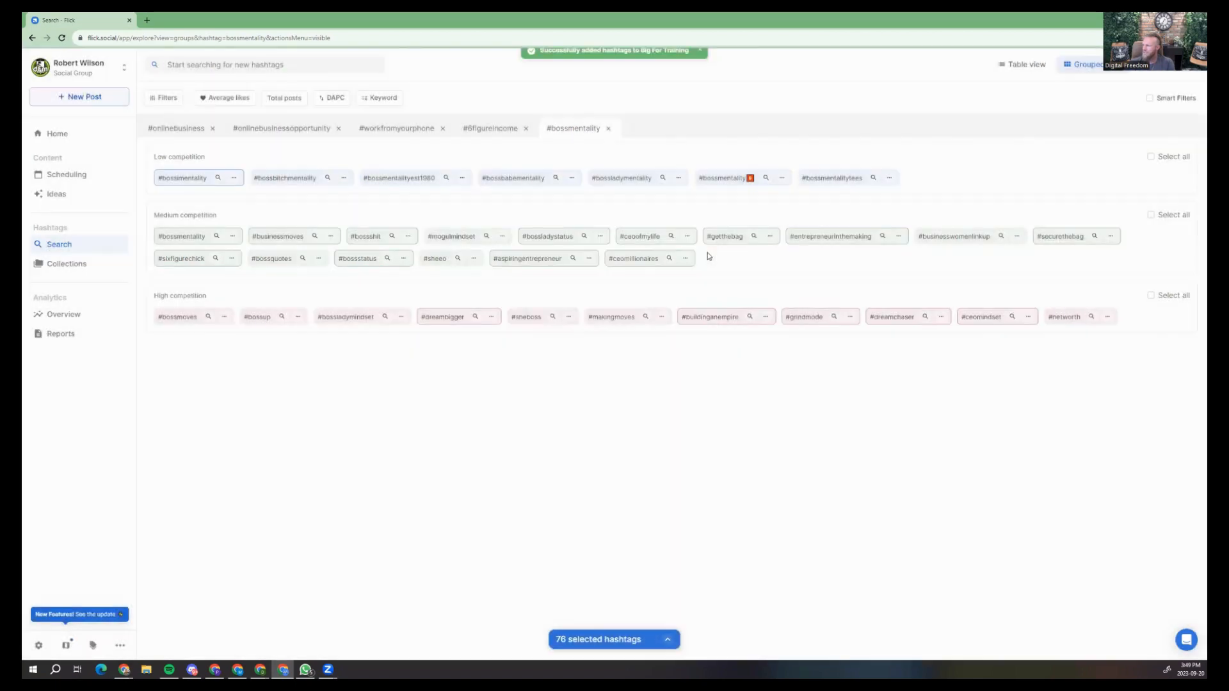
Try to search for hashtags related to "no9-5".
{"action": "left_click", "coordinate": [270, 62]}
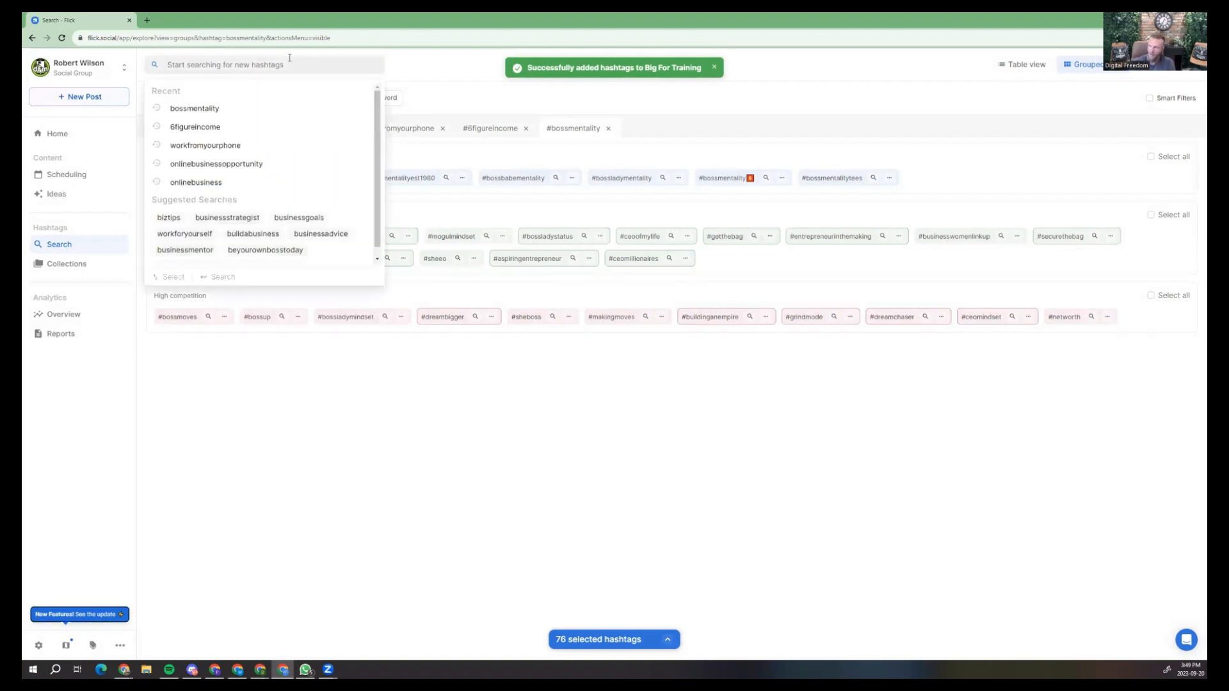
{"action": "left_click", "coordinate": [290, 68]}
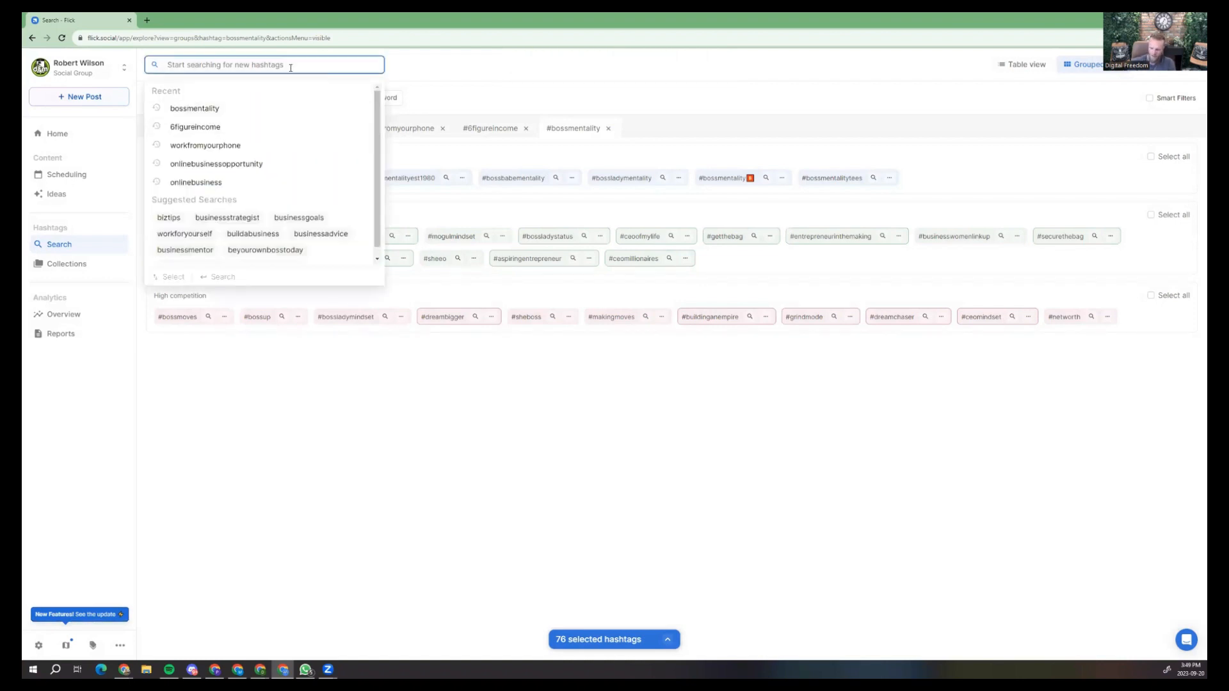
{"action": "type", "text": "no9-5"}
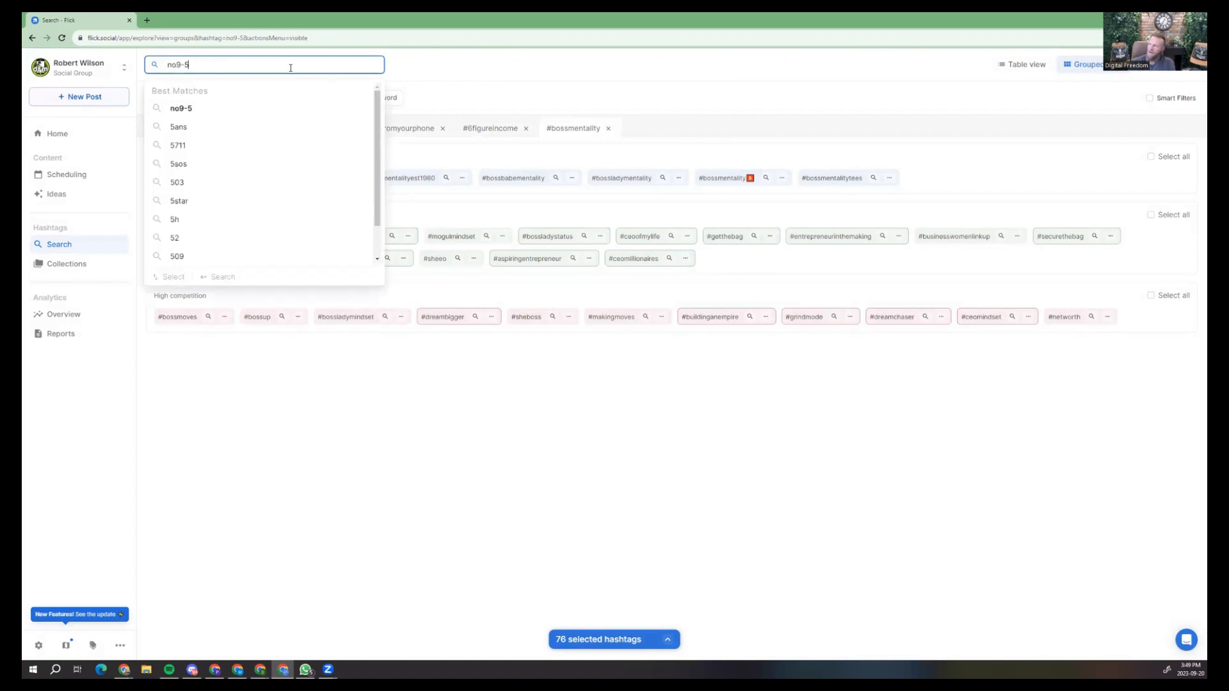
{"action": "key", "text": "Return"}
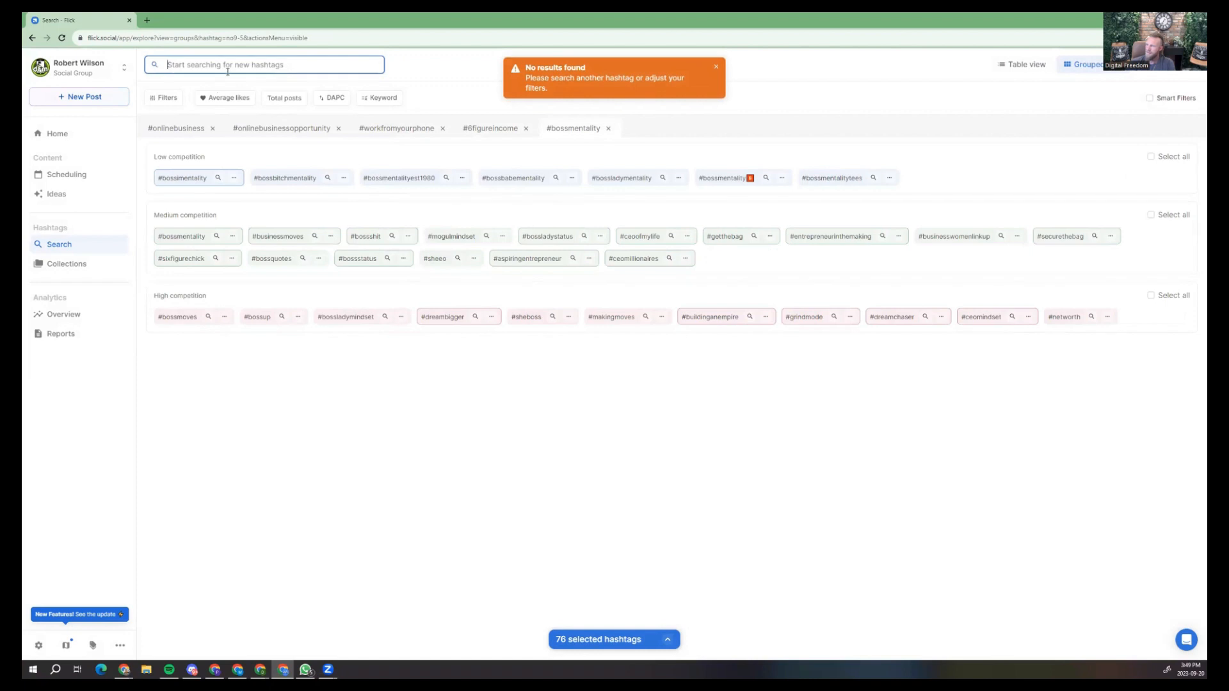
Search for "no9to5" and select the low-competition #no9to5lifestyle, #no9to5forme, #no9to5life, #no9to5job, #no9to5s and #no9to5grind plus the high-competition #no9to5.
{"action": "type", "text": "no9to5"}
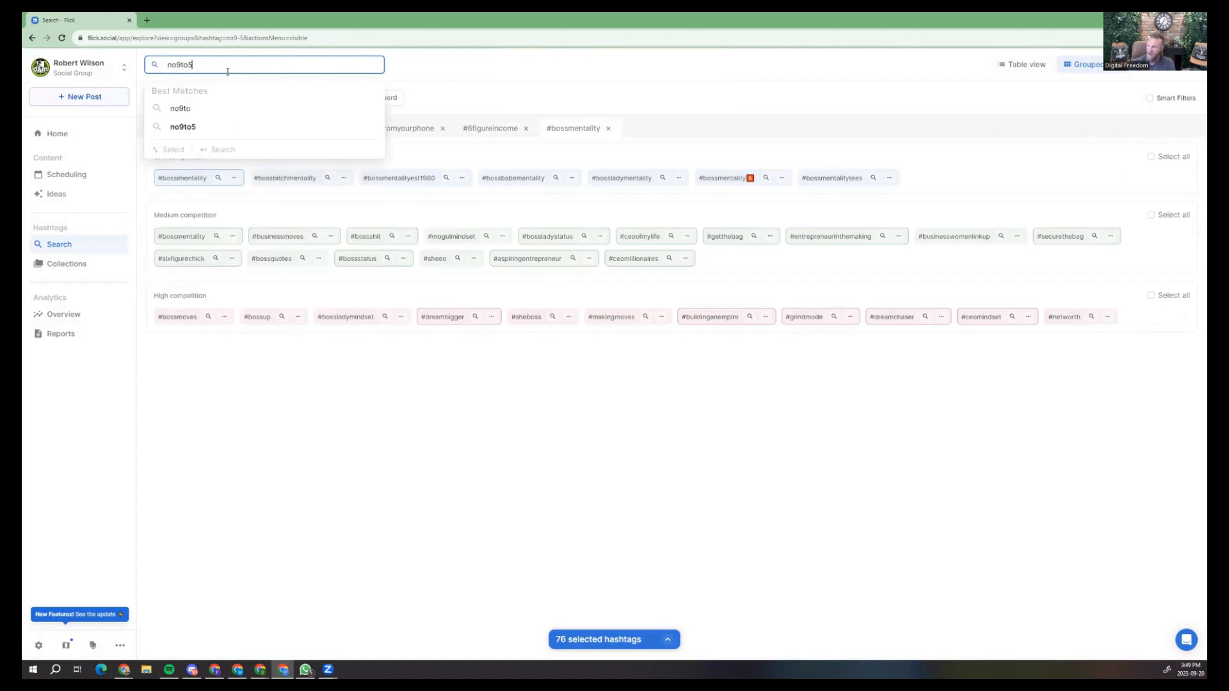
{"action": "key", "text": "Return"}
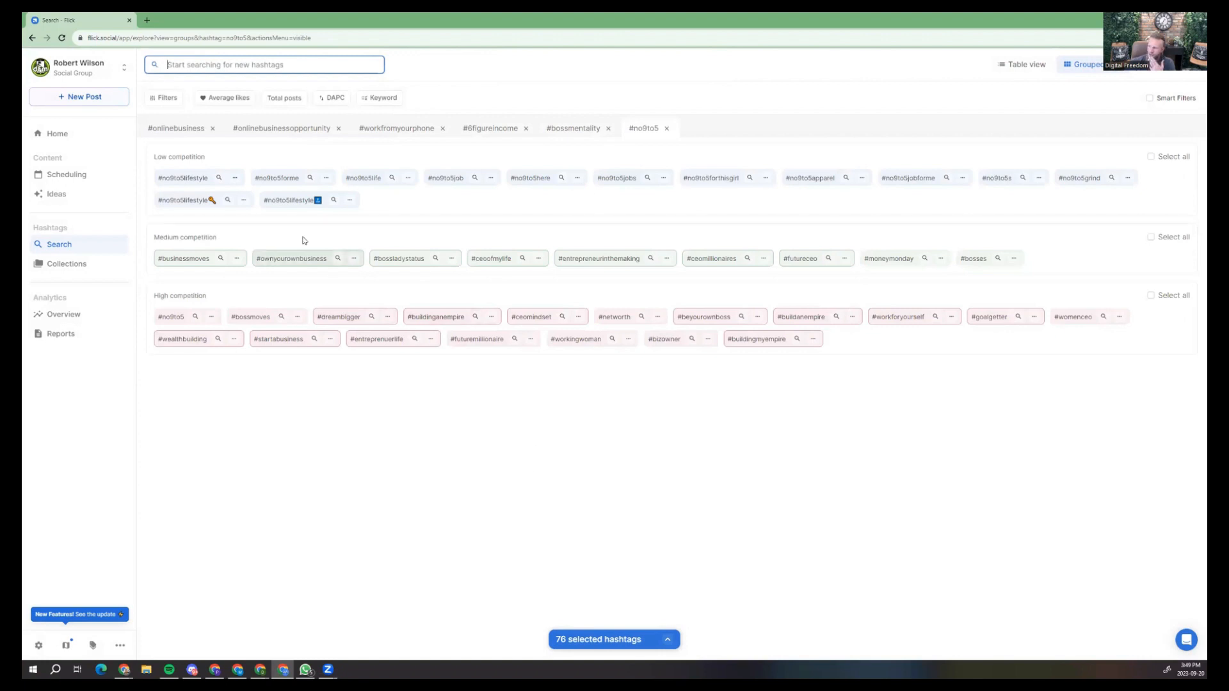
{"action": "left_click", "coordinate": [169, 181]}
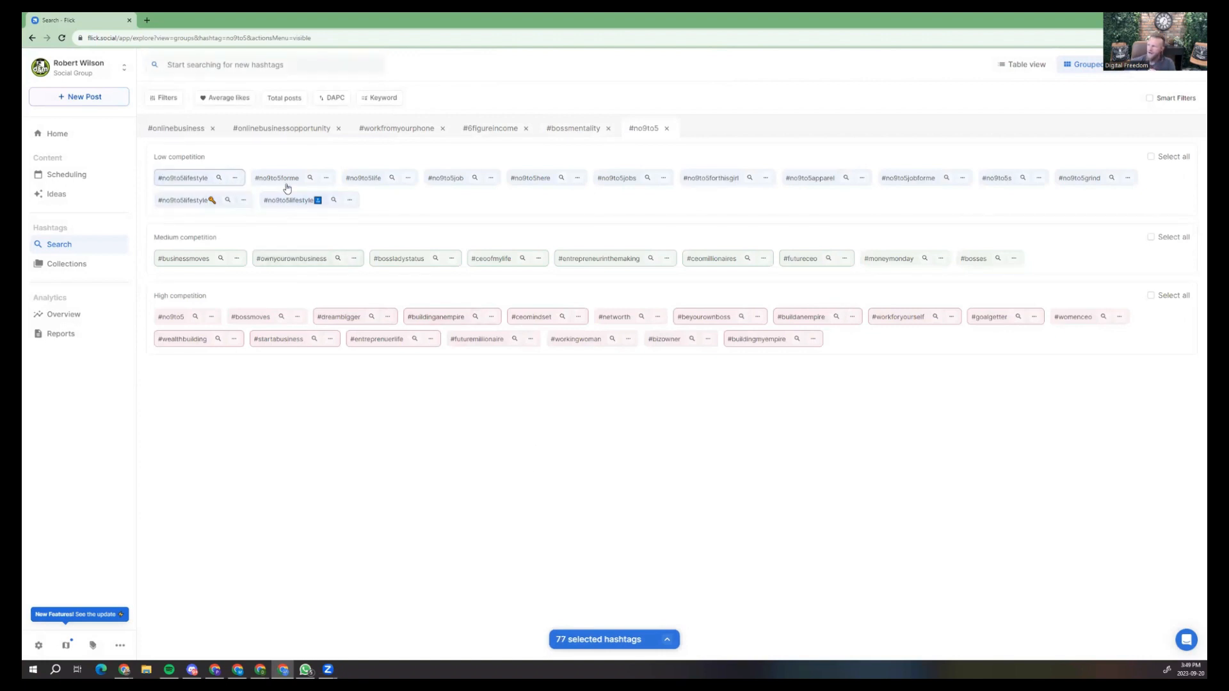
{"action": "left_click", "coordinate": [291, 186]}
{"action": "left_click", "coordinate": [458, 181]}
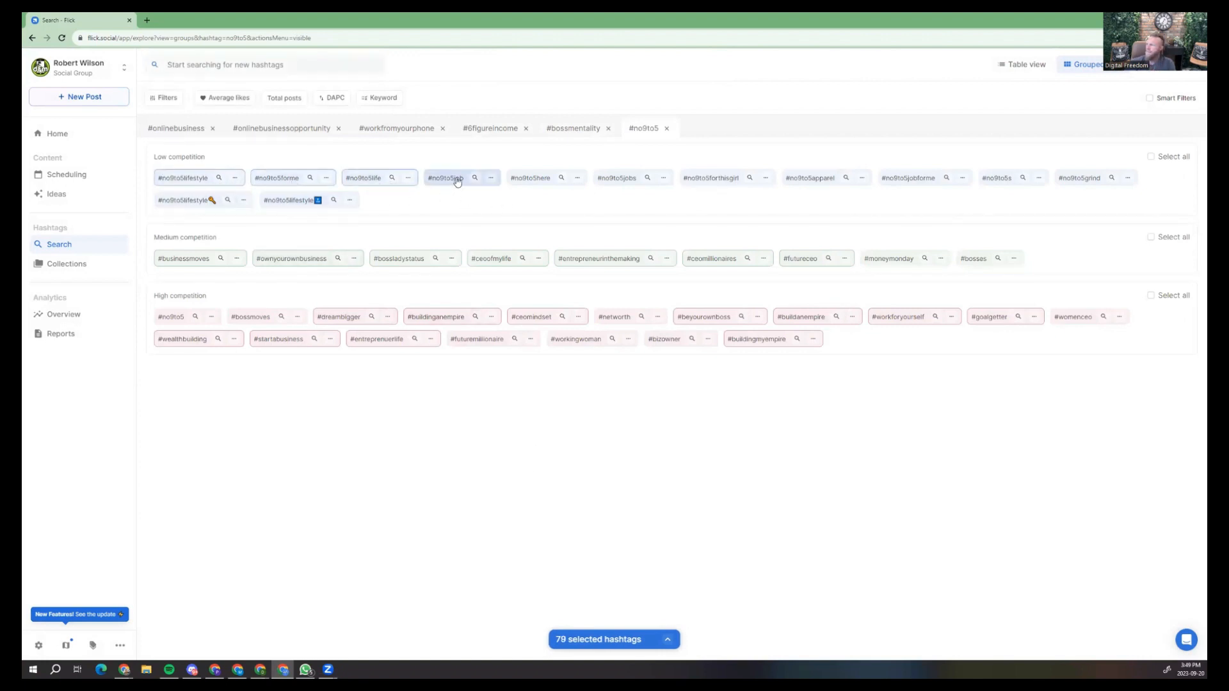
{"action": "left_click", "coordinate": [457, 182]}
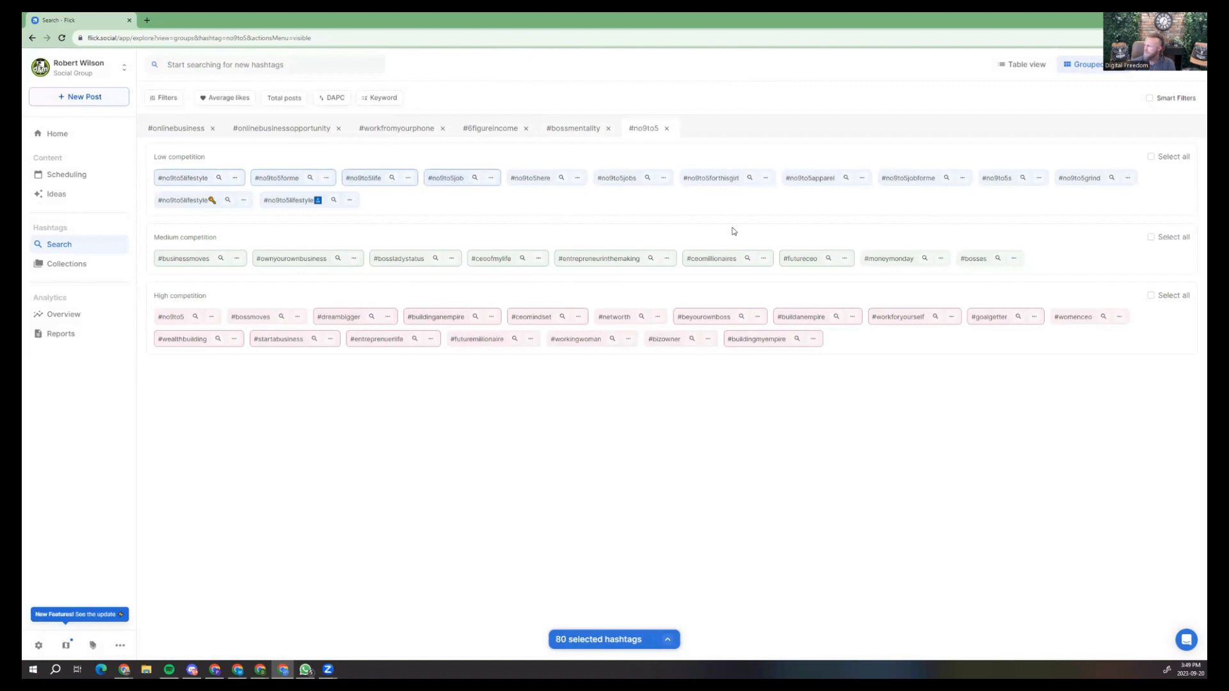
{"action": "left_click", "coordinate": [1005, 185]}
{"action": "left_click", "coordinate": [1073, 182]}
{"action": "left_click", "coordinate": [257, 323]}
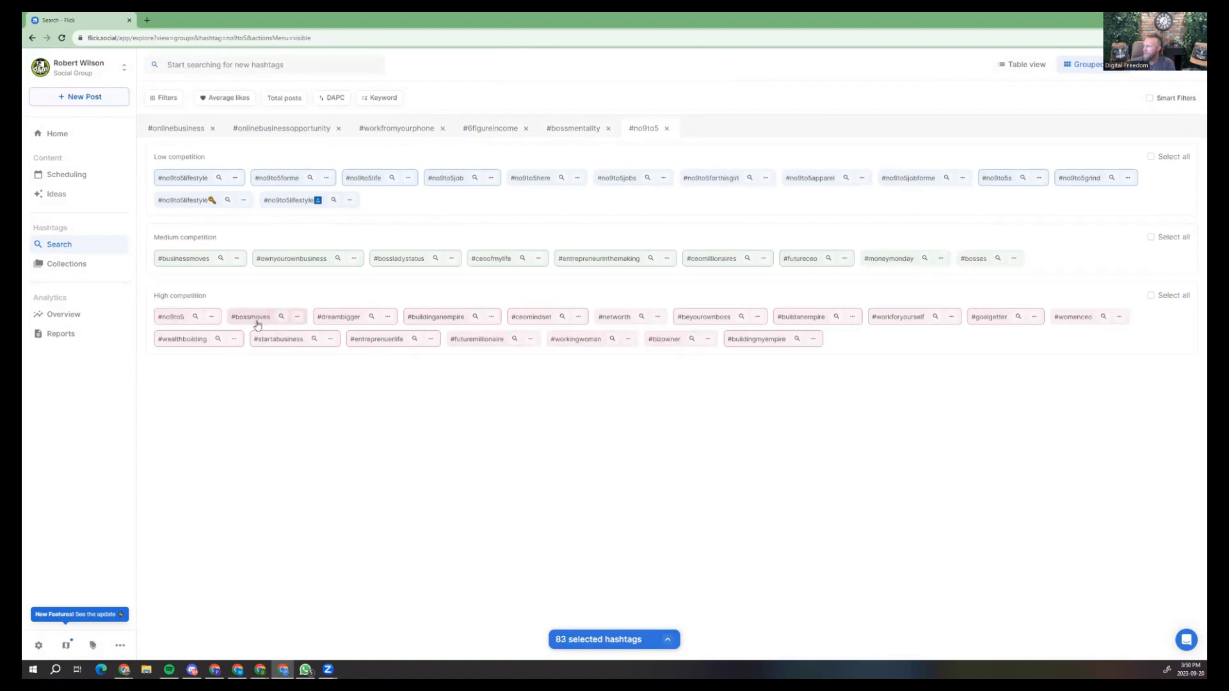
Save the selection, including the picks from the #no9to5 results, to the "Big For Training" collection.
{"action": "left_click", "coordinate": [667, 639]}
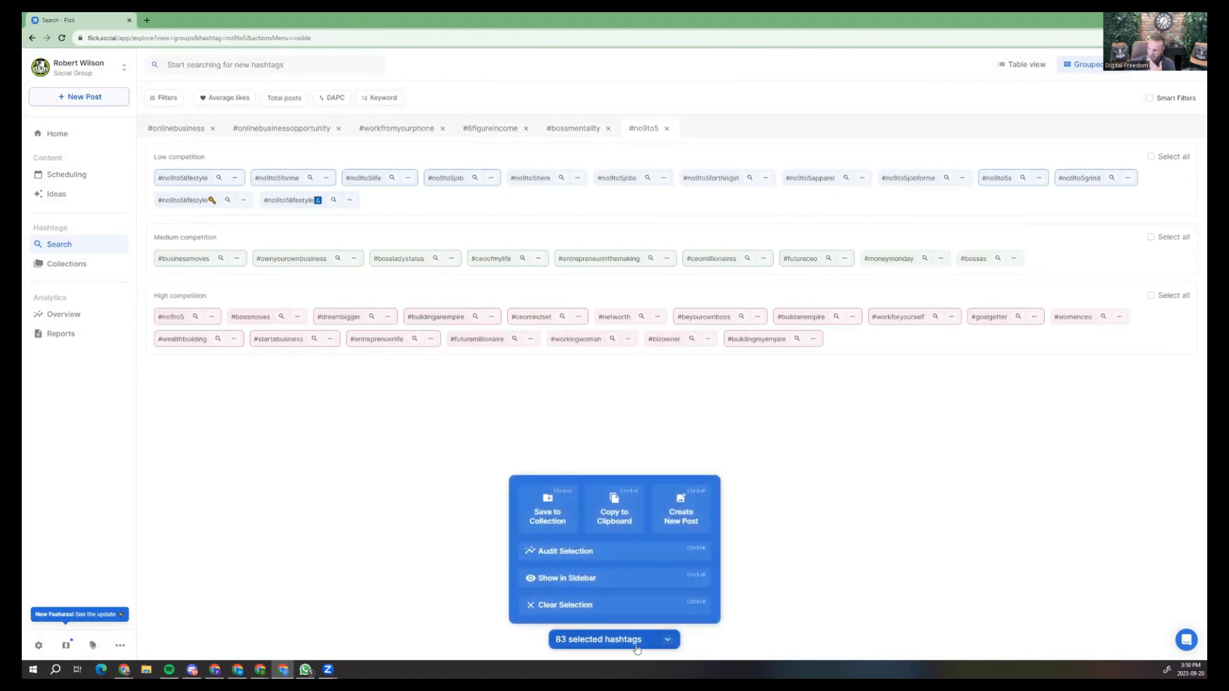
{"action": "left_click", "coordinate": [533, 510]}
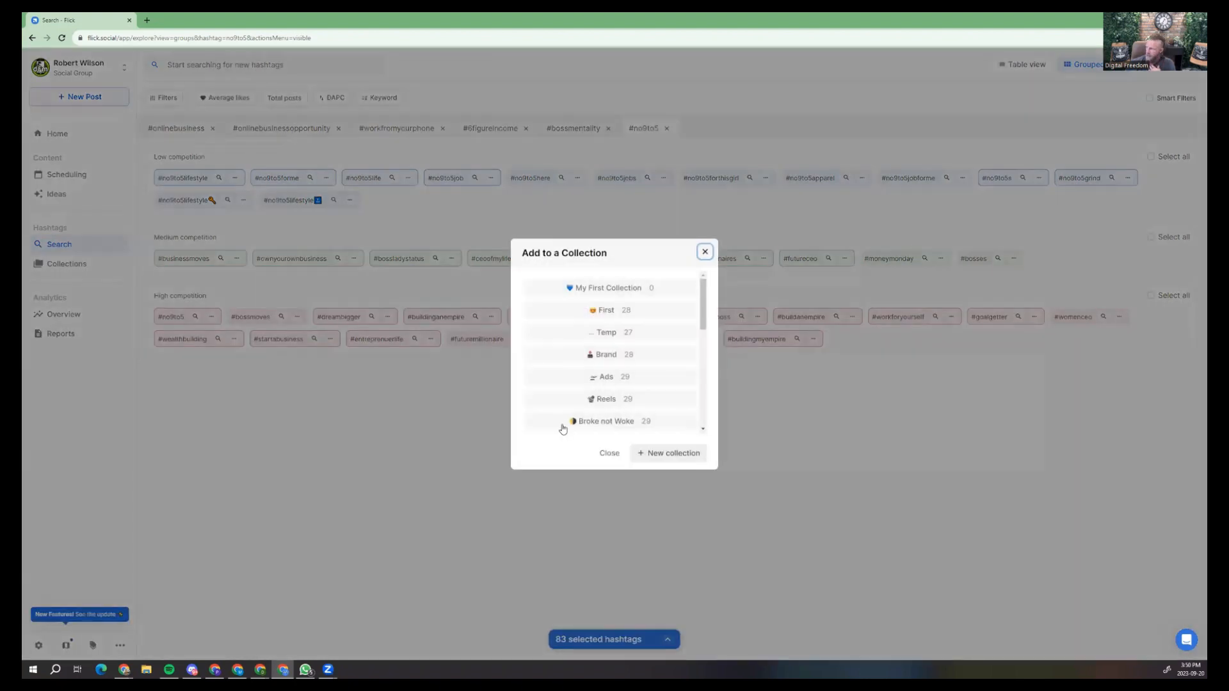
{"action": "scroll", "coordinate": [564, 426], "scroll_direction": "down", "scroll_amount": 5}
{"action": "left_click", "coordinate": [583, 425]}
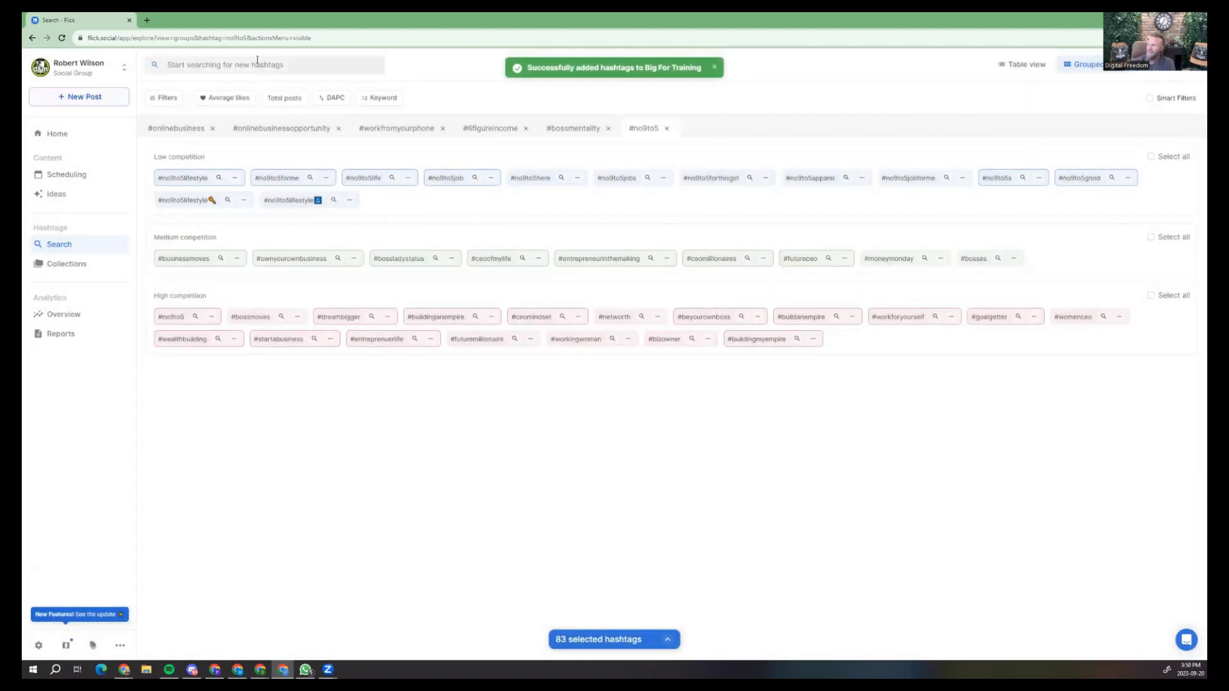
Search for hashtags related to "nojoblife" and select the medium-competition #joblife.
{"action": "left_click", "coordinate": [257, 59]}
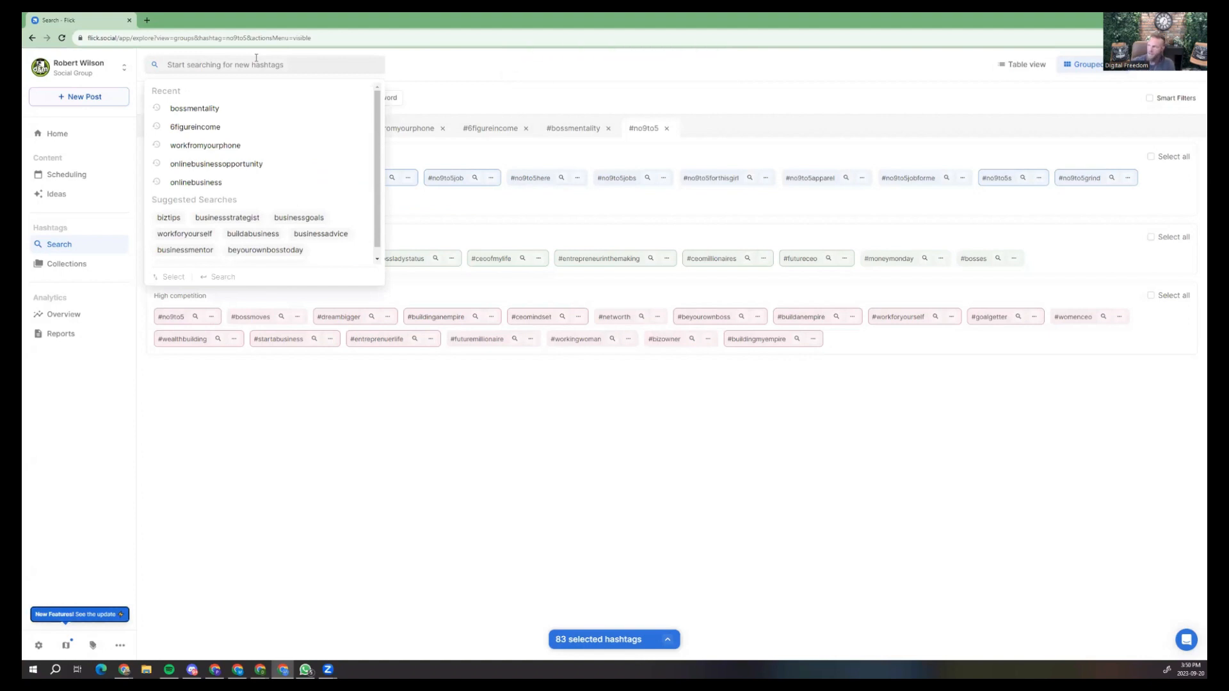
{"action": "left_click", "coordinate": [223, 58]}
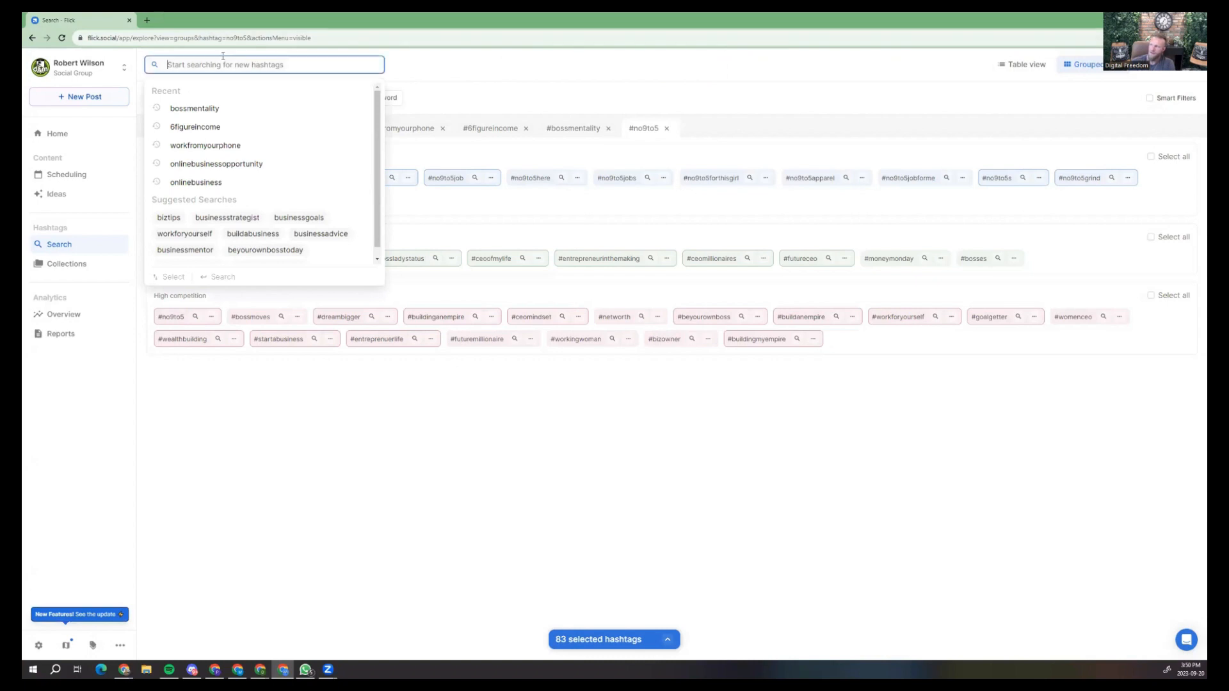
{"action": "type", "text": "nojobfa"}
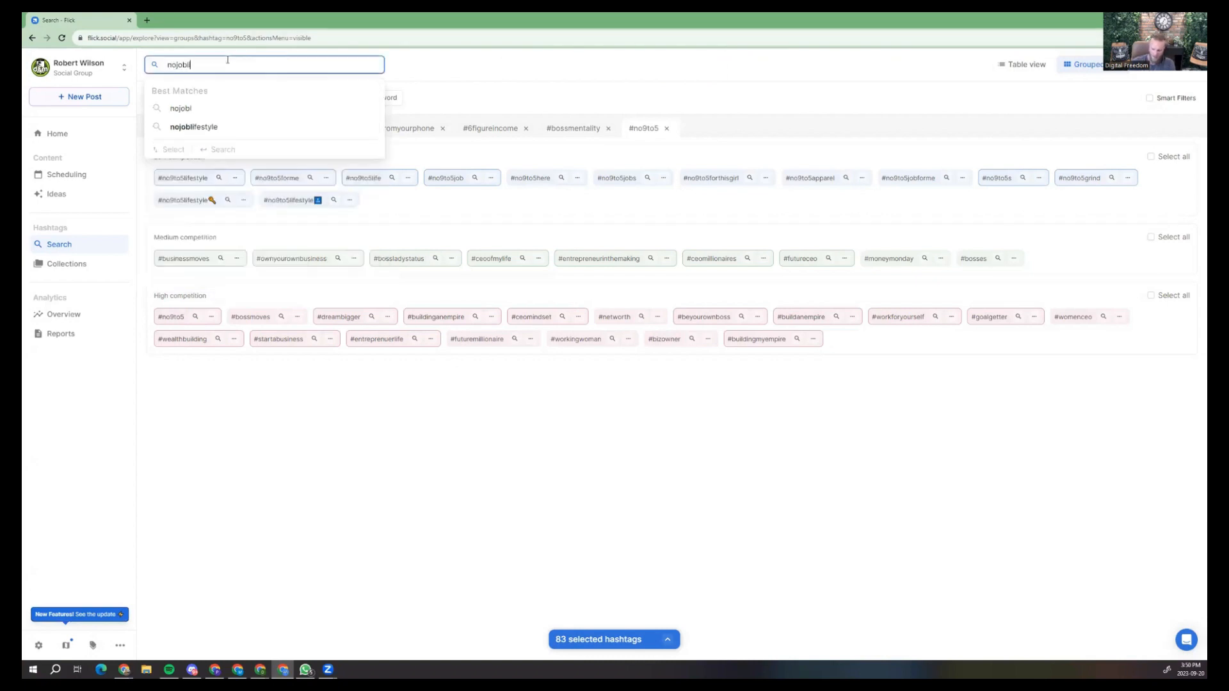
{"action": "key", "text": "Return"}
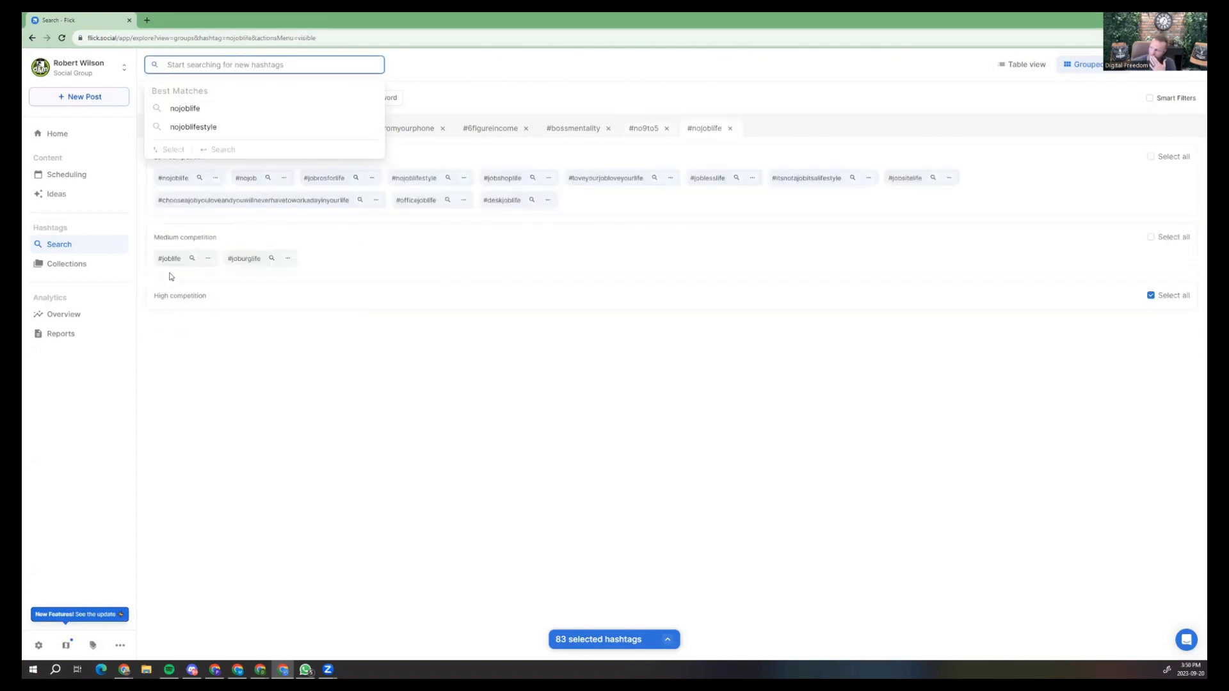
{"action": "left_click", "coordinate": [165, 260]}
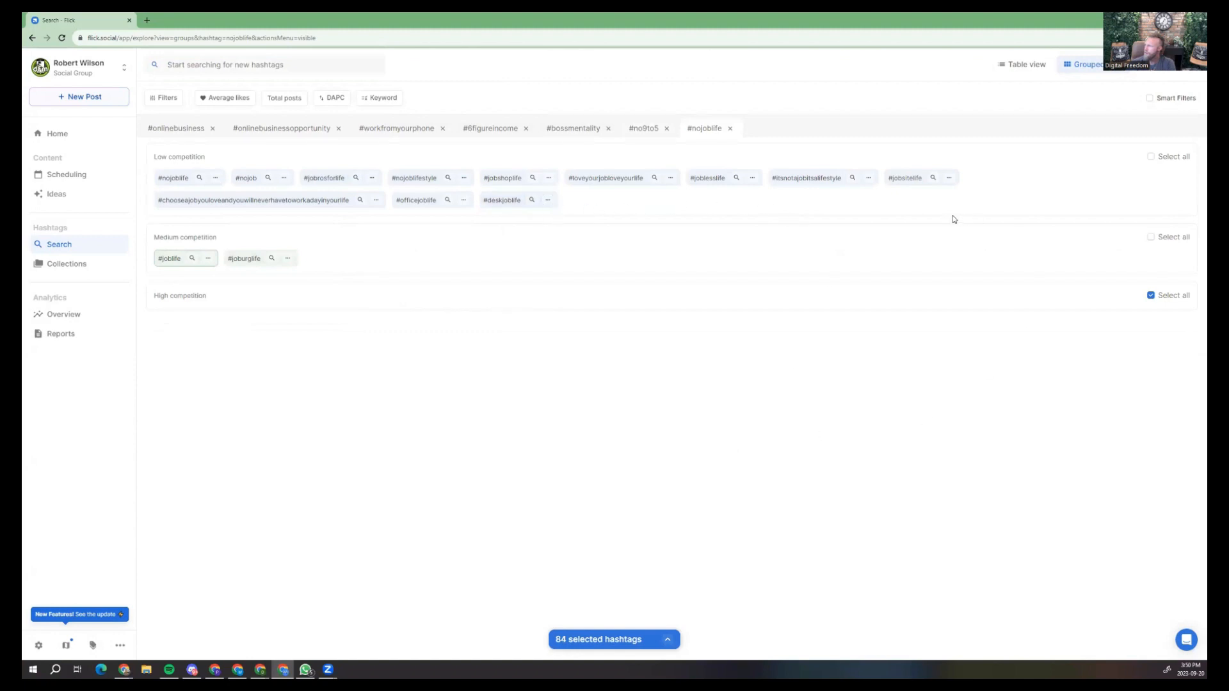
Search for hashtags related to "ihatemyjob" and select the high-competition #worksmarter and #careergrowth.
{"action": "left_click", "coordinate": [231, 66]}
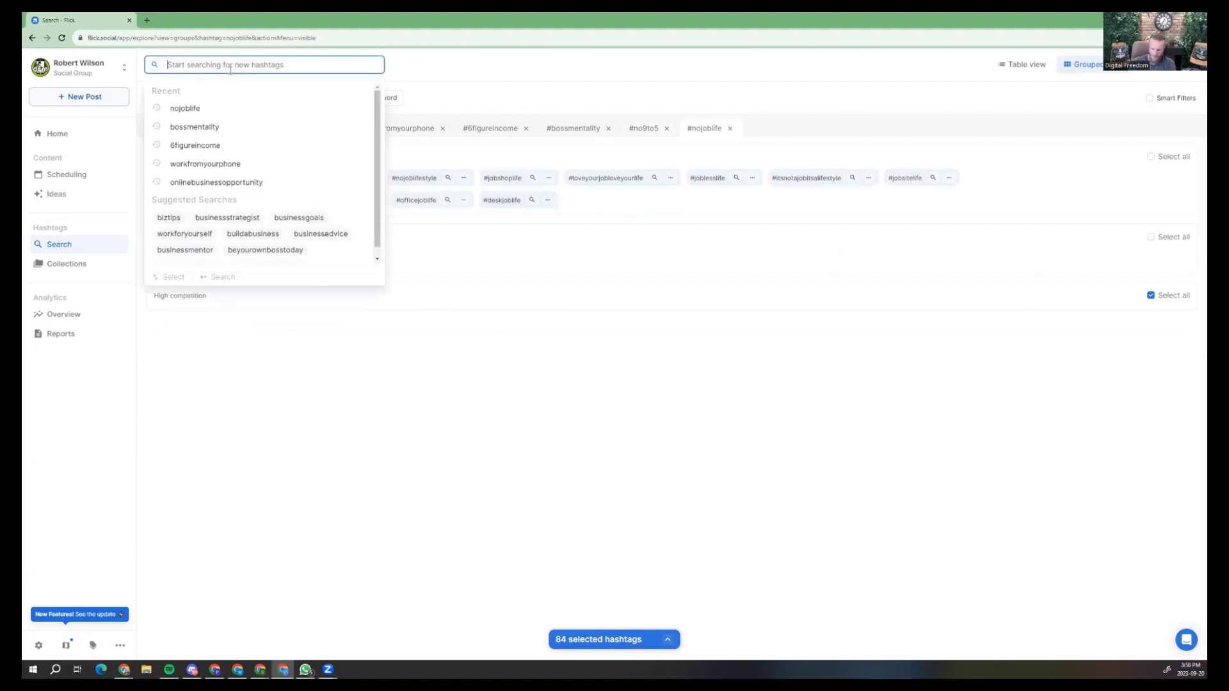
{"action": "type", "text": "ihate"}
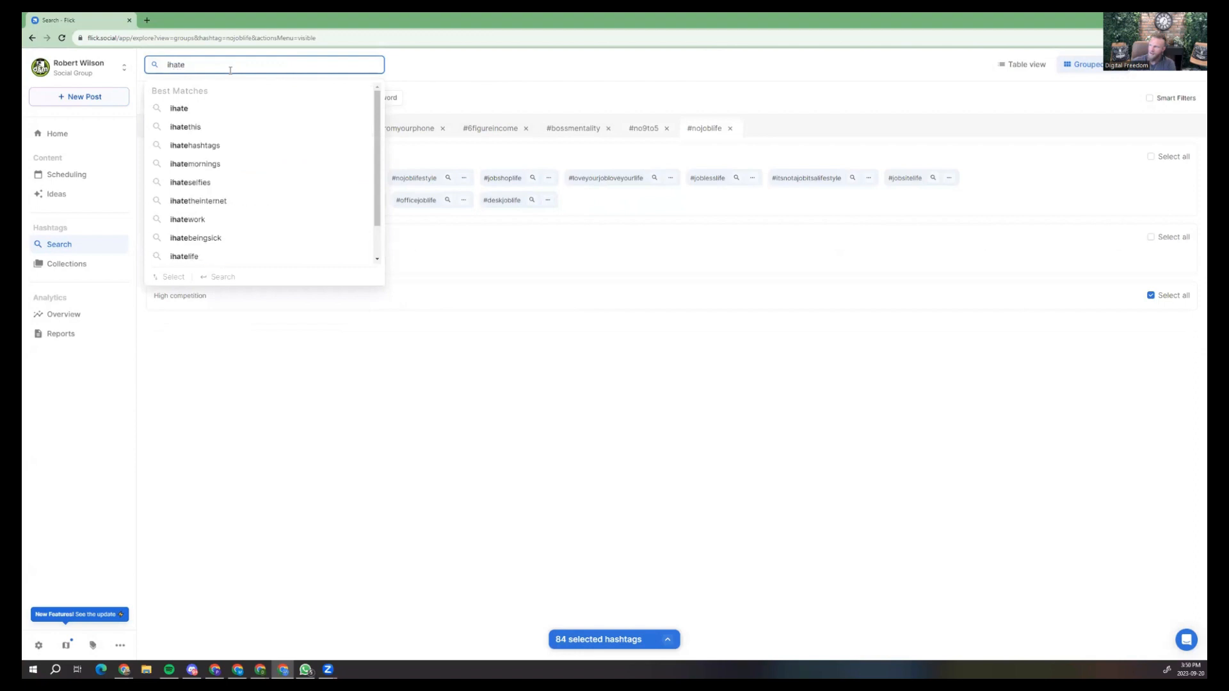
{"action": "type", "text": "myjiob"}
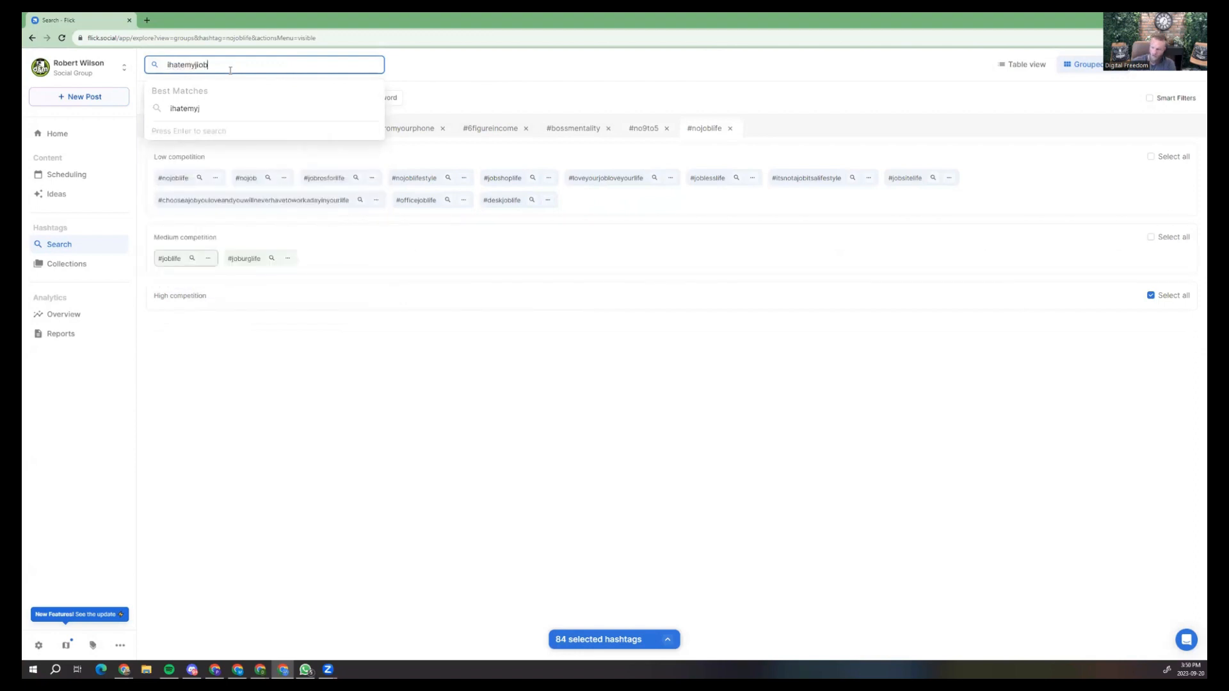
{"action": "key", "text": "BackSpace"}
{"action": "key", "text": "BackSpace"}
{"action": "type", "text": "ob"}
{"action": "key", "text": "Return"}
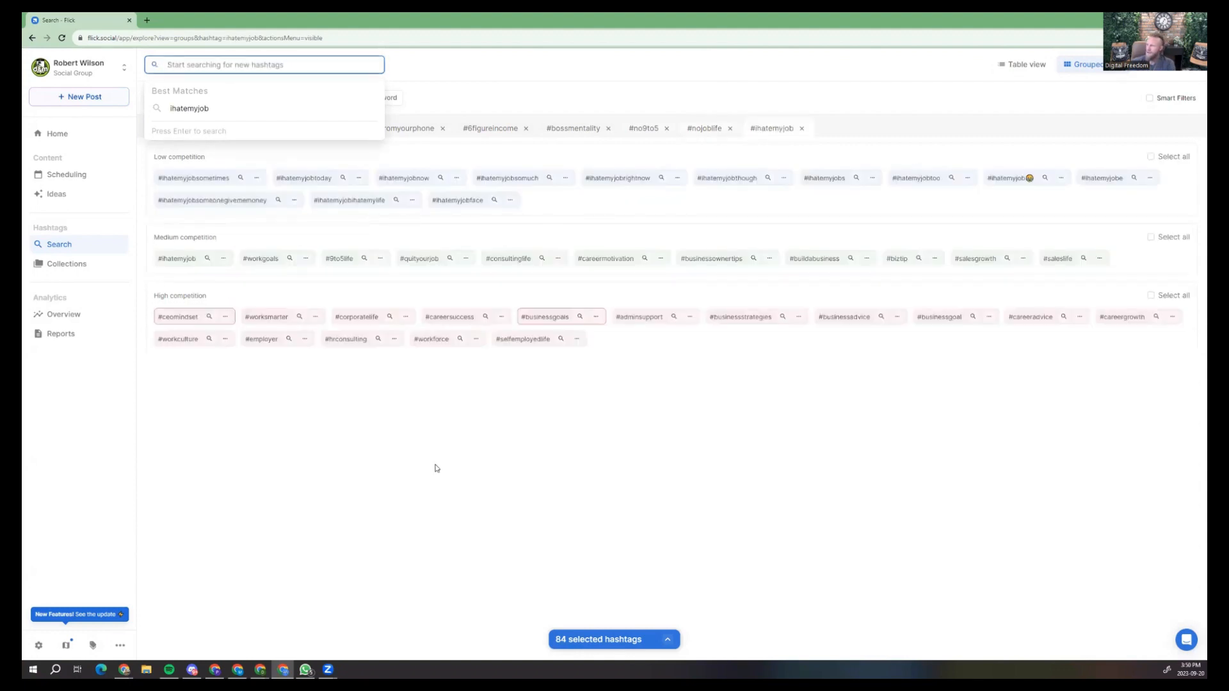
{"action": "left_click", "coordinate": [296, 402]}
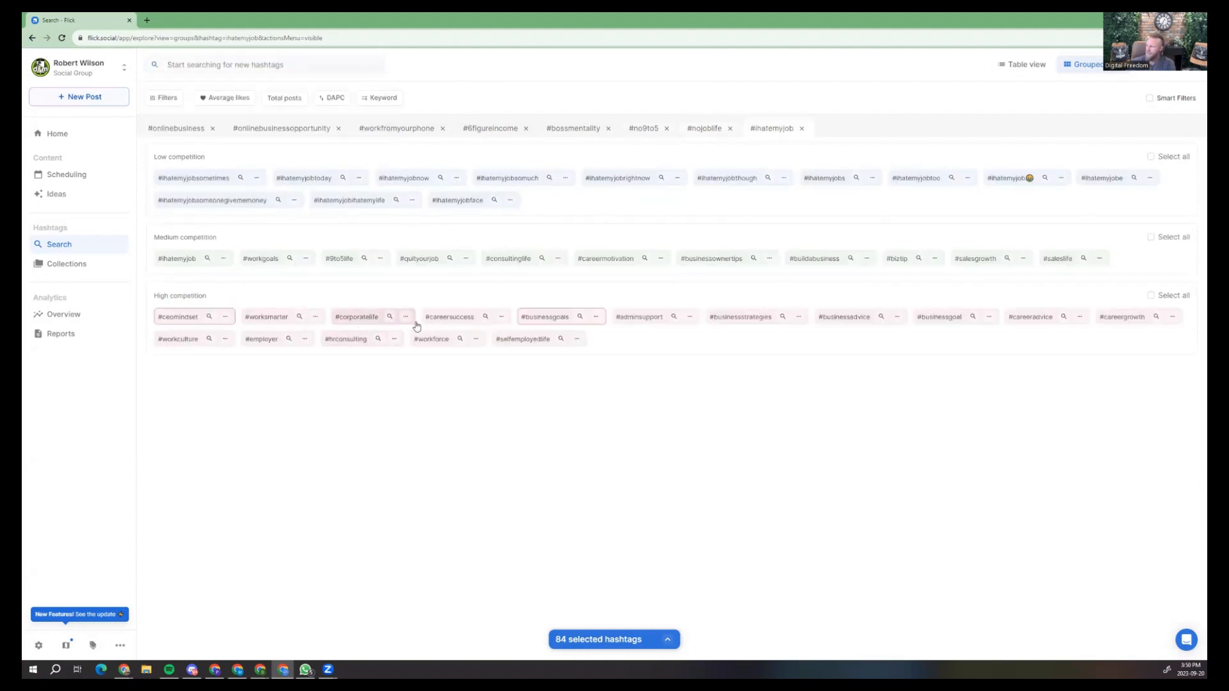
{"action": "left_click", "coordinate": [301, 322]}
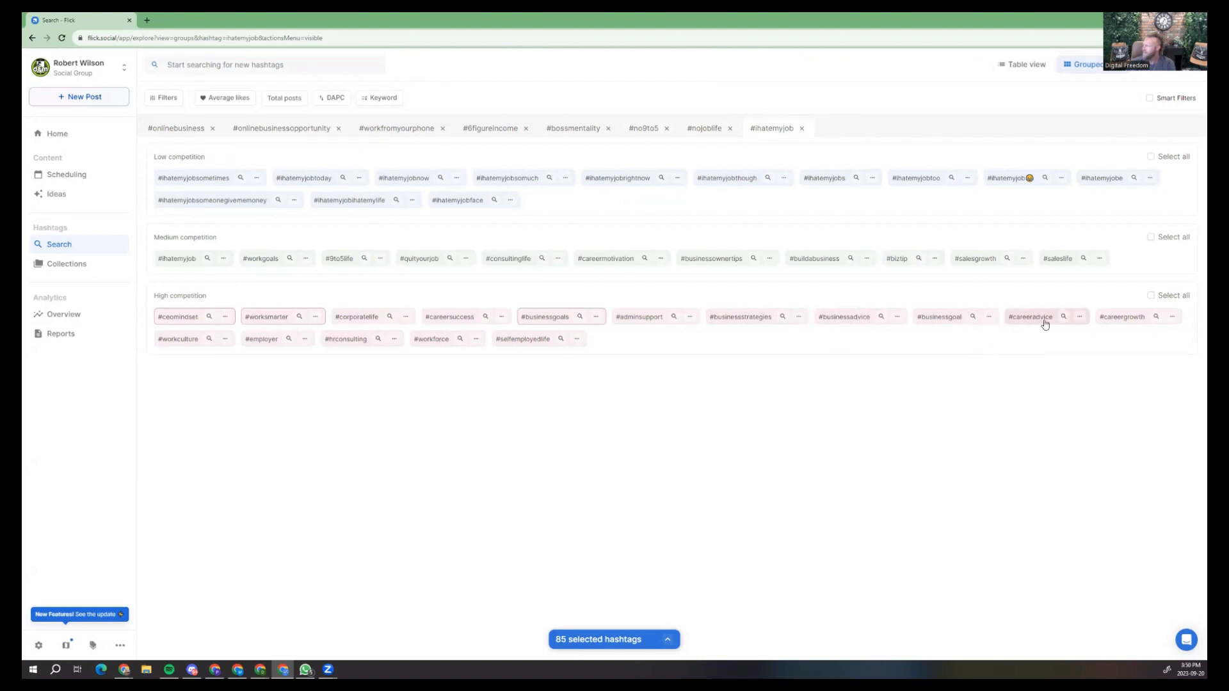
{"action": "left_click", "coordinate": [1112, 326]}
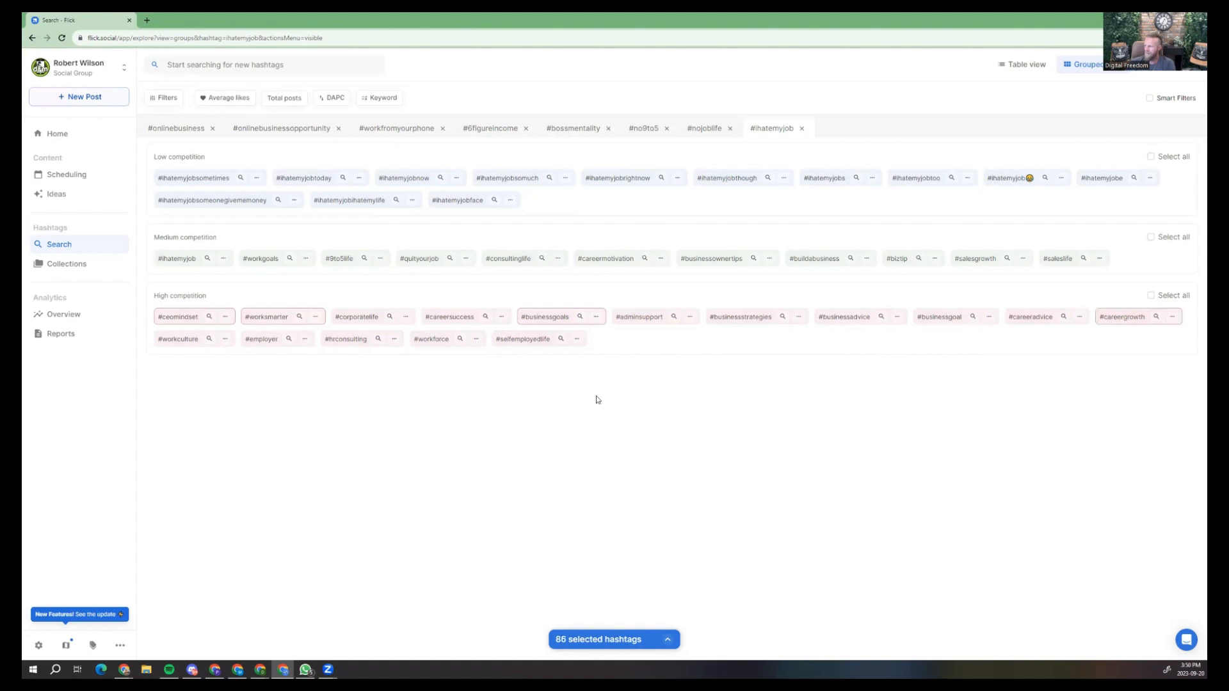
Select high-competition #selfemployedlife, low-competition #ihatemyjobsometimes, #ihatemyjobsomuch and #ihatemyjobs, and medium-competition #ihatemyjob, #workgoals, #9to5life and #quityourjob in the #ihatemyjob results.
{"action": "left_click", "coordinate": [526, 340]}
{"action": "left_click", "coordinate": [186, 185]}
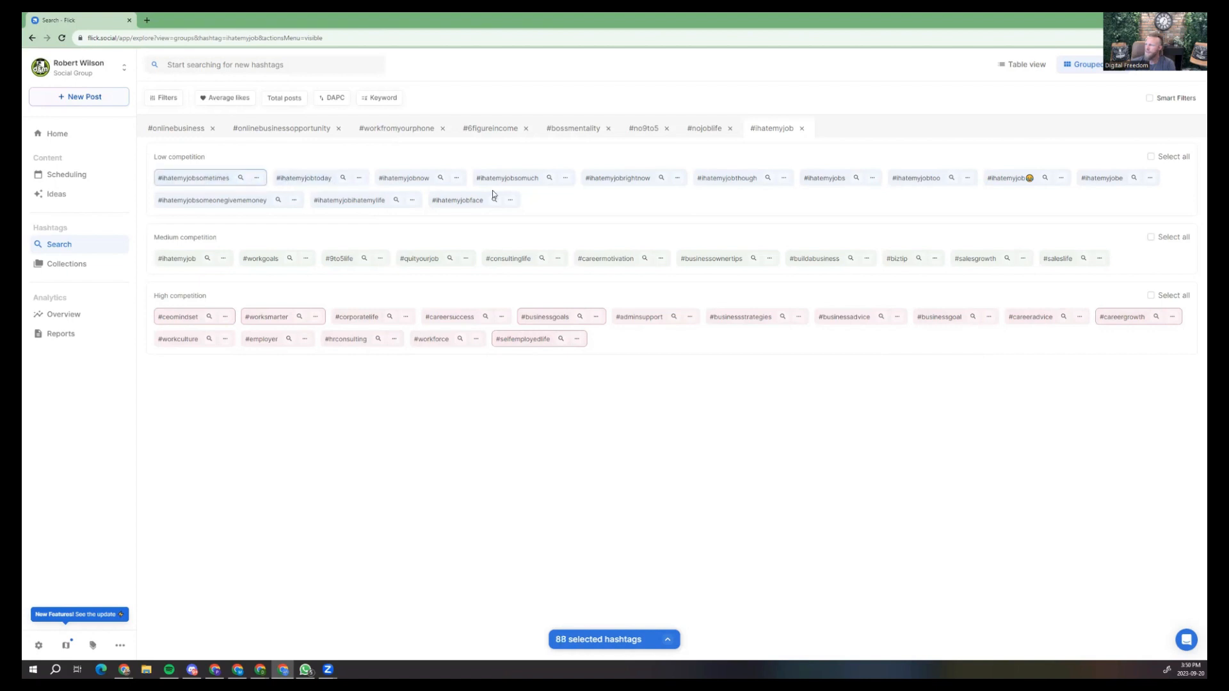
{"action": "left_click", "coordinate": [511, 185]}
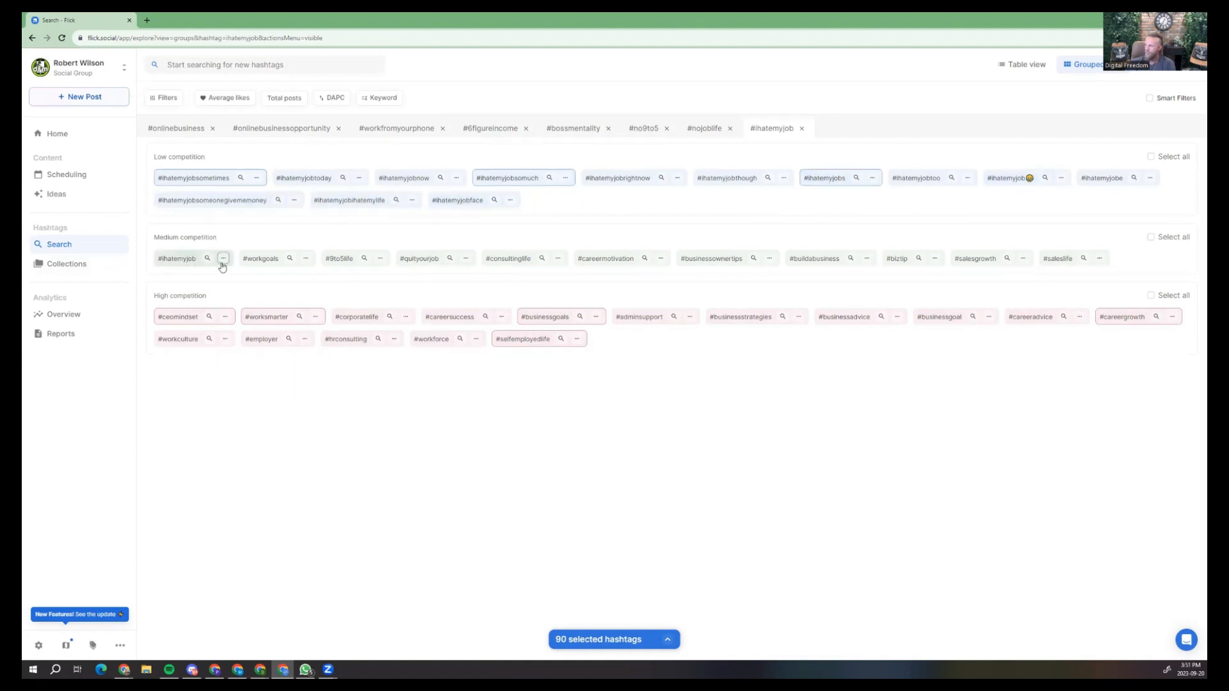
{"action": "left_click", "coordinate": [177, 262]}
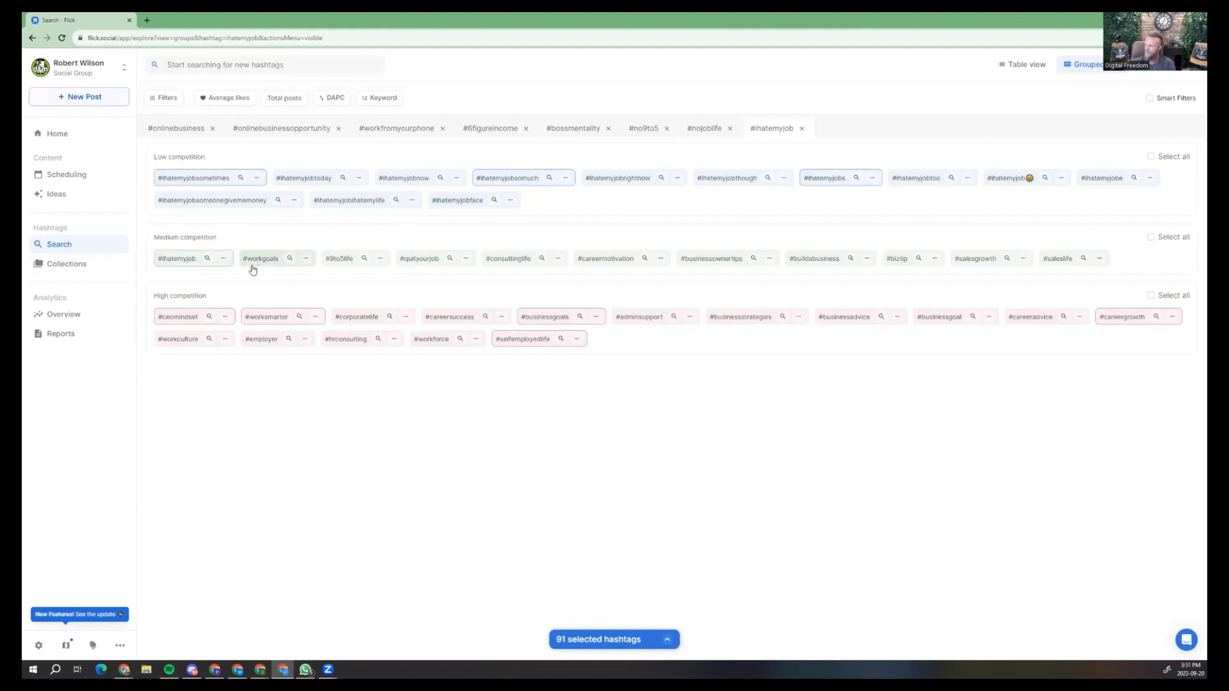
{"action": "left_click", "coordinate": [313, 262]}
{"action": "left_click", "coordinate": [333, 263]}
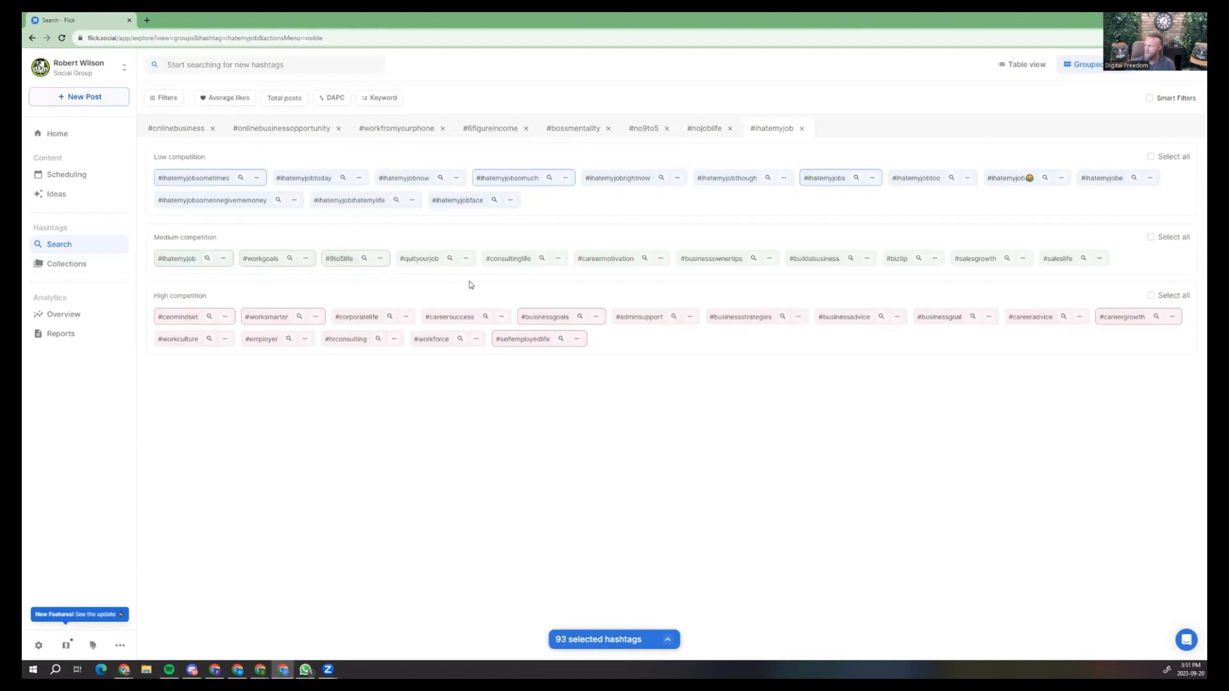
{"action": "left_click", "coordinate": [415, 264]}
Save the selection, including the picks from the #ihatemyjob results, to the "Big For Training" collection.
{"action": "left_click", "coordinate": [668, 639]}
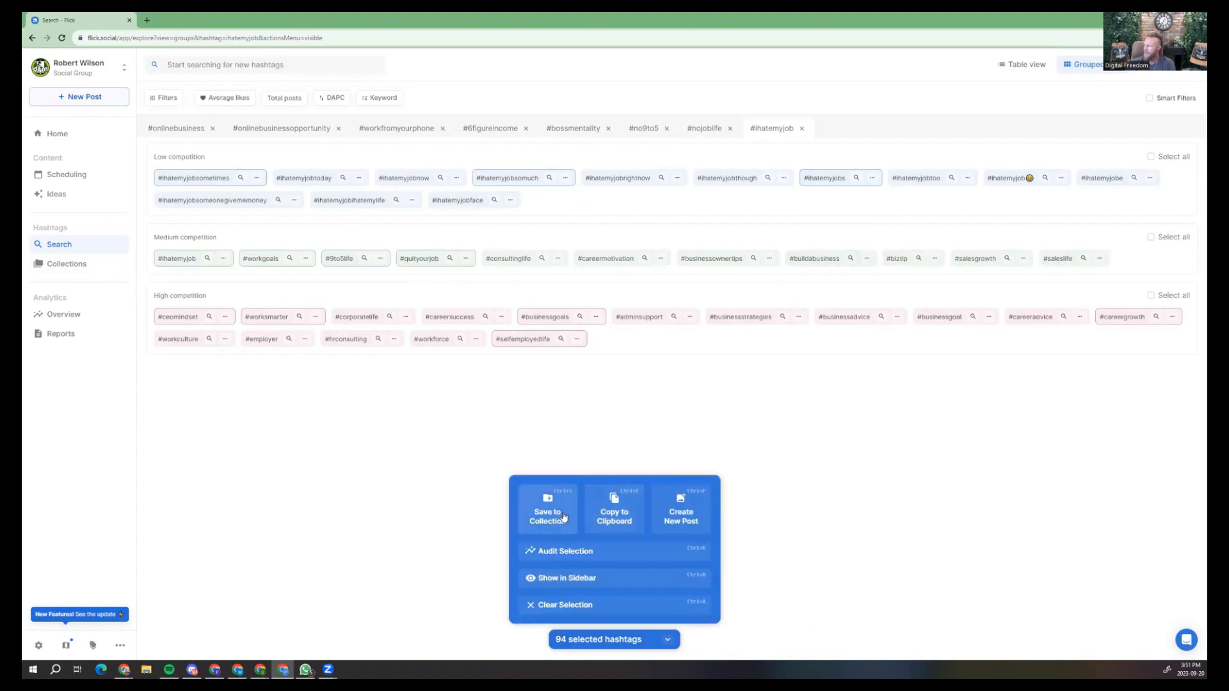
{"action": "left_click", "coordinate": [547, 512]}
{"action": "scroll", "coordinate": [602, 403], "scroll_direction": "down", "scroll_amount": 5}
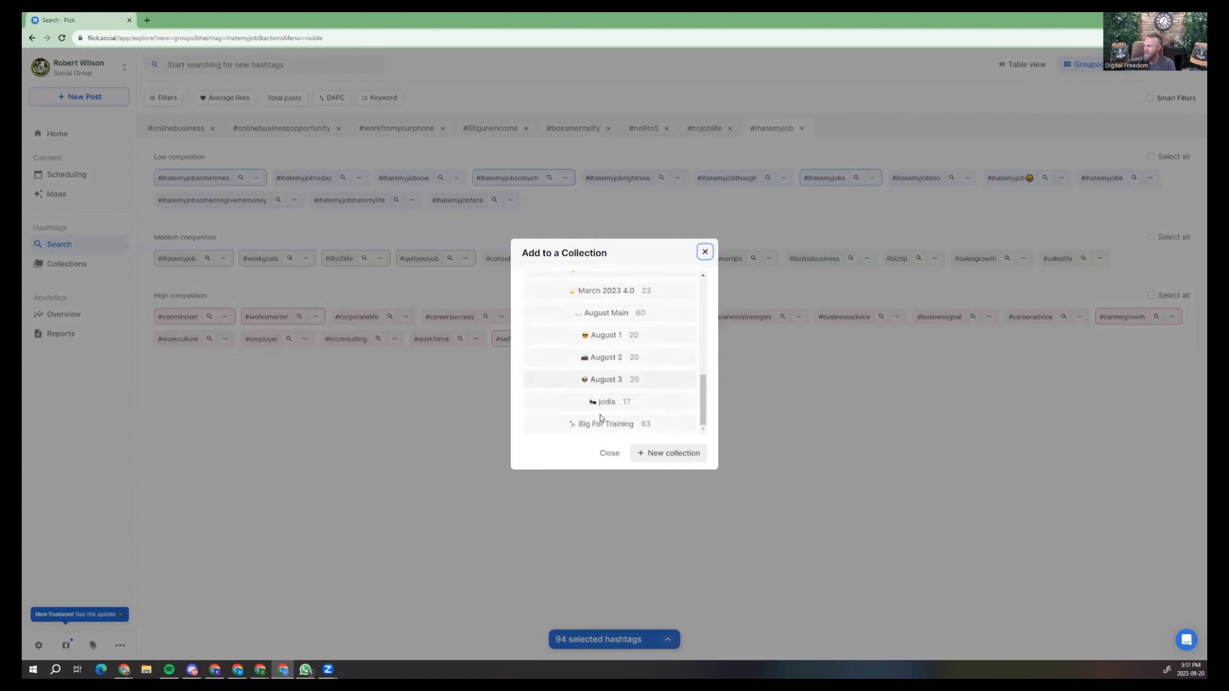
{"action": "left_click", "coordinate": [605, 422]}
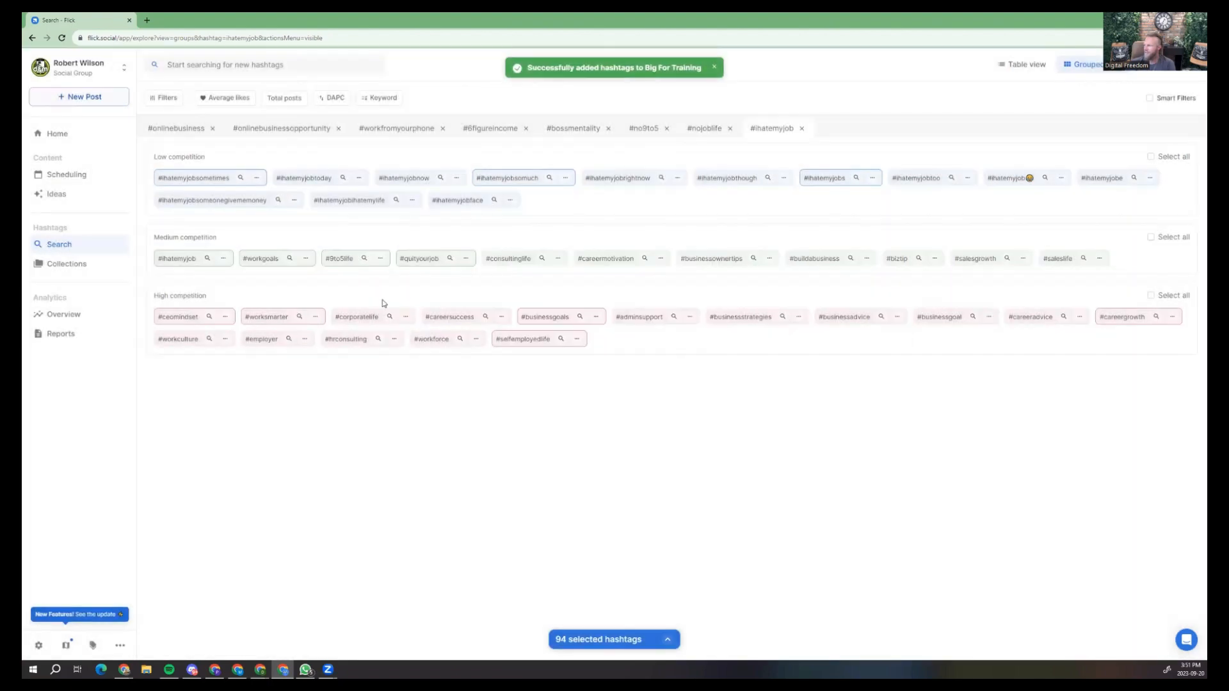
Search for hashtags related to #9to5life and try a search for "onlineincomeforbeginners".
{"action": "left_click", "coordinate": [364, 259]}
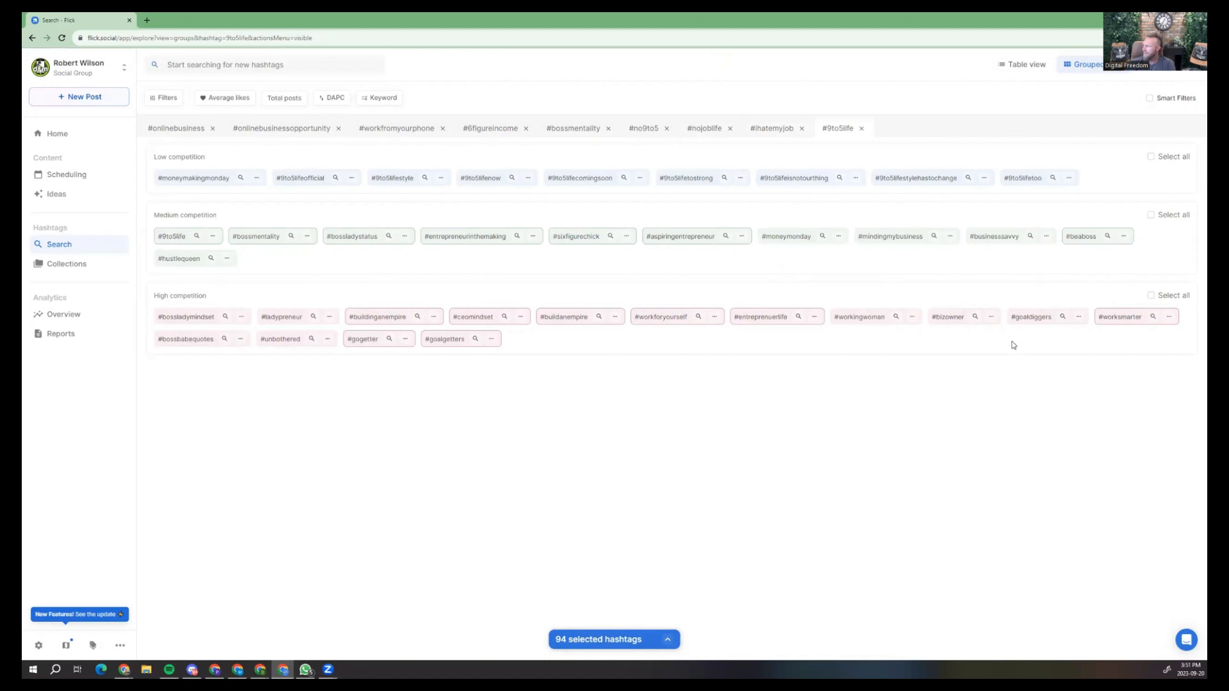
{"action": "left_click", "coordinate": [256, 61]}
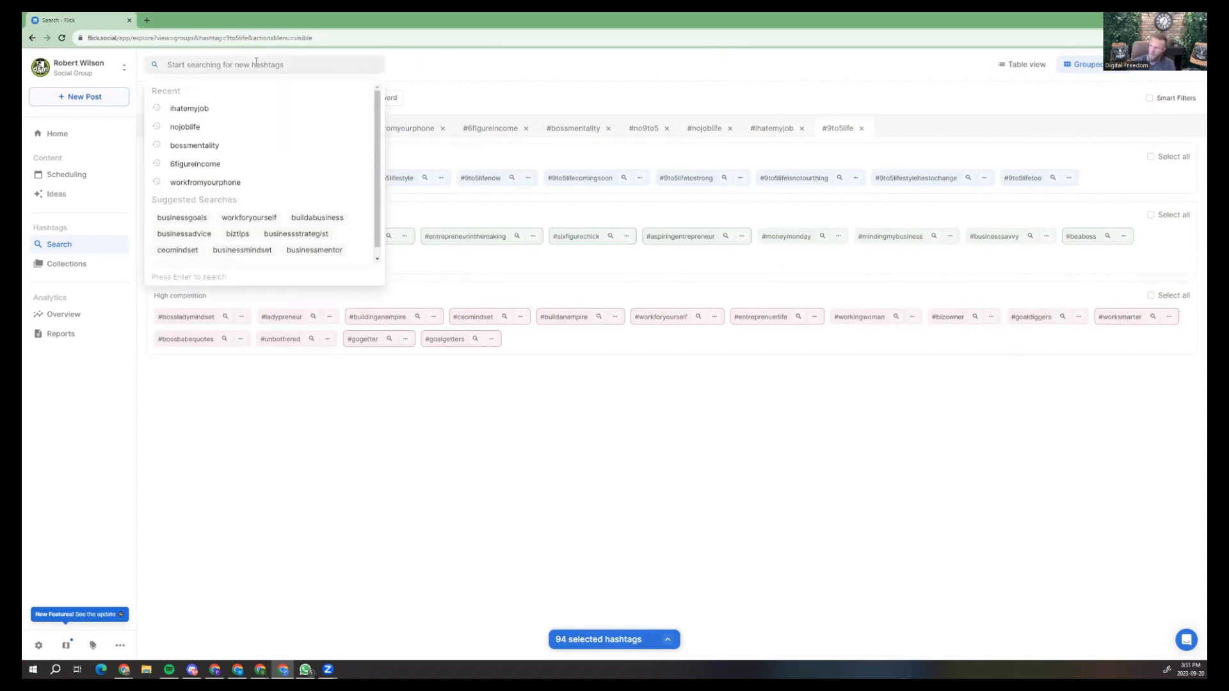
{"action": "left_click", "coordinate": [274, 62]}
{"action": "type", "text": "online"}
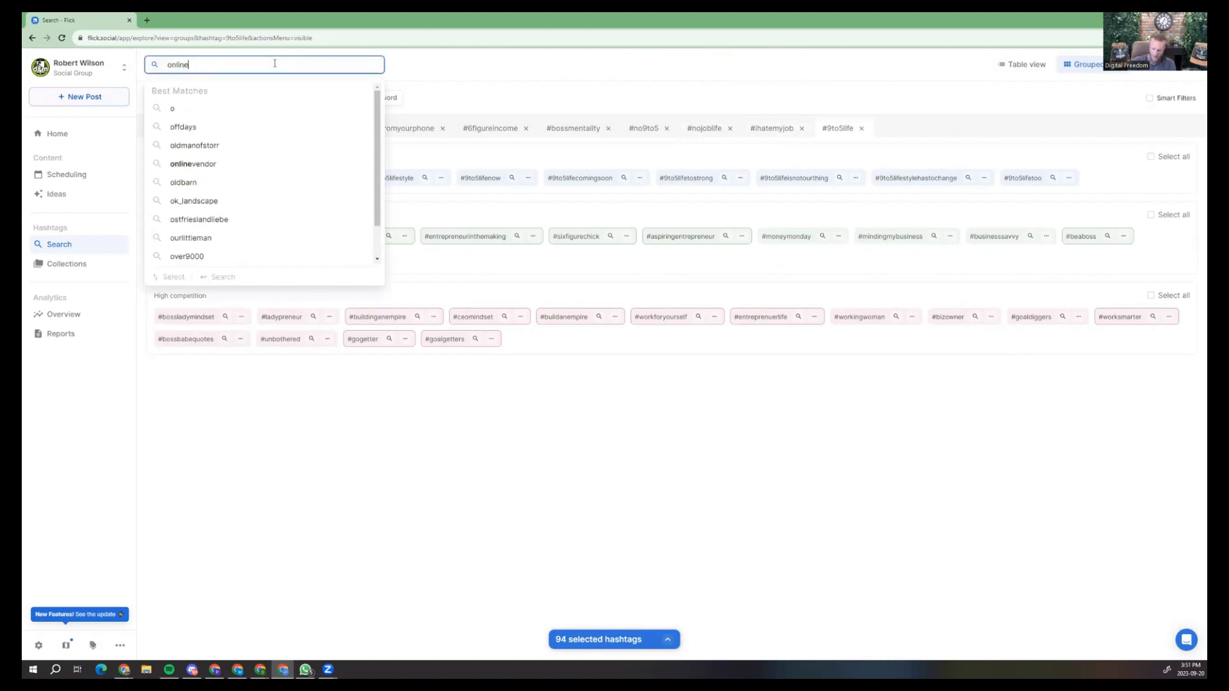
{"action": "type", "text": "incomeforbe"}
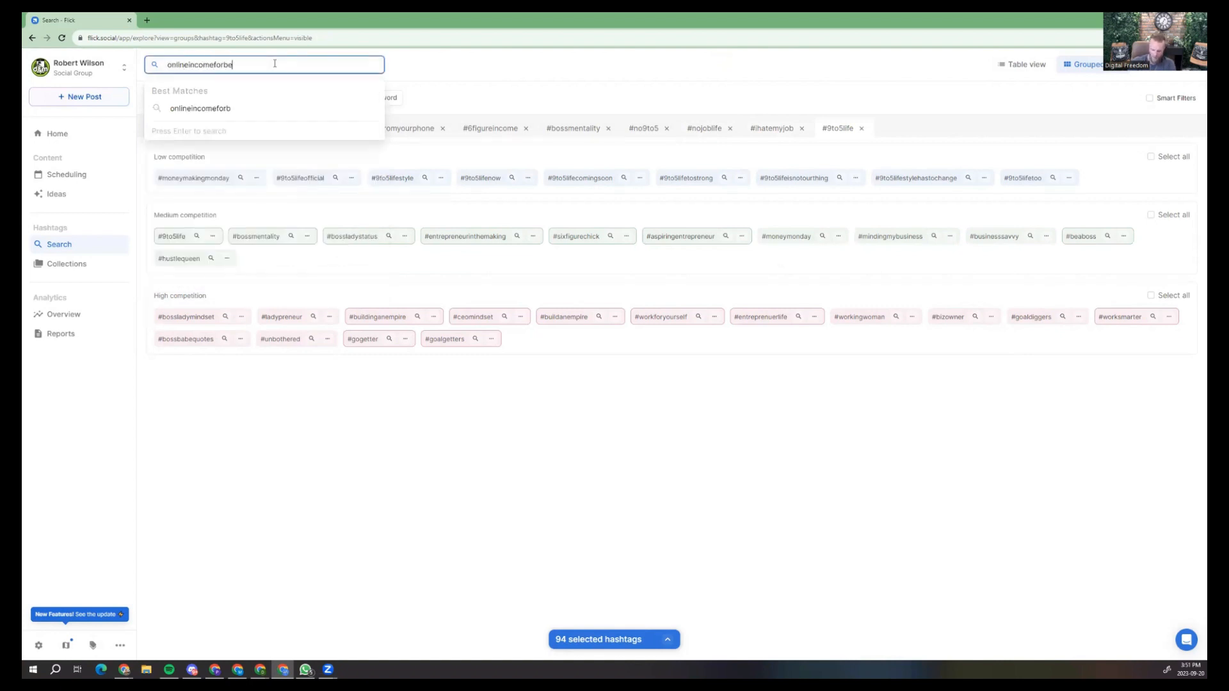
{"action": "type", "text": "ginners"}
{"action": "key", "text": "Return"}
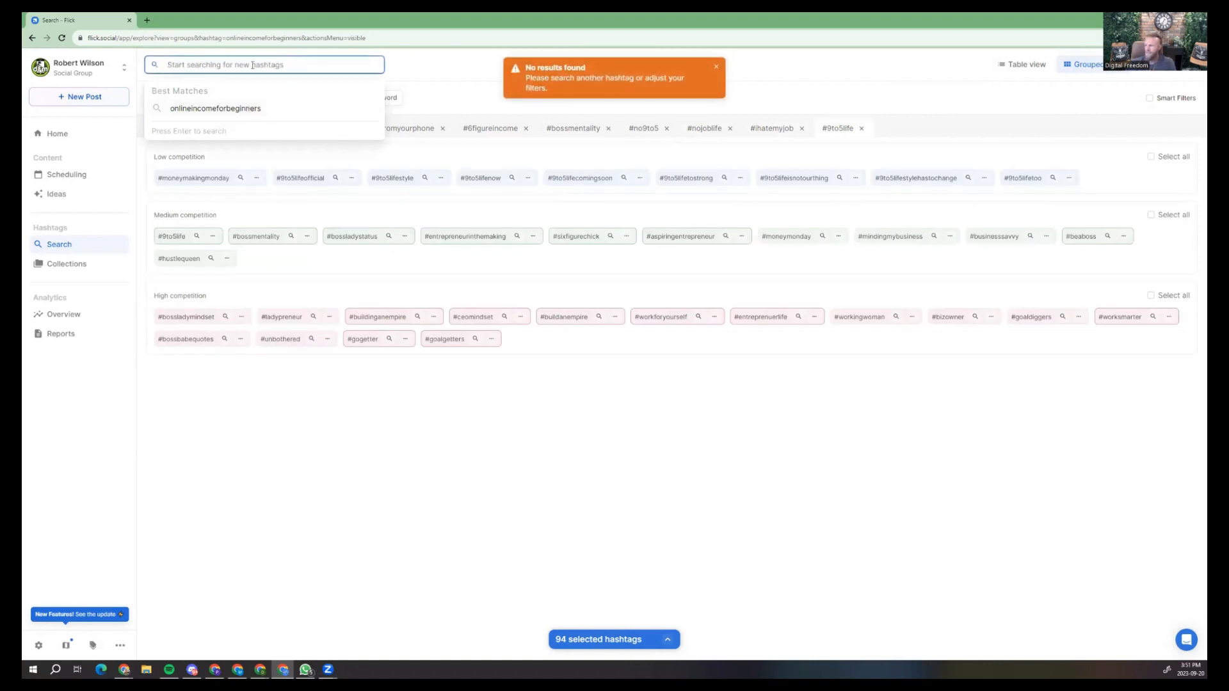
Search for "onlineincome" and select the low-competition #earnincomeonline plus the medium-competition #incomeonline, #onlineincomeopportunity, #youngsmartmoney and #entrepreneuriallife.
{"action": "type", "text": "onlineincome"}
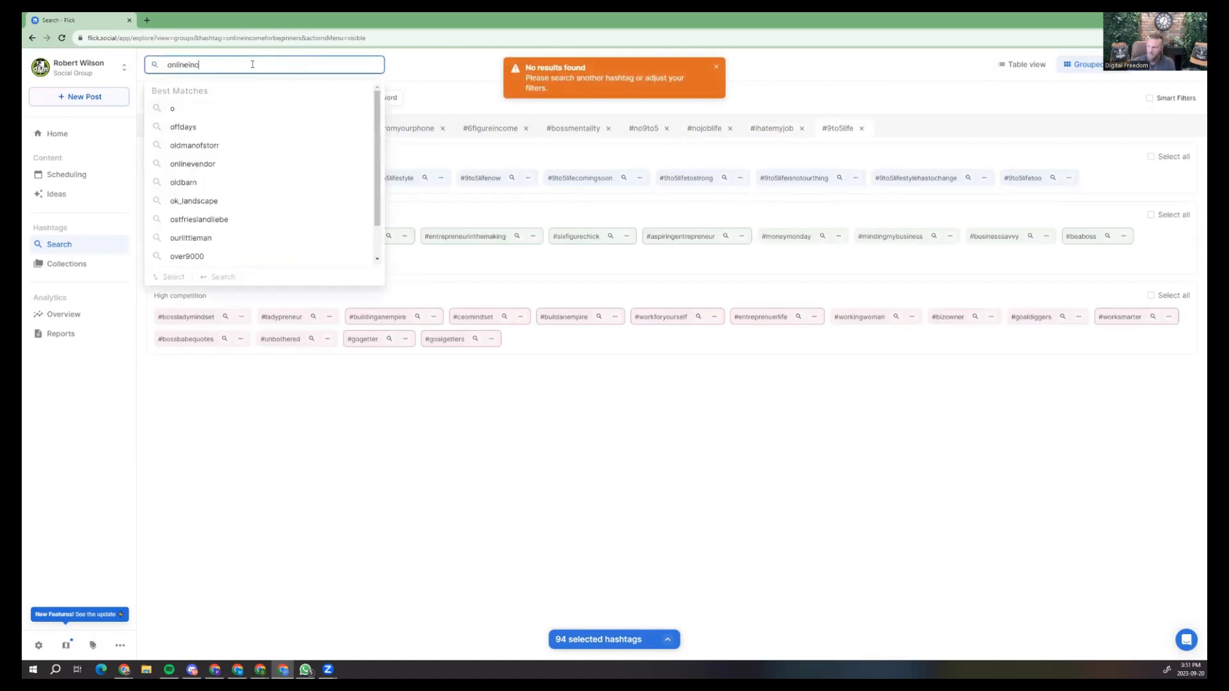
{"action": "key", "text": "Return"}
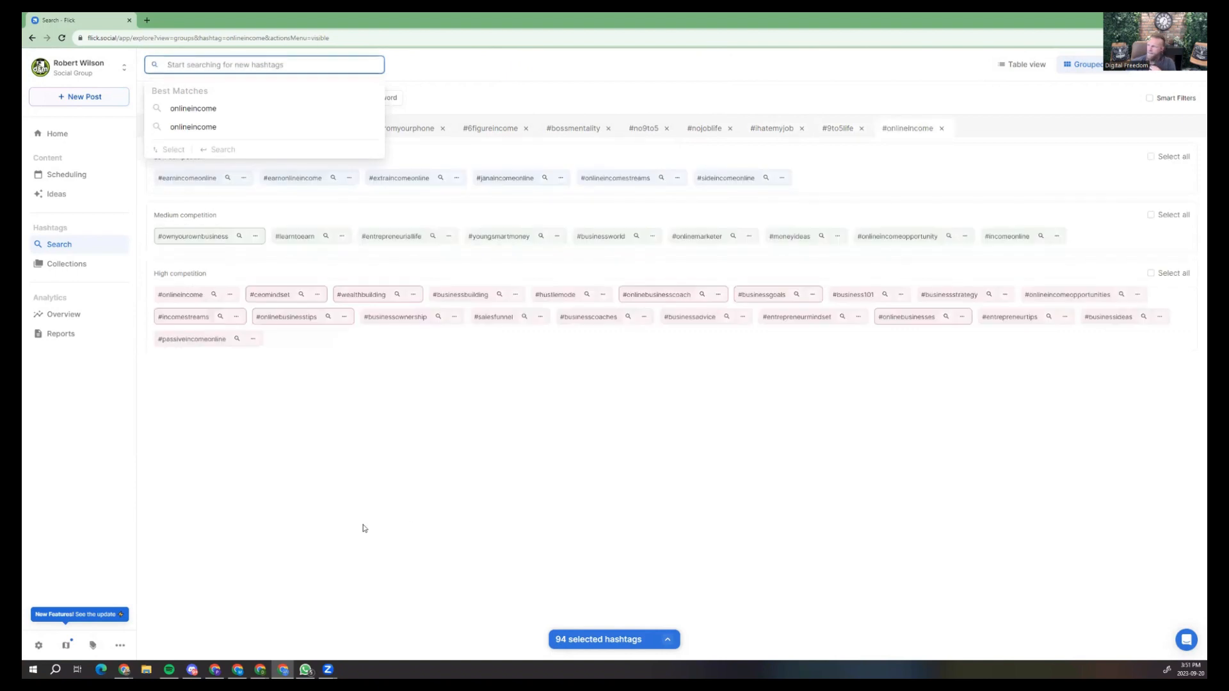
{"action": "left_click", "coordinate": [187, 178]}
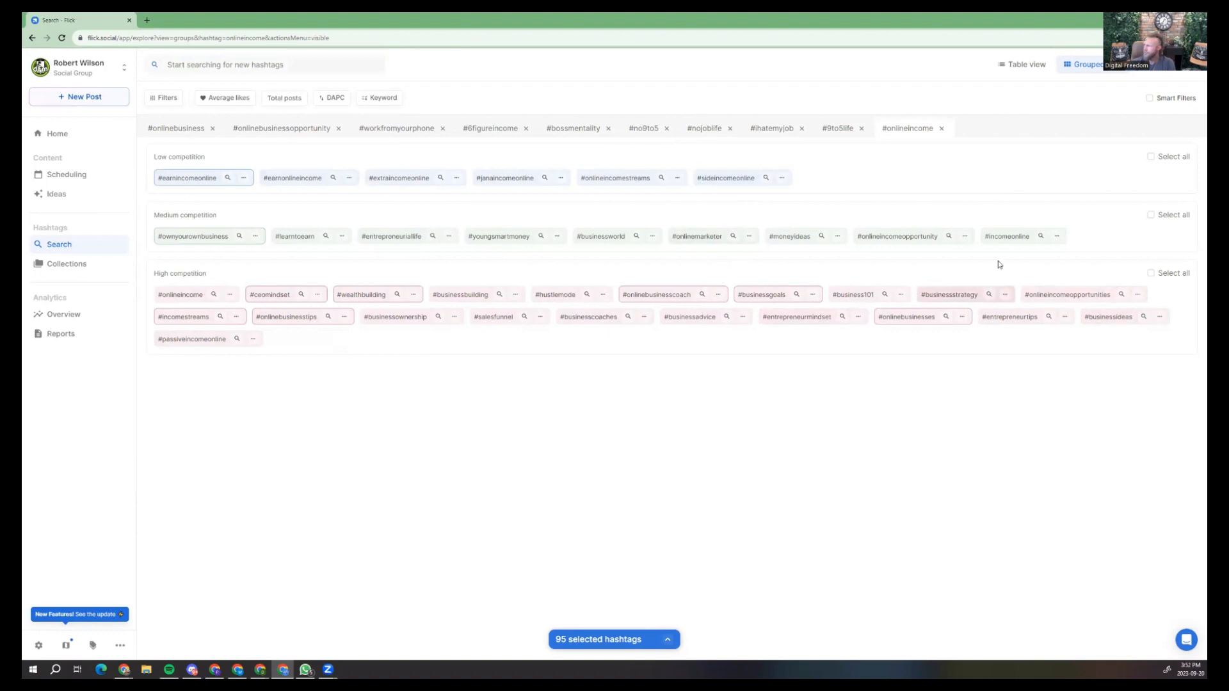
{"action": "left_click", "coordinate": [1007, 236]}
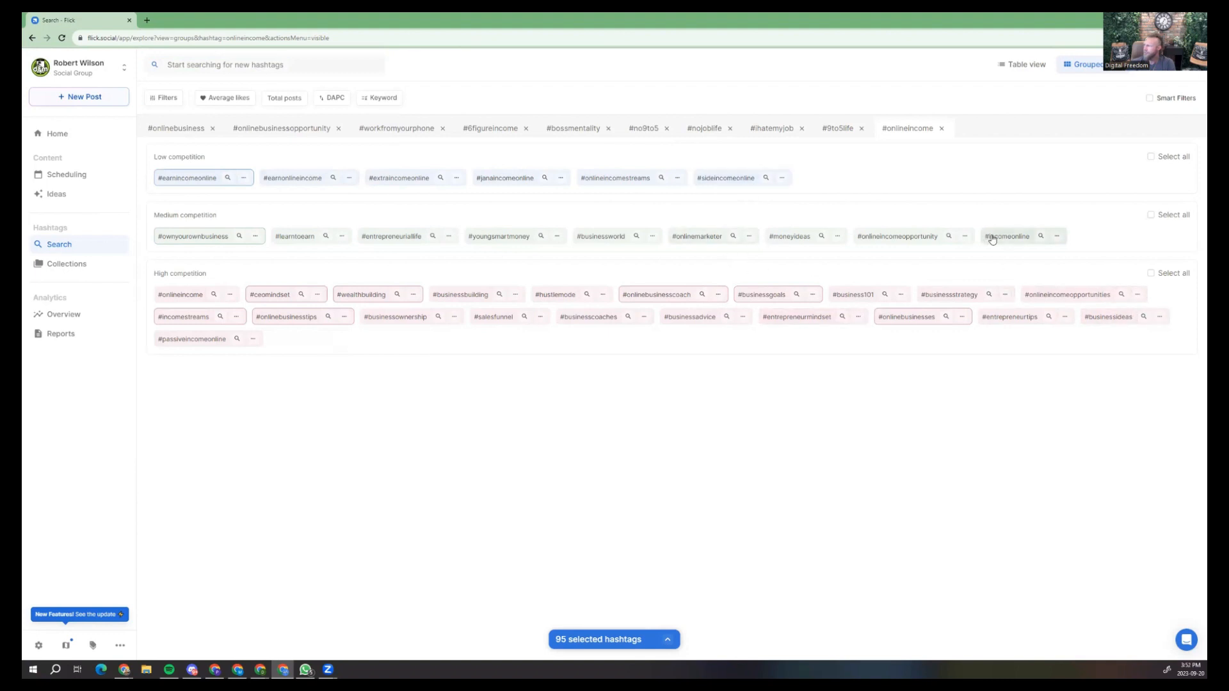
{"action": "left_click", "coordinate": [912, 240]}
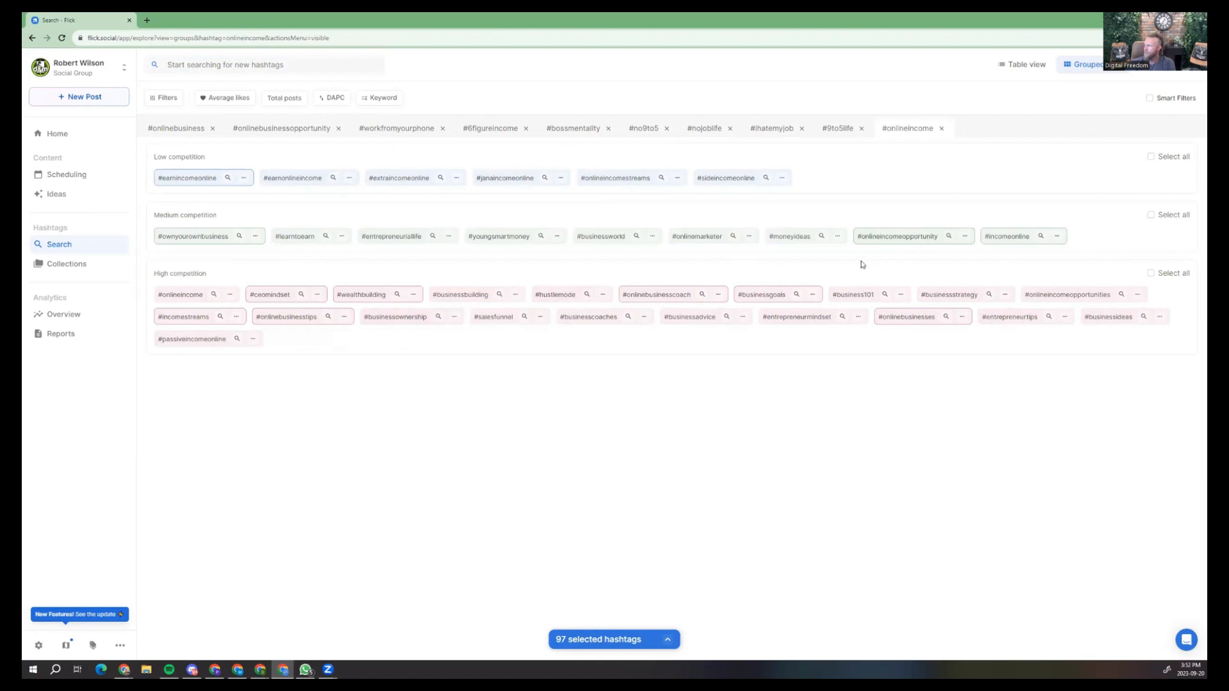
{"action": "left_click", "coordinate": [514, 237]}
{"action": "left_click", "coordinate": [389, 247]}
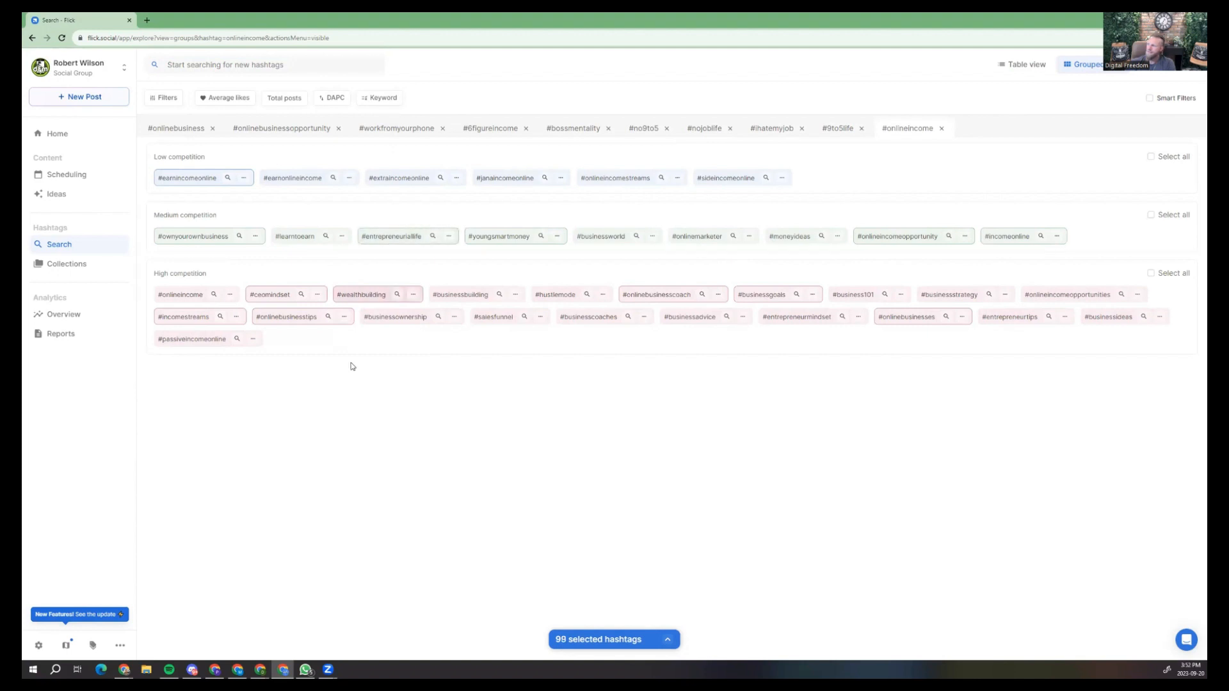
Select the high-competition #onlineincome, #hustlemode and #businesscoaches in the #onlineincome results.
{"action": "left_click", "coordinate": [183, 296]}
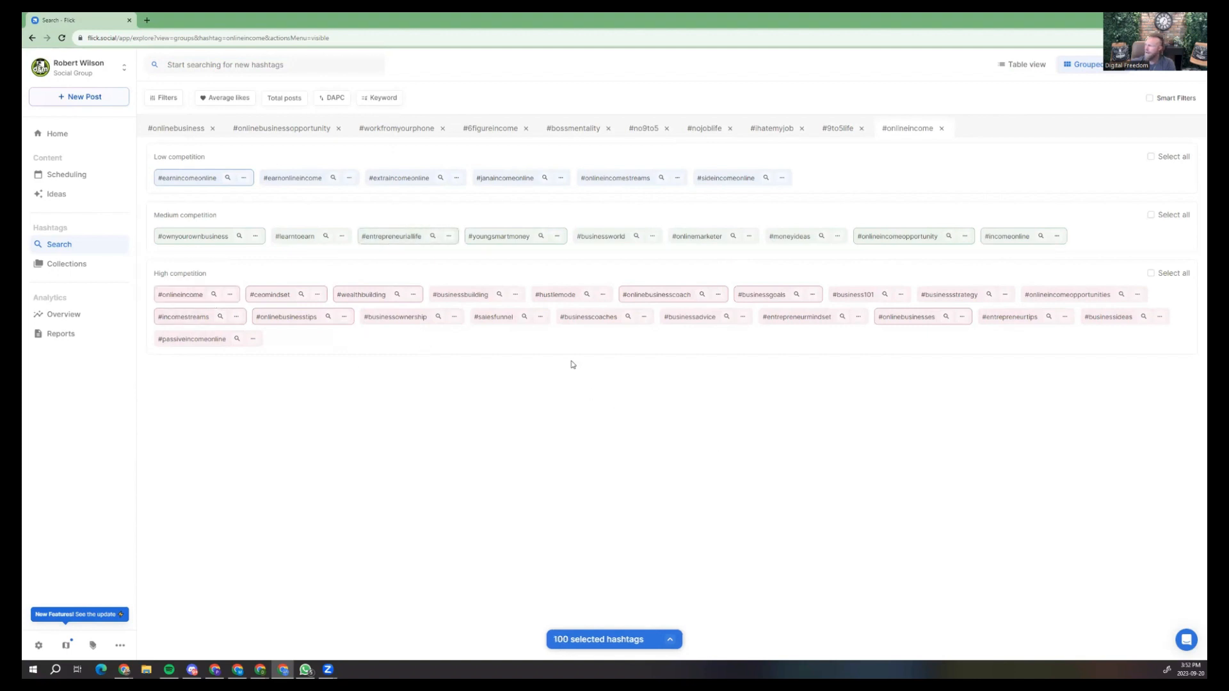
{"action": "left_click", "coordinate": [561, 296]}
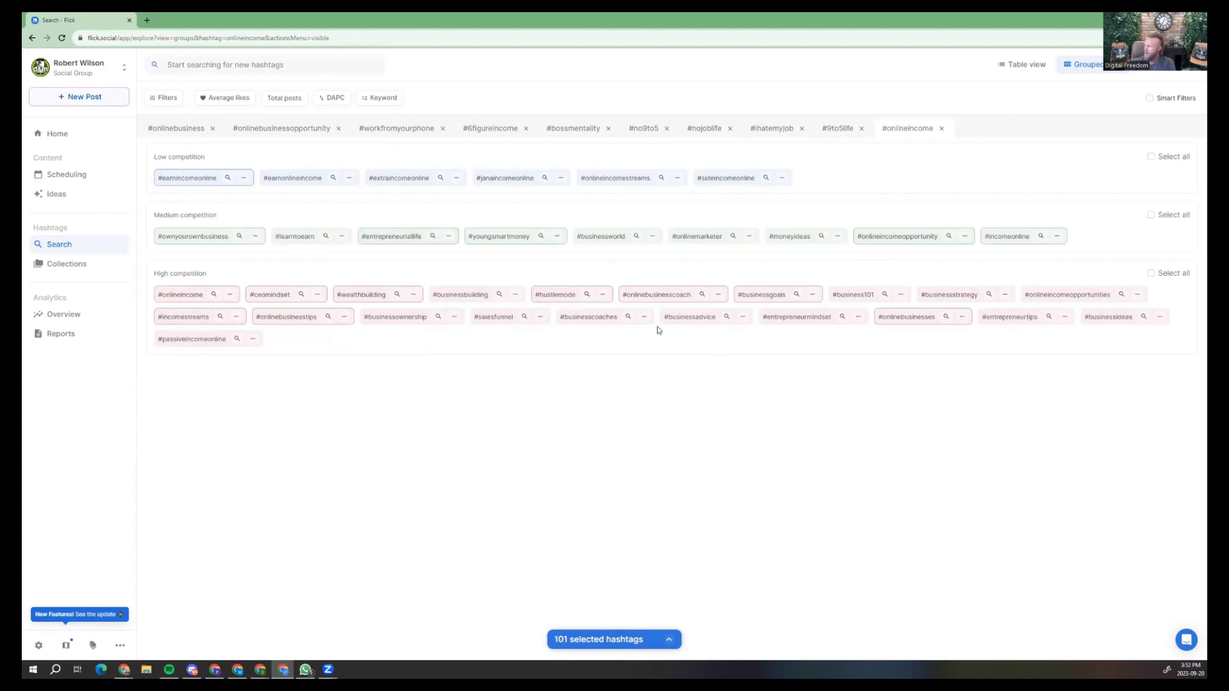
{"action": "left_click", "coordinate": [591, 320]}
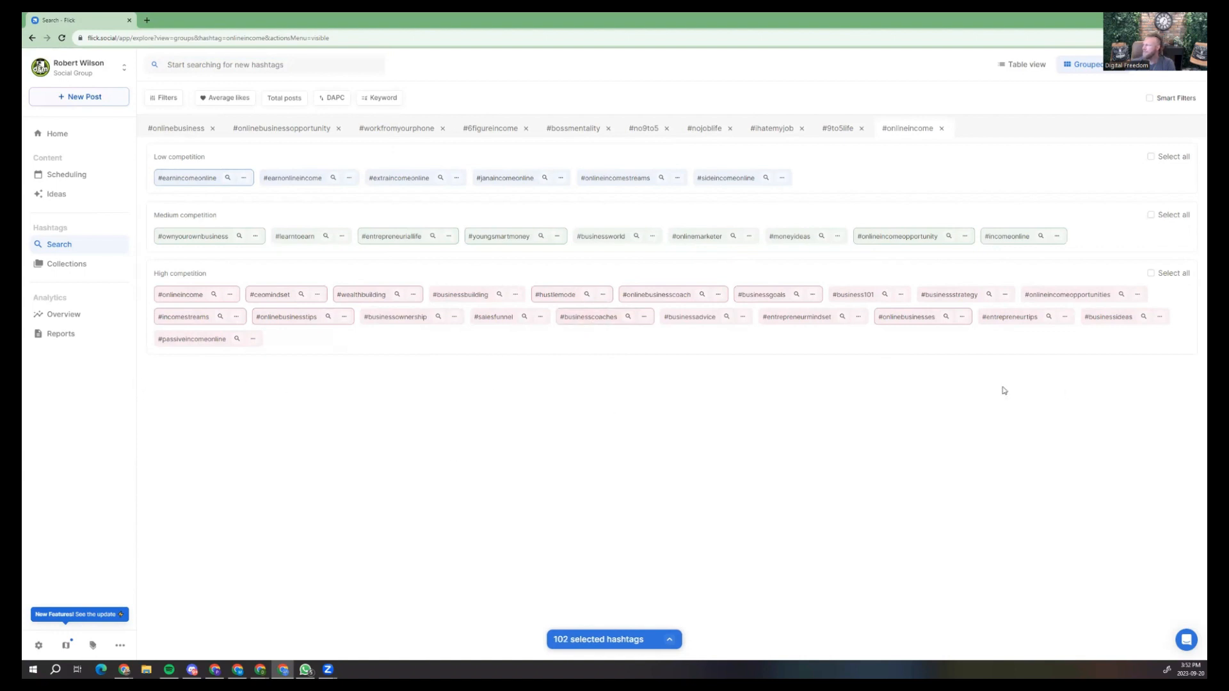
Save the selection, including the picks from the #onlineincome results, to the "Big For Training" collection.
{"action": "left_click", "coordinate": [666, 640]}
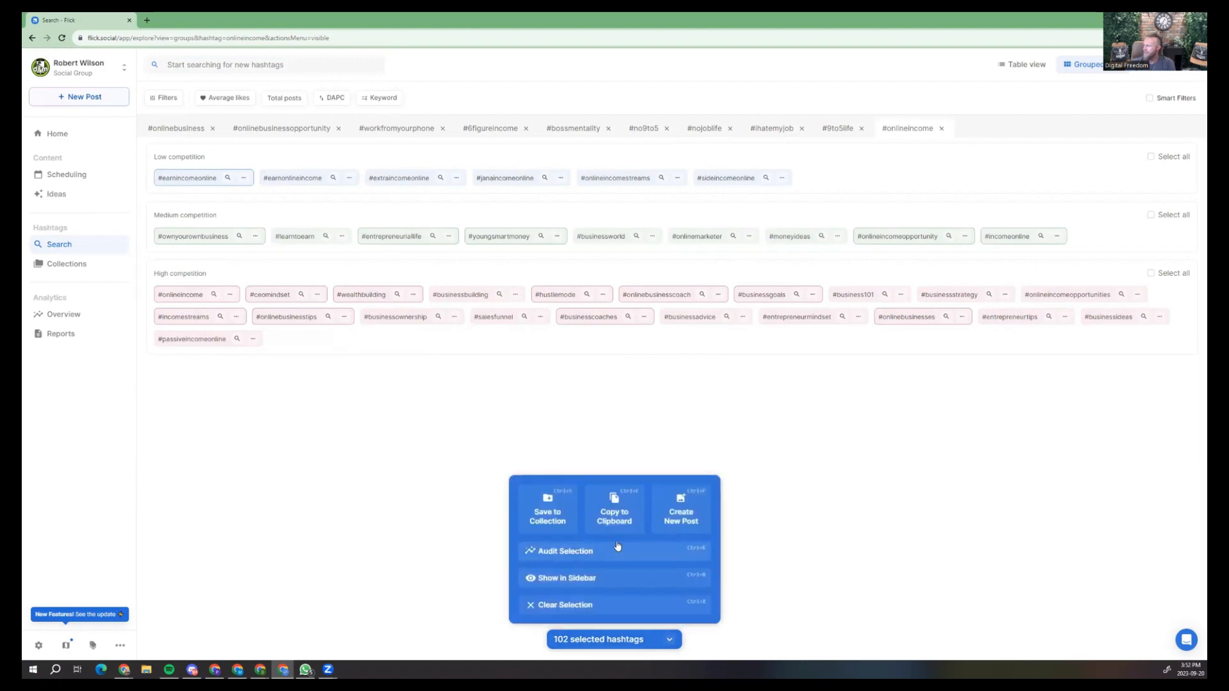
{"action": "left_click", "coordinate": [531, 512]}
{"action": "scroll", "coordinate": [602, 394], "scroll_direction": "down", "scroll_amount": 3}
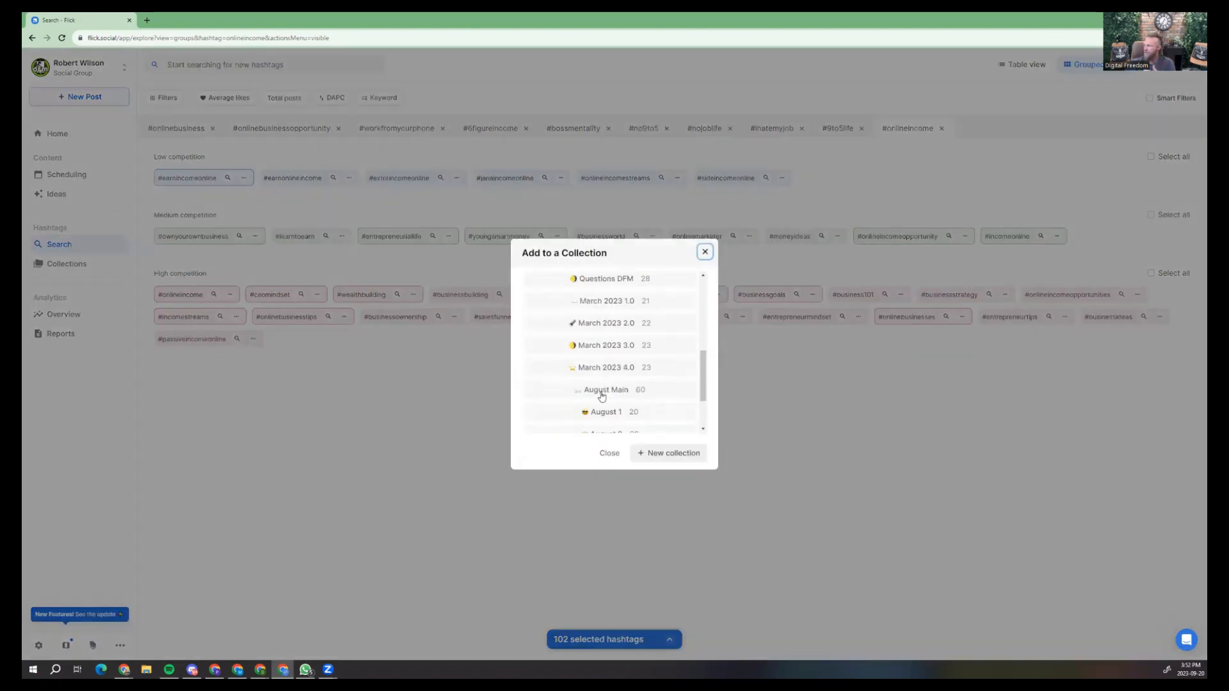
{"action": "scroll", "coordinate": [601, 395], "scroll_direction": "down", "scroll_amount": 3}
{"action": "left_click", "coordinate": [611, 424]}
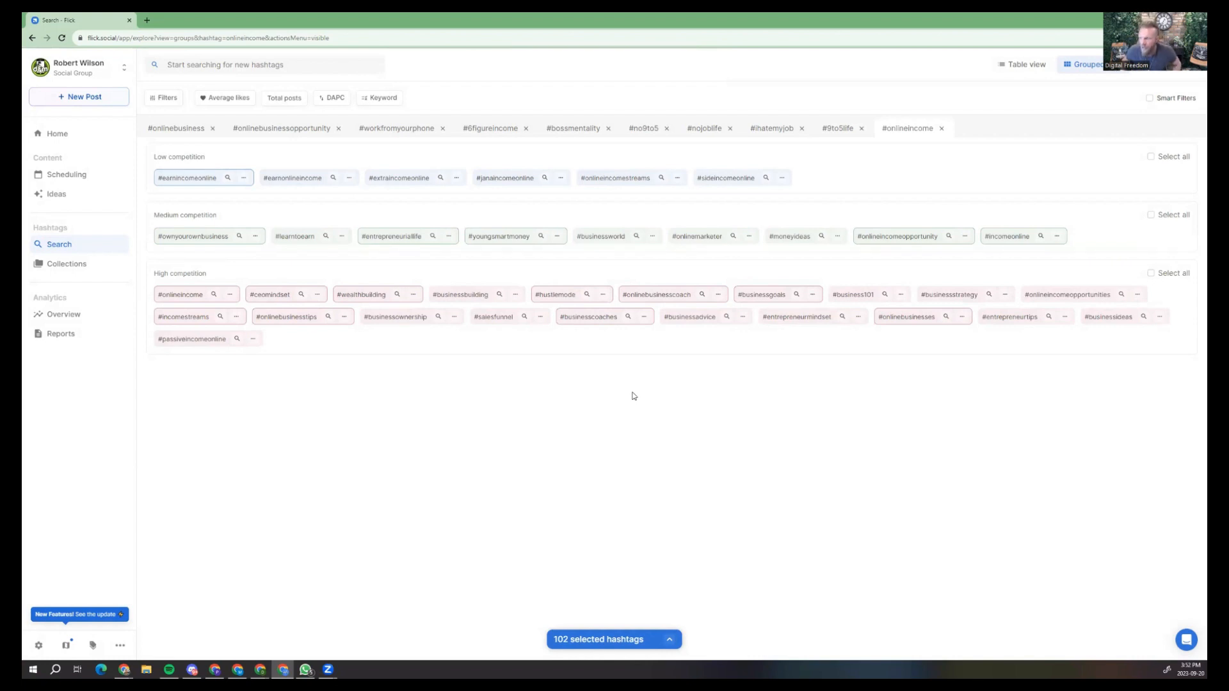
Go to the saved hashtag collections and create a new collection named "For Training 1".
{"action": "left_click", "coordinate": [83, 269]}
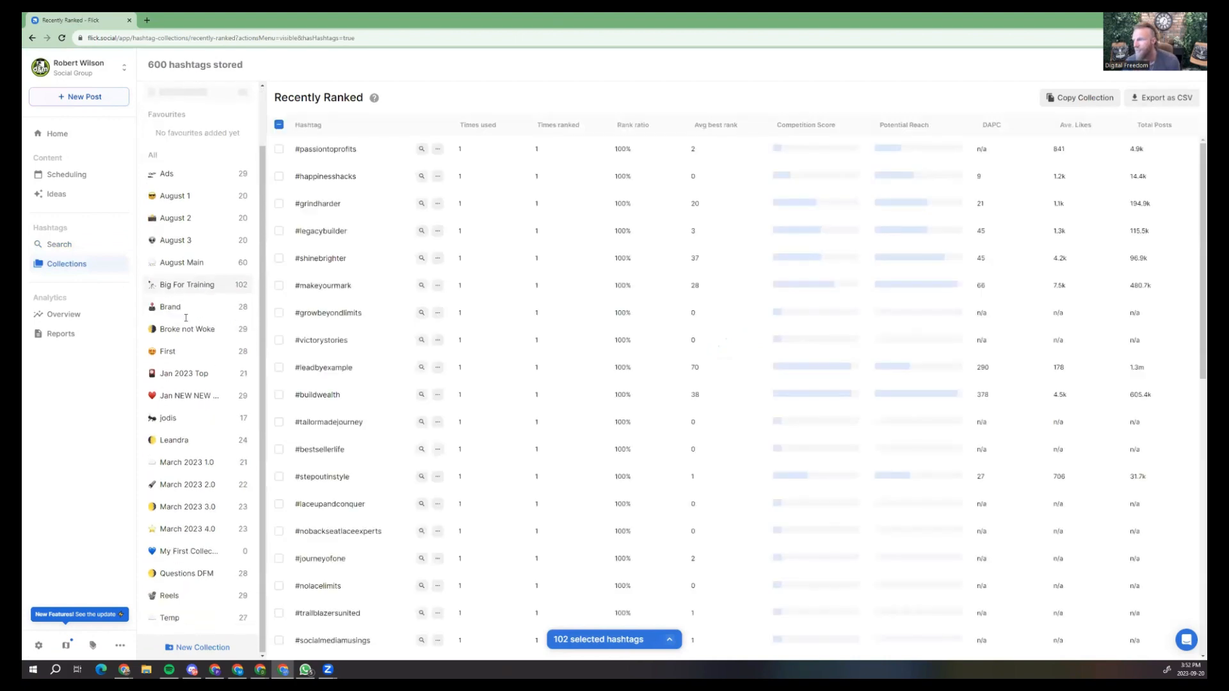
{"action": "left_click", "coordinate": [209, 641]}
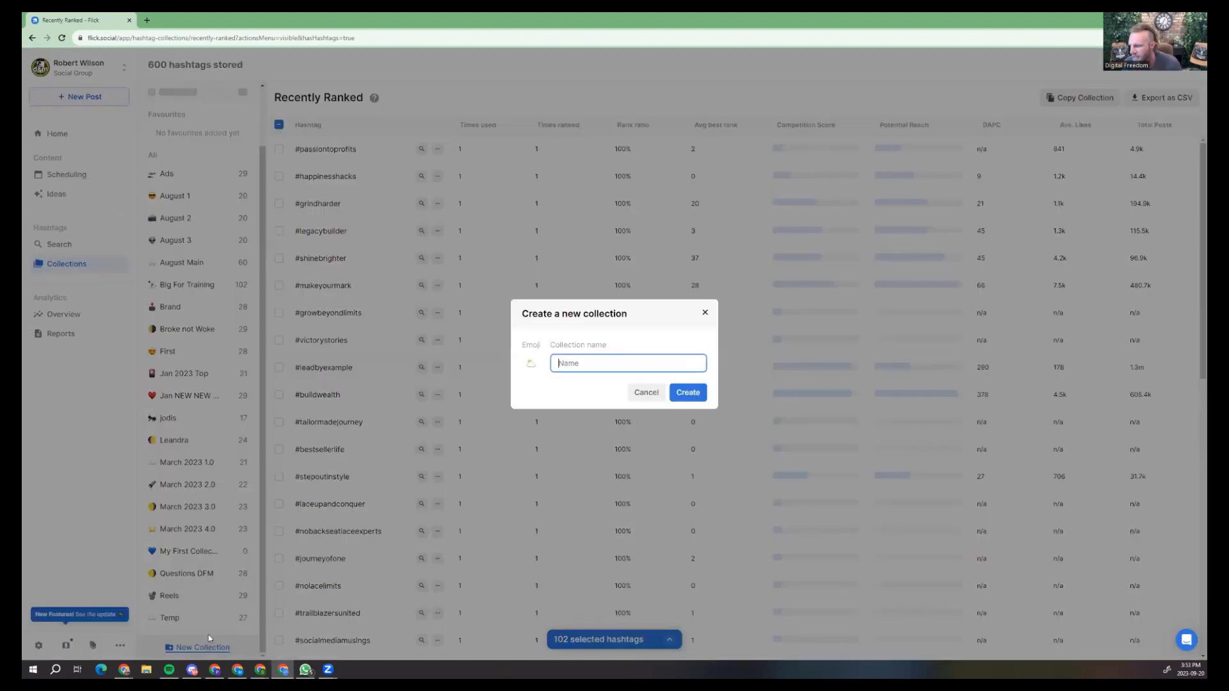
{"action": "left_click", "coordinate": [597, 363]}
{"action": "type", "text": "For Training 1"}
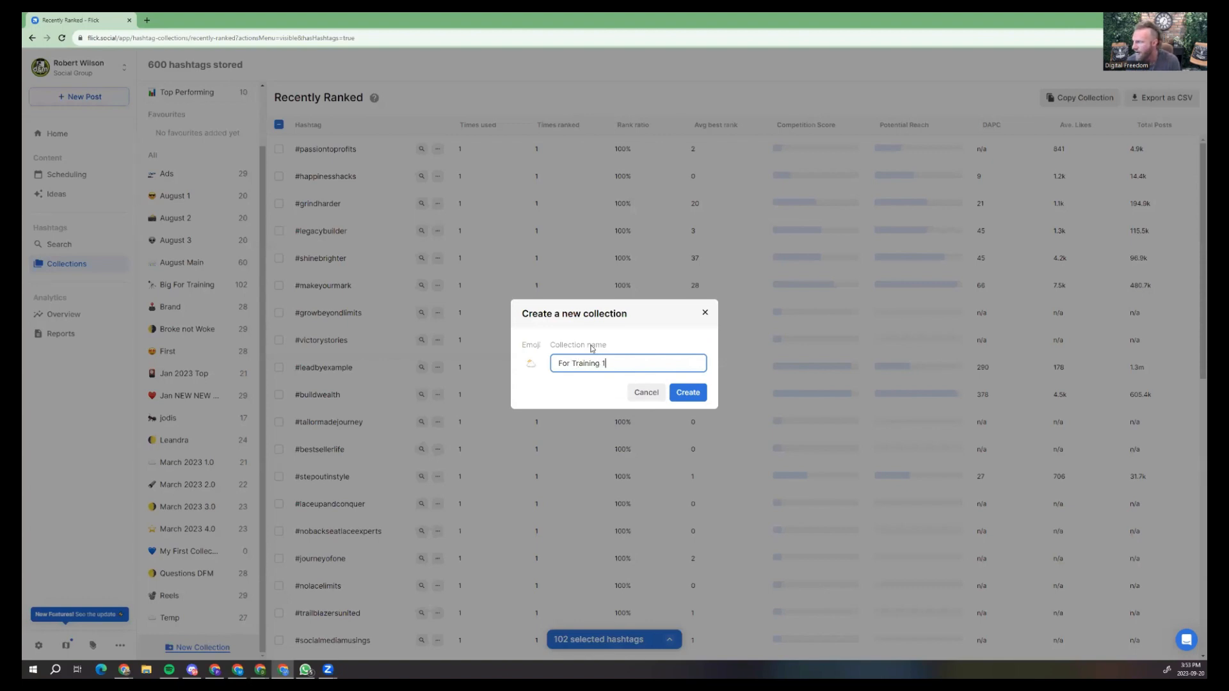
{"action": "key", "text": "Return"}
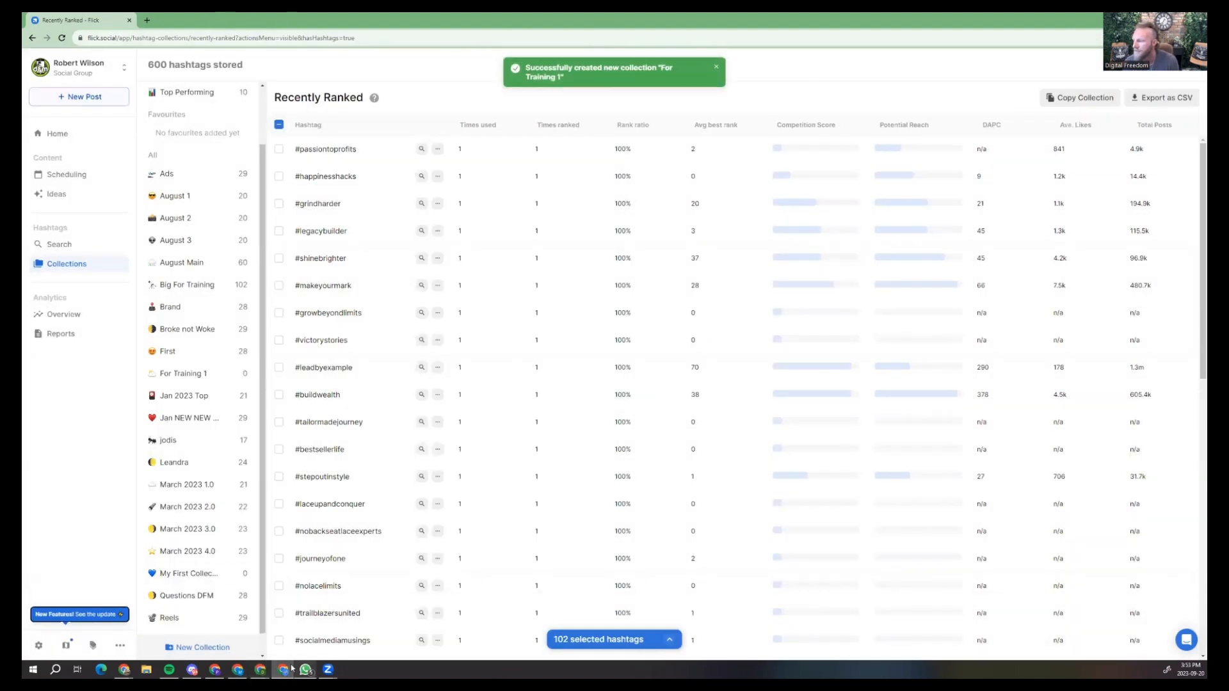
Create a second new hashtag collection named "For training 2".
{"action": "left_click", "coordinate": [201, 647]}
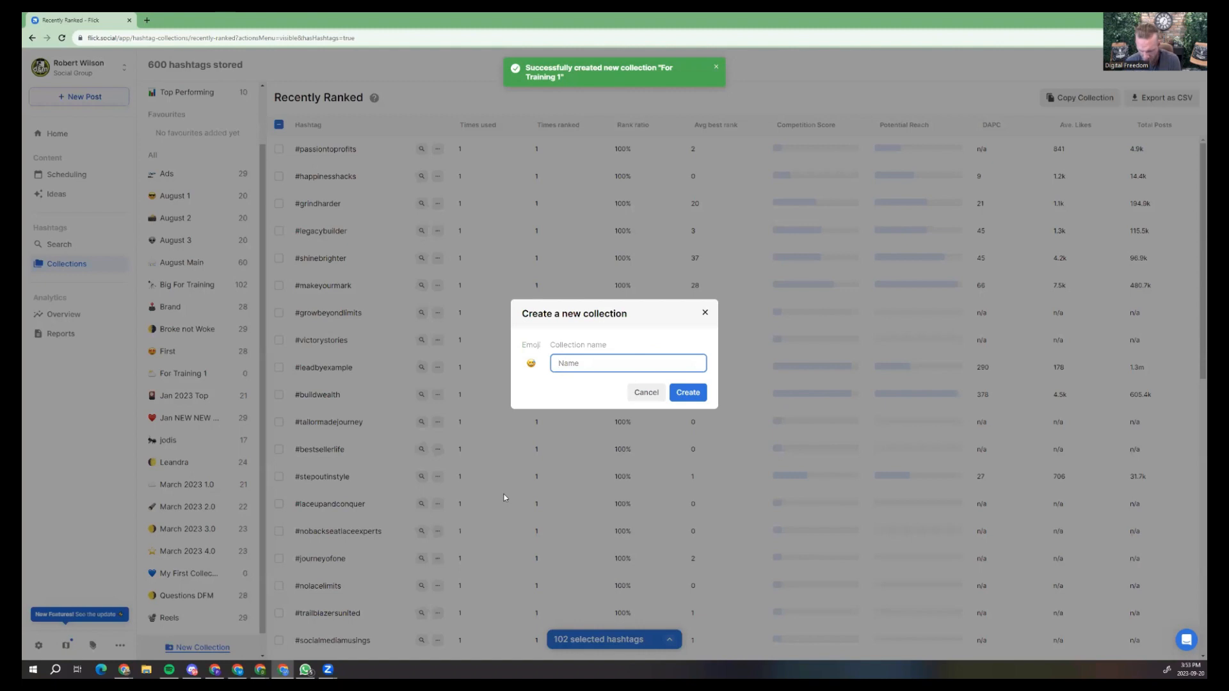
{"action": "type", "text": "For training "}
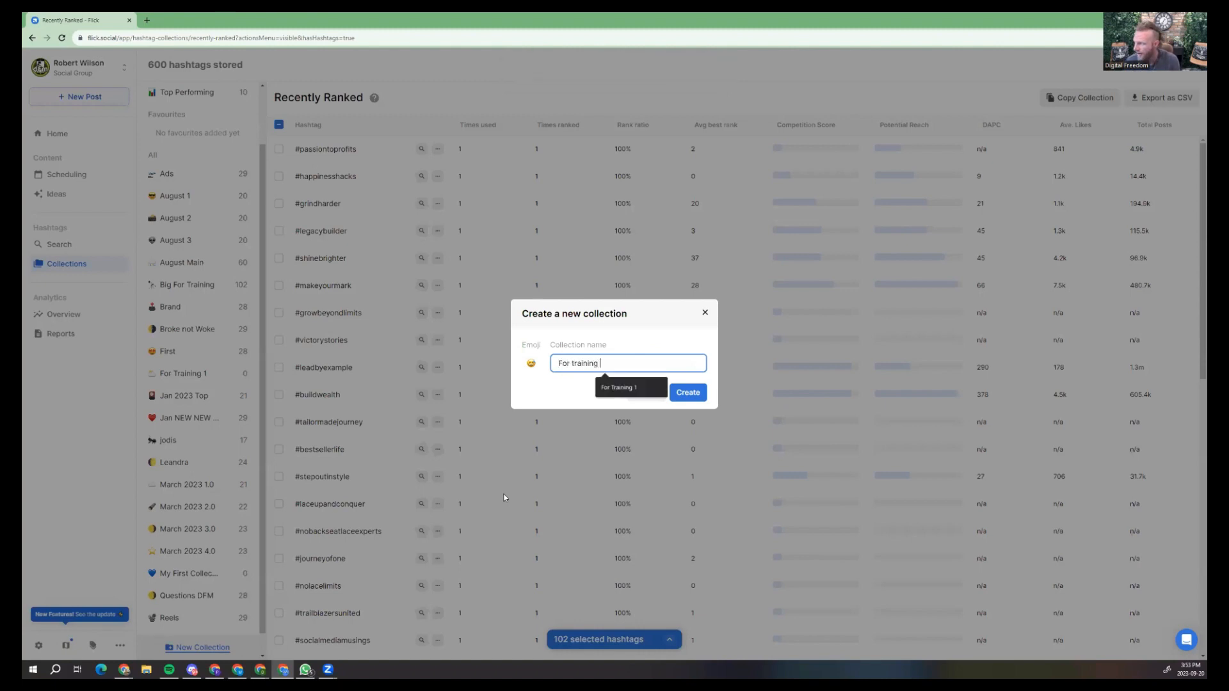
{"action": "type", "text": "2"}
{"action": "key", "text": "Return"}
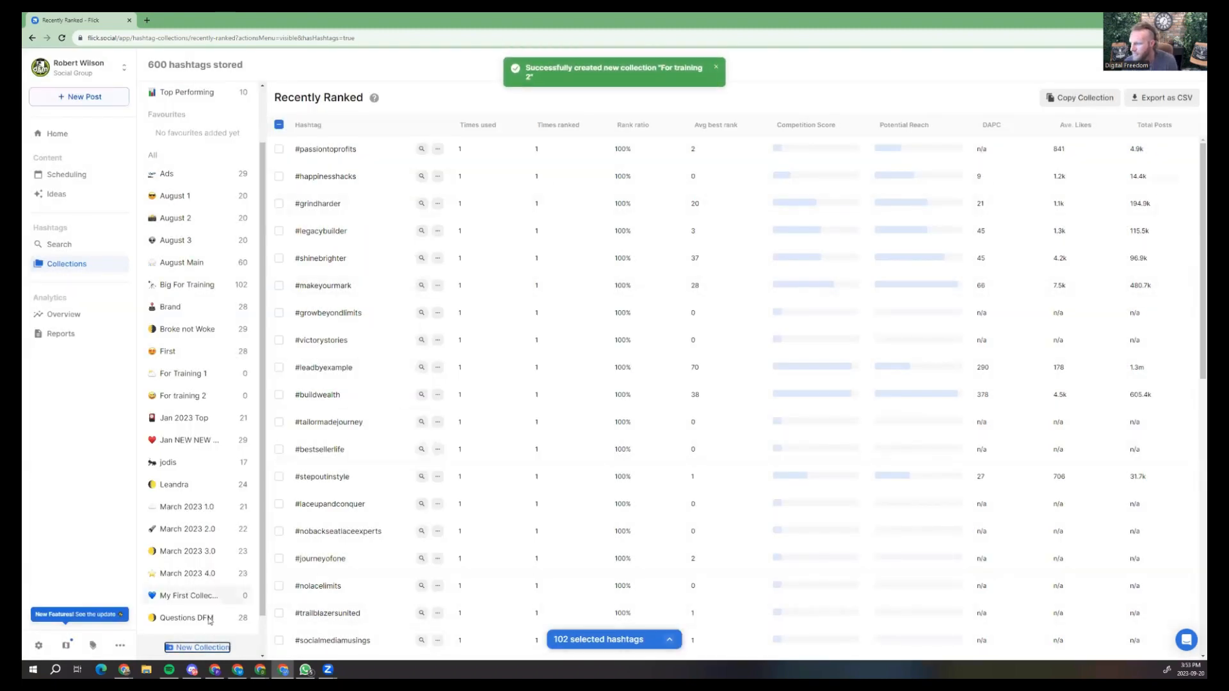
Create a third new hashtag collection named "For training 3".
{"action": "left_click", "coordinate": [195, 648]}
{"action": "type", "text": "F"}
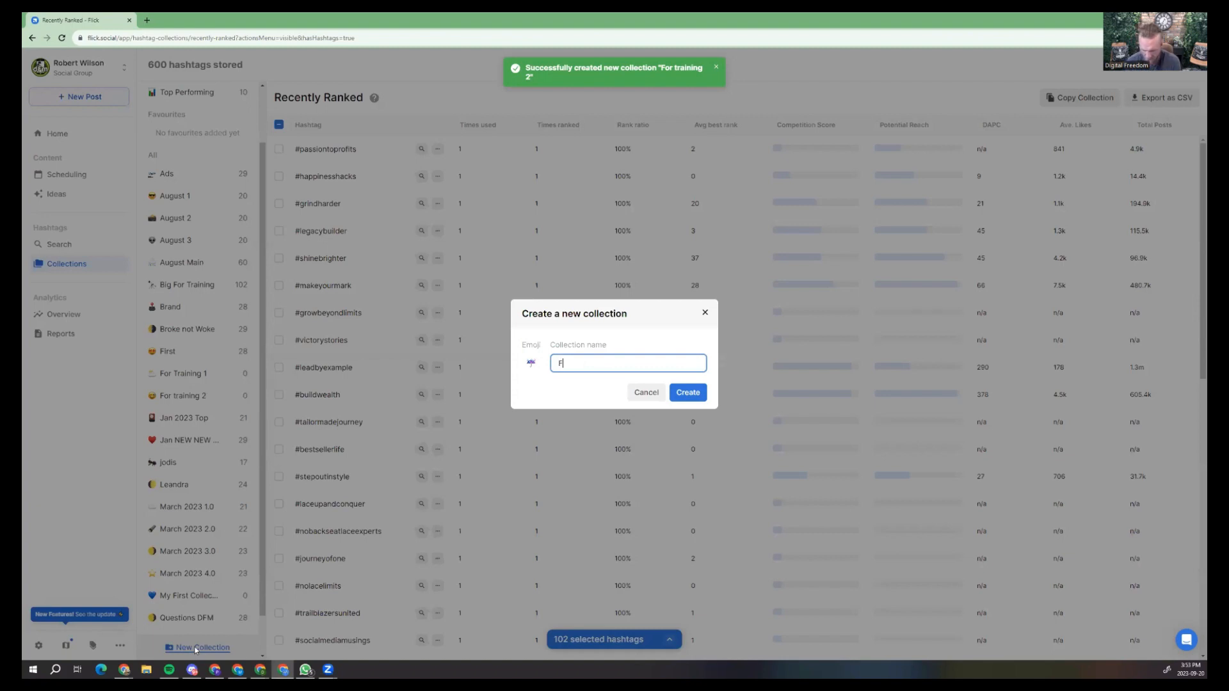
{"action": "type", "text": "or training"}
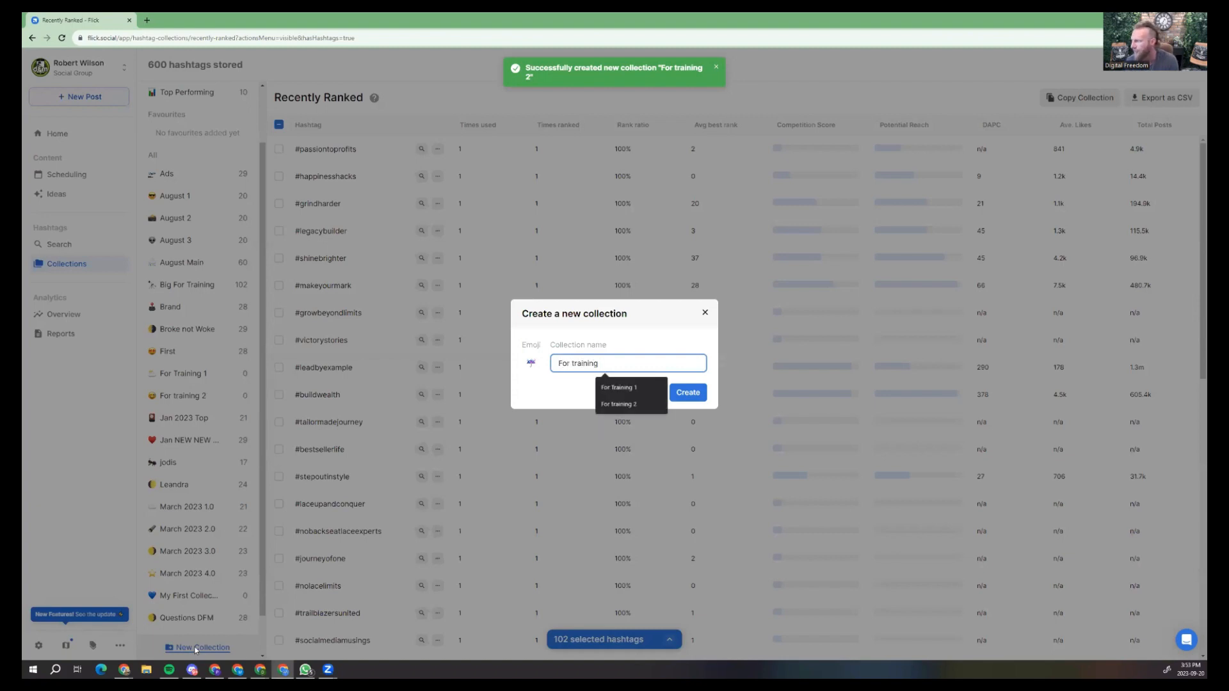
{"action": "type", "text": " 3"}
{"action": "key", "text": "Return"}
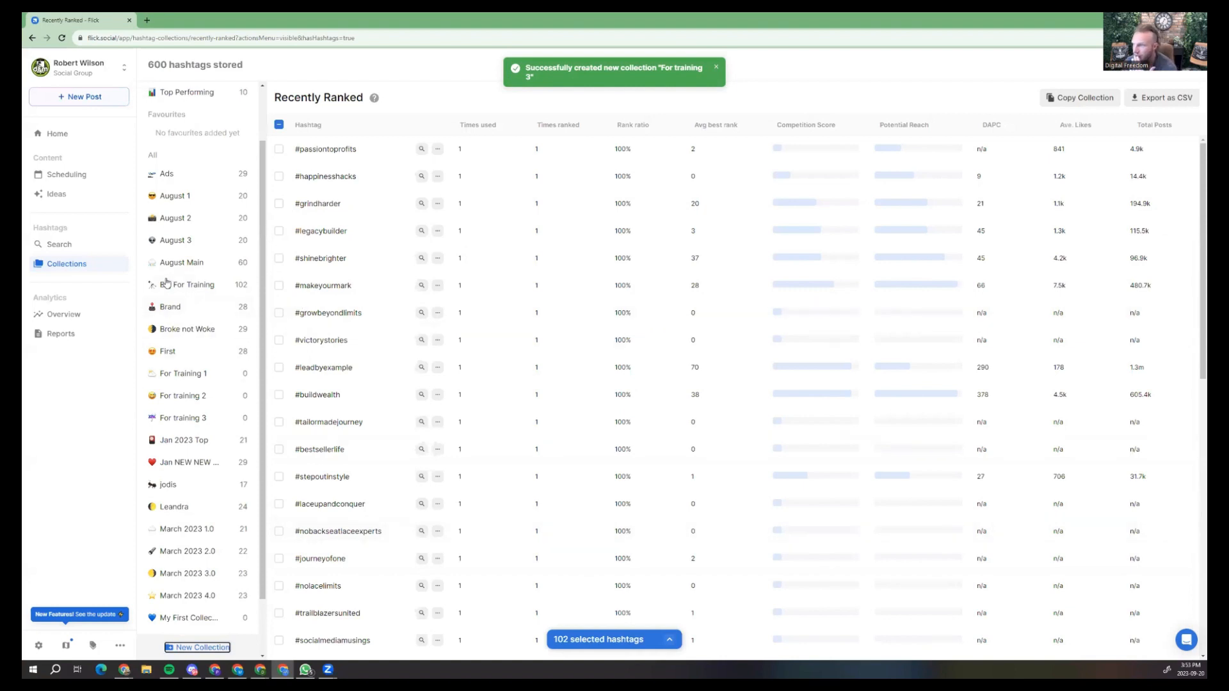
Open the "Big For Training" collection and clear the current hashtag selection.
{"action": "left_click", "coordinate": [206, 290]}
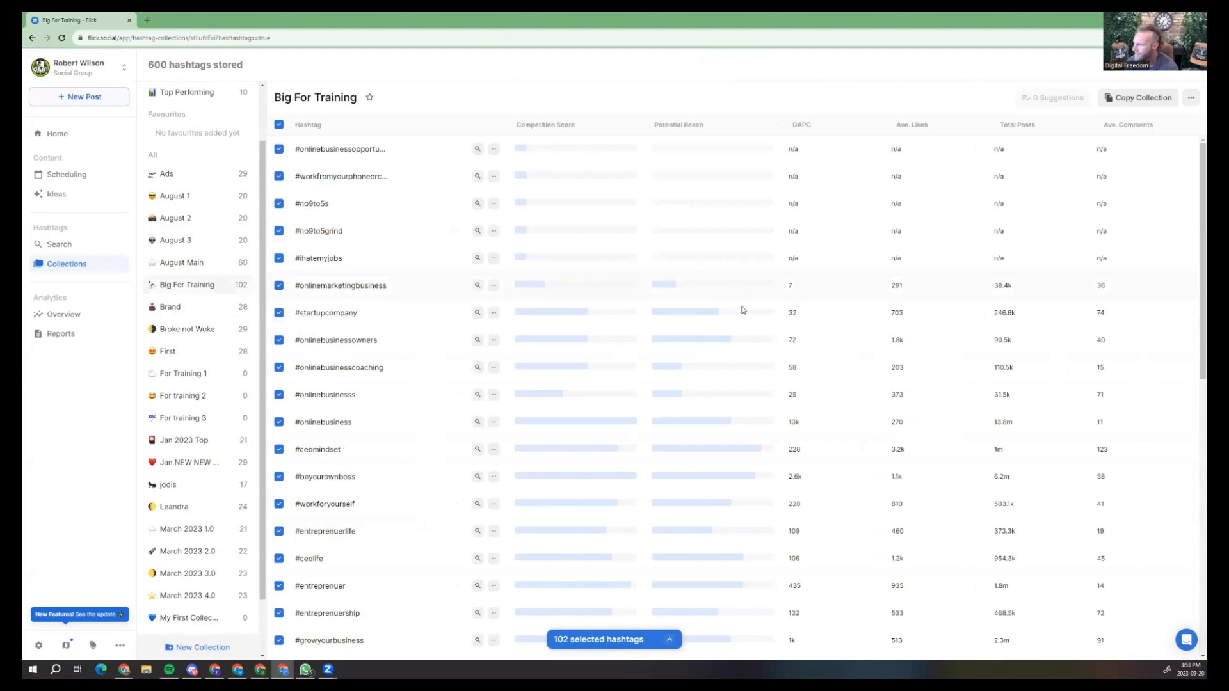
{"action": "left_click", "coordinate": [670, 639]}
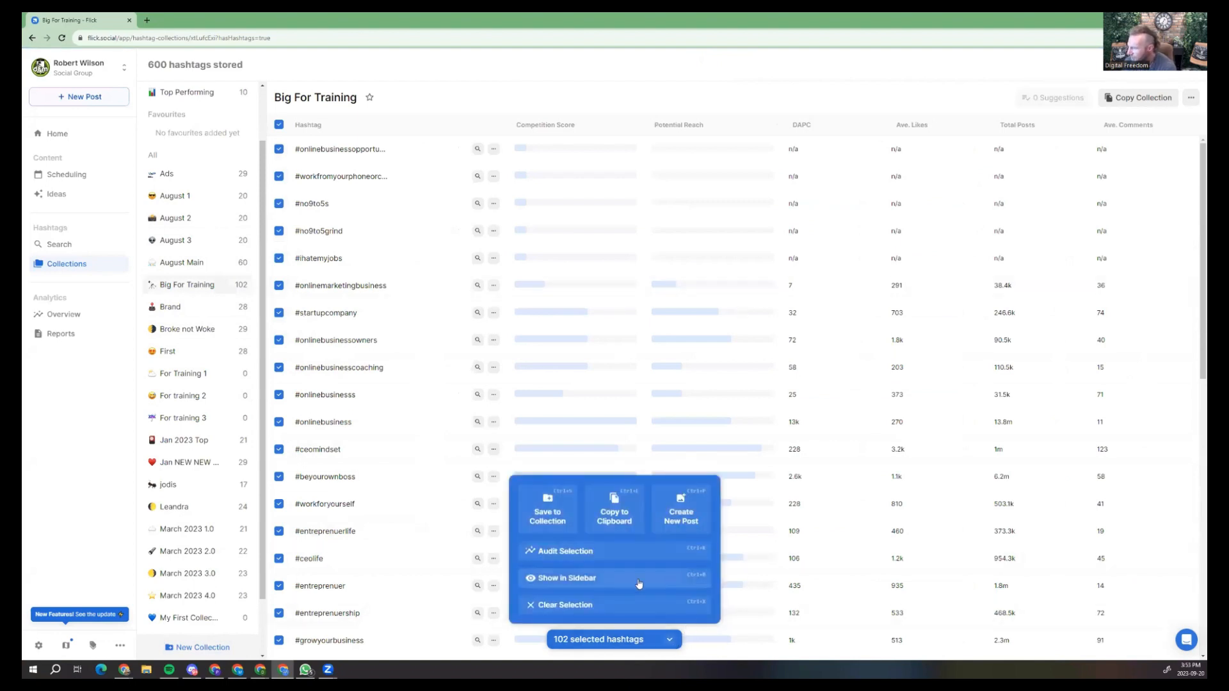
{"action": "left_click", "coordinate": [590, 608]}
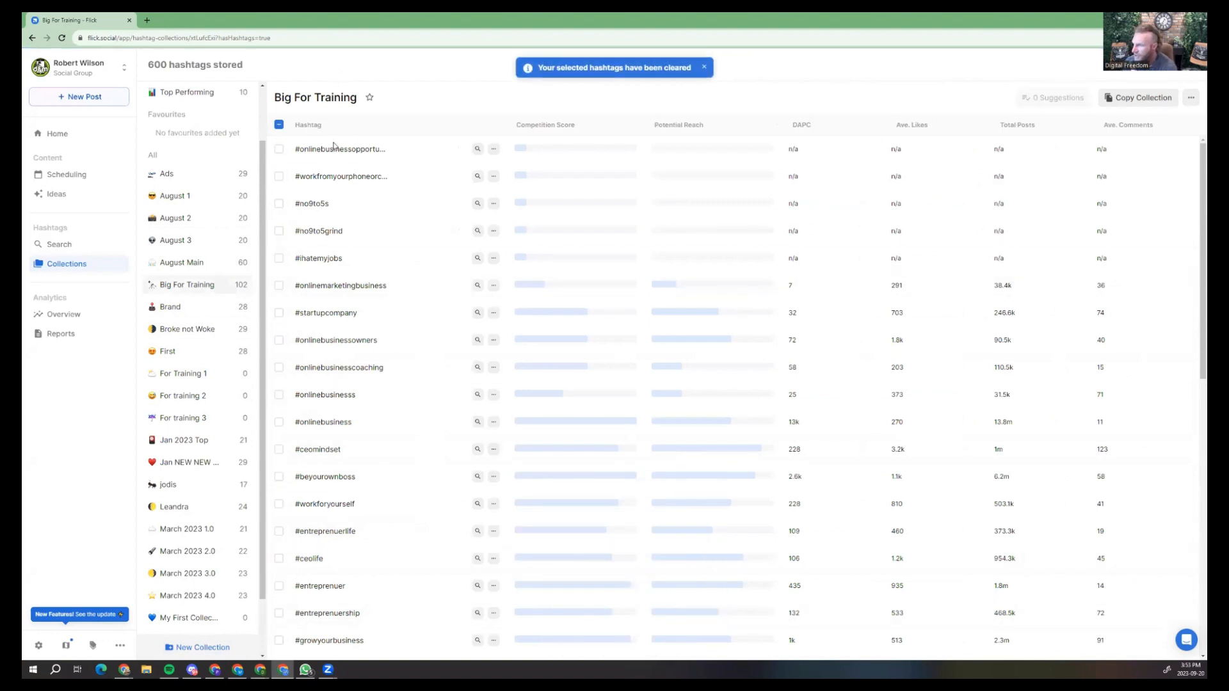
Start bulk removal of hashtags in "Big For Training" and sort the list by potential reach, lowest first.
{"action": "left_click", "coordinate": [1190, 98]}
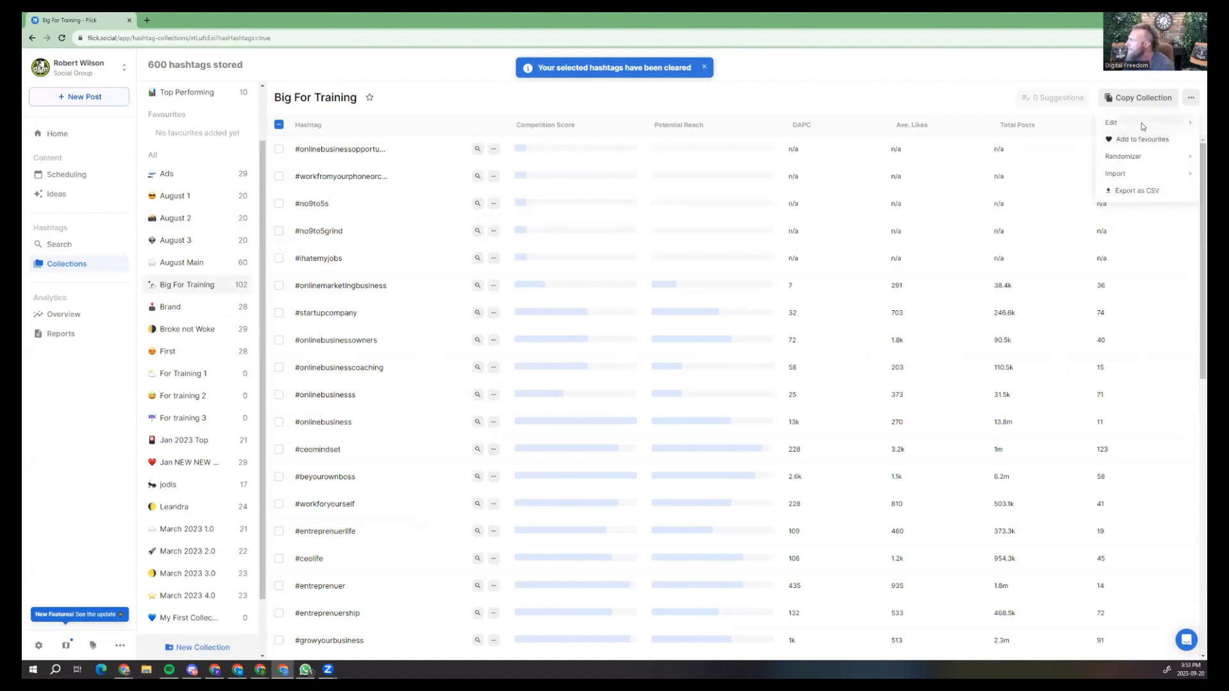
{"action": "mouse_move", "coordinate": [1117, 122]}
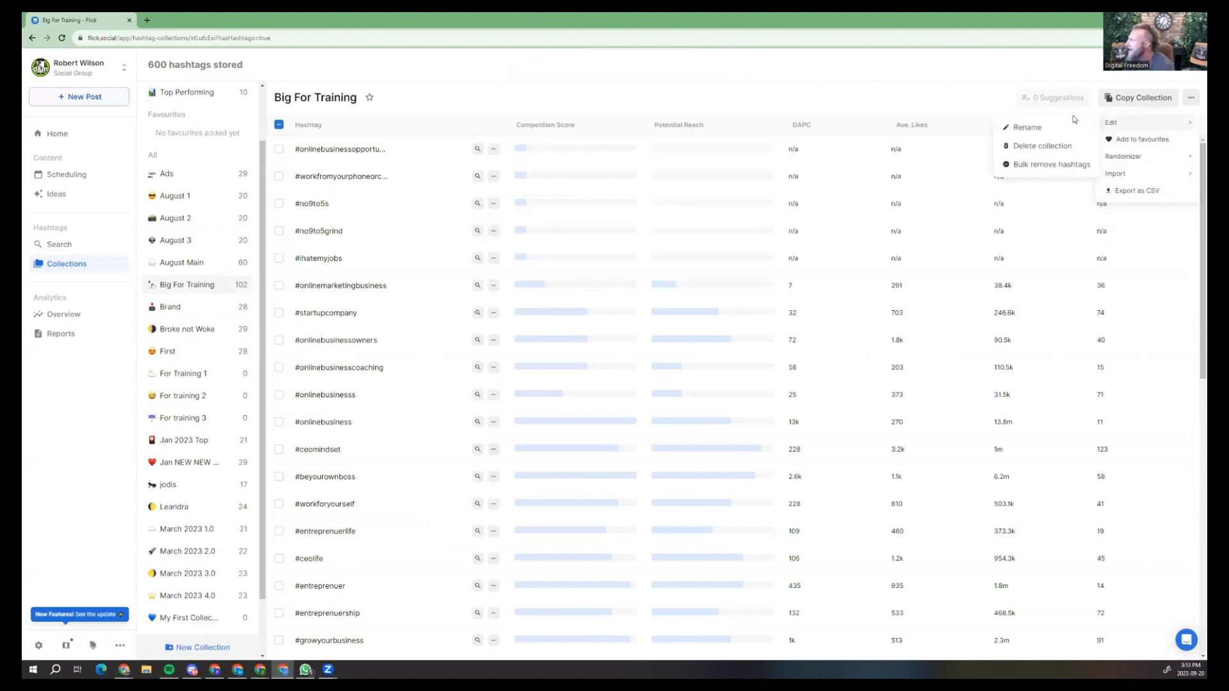
{"action": "left_click", "coordinate": [1033, 165]}
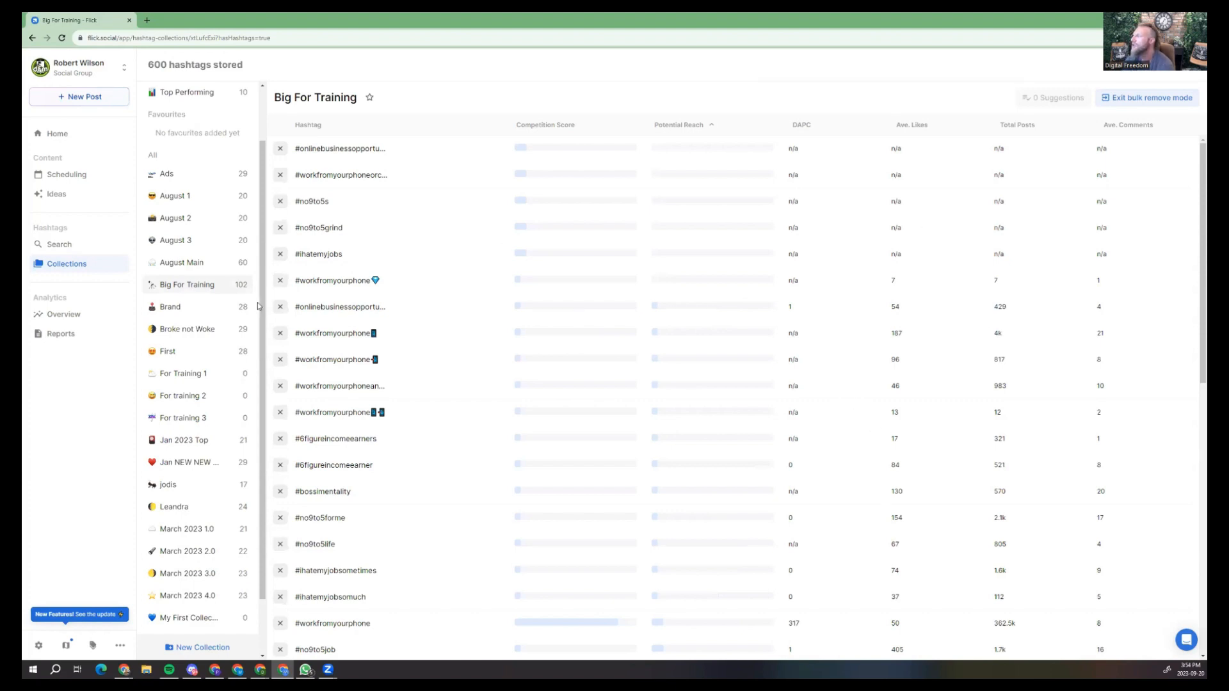
Remove the six hashtags with no potential reach, including #no9to5s, #no9to5grind, #ihatemyjobs and the gem-emoji #workfromyourphone, from "Big For Training".
{"action": "left_click", "coordinate": [280, 149]}
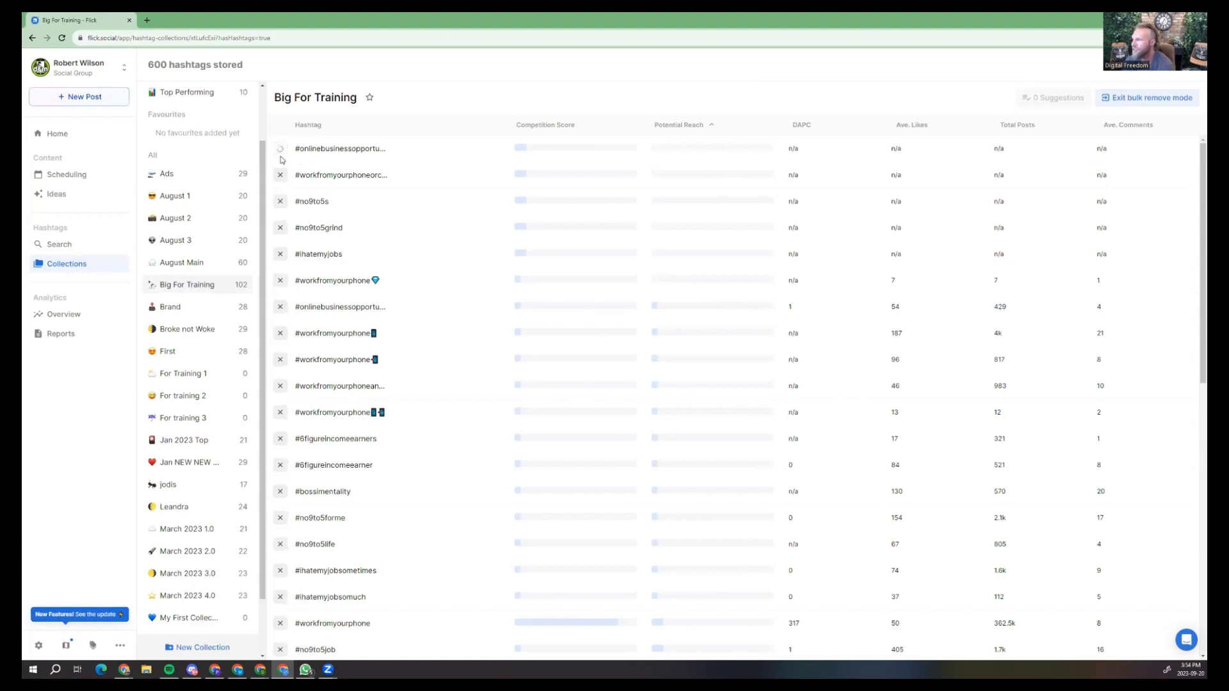
{"action": "left_click", "coordinate": [280, 175]}
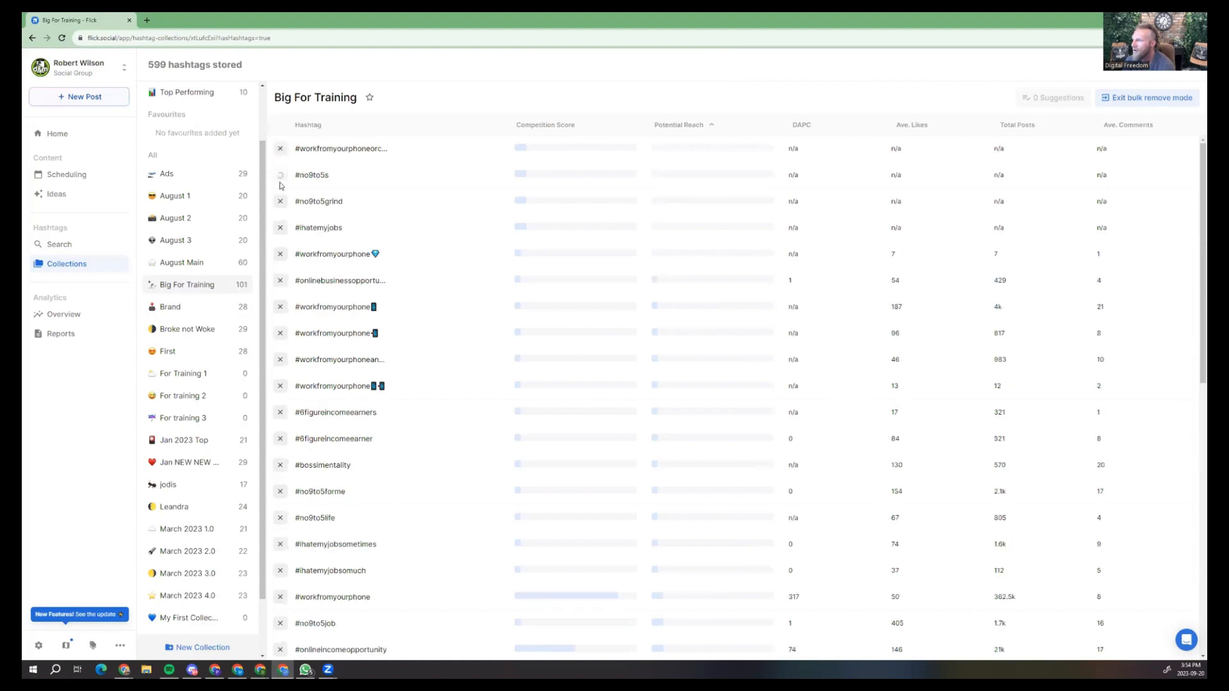
{"action": "left_click", "coordinate": [280, 150]}
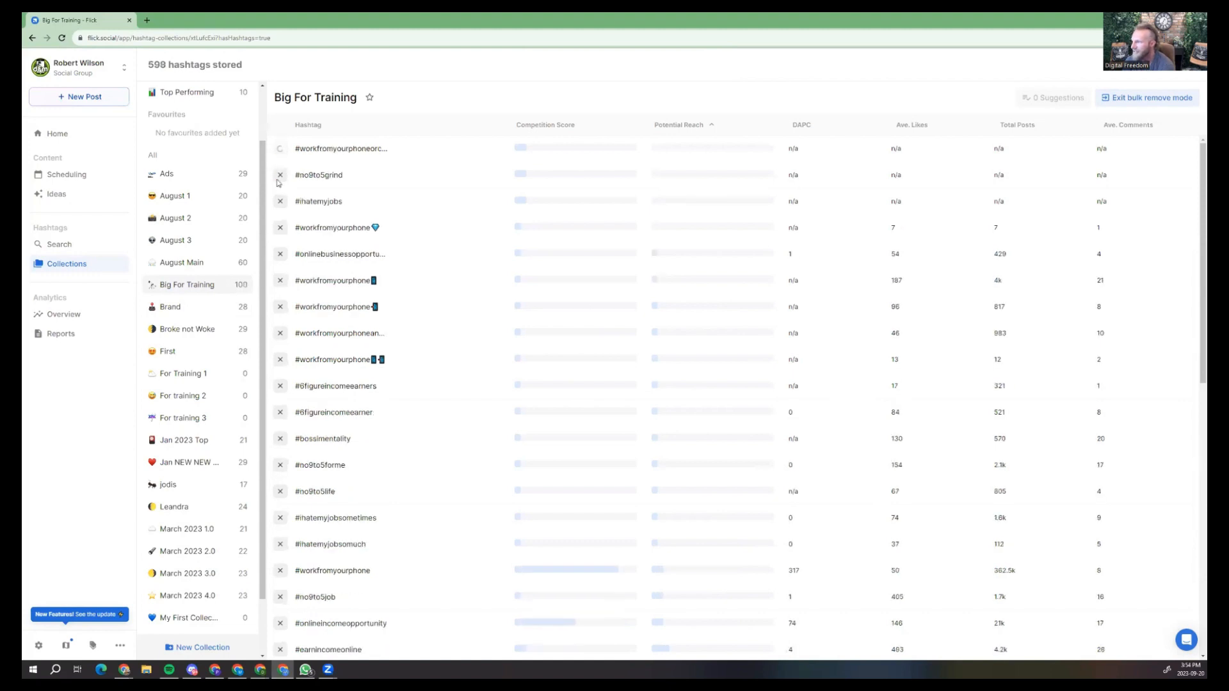
{"action": "left_click", "coordinate": [280, 175]}
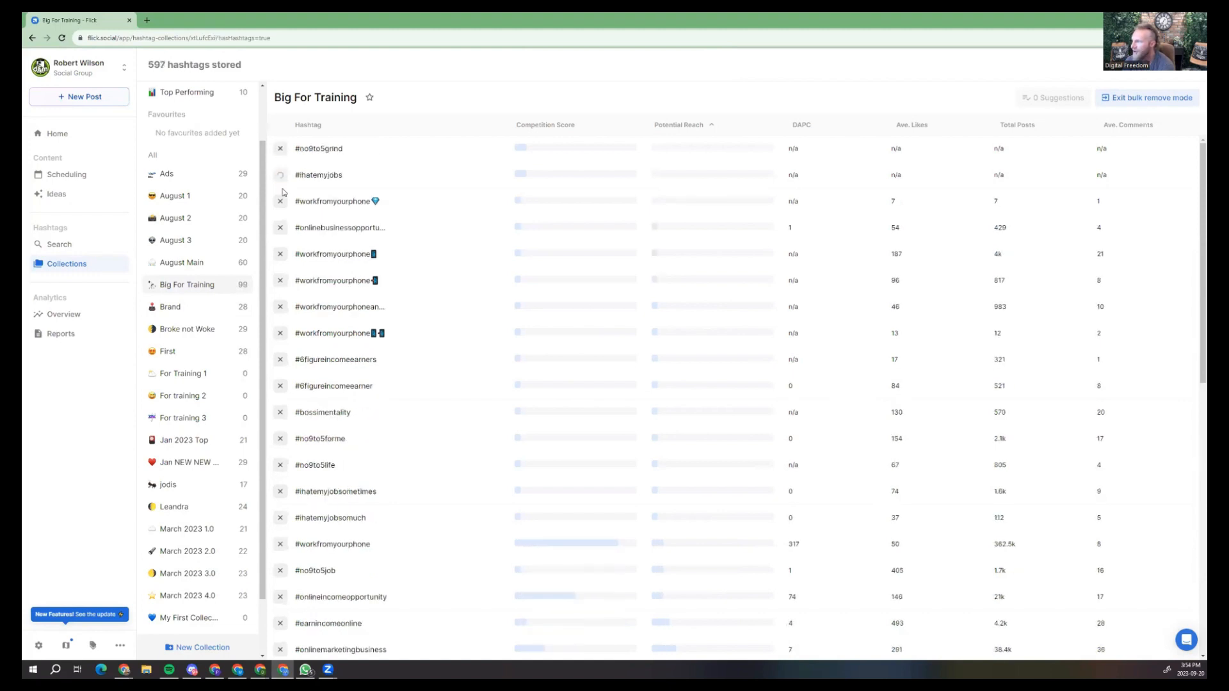
{"action": "left_click", "coordinate": [281, 150]}
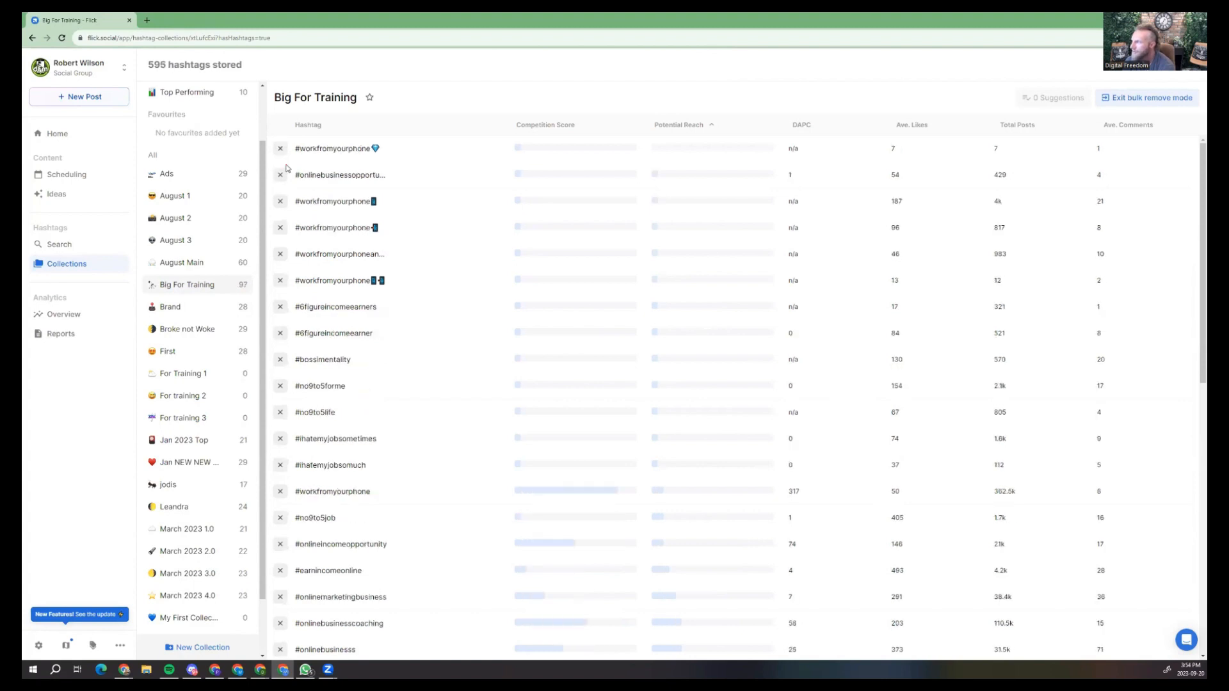
{"action": "left_click", "coordinate": [279, 148]}
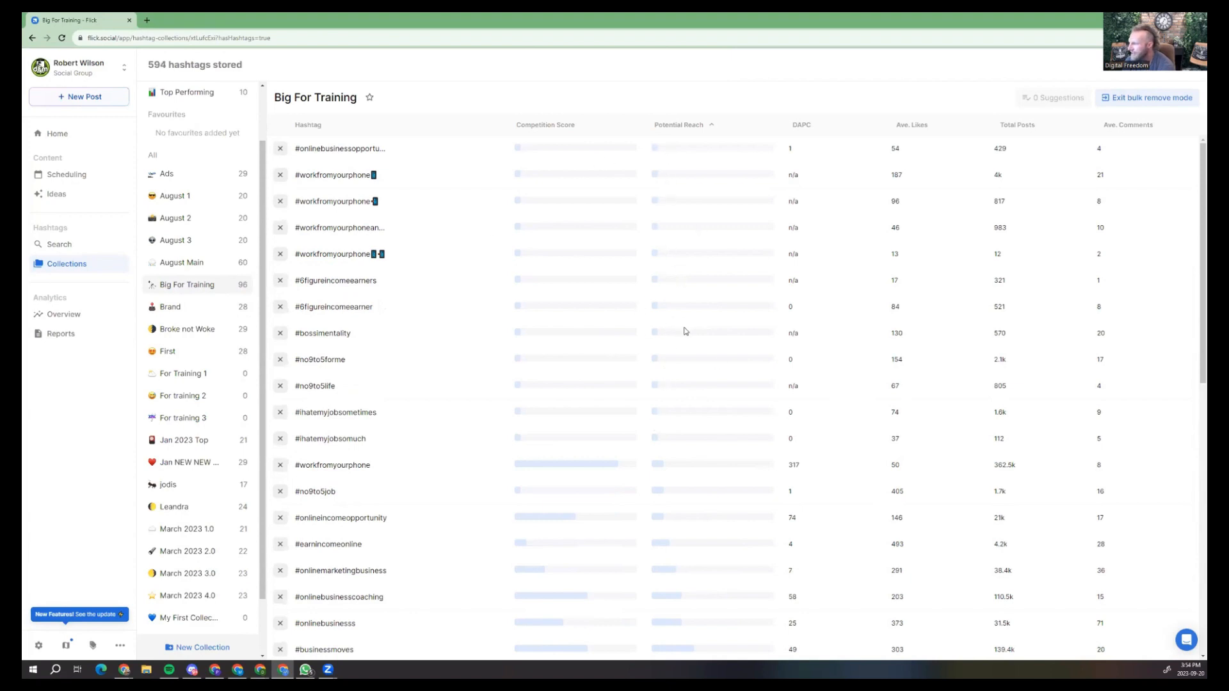
Remove #workfromyourphone (the plain version), #onlineincomeopportunity, #onlinemarketingbusiness and #onlinebusinesscoaching from "Big For Training".
{"action": "scroll", "coordinate": [647, 416], "scroll_direction": "down", "scroll_amount": 2}
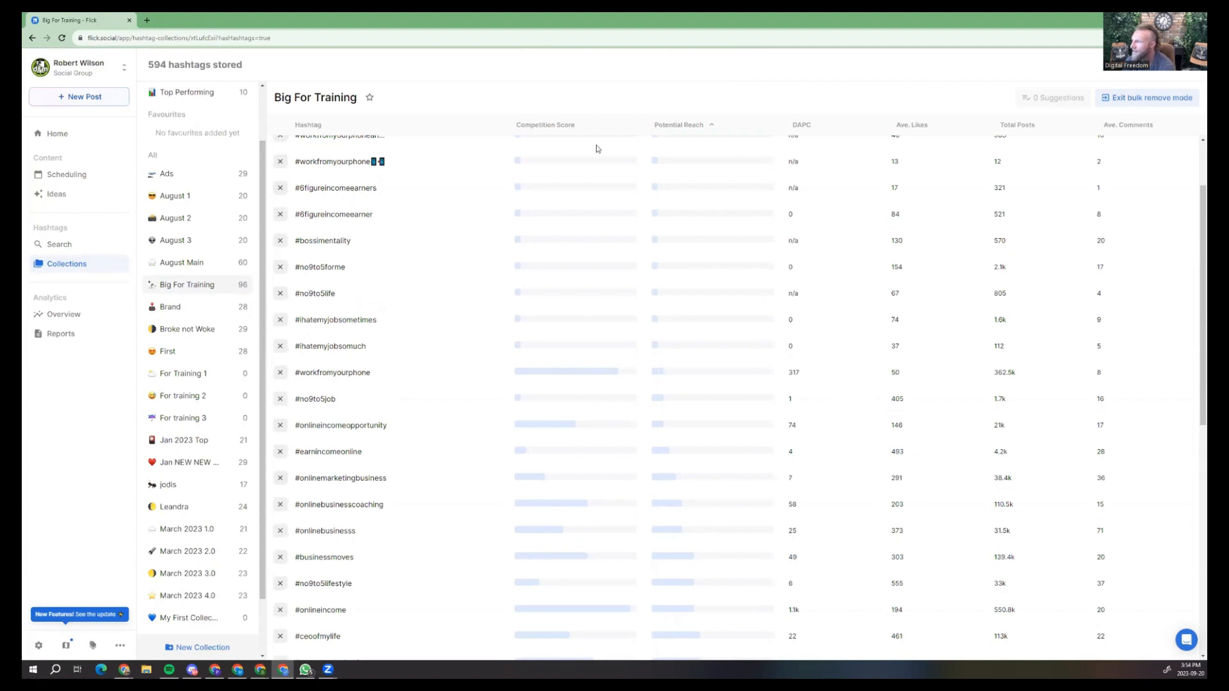
{"action": "left_click", "coordinate": [281, 373]}
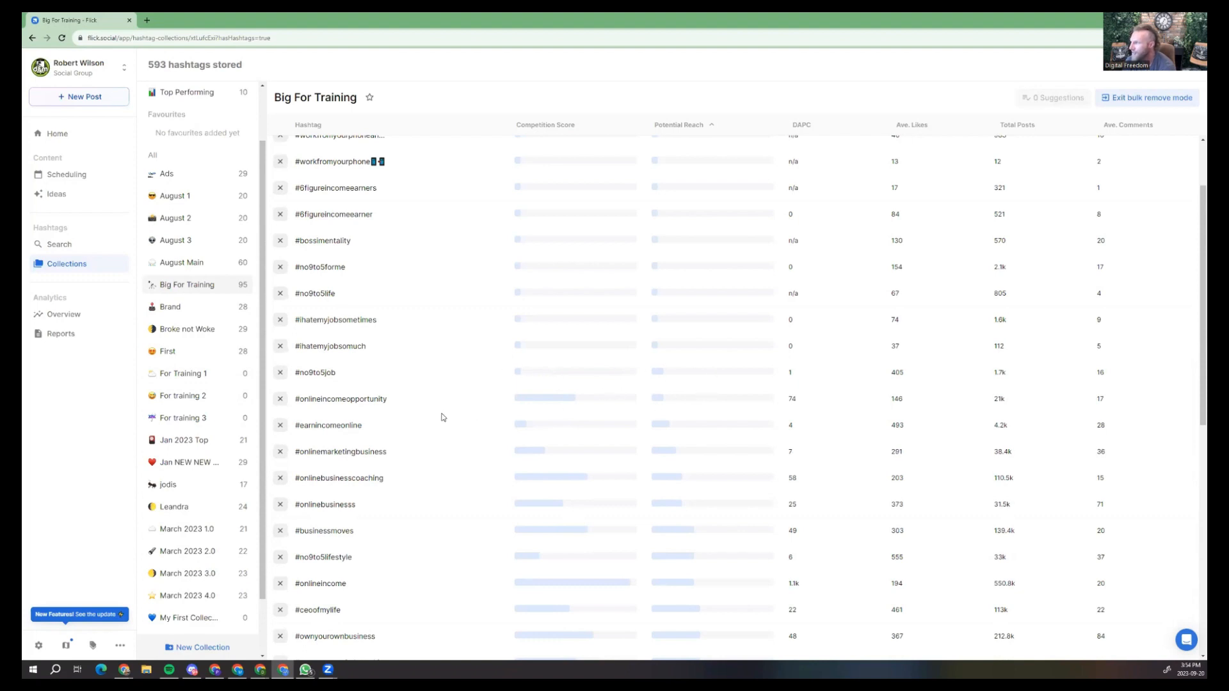
{"action": "left_click", "coordinate": [279, 399]}
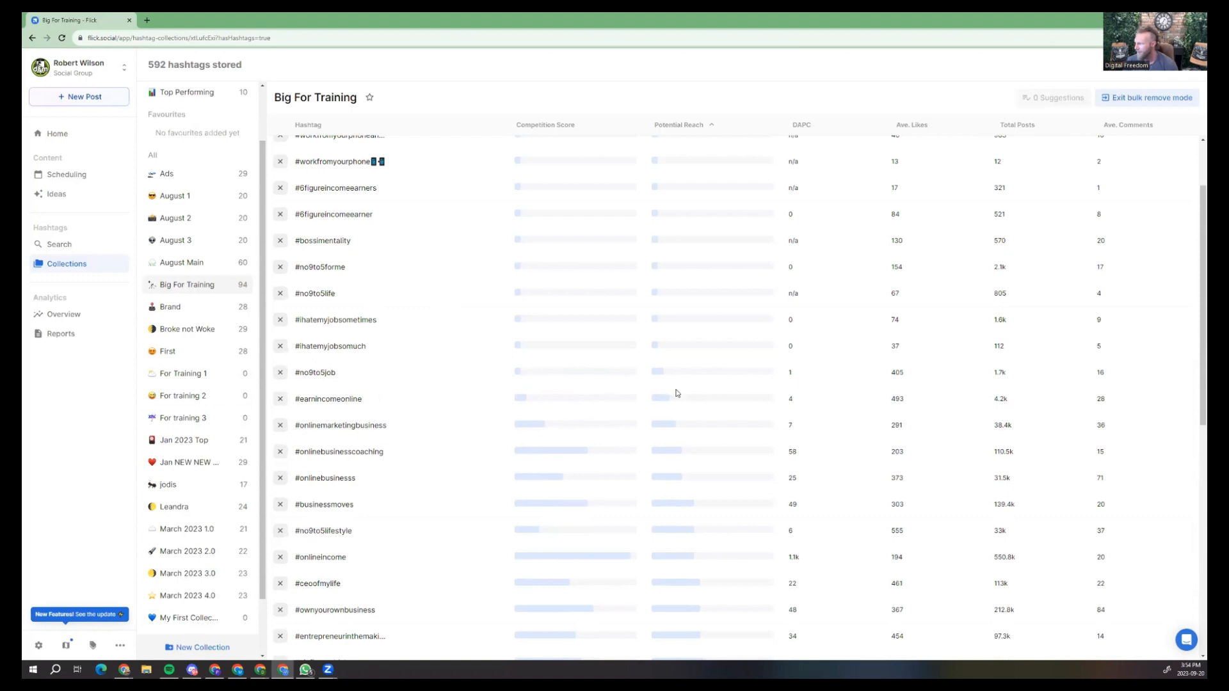
{"action": "left_click", "coordinate": [280, 425]}
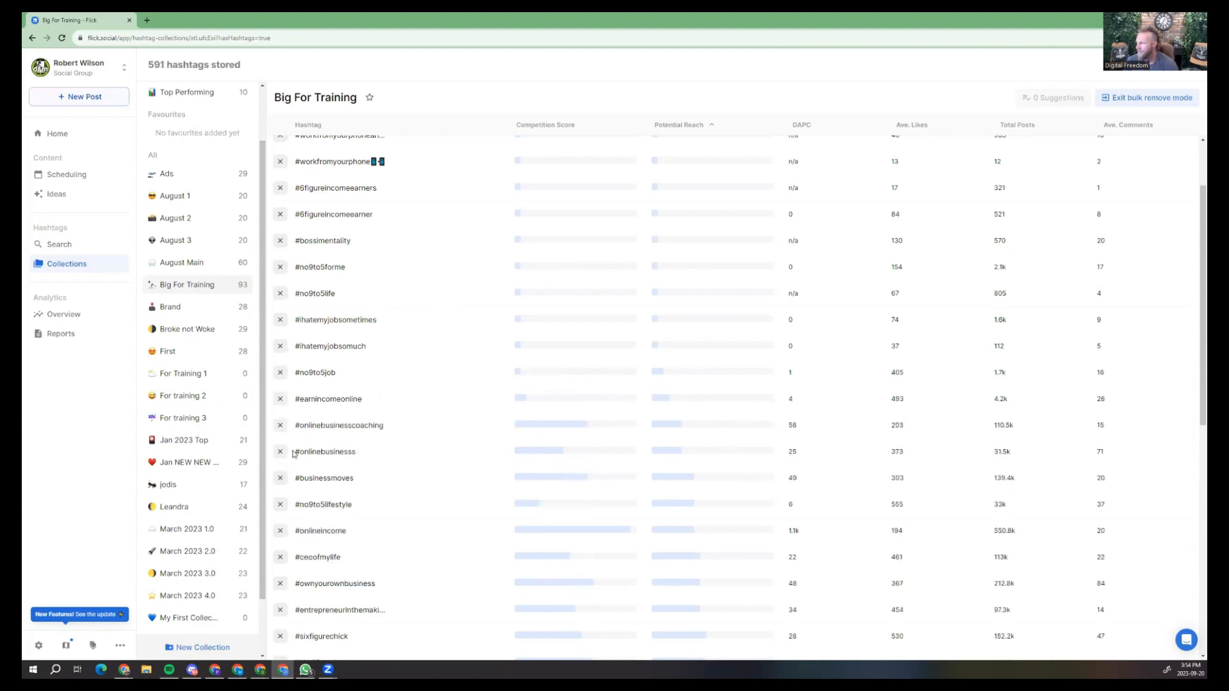
{"action": "left_click", "coordinate": [279, 425]}
Remove #onlinebusinesss, #businessmoves, #onlineincome and #ownyourownbusiness, whose competition outweighs their reach, from "Big For Training".
{"action": "left_click", "coordinate": [279, 425]}
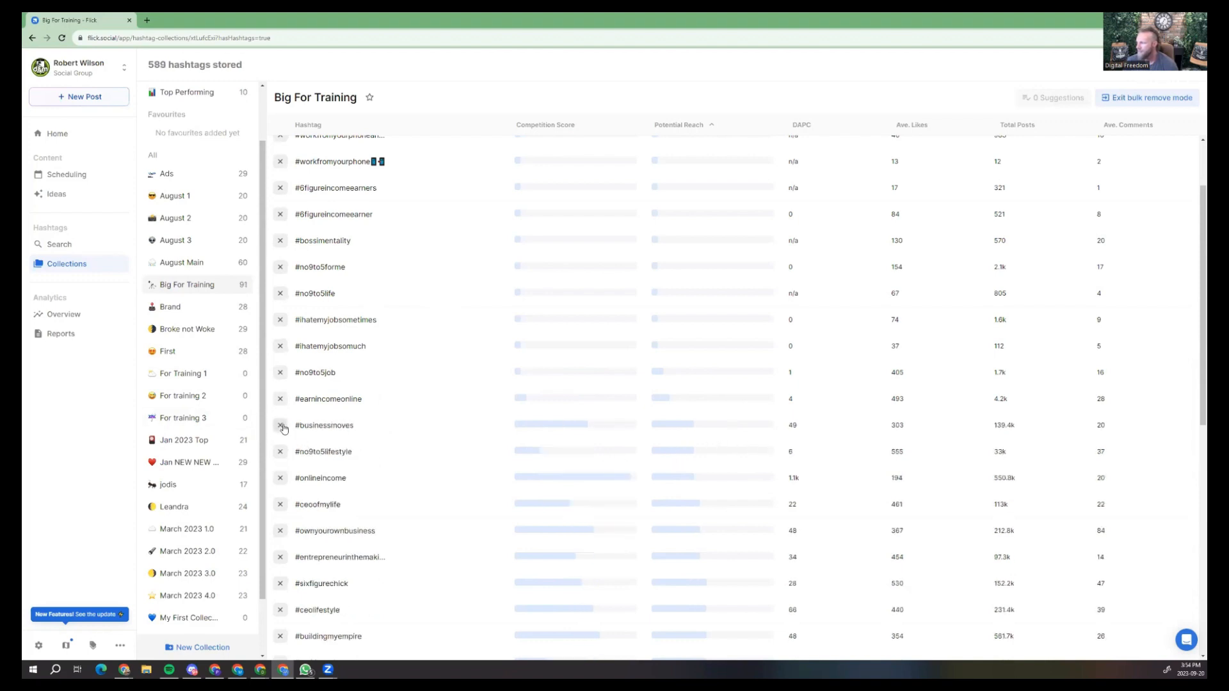
{"action": "left_click", "coordinate": [281, 426]}
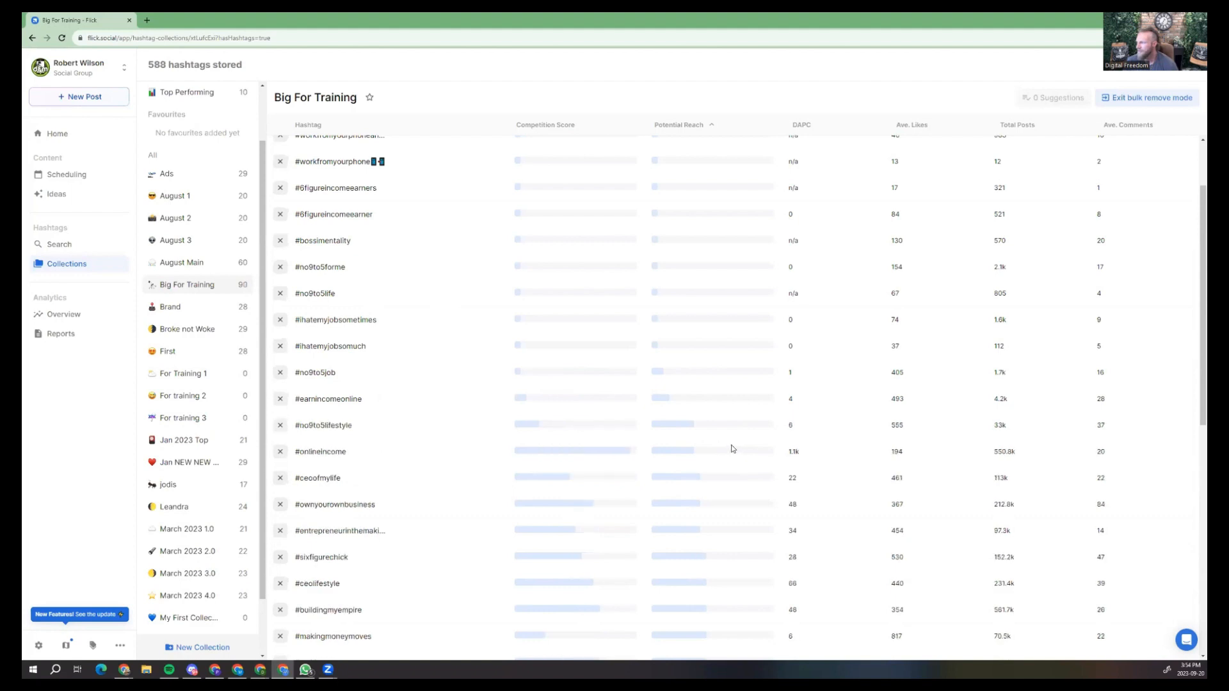
{"action": "left_click", "coordinate": [280, 451]}
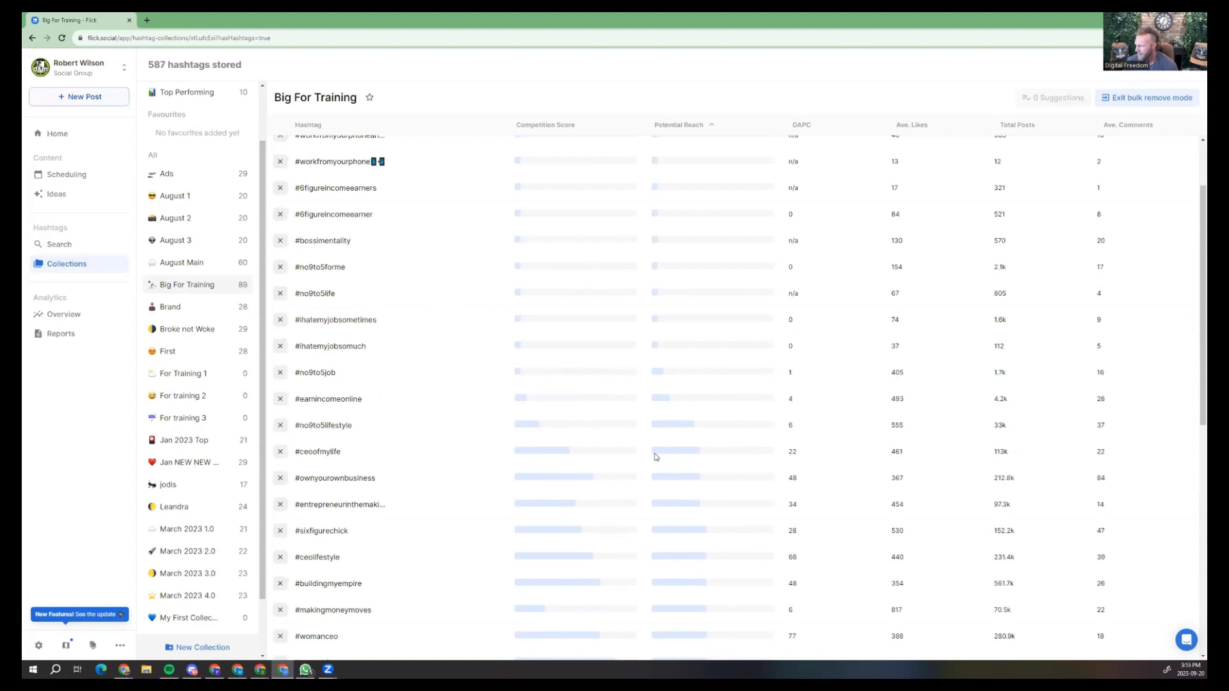
{"action": "left_click", "coordinate": [281, 477]}
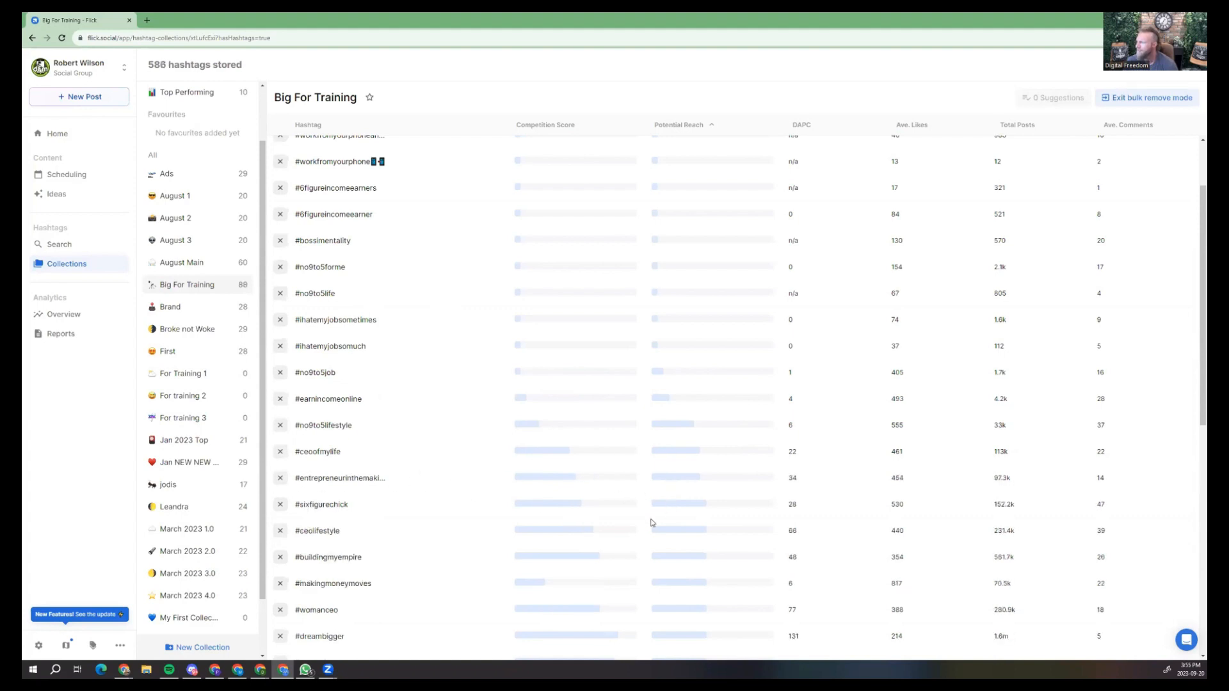
Remove #sixfigurechick, #ceolifestyle and #buildingmyempire from the "Big For Training" collection.
{"action": "scroll", "coordinate": [532, 506], "scroll_direction": "down", "scroll_amount": 2}
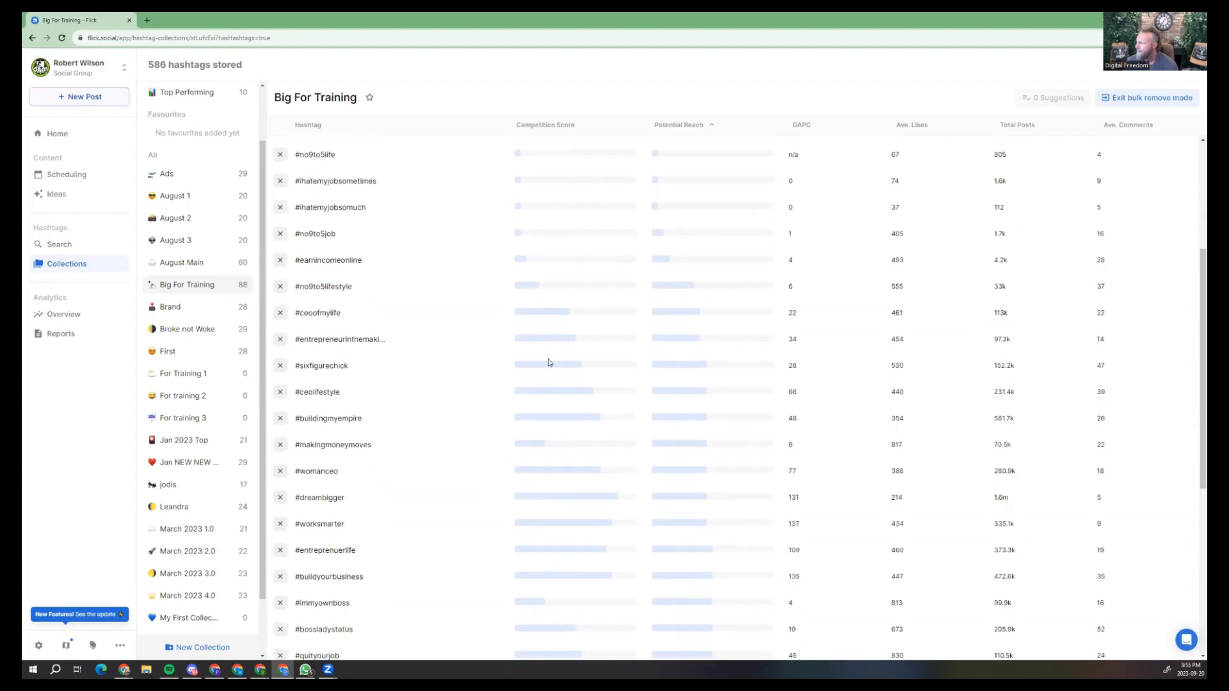
{"action": "left_click", "coordinate": [285, 370]}
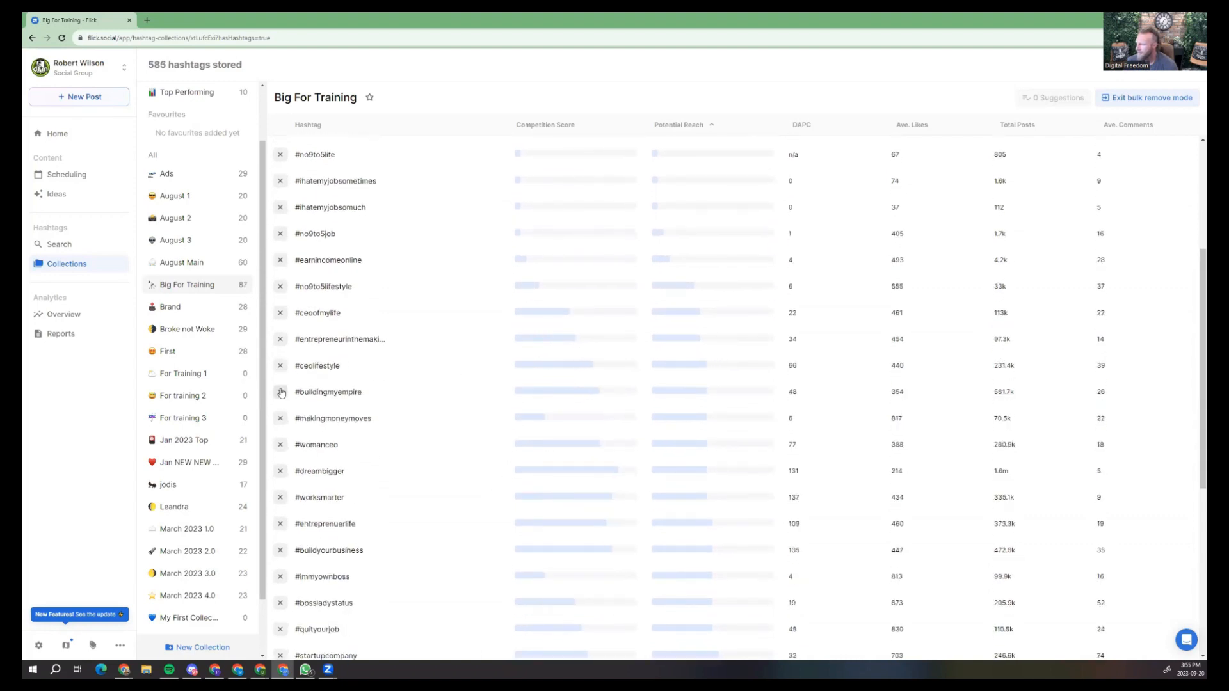
{"action": "left_click", "coordinate": [285, 369]}
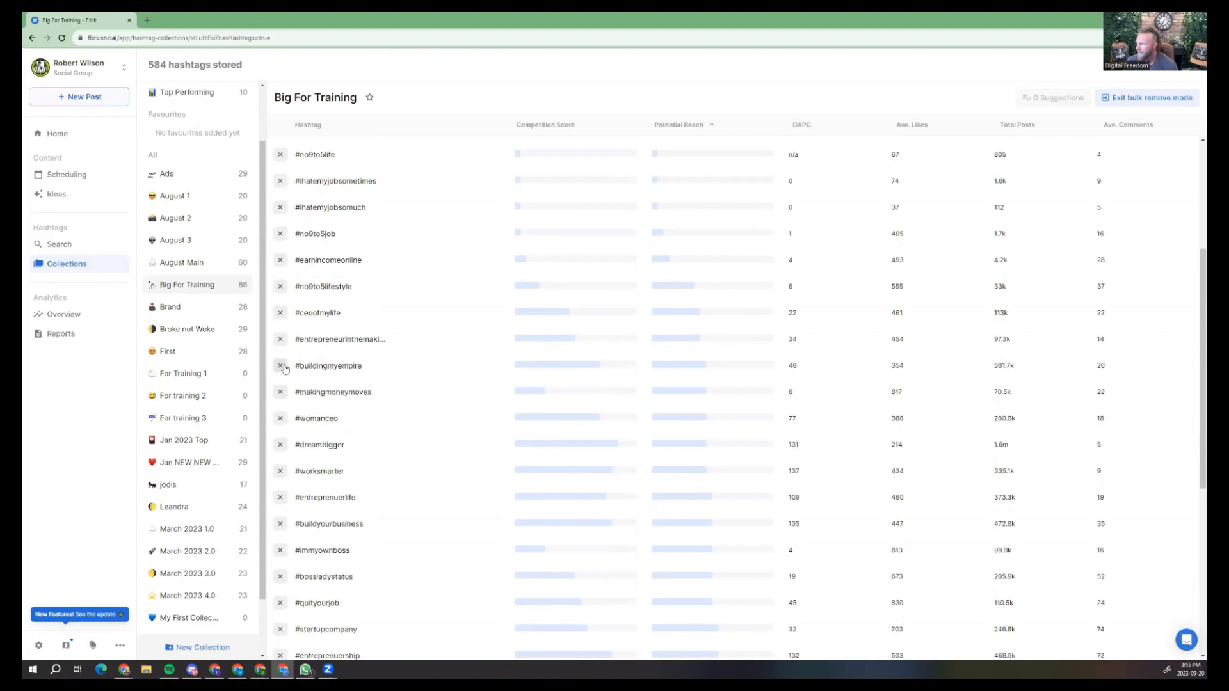
{"action": "left_click", "coordinate": [285, 368]}
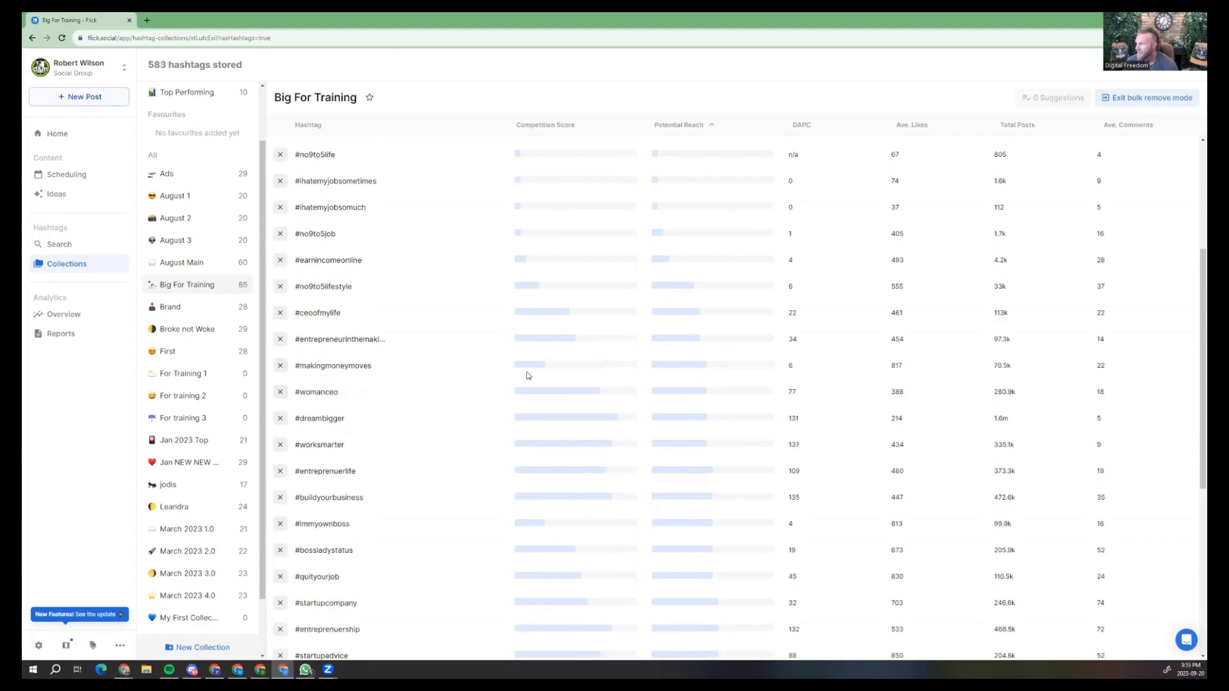
Remove #womanceo, #dreambigger, #worksmarter, #entreprenuerlife and #buildyourbusiness from the "Big For Training" collection.
{"action": "left_click", "coordinate": [280, 393]}
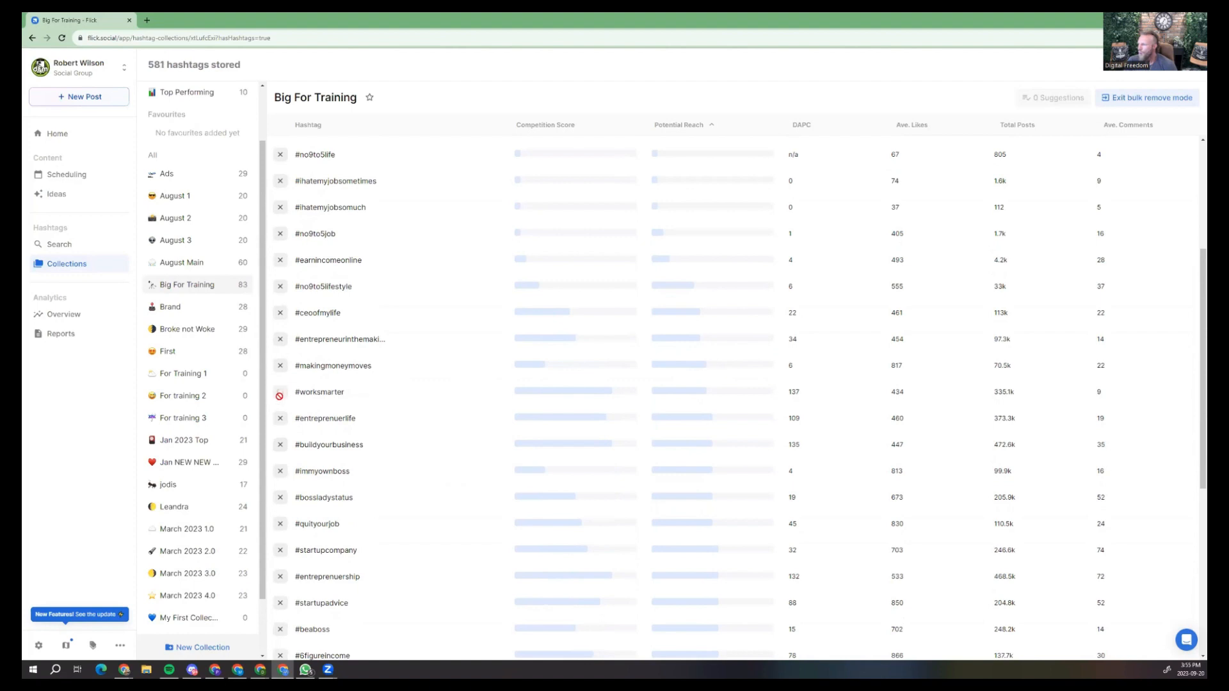
{"action": "left_click", "coordinate": [280, 393]}
{"action": "left_click", "coordinate": [280, 393]}
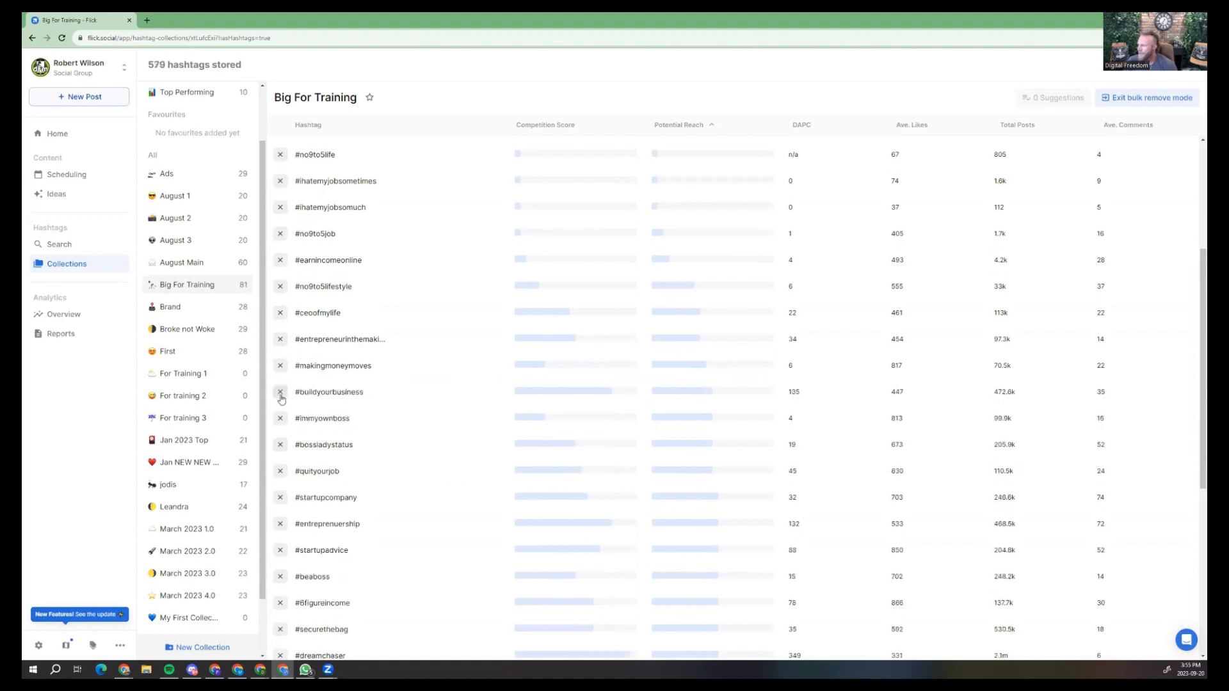
{"action": "left_click", "coordinate": [280, 393]}
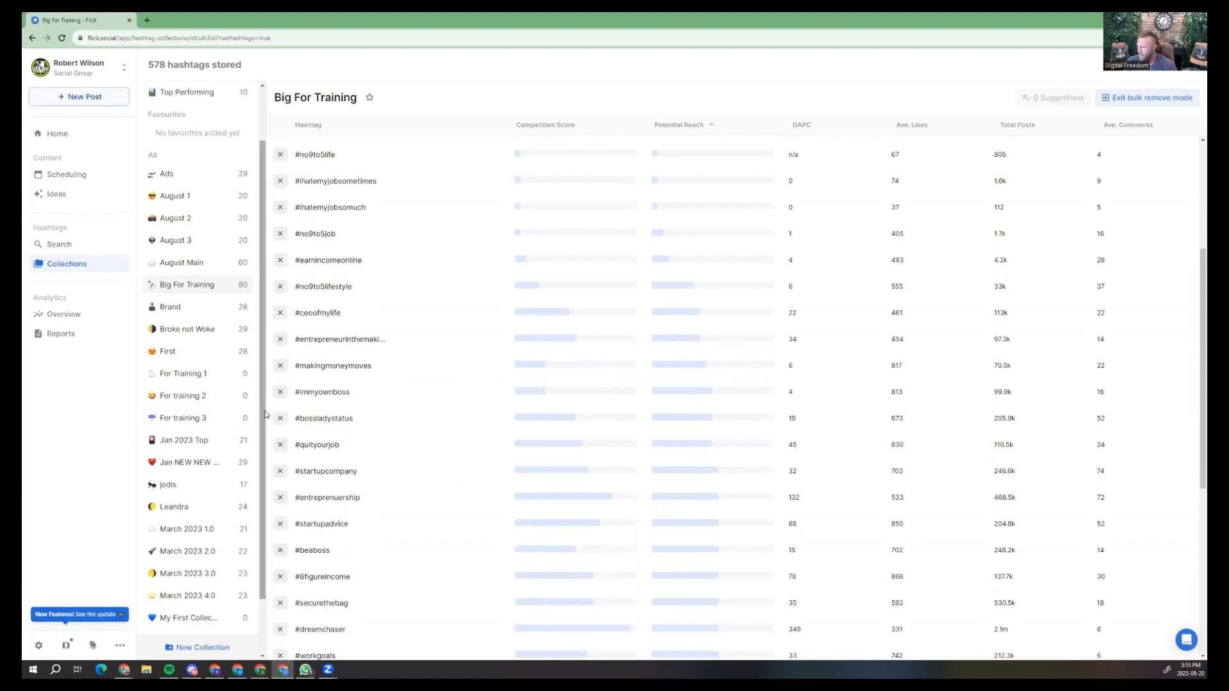
Remove #entreprenuership, #startupadvice, #6figureincome, #dreamchaser and #incomestreams from the "Big For Training" collection.
{"action": "scroll", "coordinate": [340, 491], "scroll_direction": "down", "scroll_amount": 2}
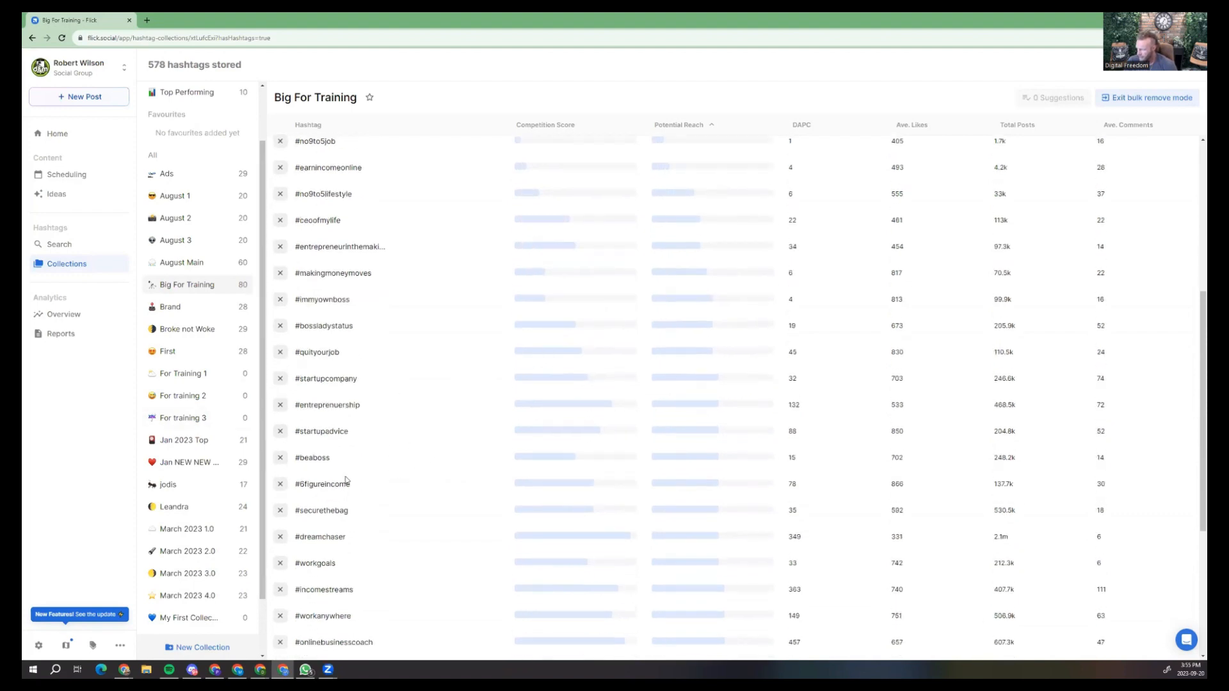
{"action": "scroll", "coordinate": [490, 403], "scroll_direction": "down", "scroll_amount": 1}
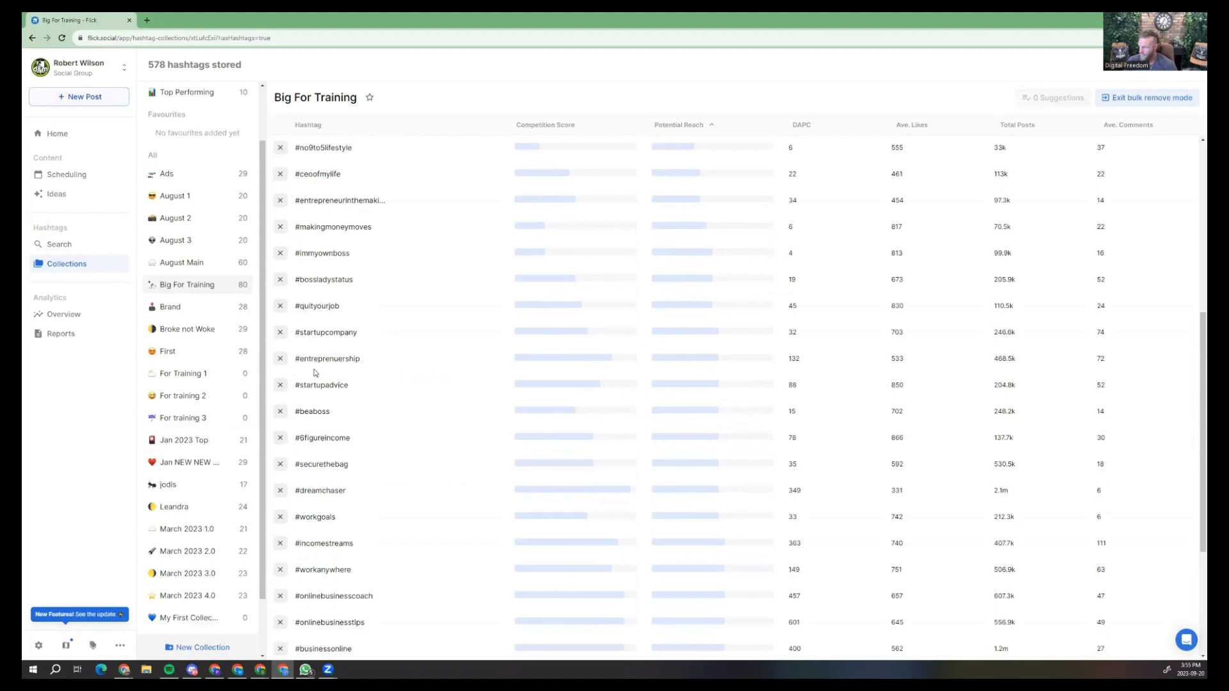
{"action": "left_click", "coordinate": [279, 359]}
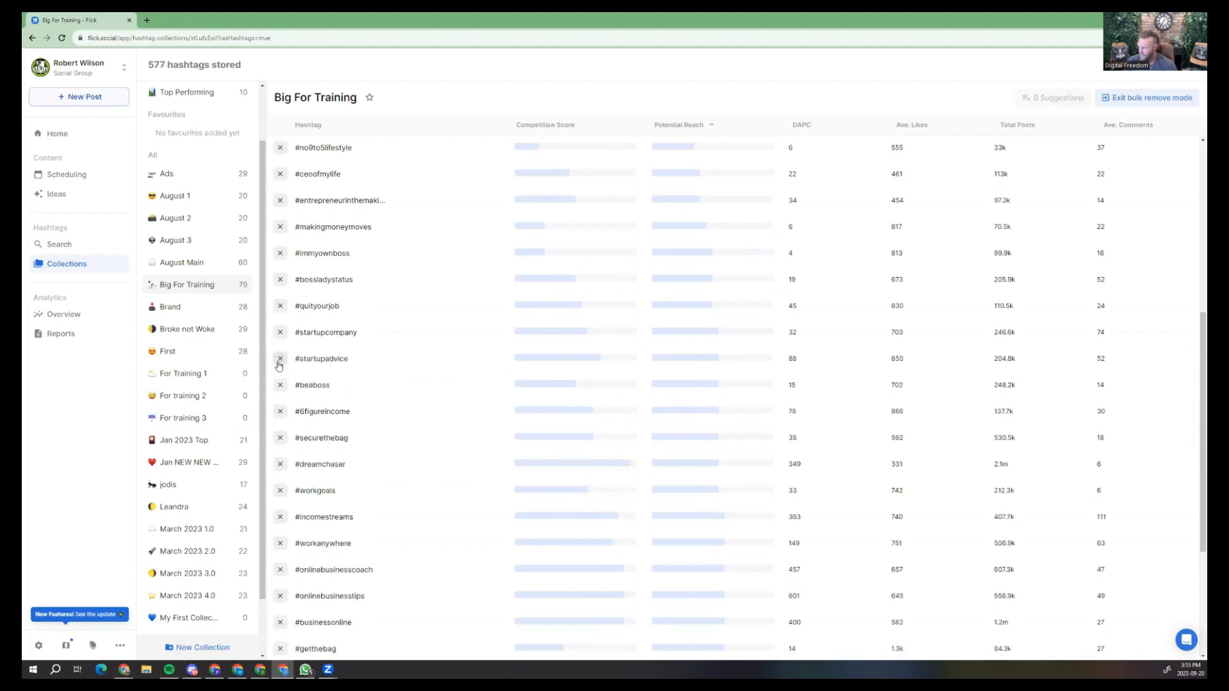
{"action": "left_click", "coordinate": [279, 362]}
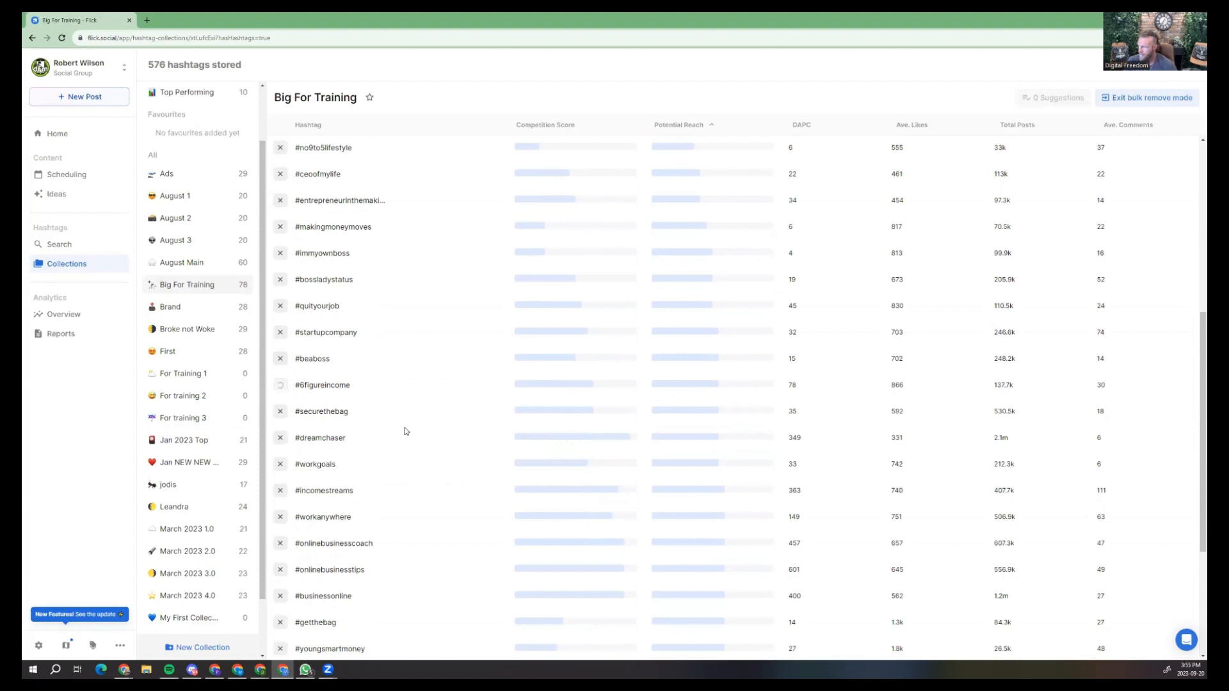
{"action": "left_click", "coordinate": [279, 411]}
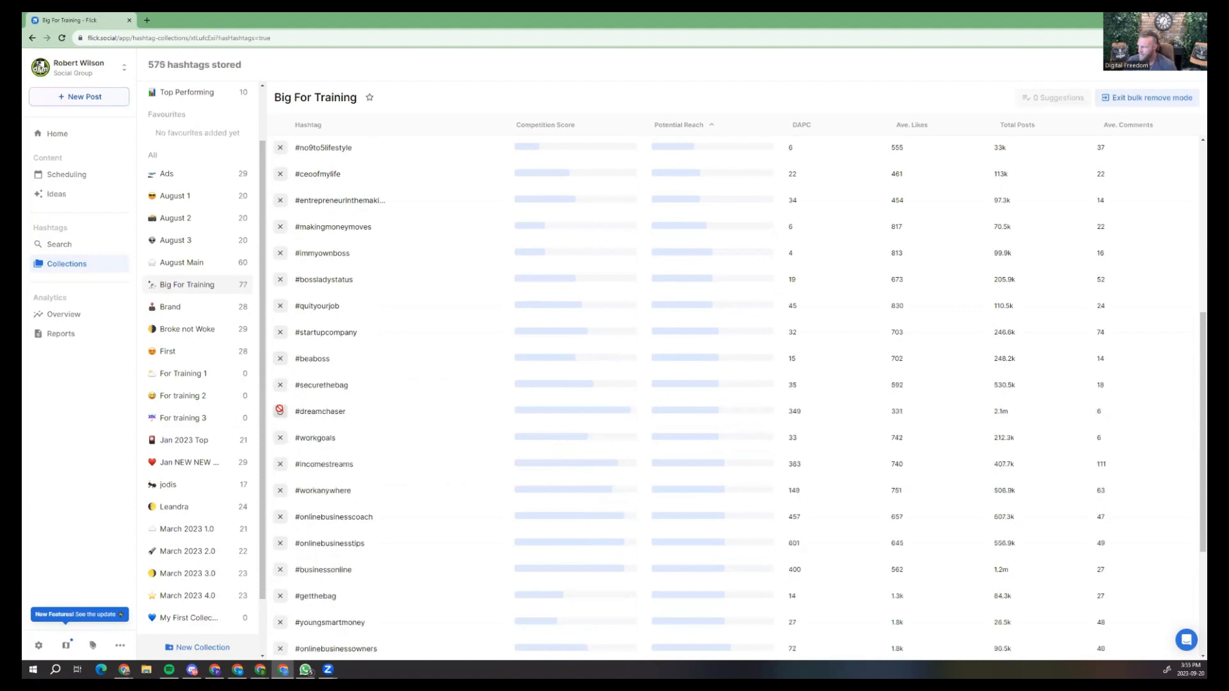
{"action": "left_click", "coordinate": [280, 437]}
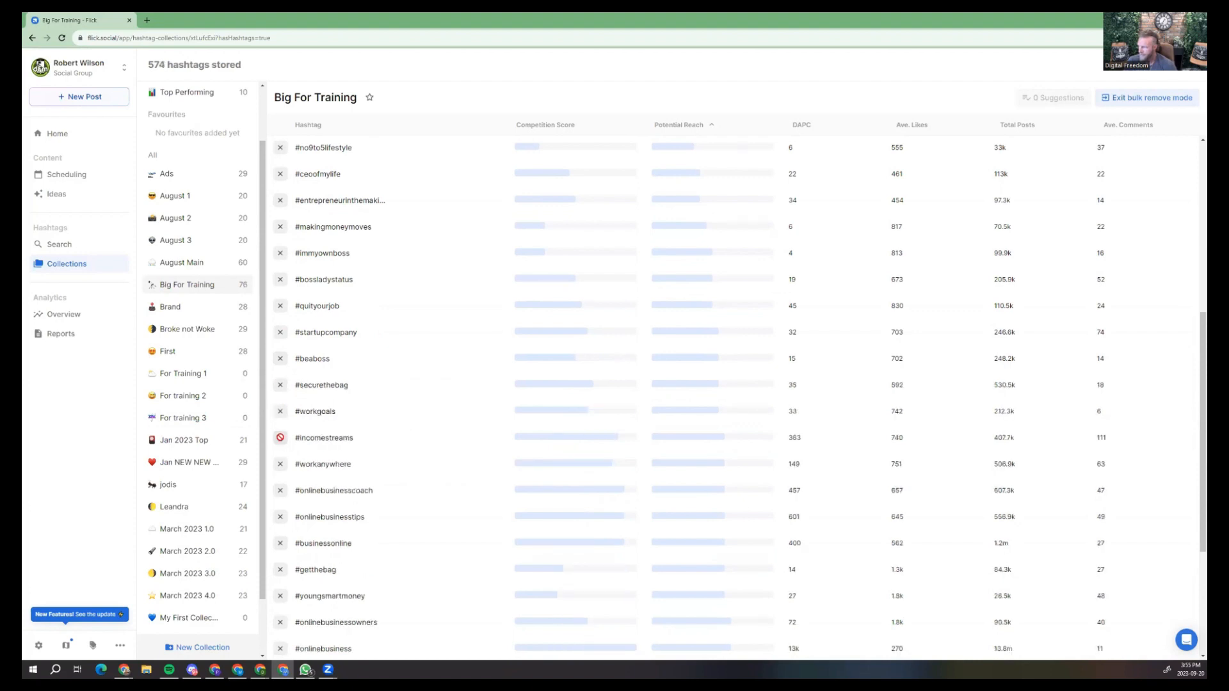
Remove #workanywhere, #onlinebusinesscoach, #onlinebusinesstips and #businessonline from the "Big For Training" collection.
{"action": "scroll", "coordinate": [381, 451], "scroll_direction": "down", "scroll_amount": 3}
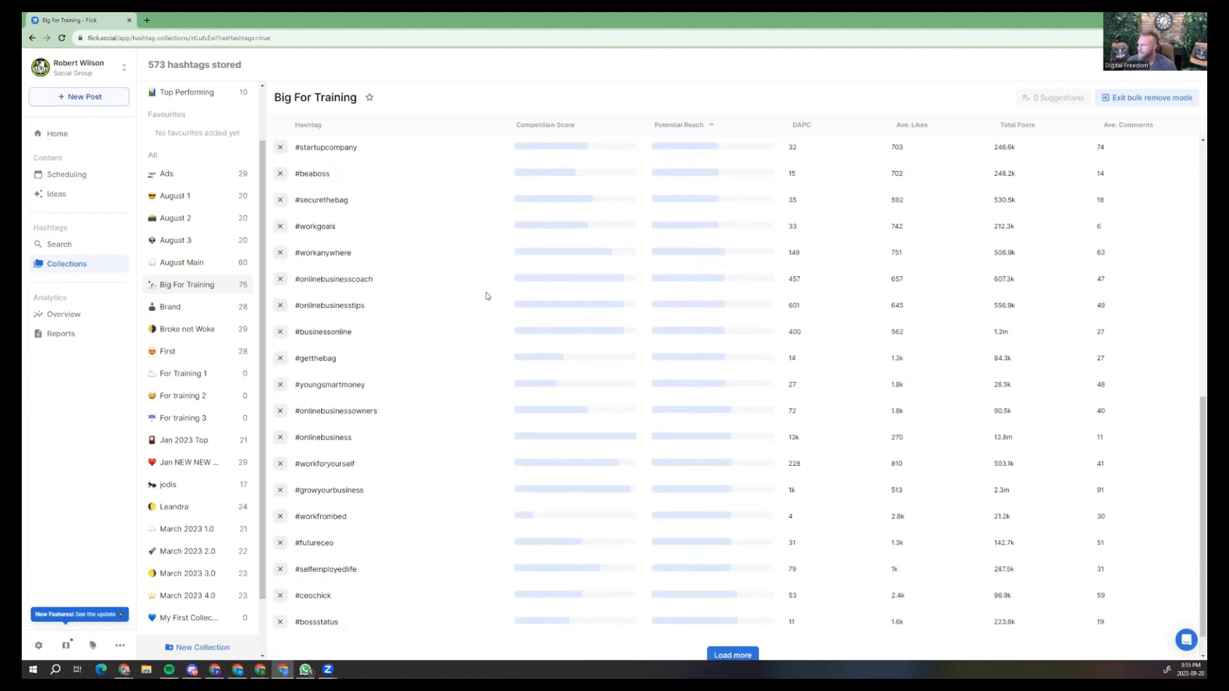
{"action": "left_click", "coordinate": [282, 252]}
{"action": "left_click", "coordinate": [282, 253]}
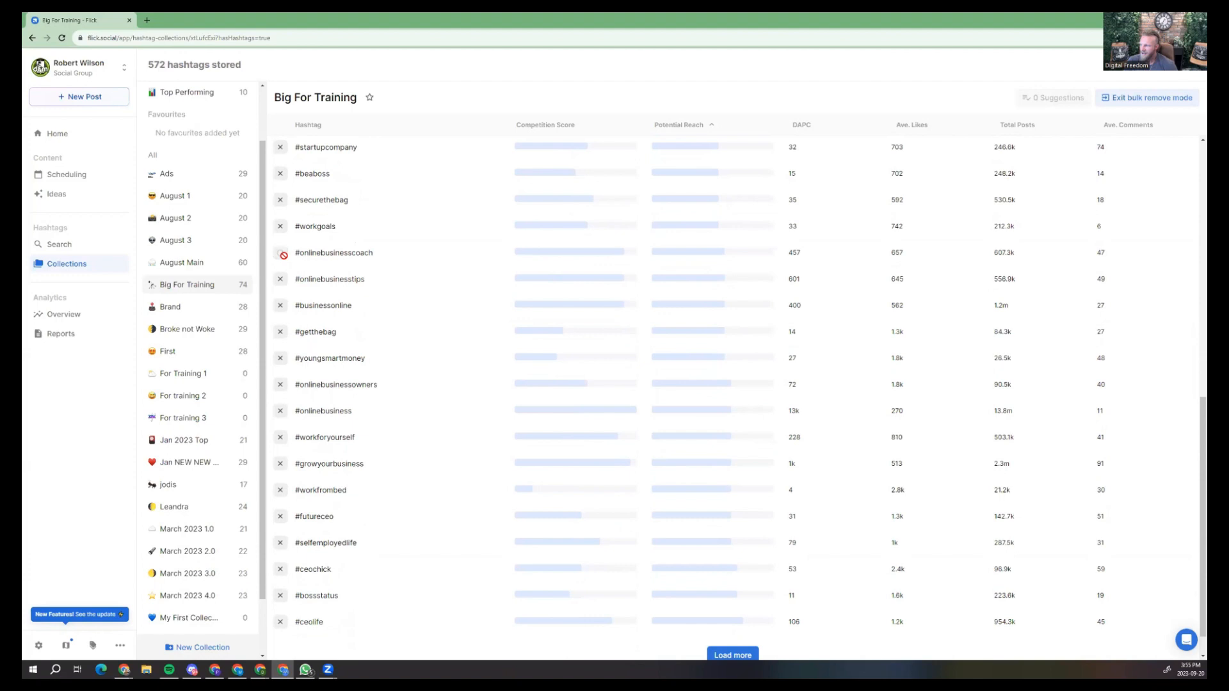
{"action": "left_click", "coordinate": [282, 253]}
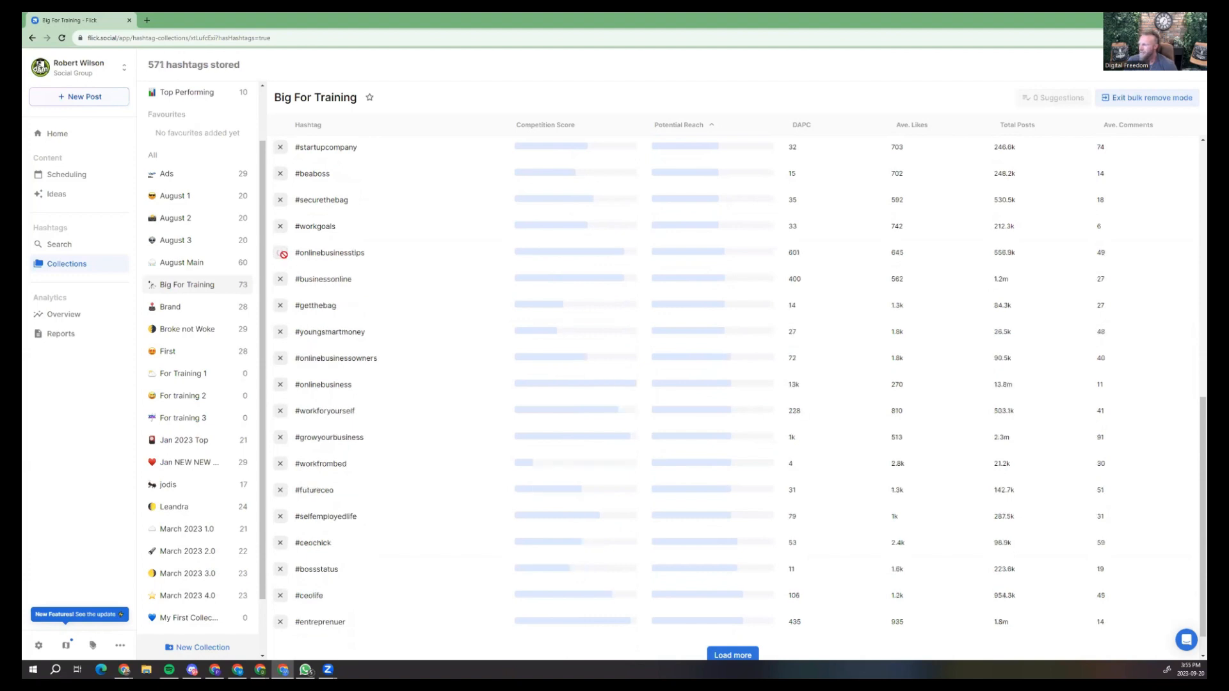
{"action": "left_click", "coordinate": [281, 253]}
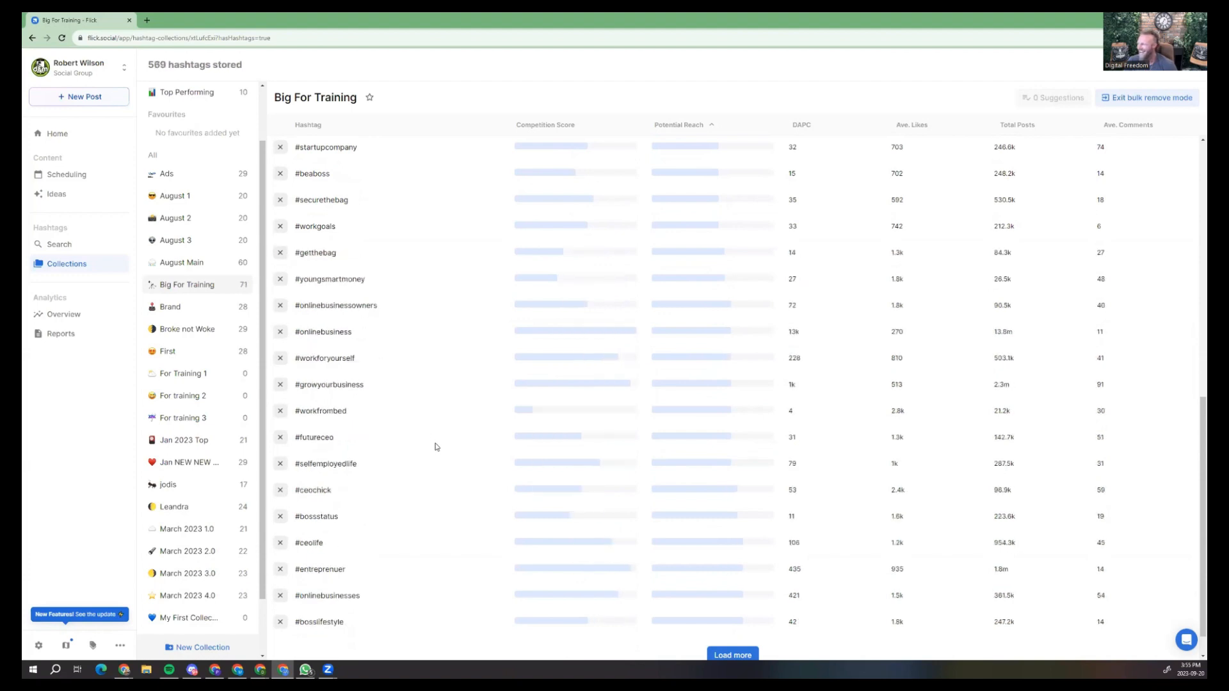
Remove #onlinebusiness, #workforyourself and #growyourbusiness from the "Big For Training" collection.
{"action": "left_click", "coordinate": [280, 333]}
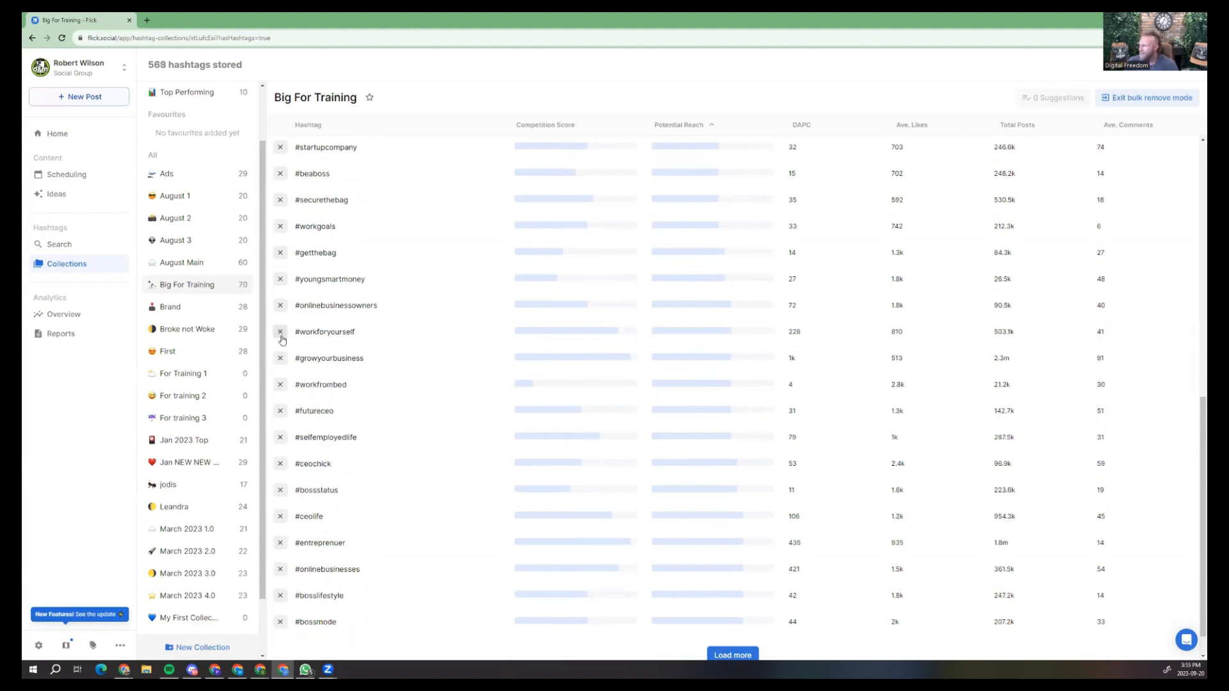
{"action": "left_click", "coordinate": [280, 332]}
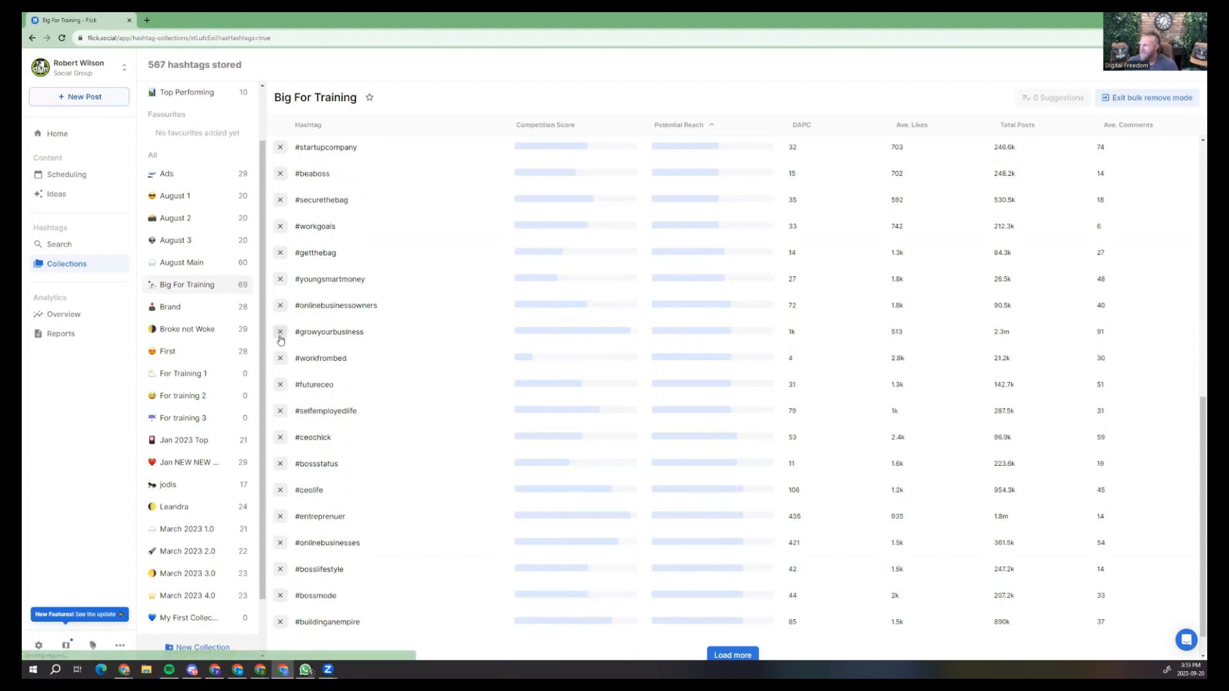
{"action": "left_click", "coordinate": [279, 332]}
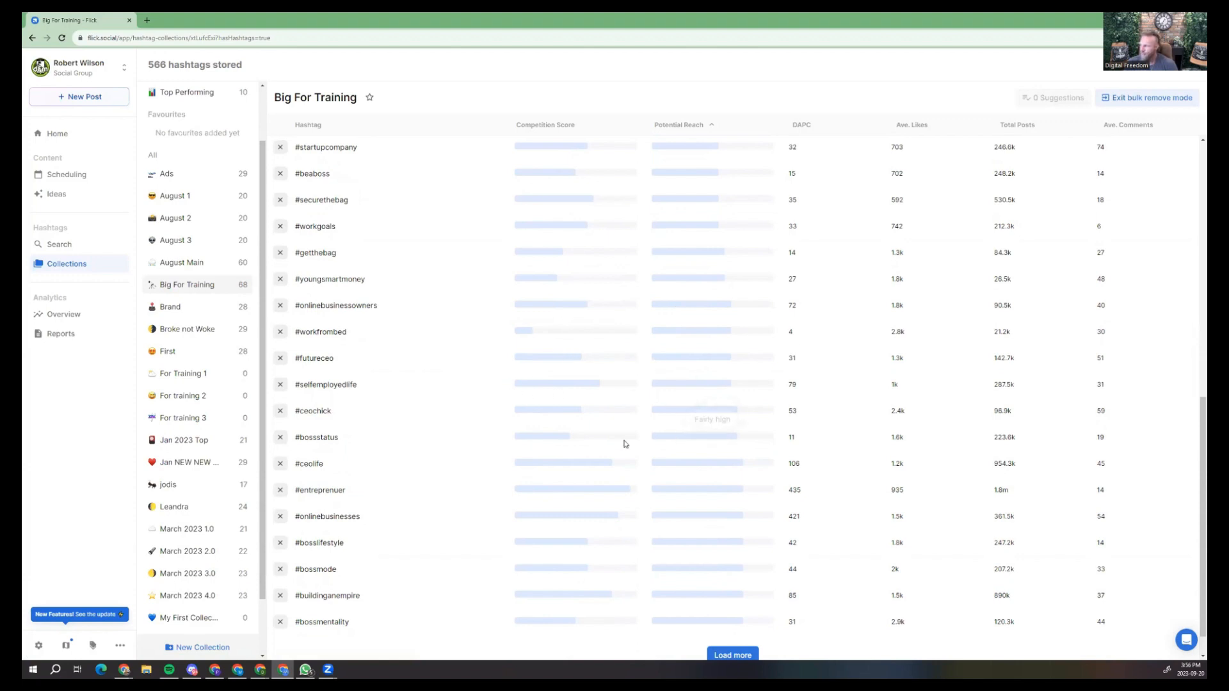
Remove #entreprenuer, #onlinebusinesses and #hustlemode from "Big For Training", and load more of its hashtags.
{"action": "scroll", "coordinate": [602, 442], "scroll_direction": "down", "scroll_amount": 1}
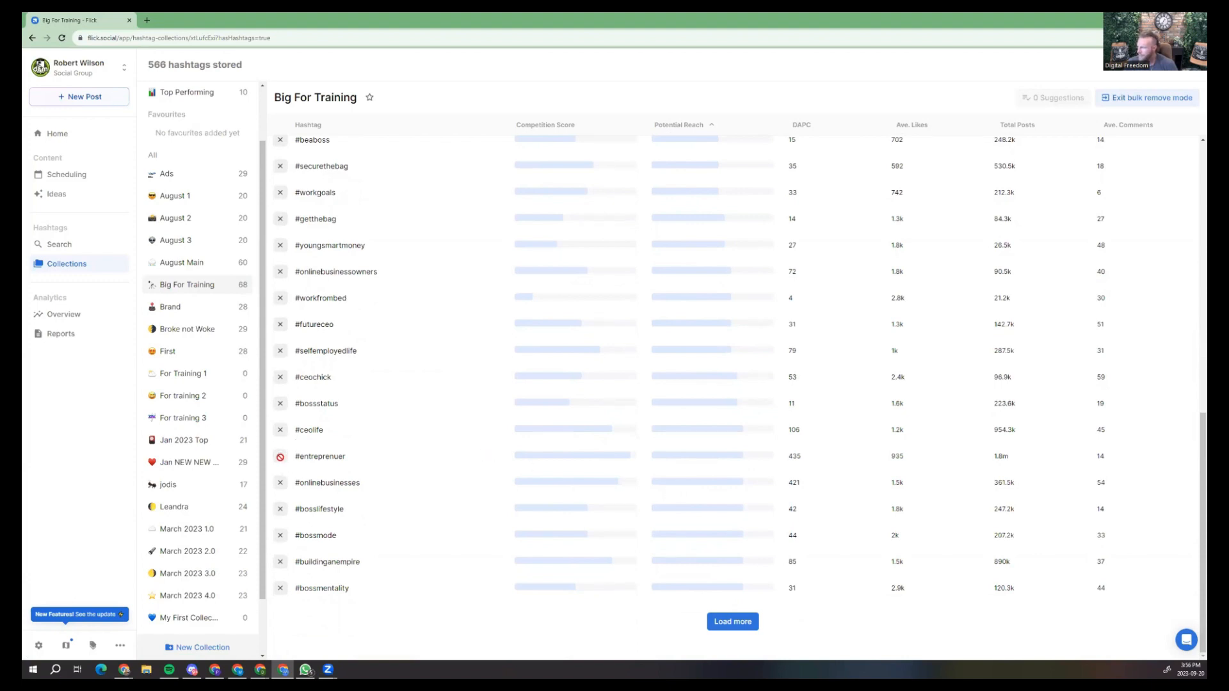
{"action": "left_click", "coordinate": [280, 457]}
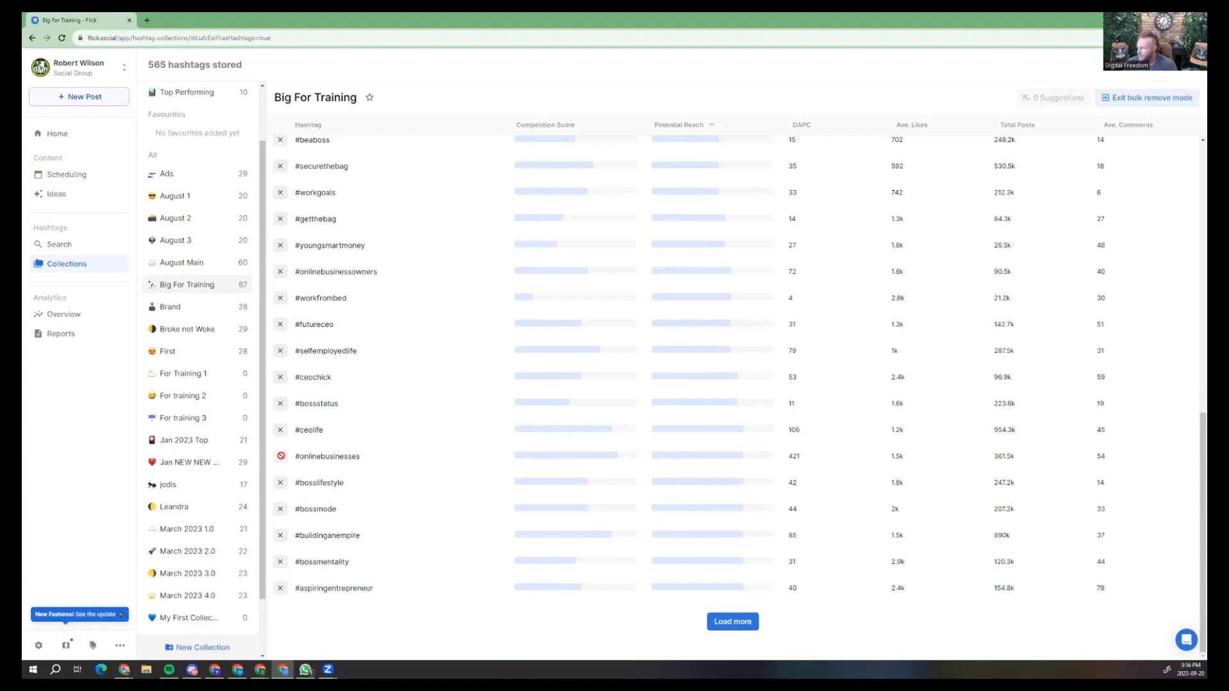
{"action": "left_click", "coordinate": [280, 455]}
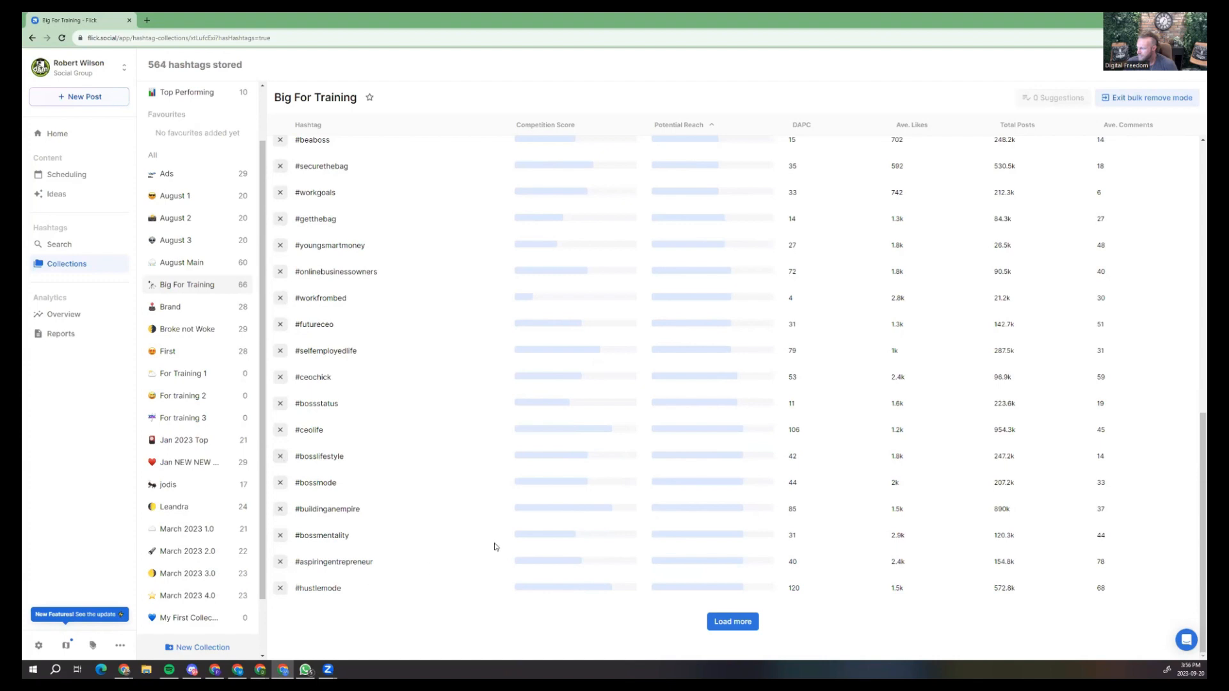
{"action": "left_click", "coordinate": [736, 623]}
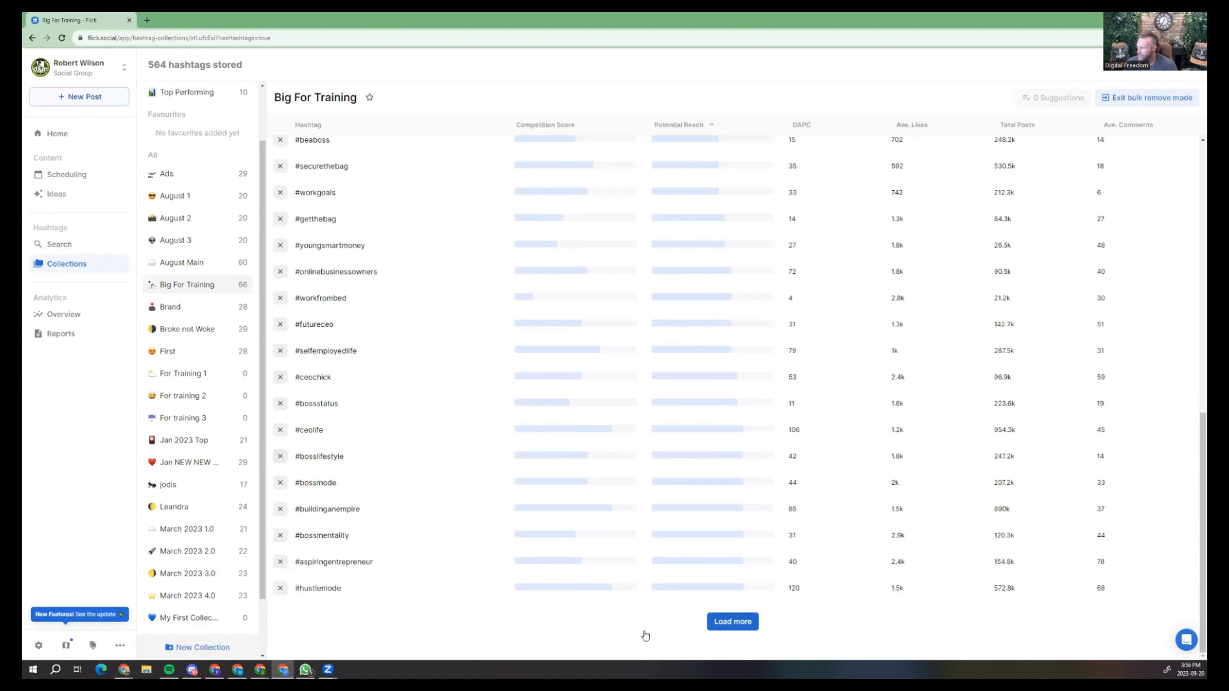
{"action": "left_click", "coordinate": [281, 588]}
Remove #businessgoals, #wealthbuilding, #beyourownboss, #goalgetter and #startabusiness from the "Big For Training" collection.
{"action": "scroll", "coordinate": [512, 518], "scroll_direction": "down", "scroll_amount": 2}
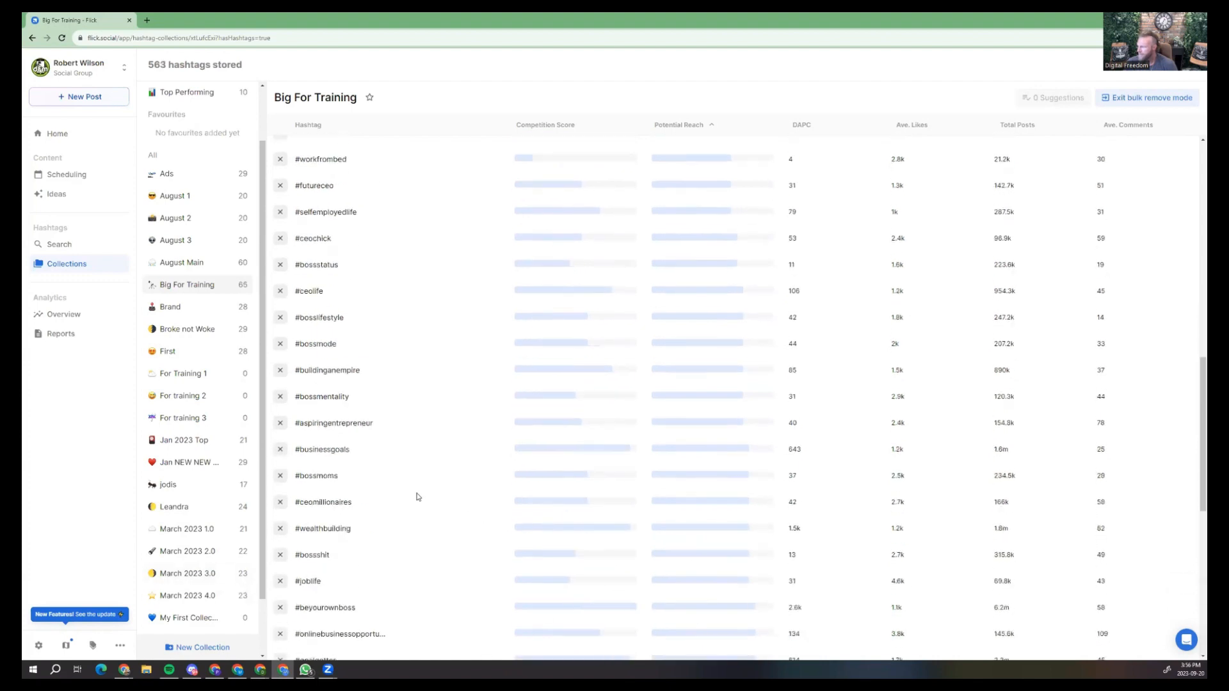
{"action": "left_click", "coordinate": [280, 450]}
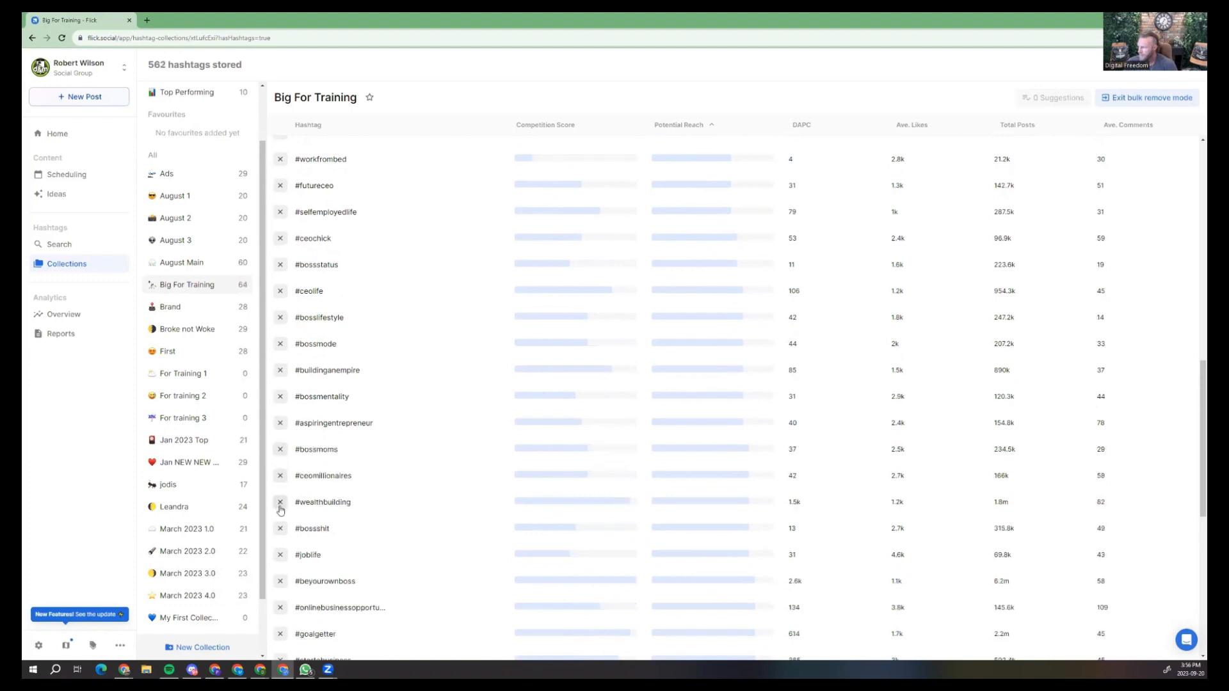
{"action": "left_click", "coordinate": [280, 504]}
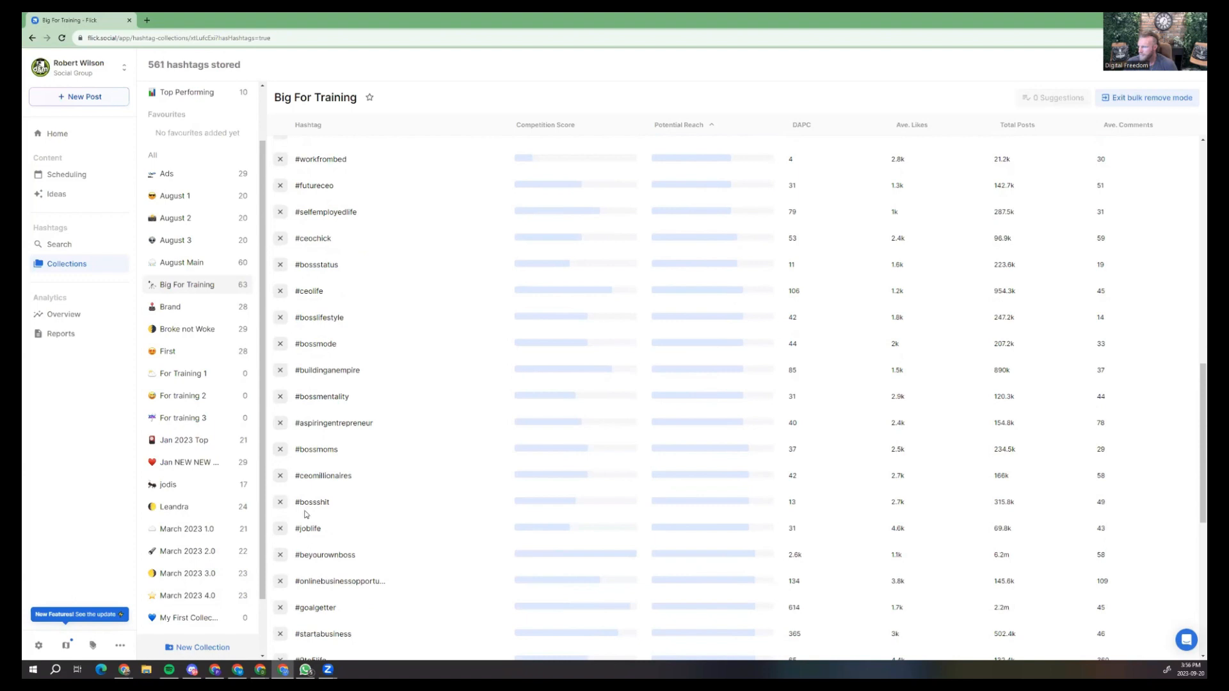
{"action": "scroll", "coordinate": [382, 458], "scroll_direction": "down", "scroll_amount": 2}
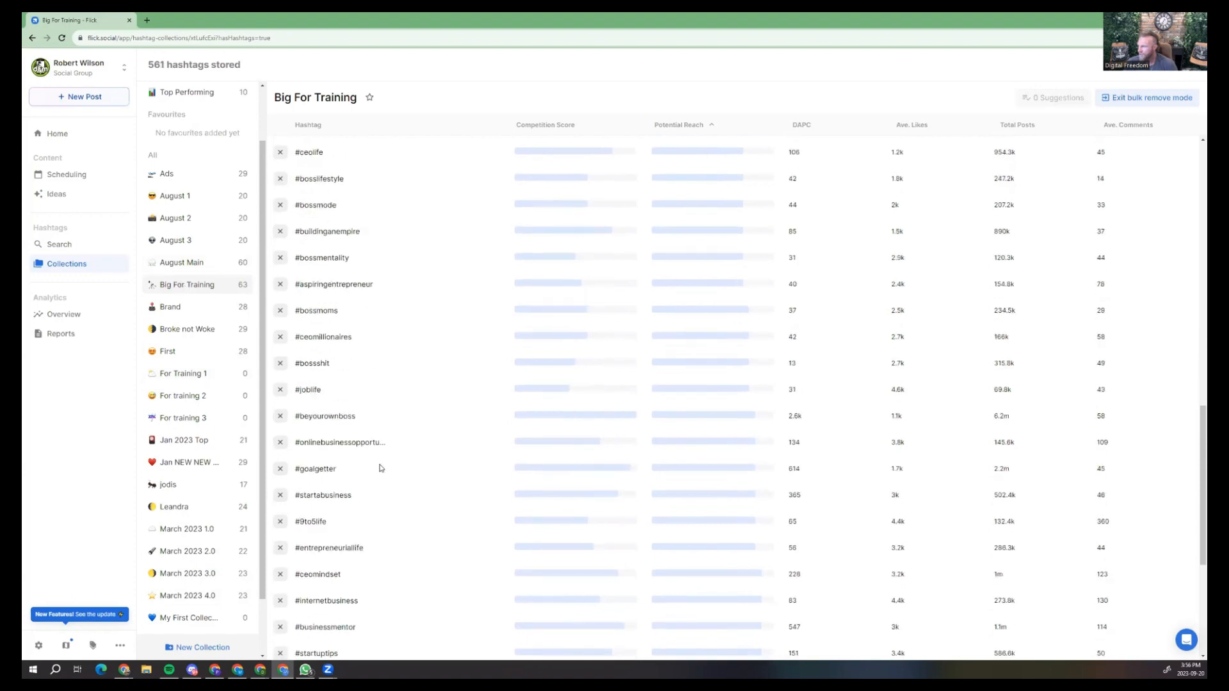
{"action": "left_click", "coordinate": [280, 416]}
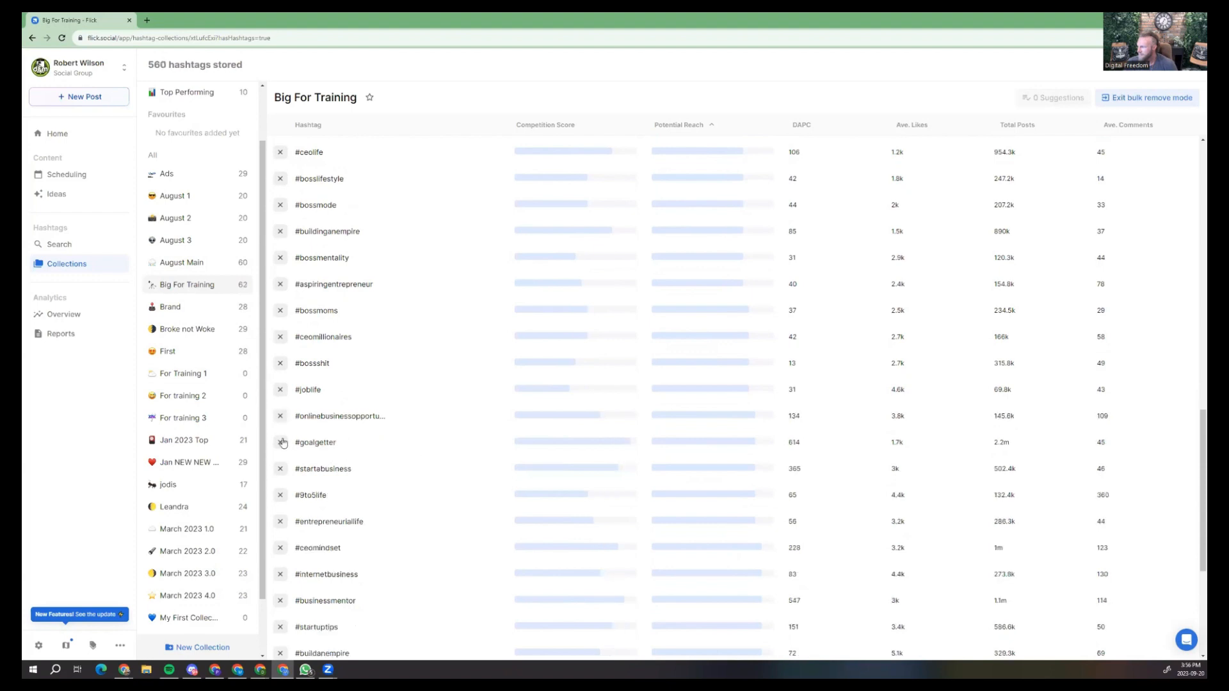
{"action": "left_click", "coordinate": [280, 442]}
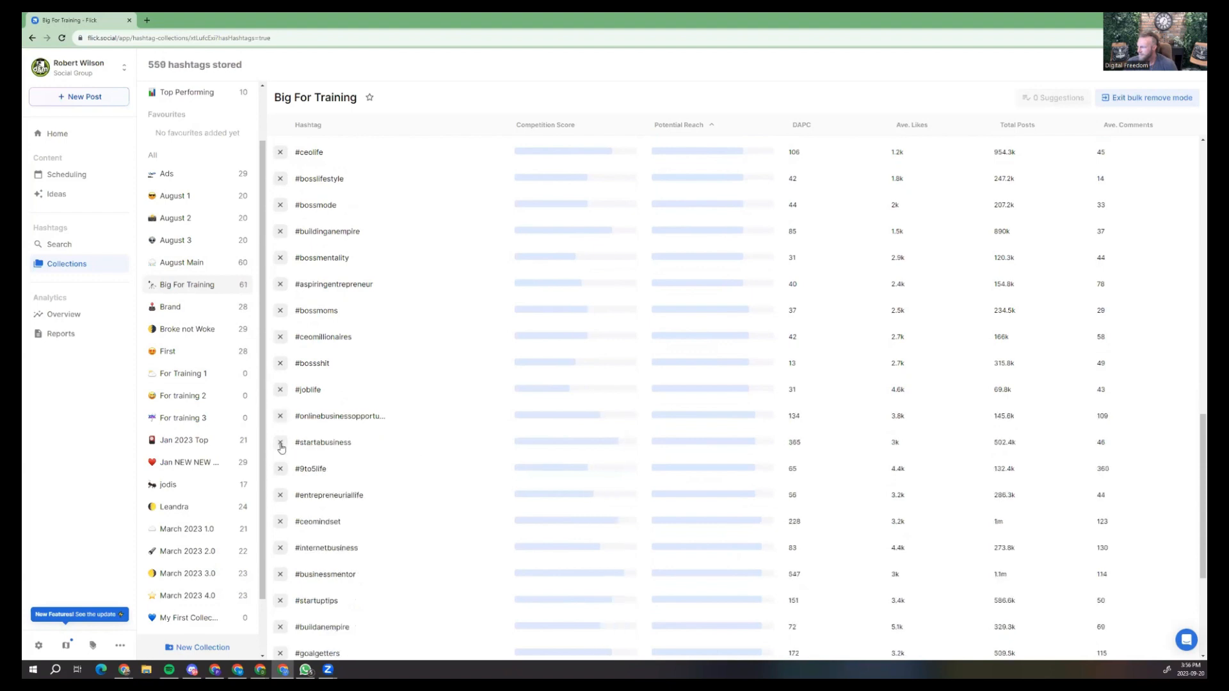
{"action": "left_click", "coordinate": [280, 442]}
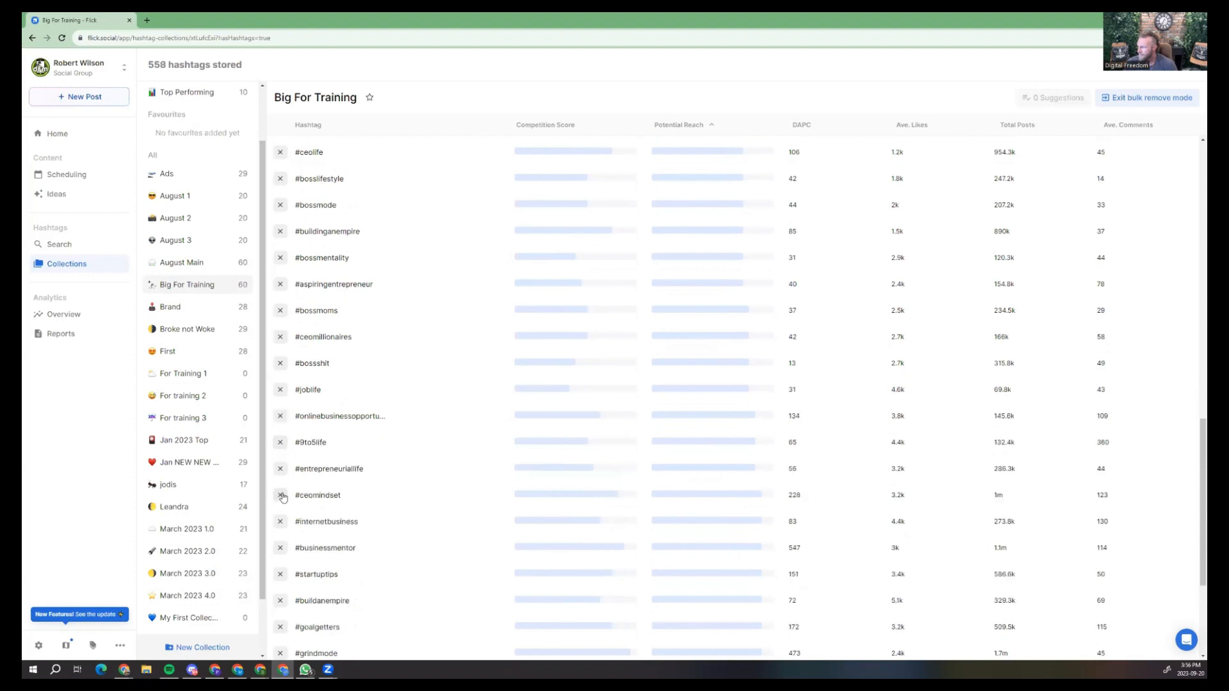
Remove #grindmode from the "Big For Training" collection and exit bulk remove mode.
{"action": "scroll", "coordinate": [282, 496], "scroll_direction": "down", "scroll_amount": 3}
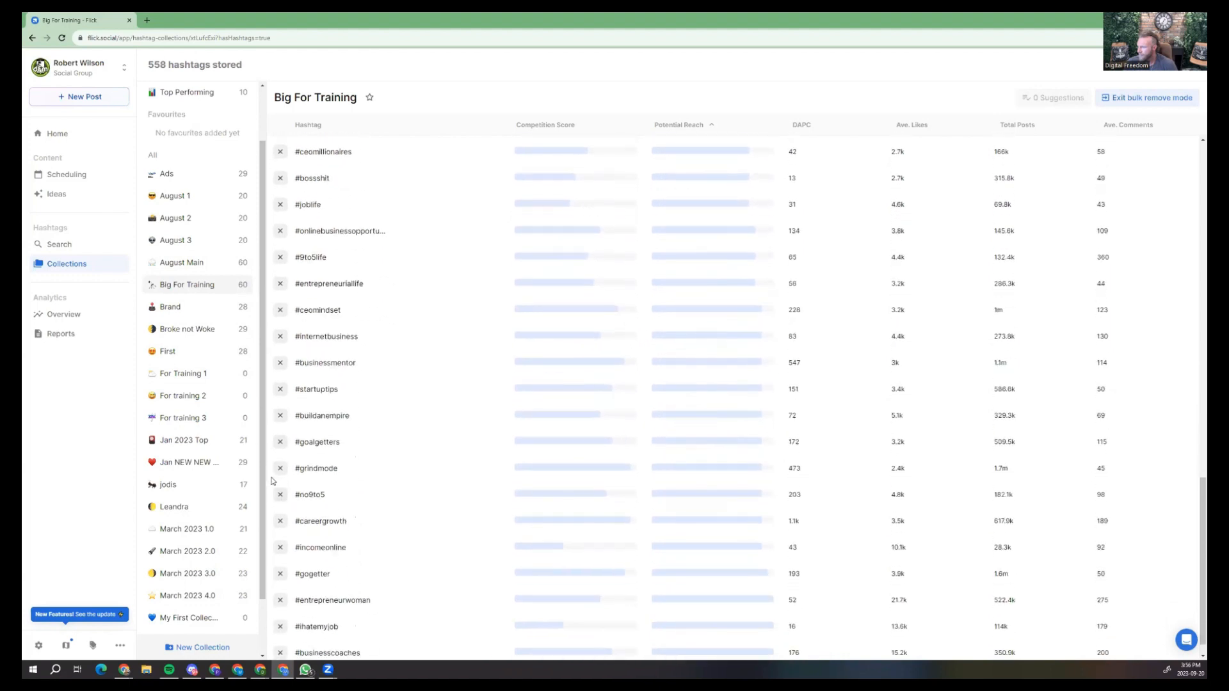
{"action": "left_click", "coordinate": [280, 468]}
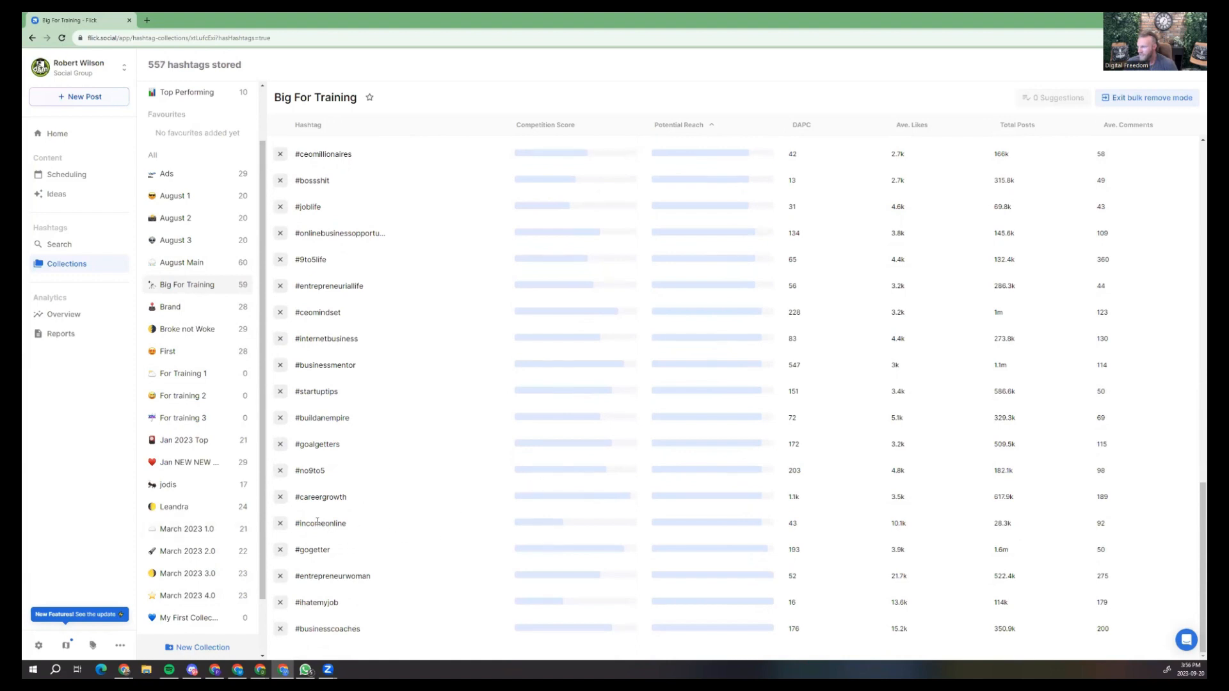
{"action": "left_click_drag", "start_coordinate": [320, 524], "coordinate": [352, 525]}
{"action": "left_click", "coordinate": [352, 524]}
{"action": "scroll", "coordinate": [595, 478], "scroll_direction": "up", "scroll_amount": 15}
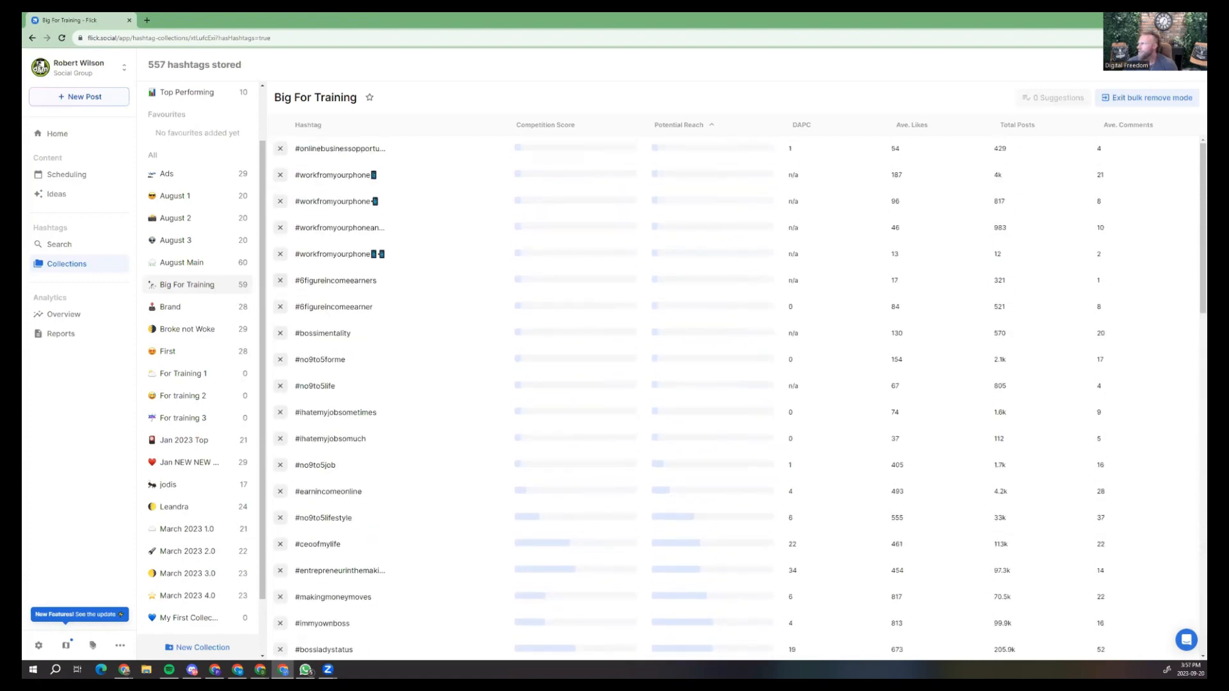
{"action": "left_click", "coordinate": [1159, 100]}
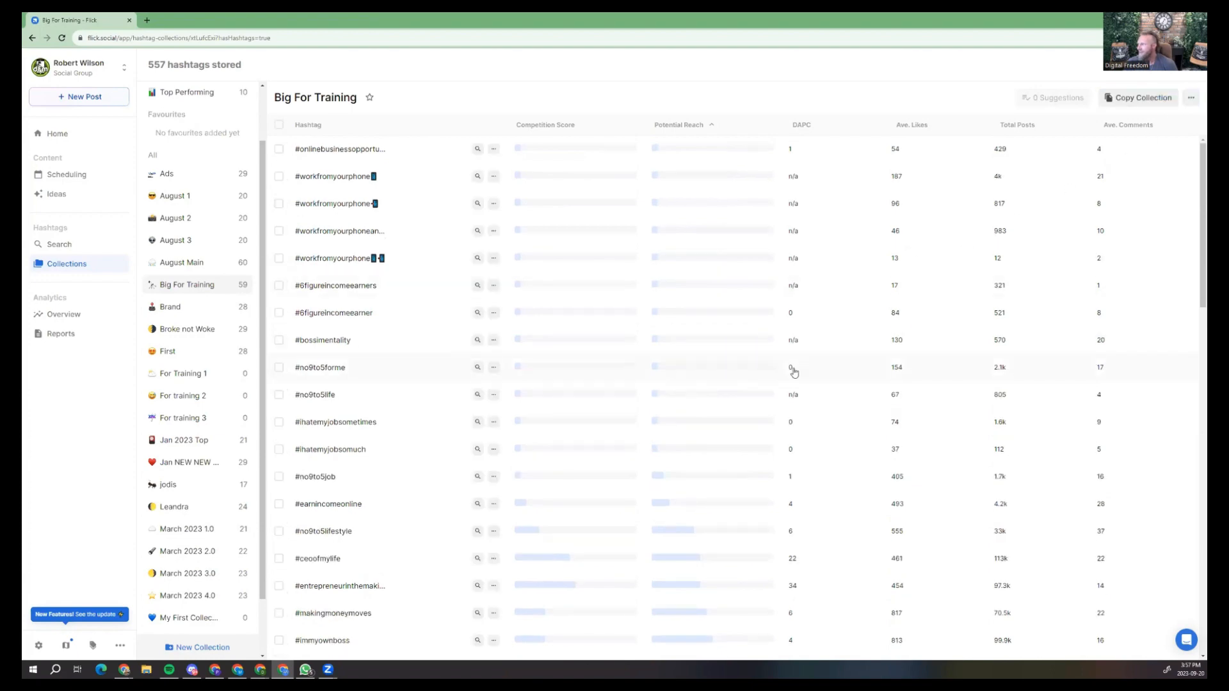
Save #businesscoaches, #ihatemyjob, #entrepreneurwoman, #gogetter and #incomeonline from "Big For Training" to the "For Training 1" collection.
{"action": "scroll", "coordinate": [565, 423], "scroll_direction": "down", "scroll_amount": 10}
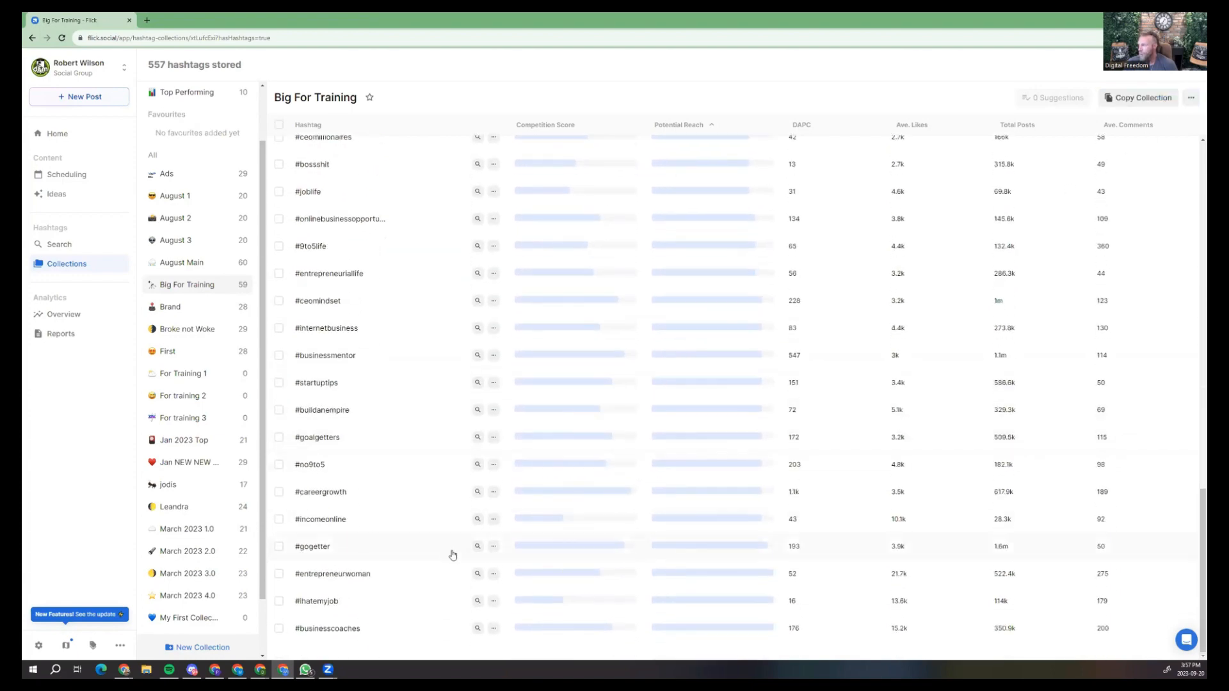
{"action": "left_click", "coordinate": [279, 628]}
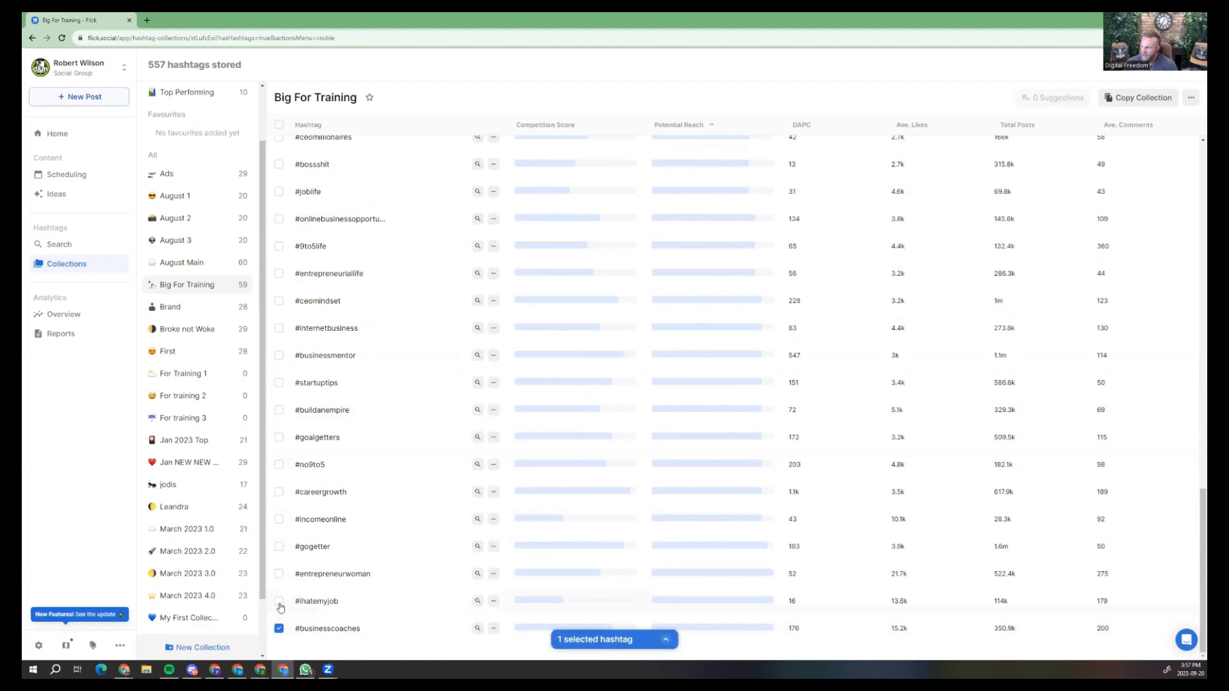
{"action": "left_click", "coordinate": [279, 601]}
{"action": "left_click", "coordinate": [279, 574]}
{"action": "left_click", "coordinate": [279, 546]}
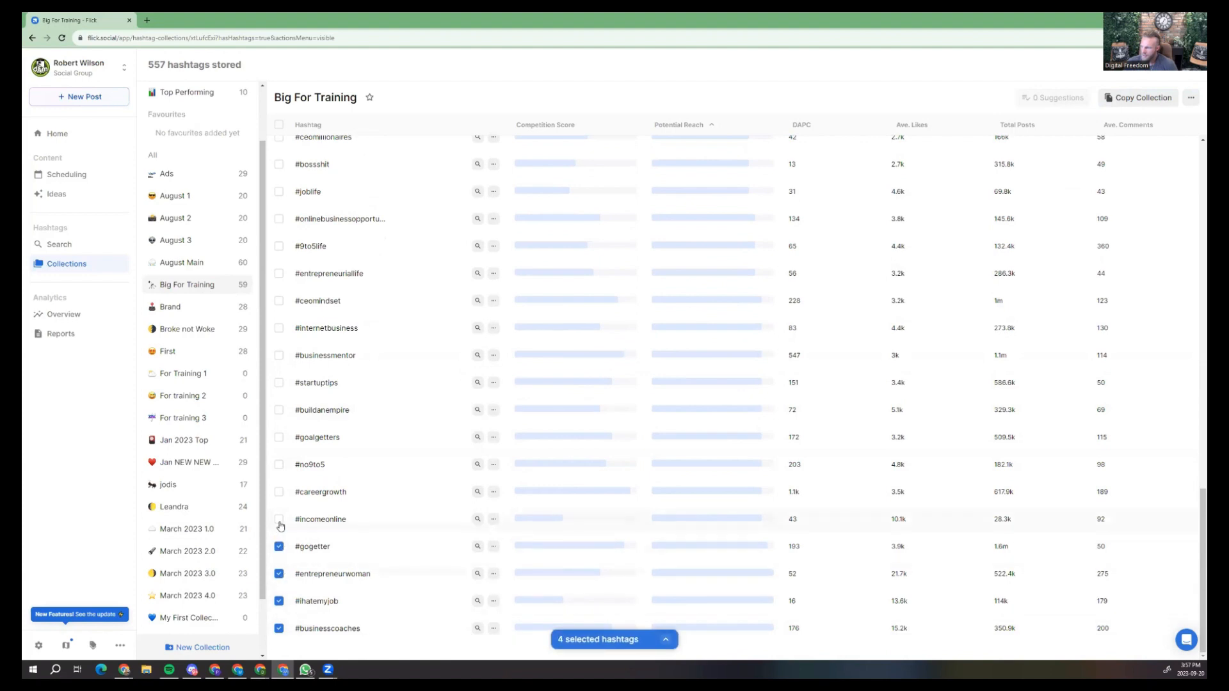
{"action": "left_click", "coordinate": [279, 519]}
{"action": "left_click", "coordinate": [666, 640]}
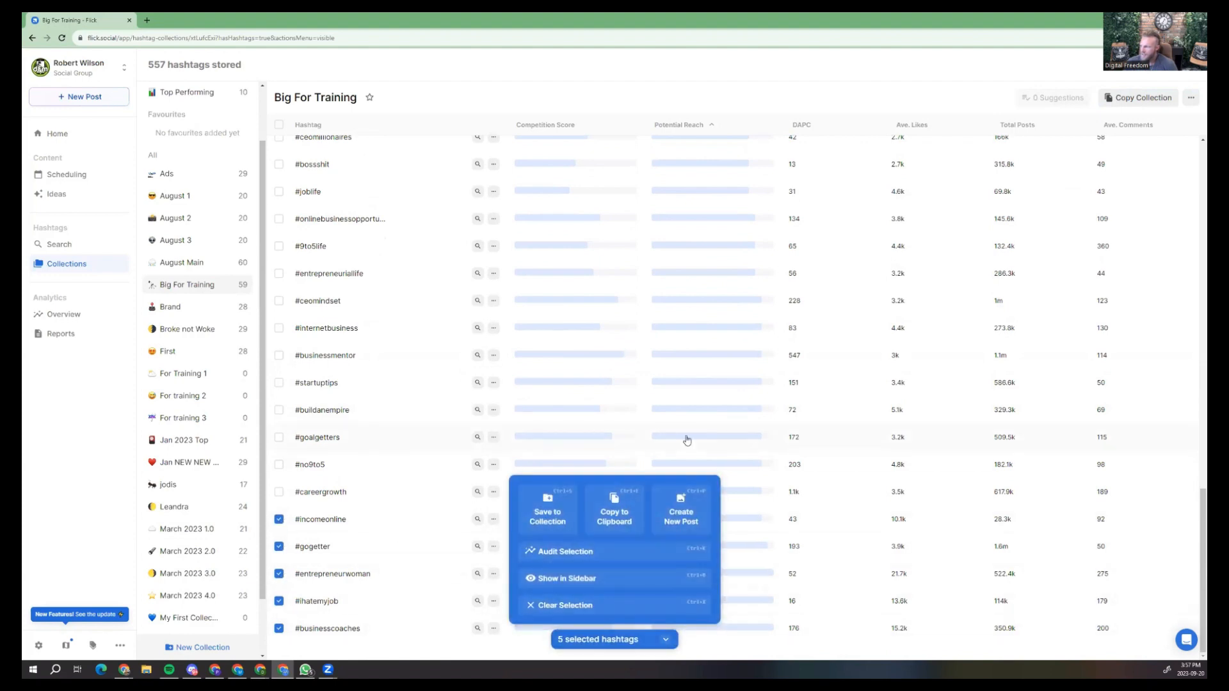
{"action": "left_click", "coordinate": [549, 515]}
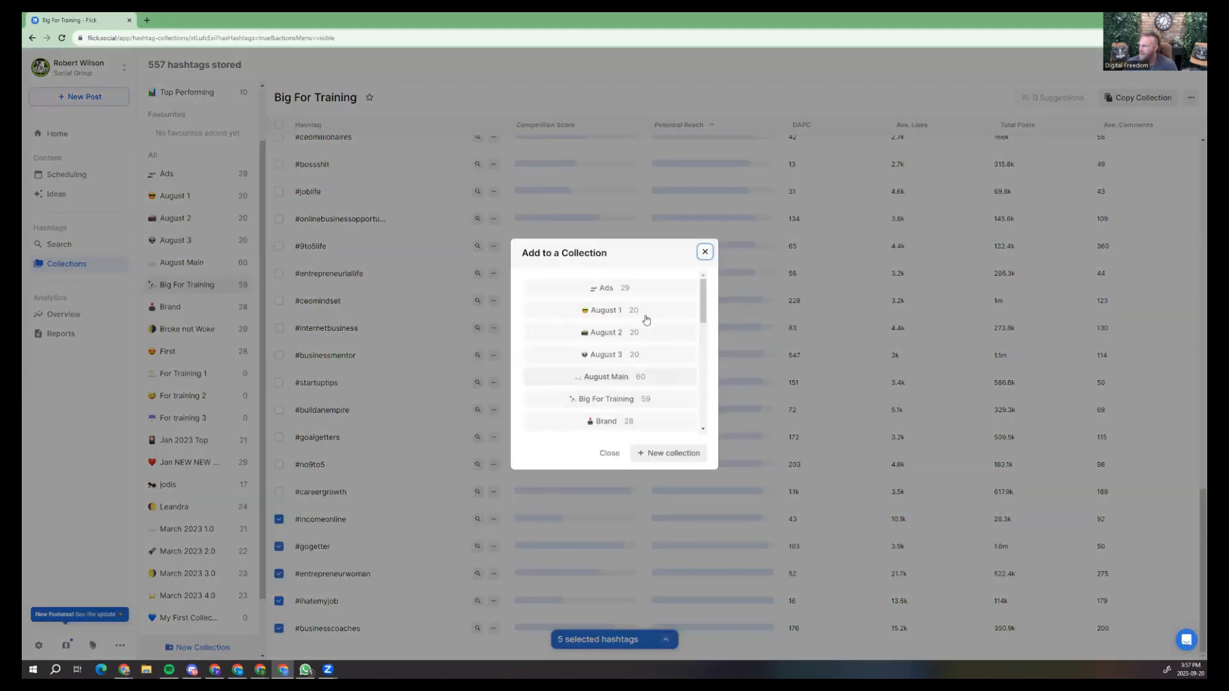
{"action": "scroll", "coordinate": [611, 374], "scroll_direction": "down", "scroll_amount": 3}
{"action": "scroll", "coordinate": [618, 378], "scroll_direction": "down", "scroll_amount": 1}
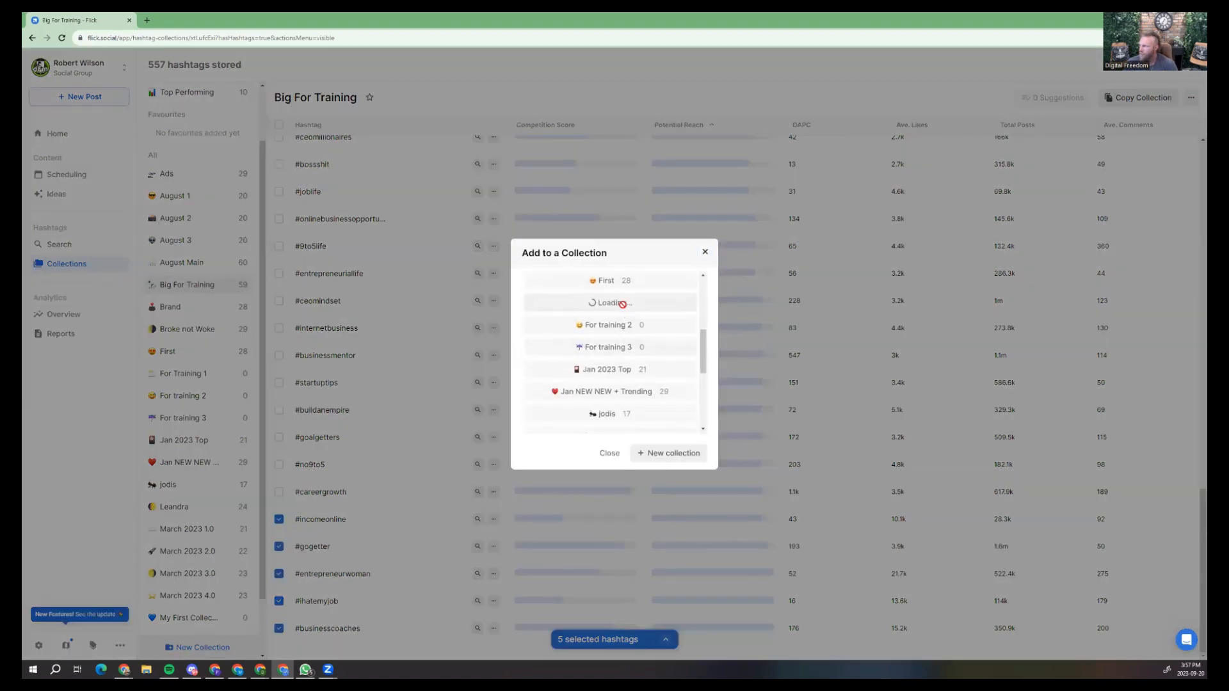
{"action": "left_click", "coordinate": [614, 303]}
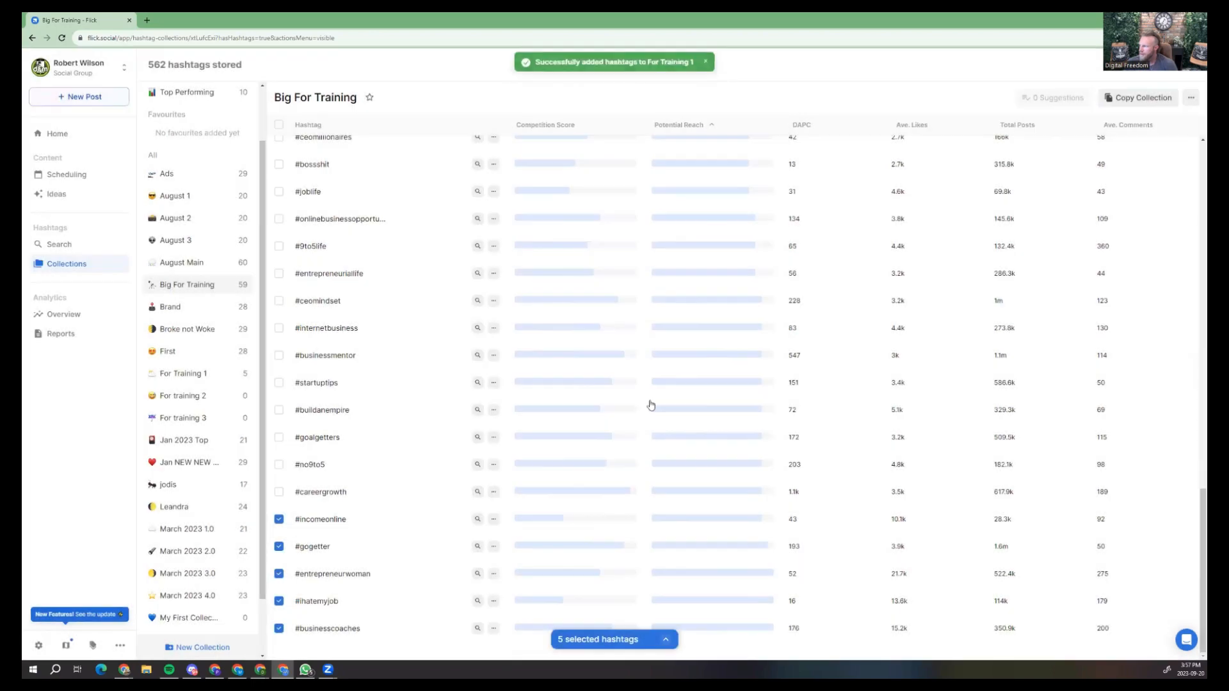
Save the same five selected hashtags to the "For training 2" collection.
{"action": "left_click", "coordinate": [666, 640]}
{"action": "left_click", "coordinate": [541, 506]}
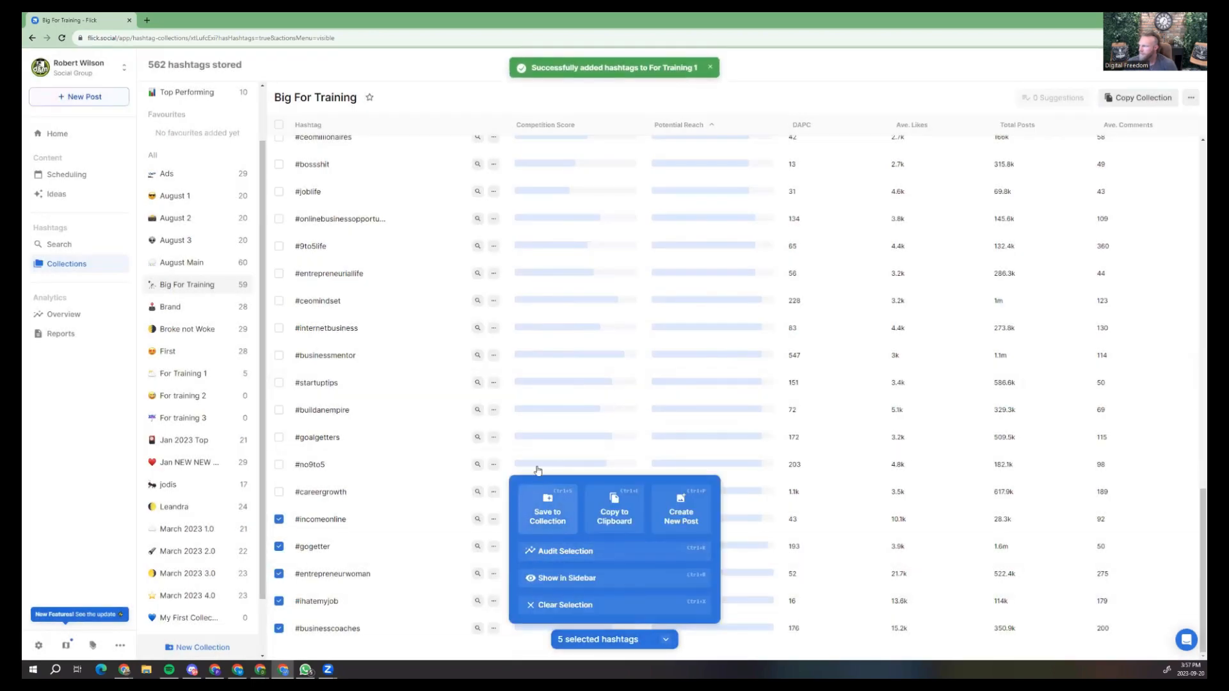
{"action": "scroll", "coordinate": [583, 371], "scroll_direction": "down", "scroll_amount": 7}
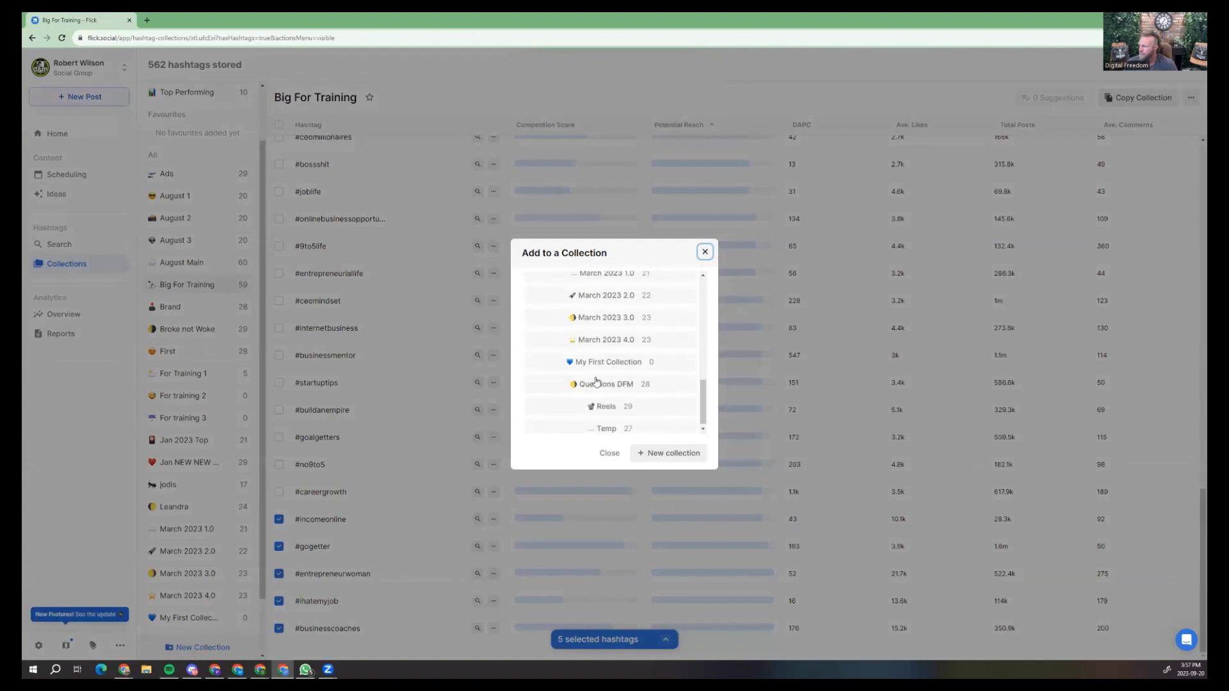
{"action": "scroll", "coordinate": [602, 379], "scroll_direction": "up", "scroll_amount": 6}
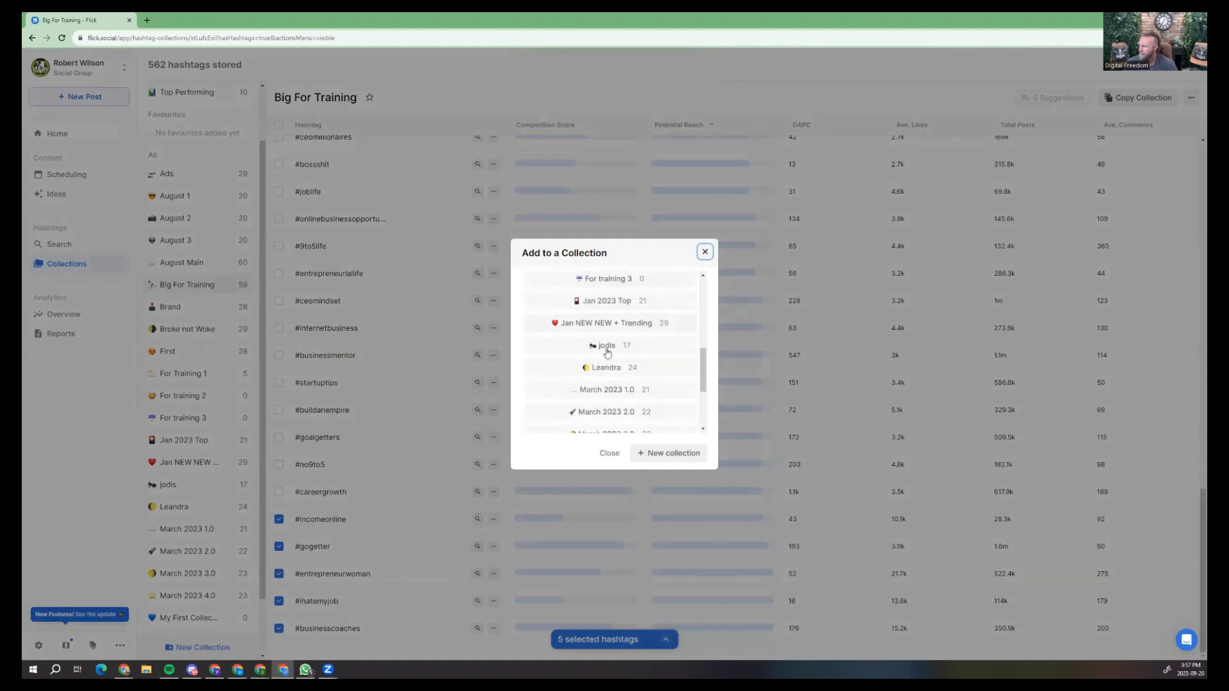
{"action": "left_click", "coordinate": [614, 366]}
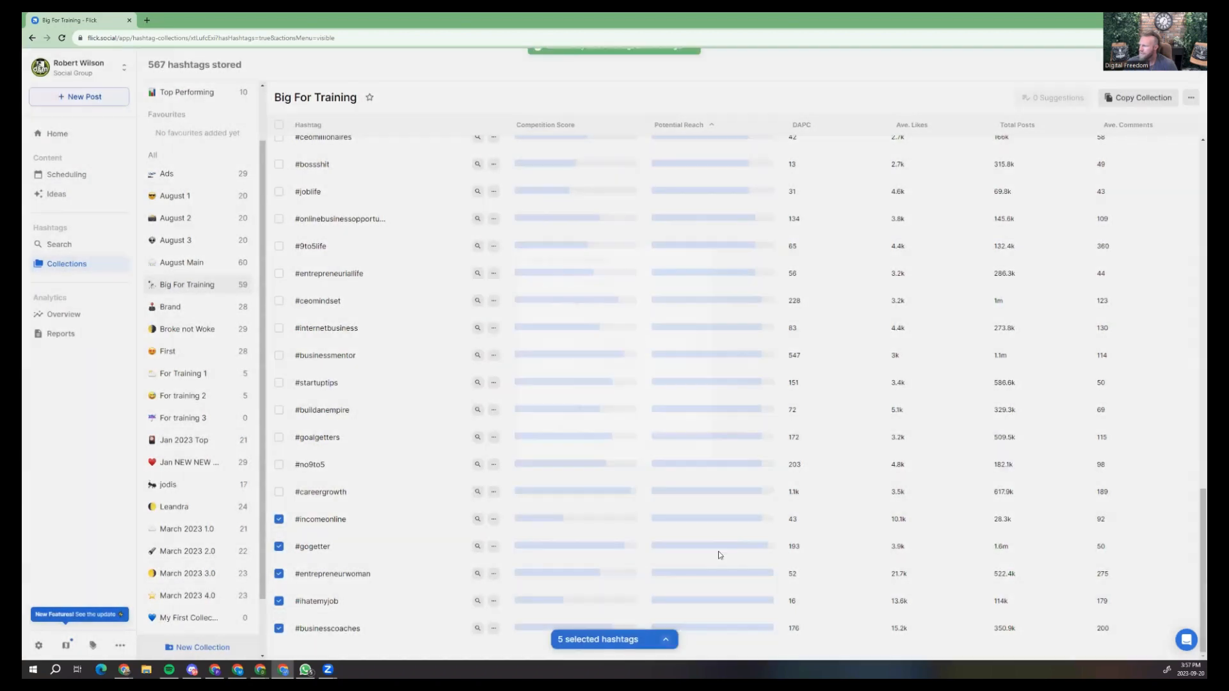
Save the five selected hashtags to the "For training 3" collection as well and clear the selection.
{"action": "mouse_move", "coordinate": [668, 642]}
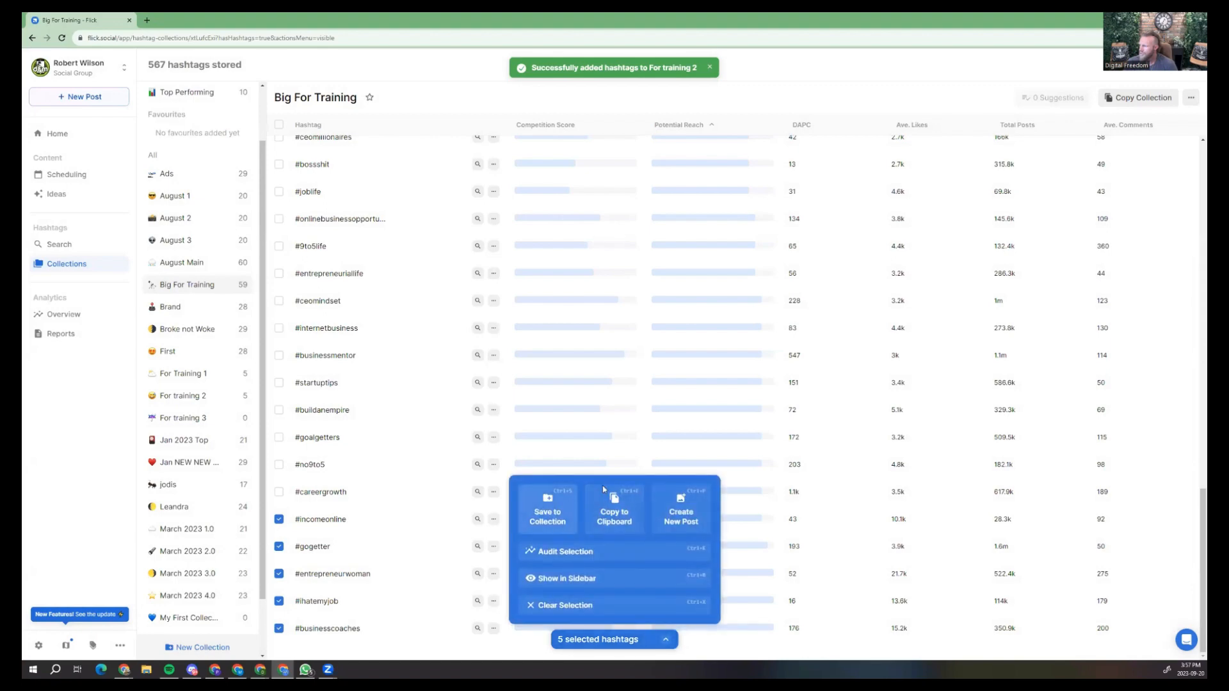
{"action": "left_click", "coordinate": [548, 517]}
{"action": "scroll", "coordinate": [603, 375], "scroll_direction": "down", "scroll_amount": 3}
{"action": "scroll", "coordinate": [603, 378], "scroll_direction": "up", "scroll_amount": 2}
{"action": "scroll", "coordinate": [603, 384], "scroll_direction": "down", "scroll_amount": 1}
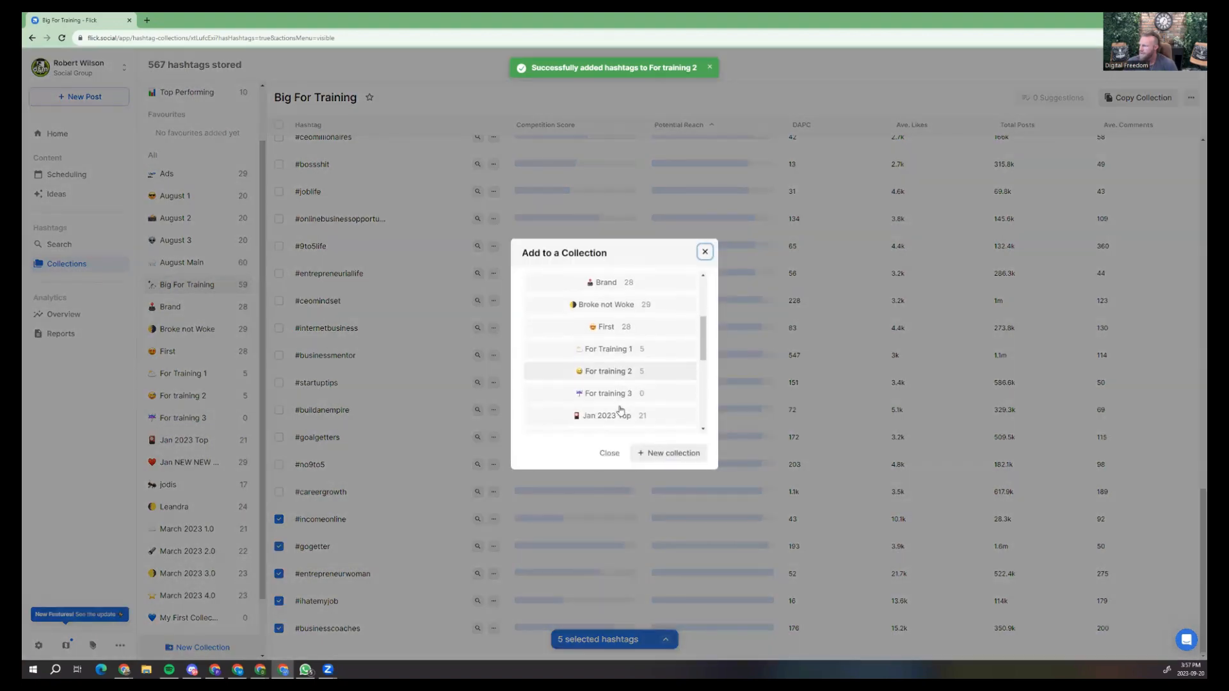
{"action": "left_click", "coordinate": [608, 393]}
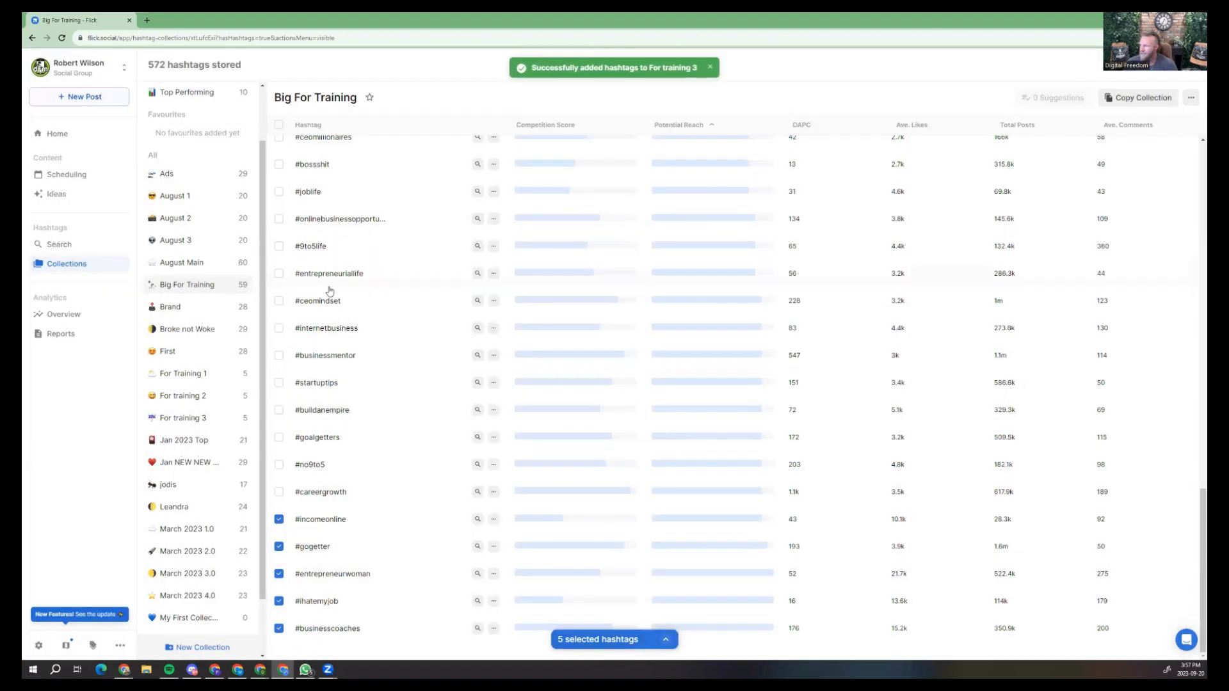
{"action": "left_click", "coordinate": [279, 125]}
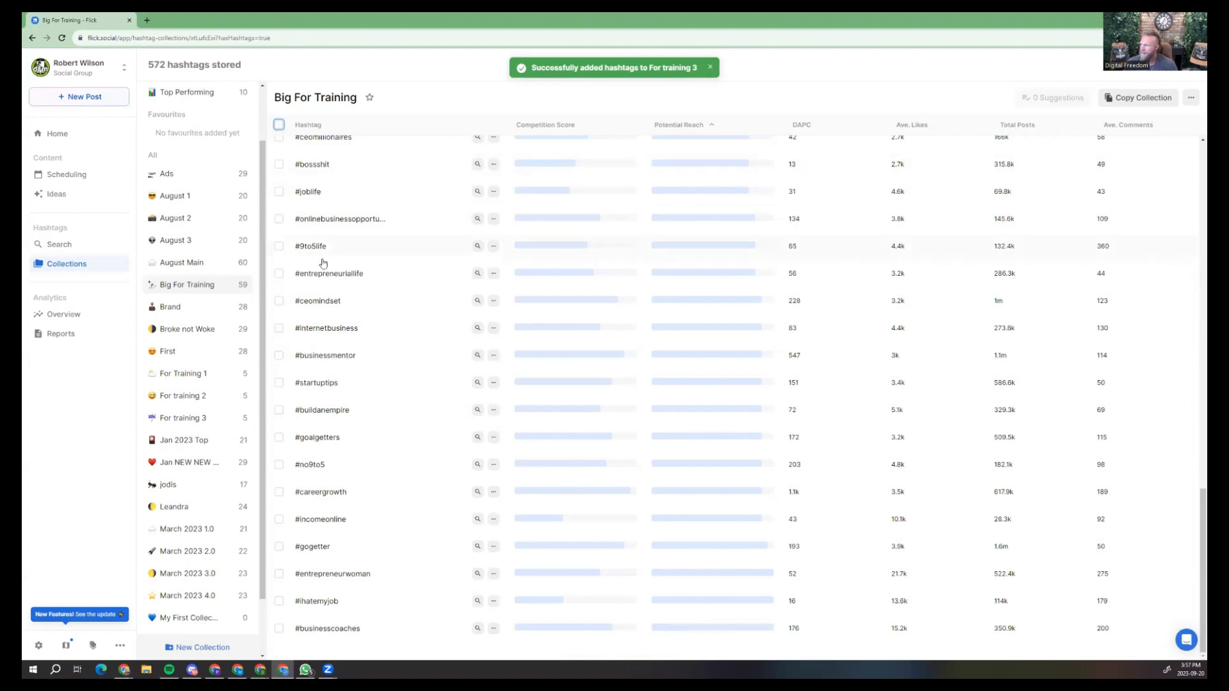
Select the third-row #workfromyourphone variant, #6figureincomeearners, #no9to5forme and #ihatemyjobsomuch in the "Big For Training" collection.
{"action": "scroll", "coordinate": [327, 264], "scroll_direction": "up", "scroll_amount": 10}
{"action": "scroll", "coordinate": [327, 264], "scroll_direction": "up", "scroll_amount": 2}
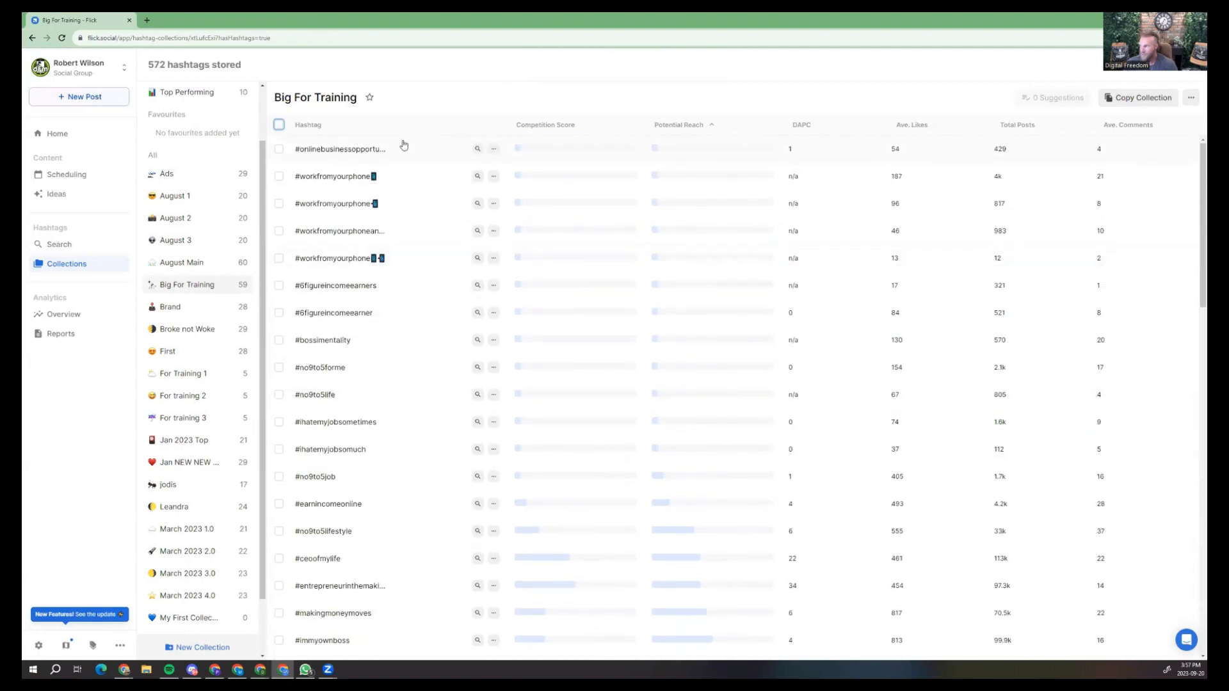
{"action": "left_click", "coordinate": [280, 204]}
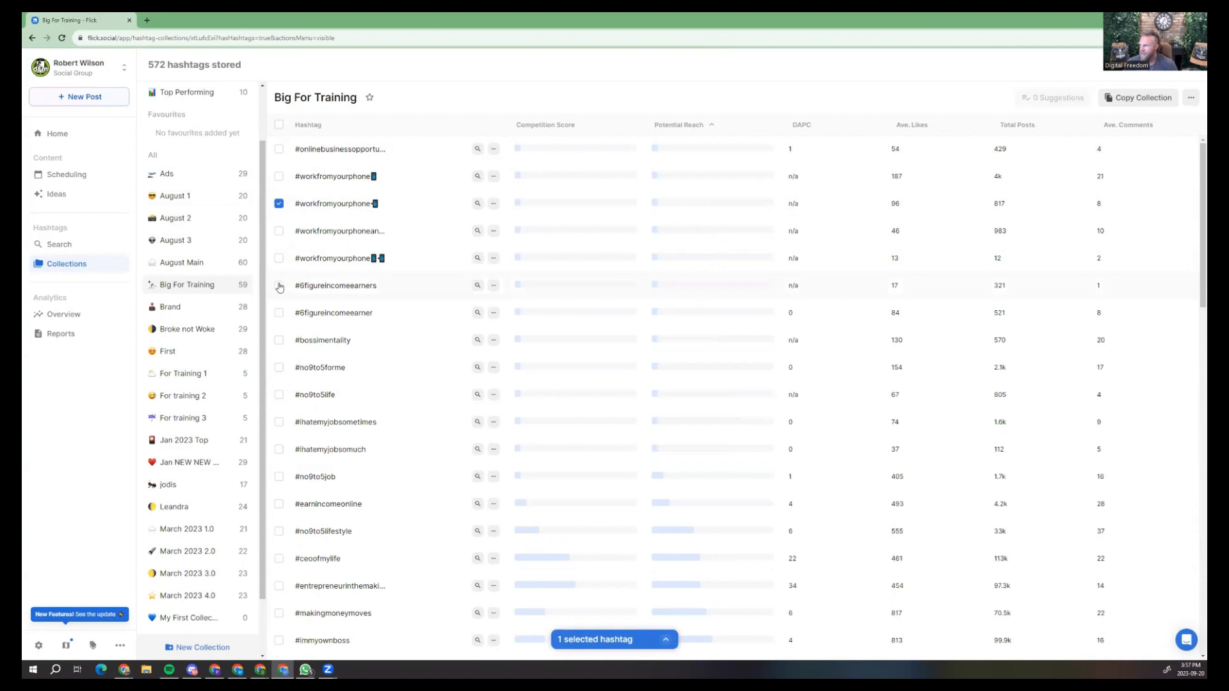
{"action": "left_click", "coordinate": [279, 286]}
{"action": "left_click", "coordinate": [280, 368]}
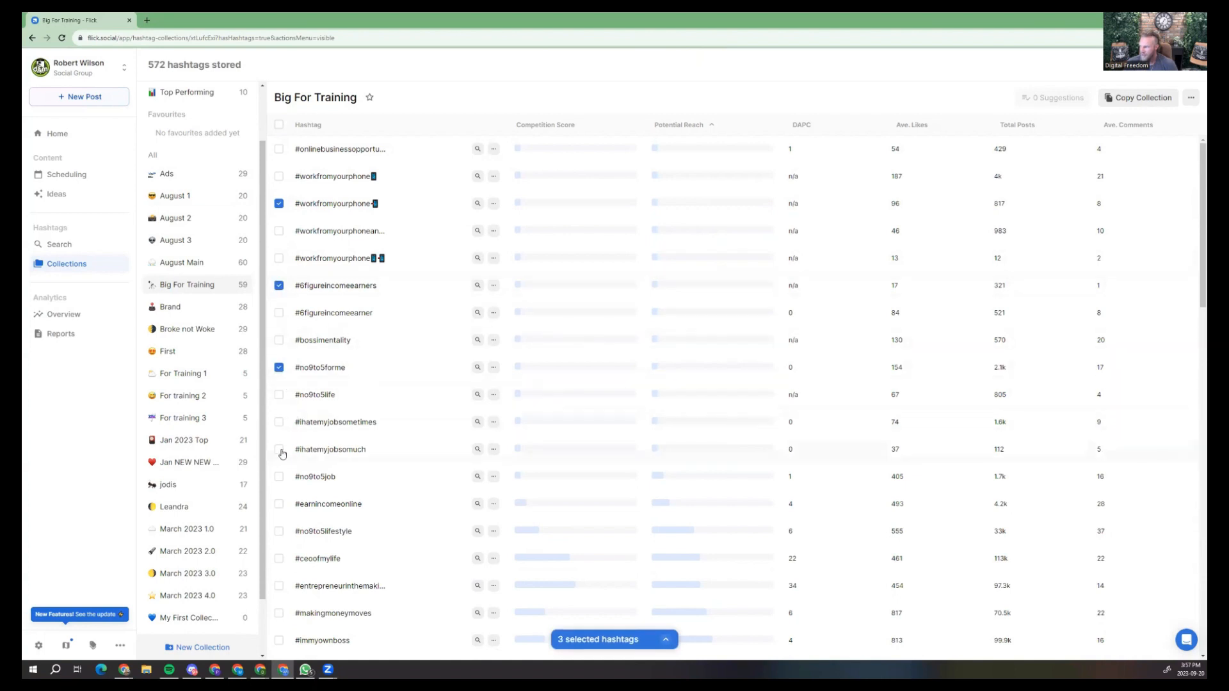
{"action": "left_click", "coordinate": [279, 449]}
Add #no9to5lifestyle, #makingmoneymoves, #quityourjob and #securethebag to the hashtag selection.
{"action": "scroll", "coordinate": [362, 468], "scroll_direction": "down", "scroll_amount": 2}
{"action": "scroll", "coordinate": [362, 468], "scroll_direction": "down", "scroll_amount": 2}
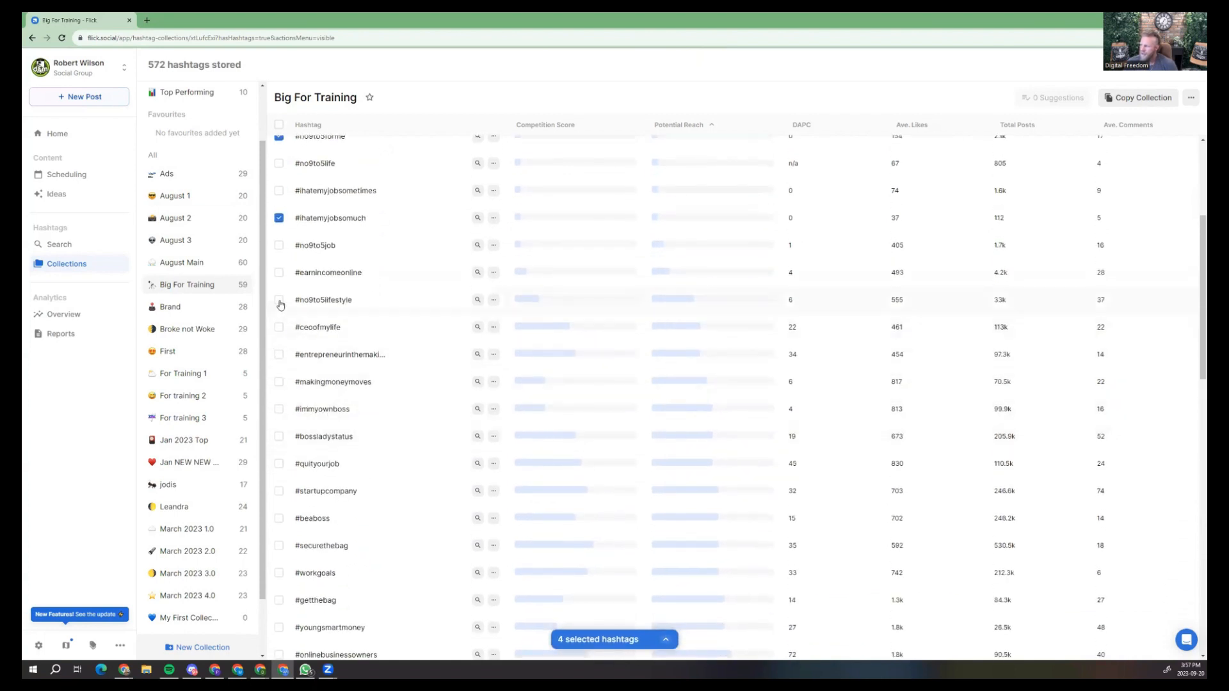
{"action": "left_click", "coordinate": [279, 300]}
{"action": "left_click", "coordinate": [279, 382]}
{"action": "left_click", "coordinate": [279, 463]}
{"action": "scroll", "coordinate": [286, 473], "scroll_direction": "down", "scroll_amount": 3}
{"action": "left_click", "coordinate": [279, 358]}
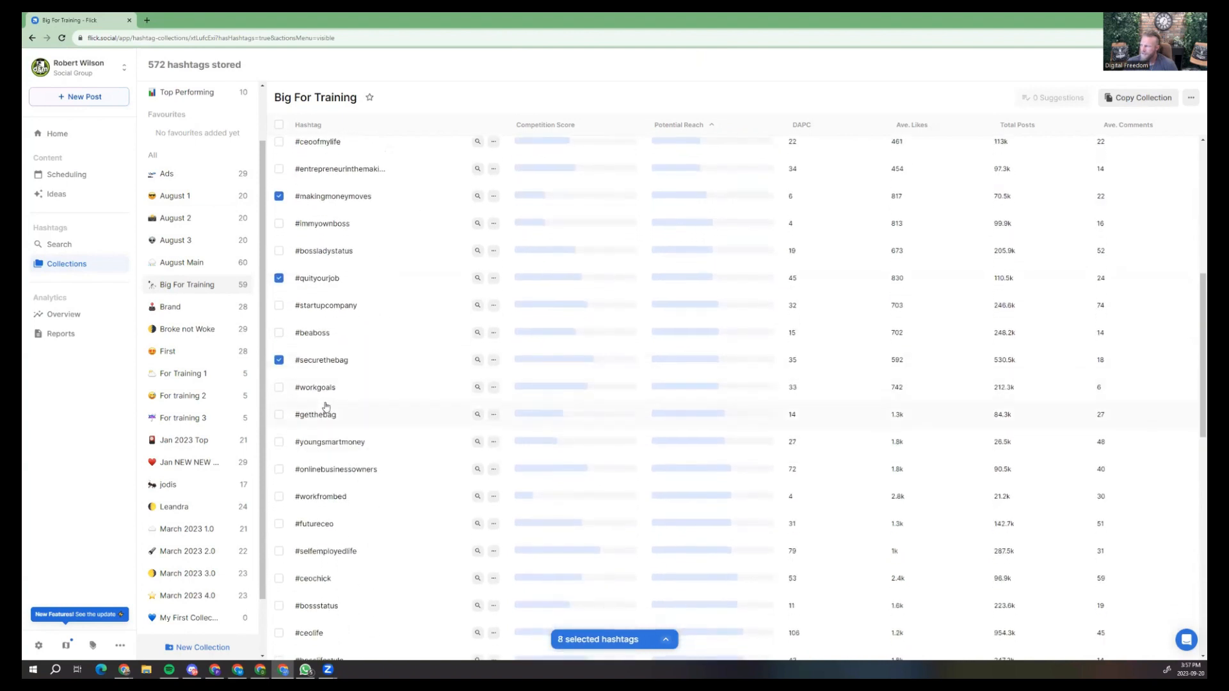
Add #youngsmartmoney, #futureceo, #bossstatus, #bossmode and #aspiringentrepreneur to the hashtag selection.
{"action": "scroll", "coordinate": [329, 412], "scroll_direction": "down", "scroll_amount": 3}
{"action": "left_click", "coordinate": [279, 305]}
{"action": "scroll", "coordinate": [341, 334], "scroll_direction": "down", "scroll_amount": 2}
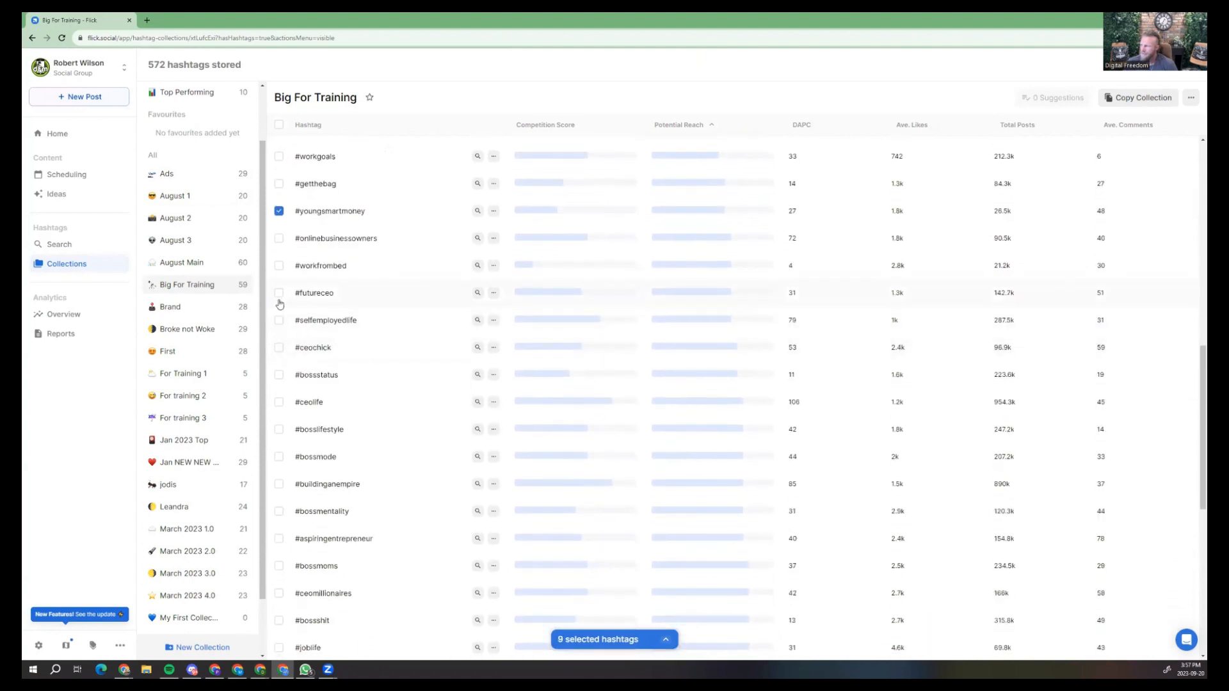
{"action": "left_click", "coordinate": [279, 293]}
{"action": "scroll", "coordinate": [279, 301], "scroll_direction": "down", "scroll_amount": 3}
{"action": "left_click", "coordinate": [279, 236]}
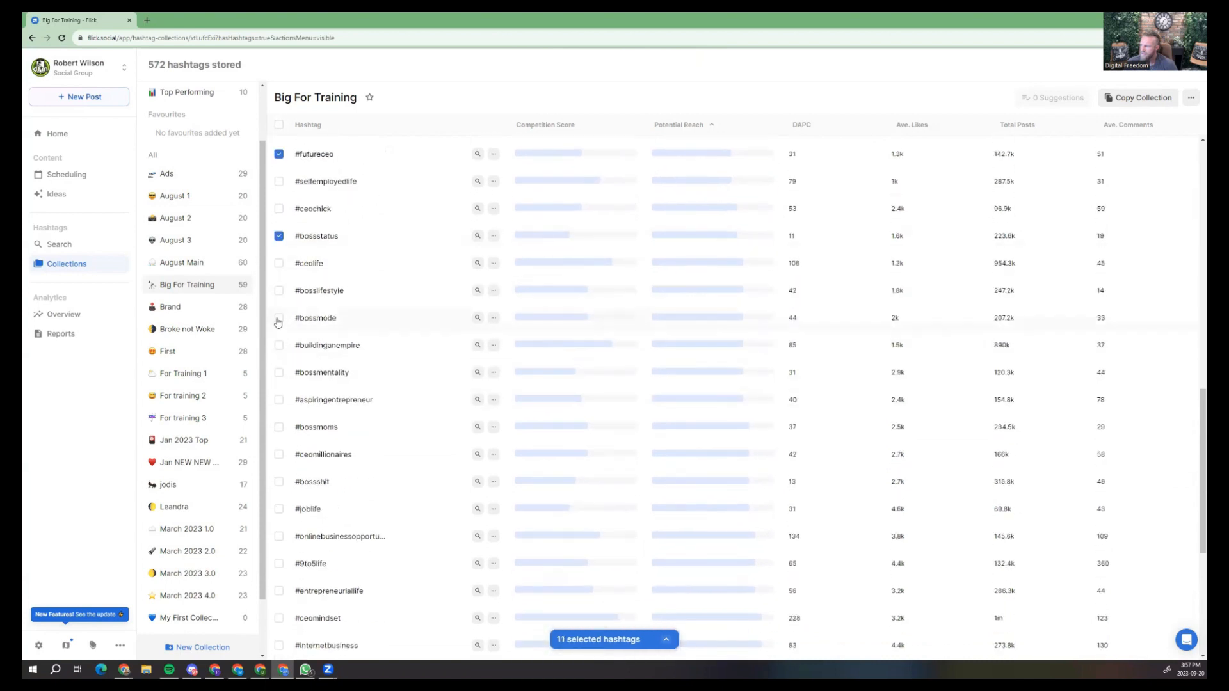
{"action": "left_click", "coordinate": [279, 318]}
{"action": "left_click", "coordinate": [279, 400]}
Add #bossshit, #9to5life, #internetbusiness, #buildanempire and #careergrowth to the hashtag selection.
{"action": "scroll", "coordinate": [371, 377], "scroll_direction": "down", "scroll_amount": 2}
{"action": "left_click", "coordinate": [279, 342]}
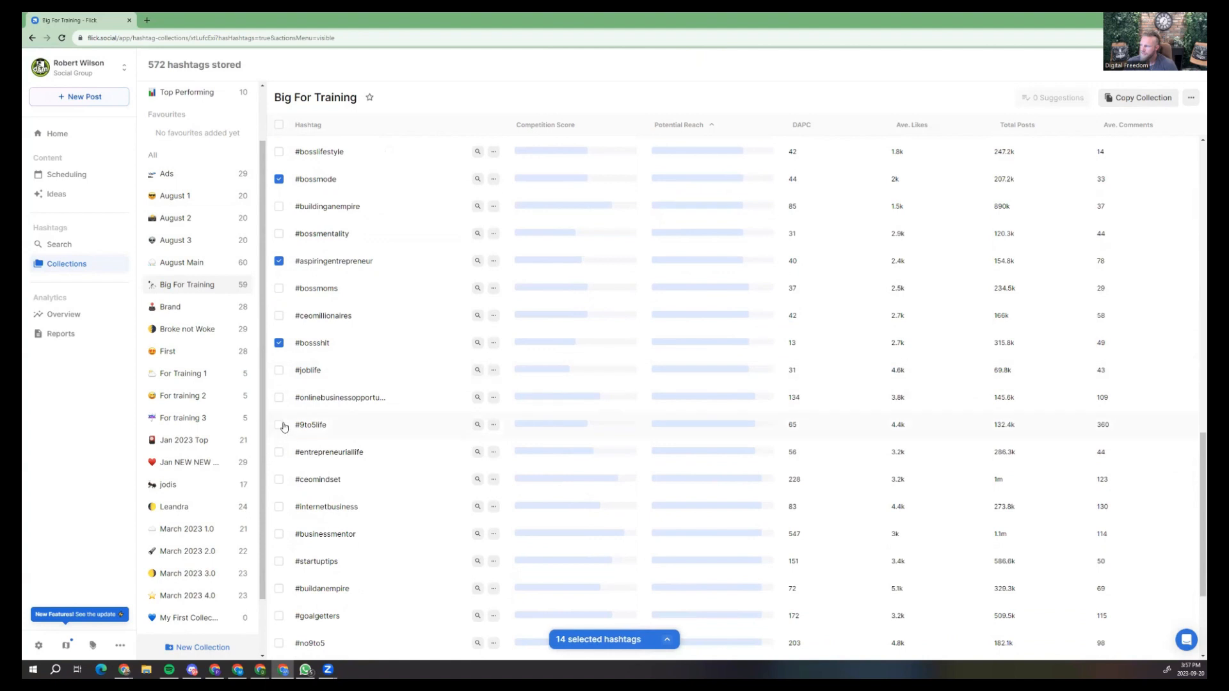
{"action": "left_click", "coordinate": [279, 424]}
{"action": "scroll", "coordinate": [287, 426], "scroll_direction": "down", "scroll_amount": 3}
{"action": "left_click", "coordinate": [279, 327]}
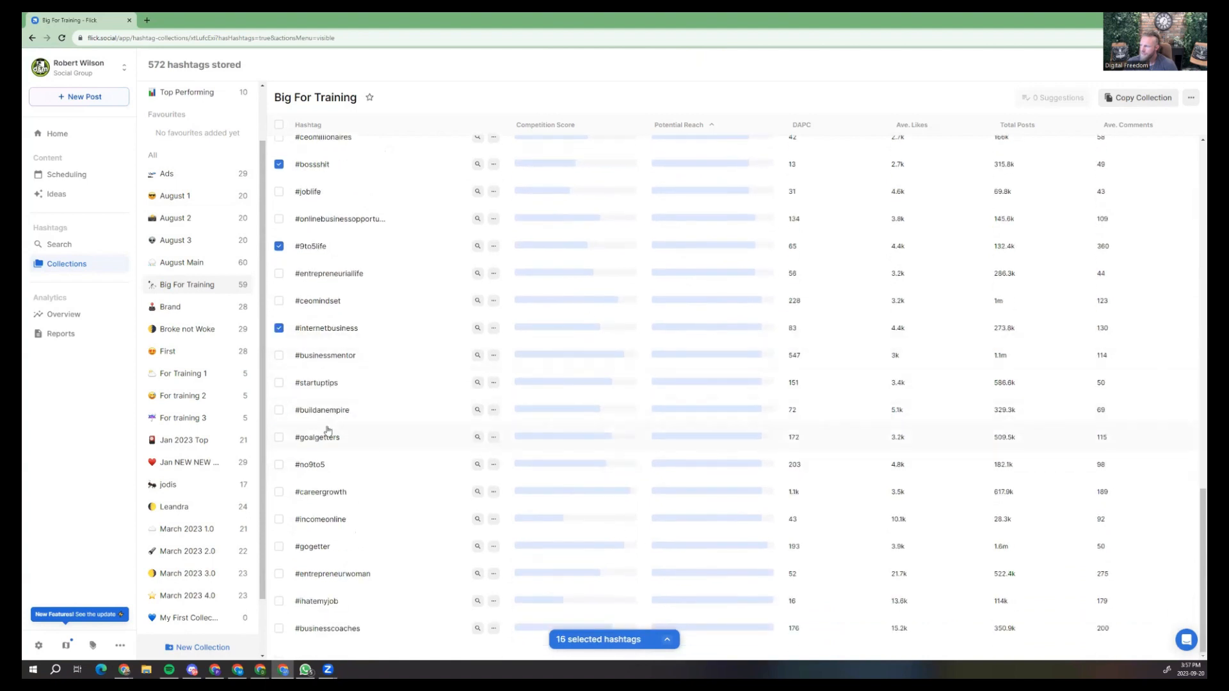
{"action": "left_click", "coordinate": [280, 410]}
{"action": "left_click", "coordinate": [280, 491]}
Save the selected hashtags to the "For Training 1" collection and clear the selection.
{"action": "left_click", "coordinate": [667, 640]}
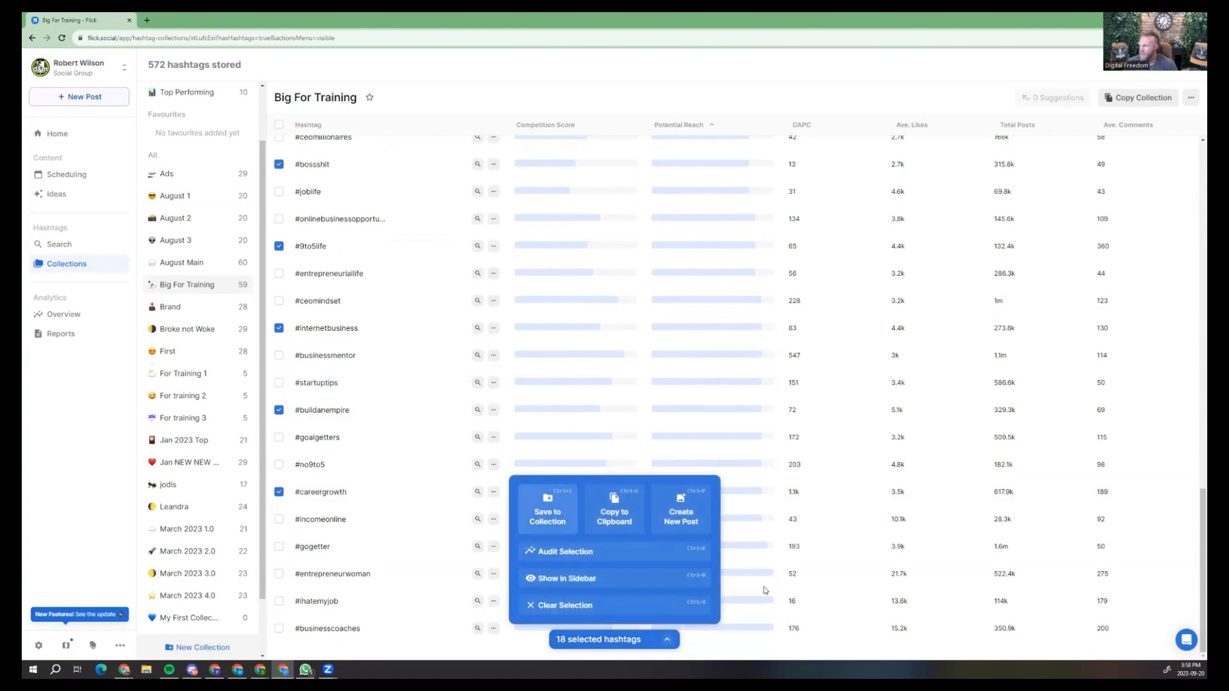
{"action": "left_click", "coordinate": [541, 515]}
{"action": "scroll", "coordinate": [640, 359], "scroll_direction": "down", "scroll_amount": 4}
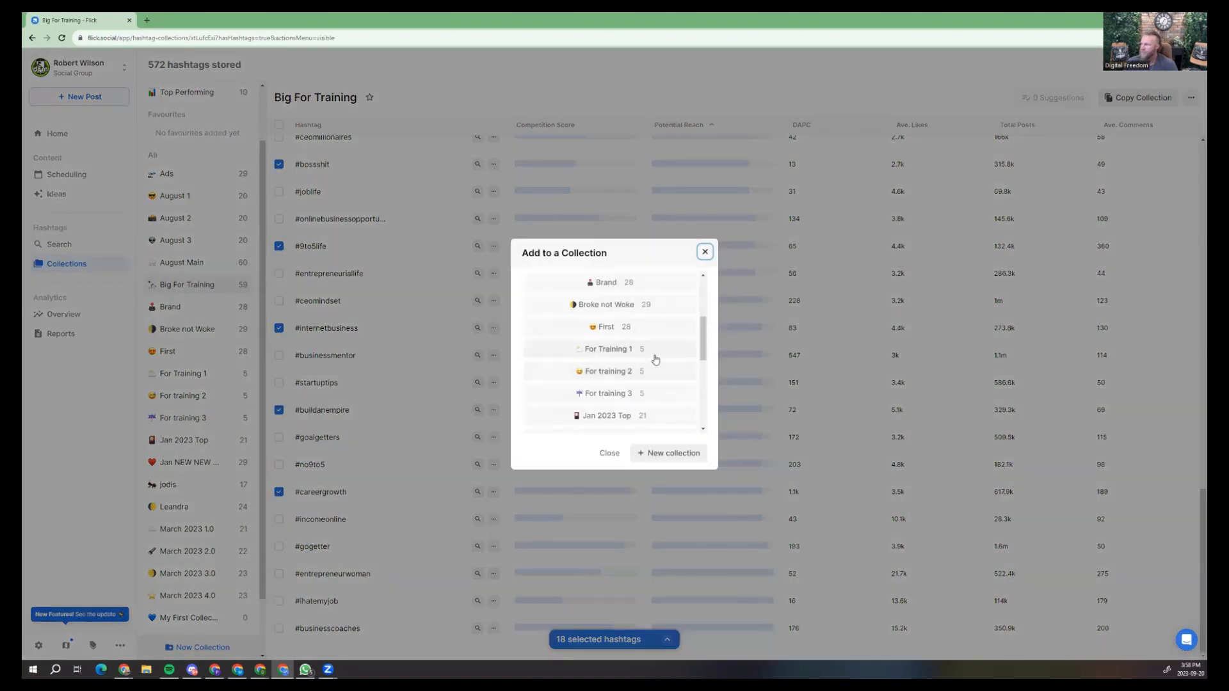
{"action": "left_click", "coordinate": [655, 351]}
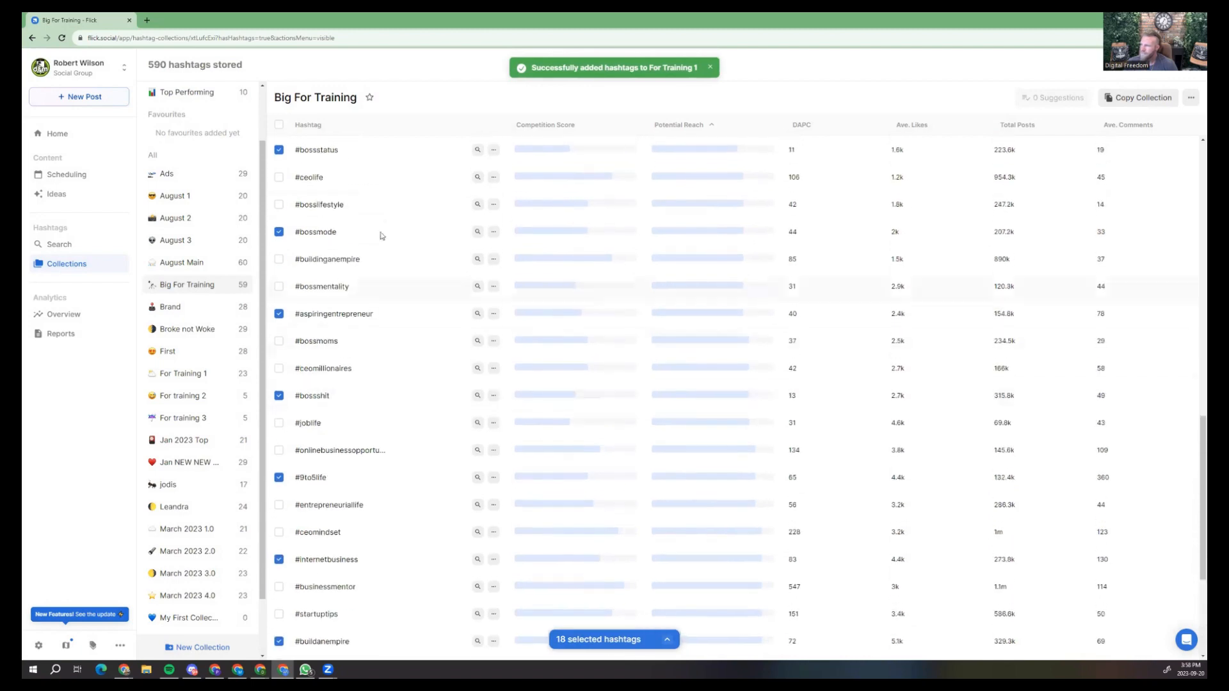
{"action": "left_click", "coordinate": [280, 125]}
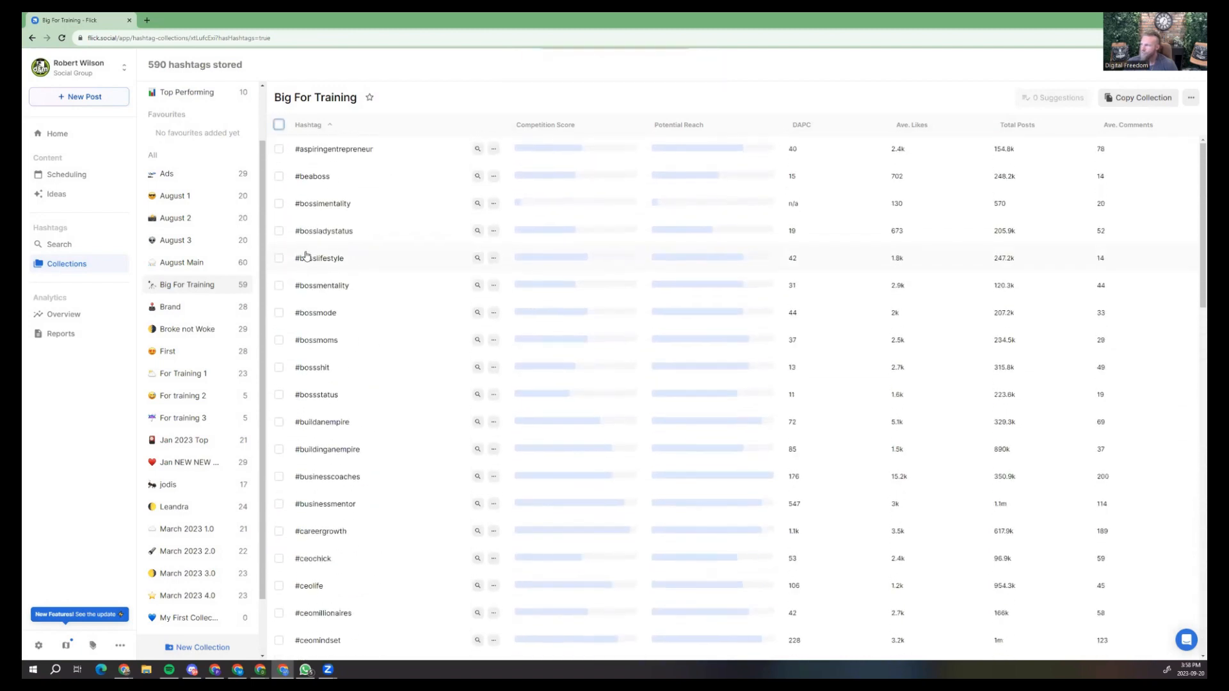
Select #beaboss, #bosslifestyle, #bossmoms, #buildanempire and #businessmentor in the "Big For Training" collection.
{"action": "left_click", "coordinate": [279, 176]}
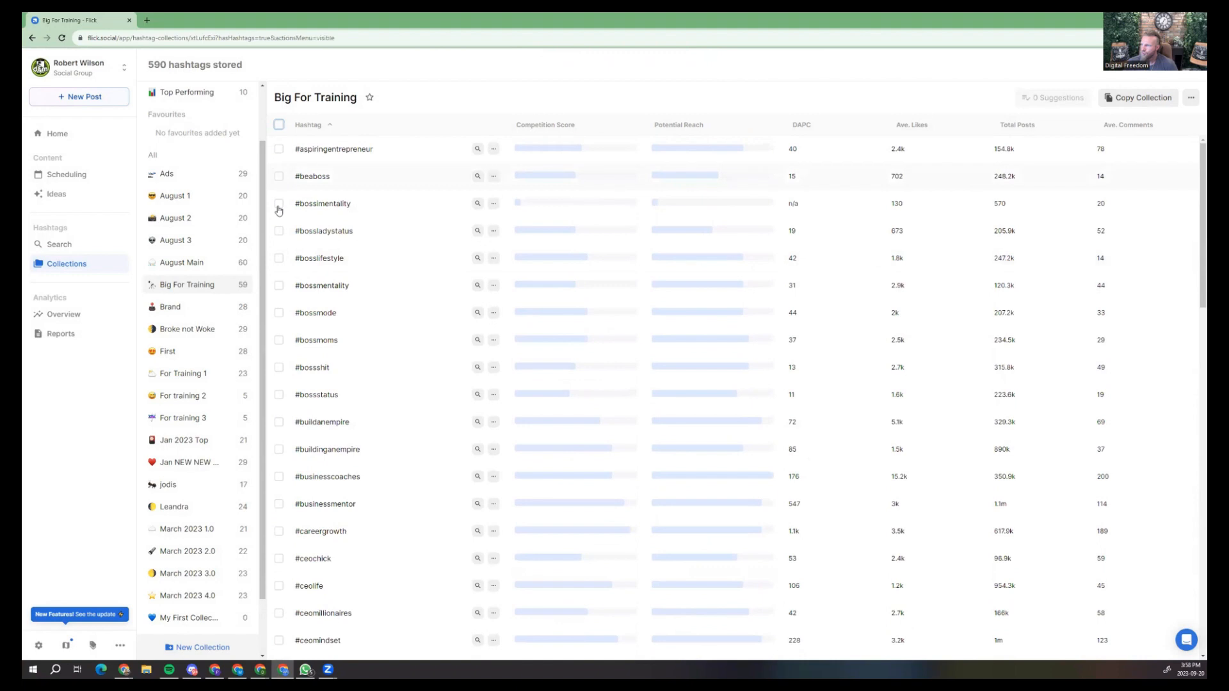
{"action": "left_click", "coordinate": [279, 259]}
{"action": "left_click", "coordinate": [279, 341]}
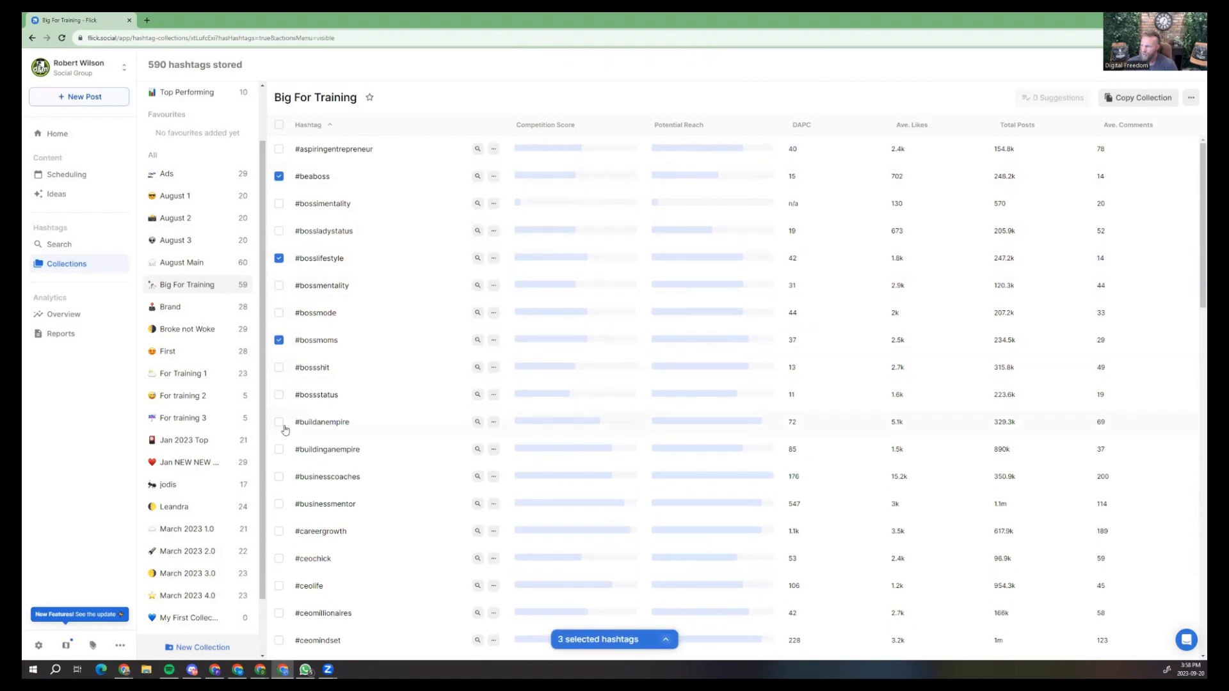
{"action": "left_click", "coordinate": [281, 425]}
{"action": "scroll", "coordinate": [300, 466], "scroll_direction": "down", "scroll_amount": 1}
{"action": "left_click", "coordinate": [279, 457]}
Add #ceolife, #ceoofmylife, #entrepreneurinthemaki... and #getthebag to the hashtag selection.
{"action": "scroll", "coordinate": [330, 453], "scroll_direction": "down", "scroll_amount": 3}
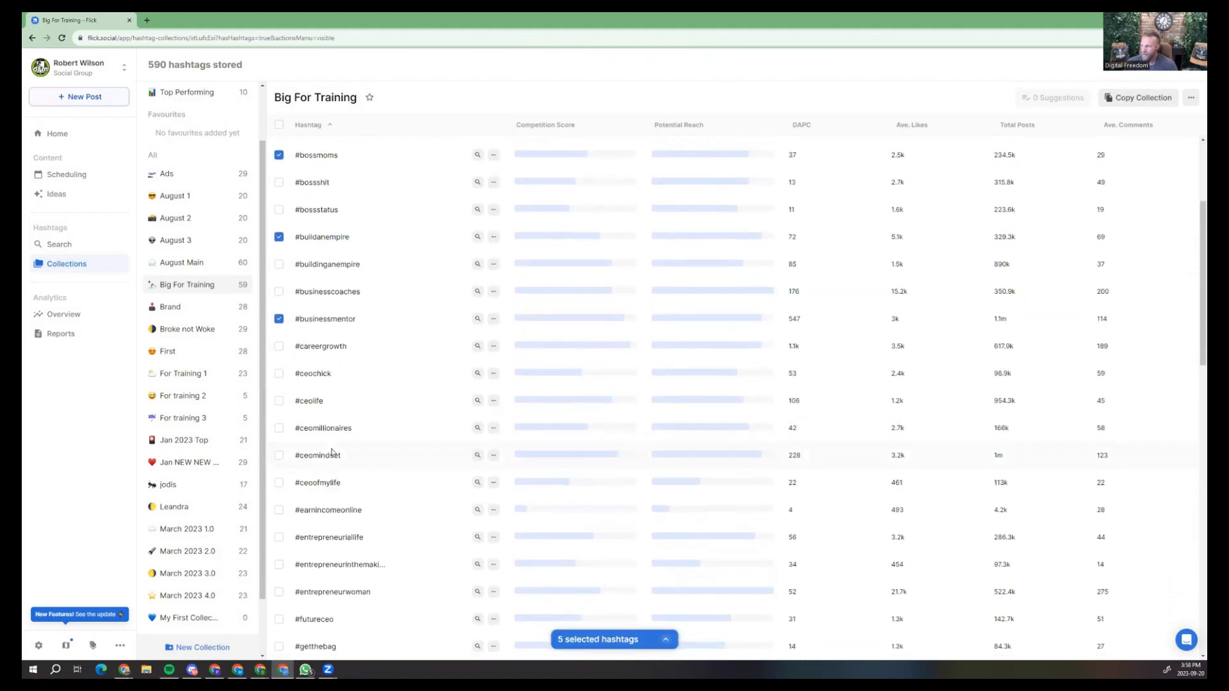
{"action": "left_click", "coordinate": [279, 401]}
{"action": "scroll", "coordinate": [320, 441], "scroll_direction": "down", "scroll_amount": 3}
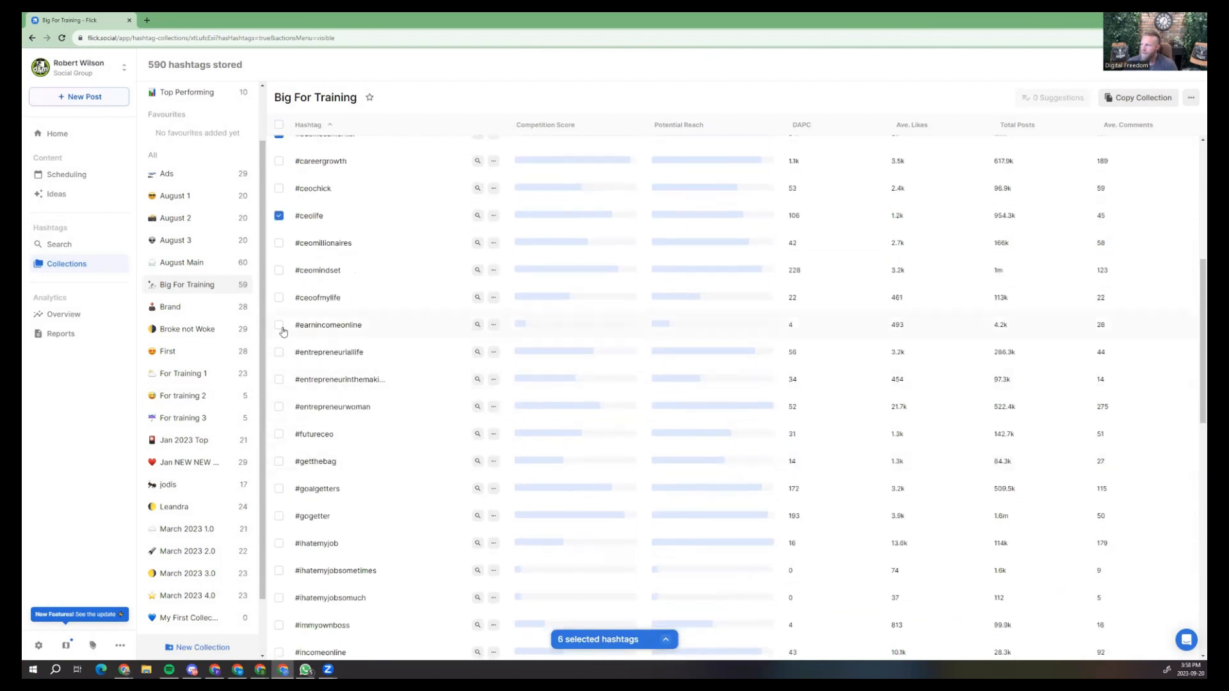
{"action": "left_click", "coordinate": [279, 298]}
{"action": "scroll", "coordinate": [384, 297], "scroll_direction": "down", "scroll_amount": 2}
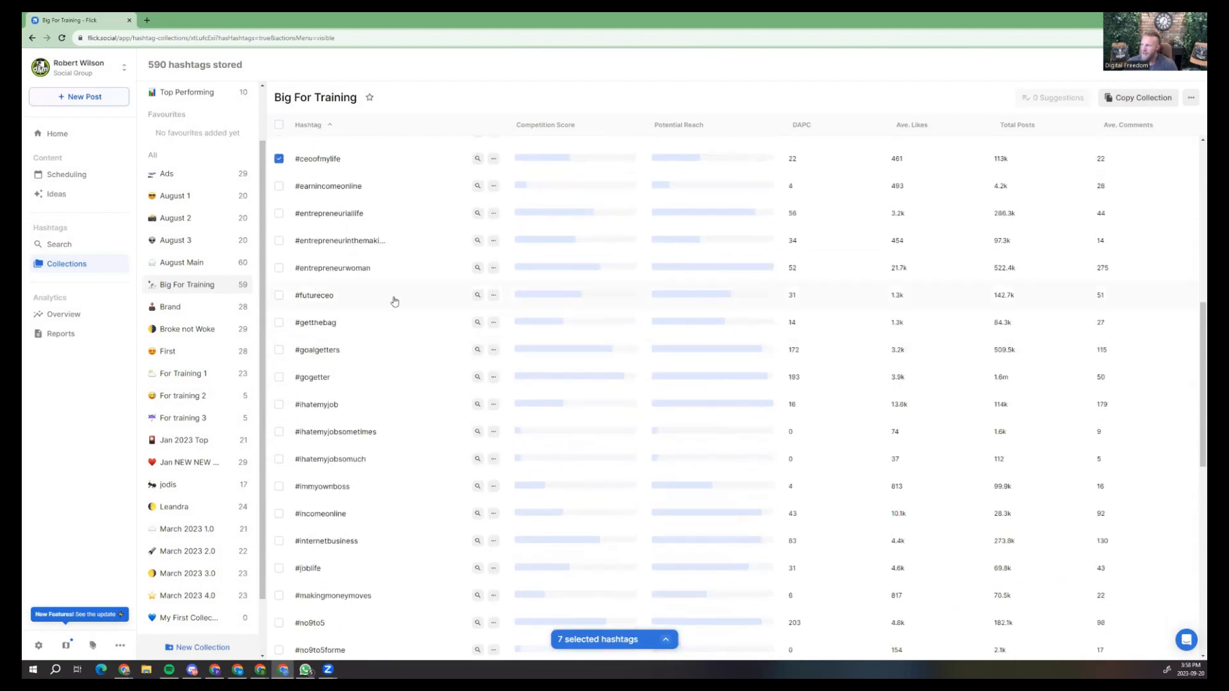
{"action": "left_click", "coordinate": [279, 241]}
{"action": "scroll", "coordinate": [358, 301], "scroll_direction": "down", "scroll_amount": 1}
{"action": "left_click", "coordinate": [279, 231]}
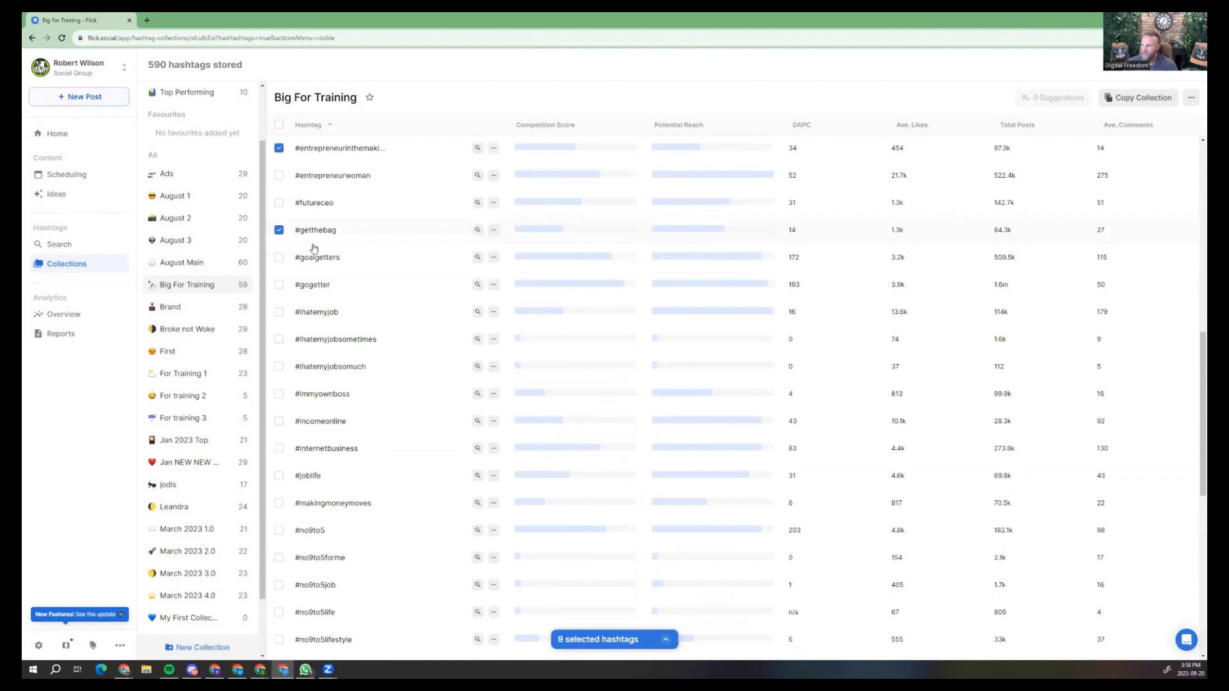
Add #ihatemyjob, #immyownboss, #joblife and #no9to5forme to the hashtag selection.
{"action": "scroll", "coordinate": [299, 234], "scroll_direction": "down", "scroll_amount": 2}
{"action": "left_click", "coordinate": [279, 220]}
{"action": "scroll", "coordinate": [288, 229], "scroll_direction": "down", "scroll_amount": 2}
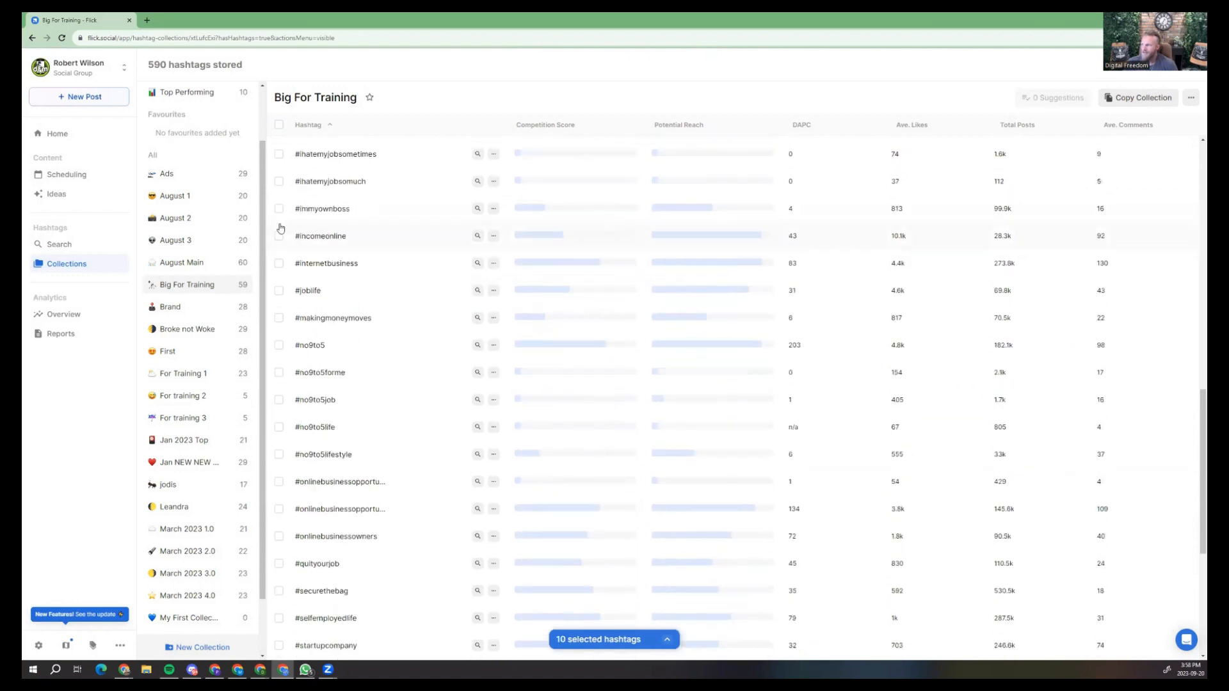
{"action": "left_click", "coordinate": [279, 208]}
{"action": "scroll", "coordinate": [291, 229], "scroll_direction": "up", "scroll_amount": 1}
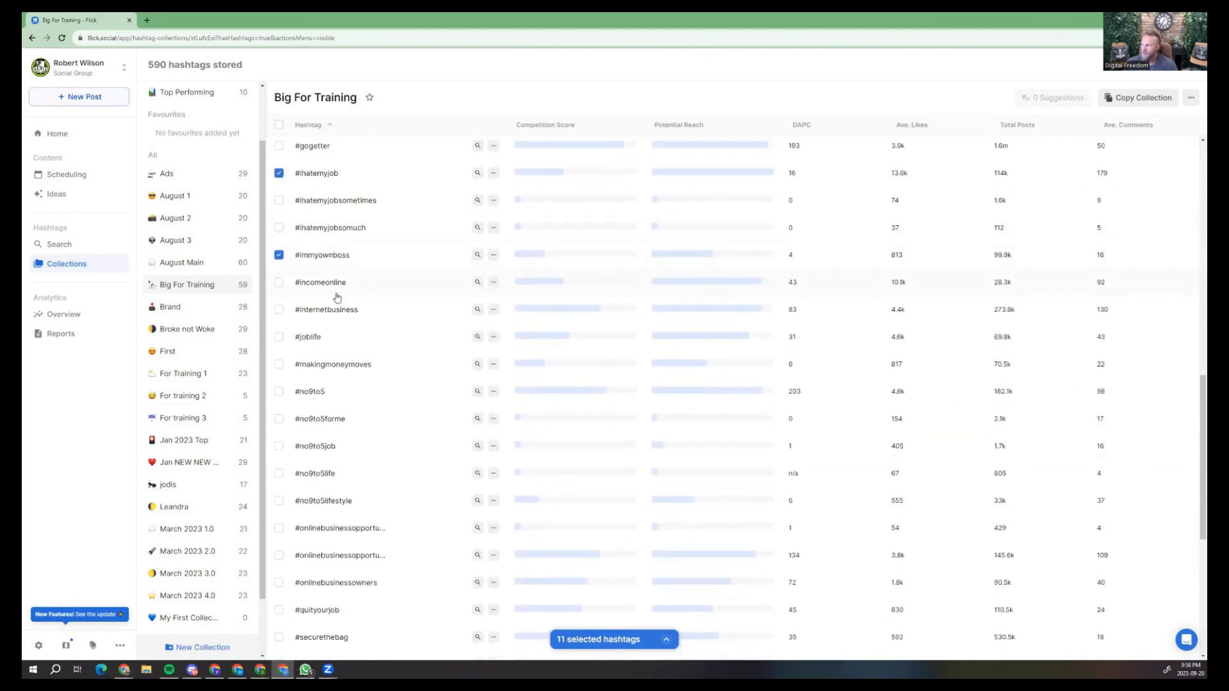
{"action": "left_click", "coordinate": [279, 338]}
{"action": "left_click", "coordinate": [278, 420]}
Add #no9to5lifestyle, #onlinebusinessowners, #selfemployedlife, #workfrombed and the #workfromyourphone variant with two phone emojis to the hashtag selection.
{"action": "scroll", "coordinate": [302, 438], "scroll_direction": "down", "scroll_amount": 2}
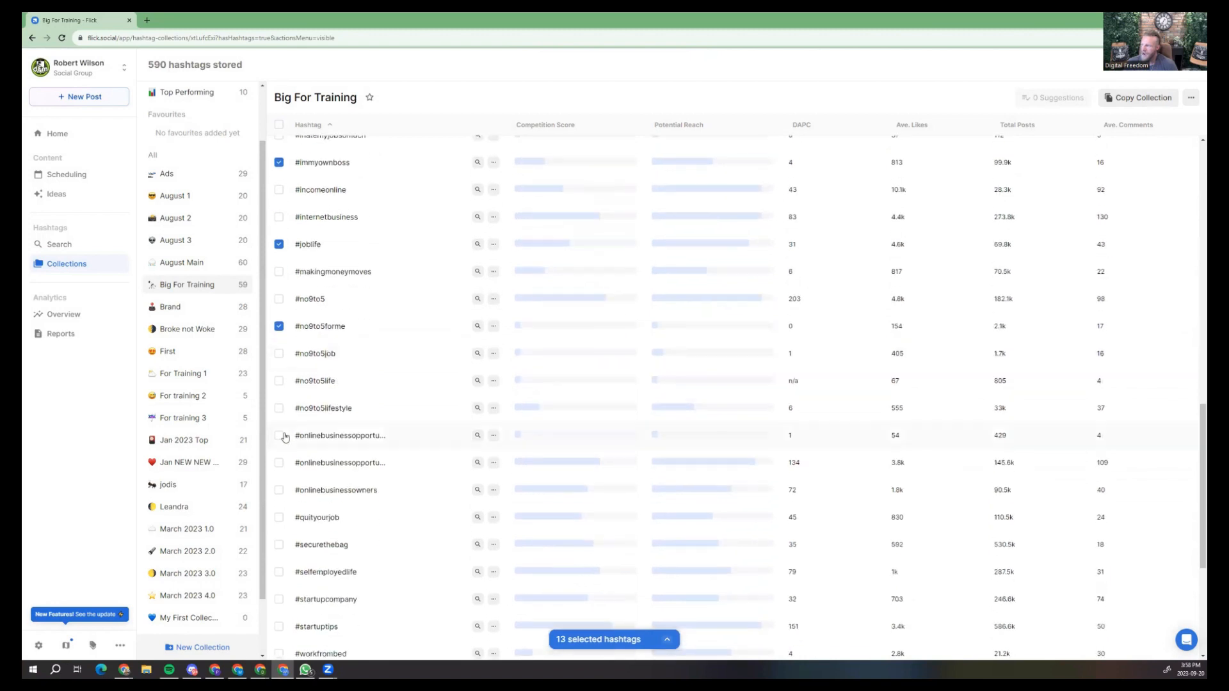
{"action": "left_click", "coordinate": [280, 410]}
{"action": "scroll", "coordinate": [291, 423], "scroll_direction": "down", "scroll_amount": 3}
{"action": "left_click", "coordinate": [279, 351]}
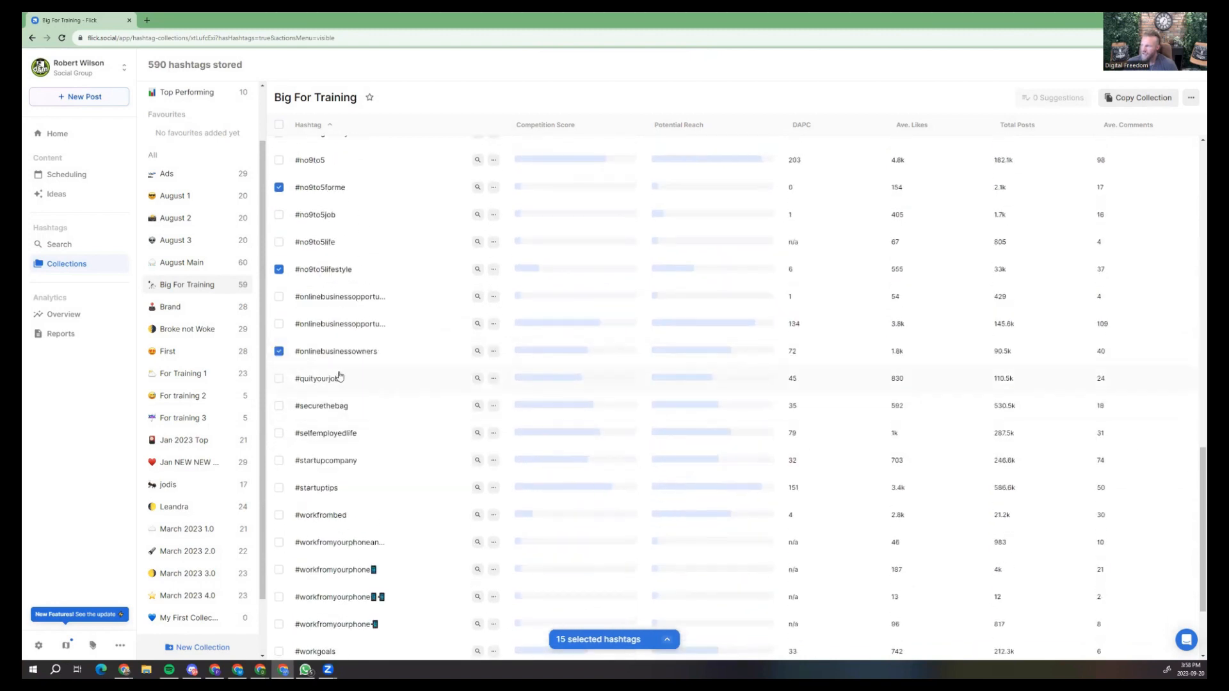
{"action": "scroll", "coordinate": [289, 357], "scroll_direction": "down", "scroll_amount": 2}
{"action": "left_click", "coordinate": [280, 342]}
{"action": "scroll", "coordinate": [282, 359], "scroll_direction": "down", "scroll_amount": 1}
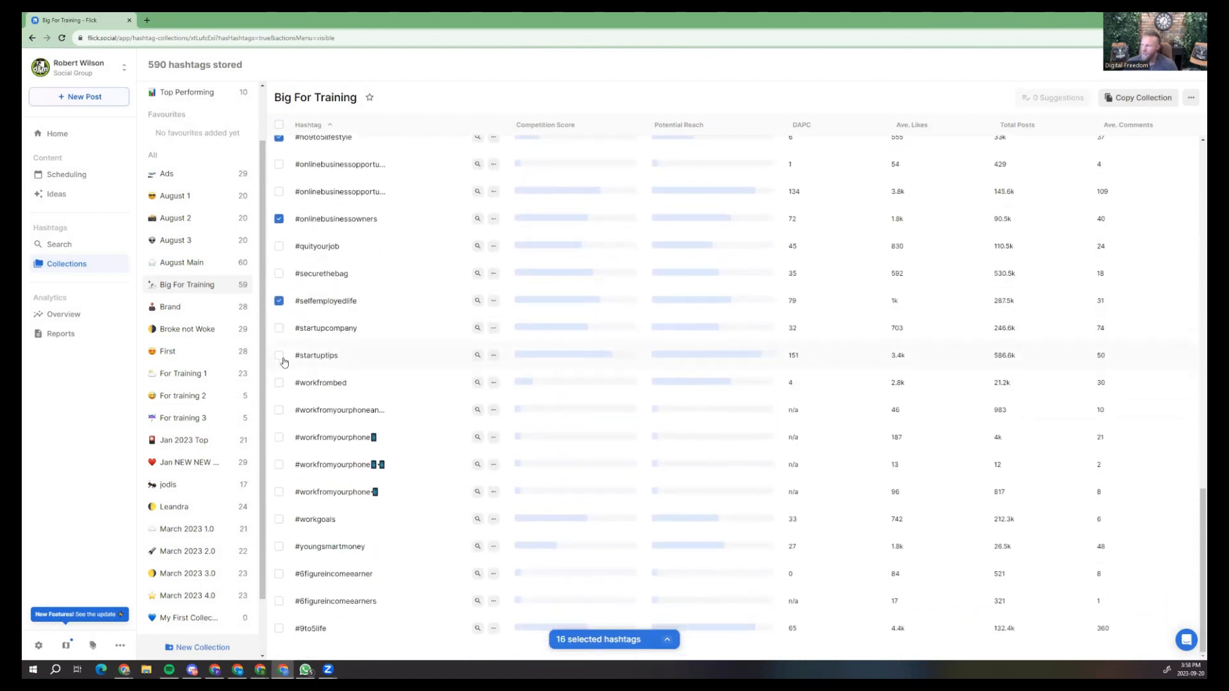
{"action": "left_click", "coordinate": [280, 385]}
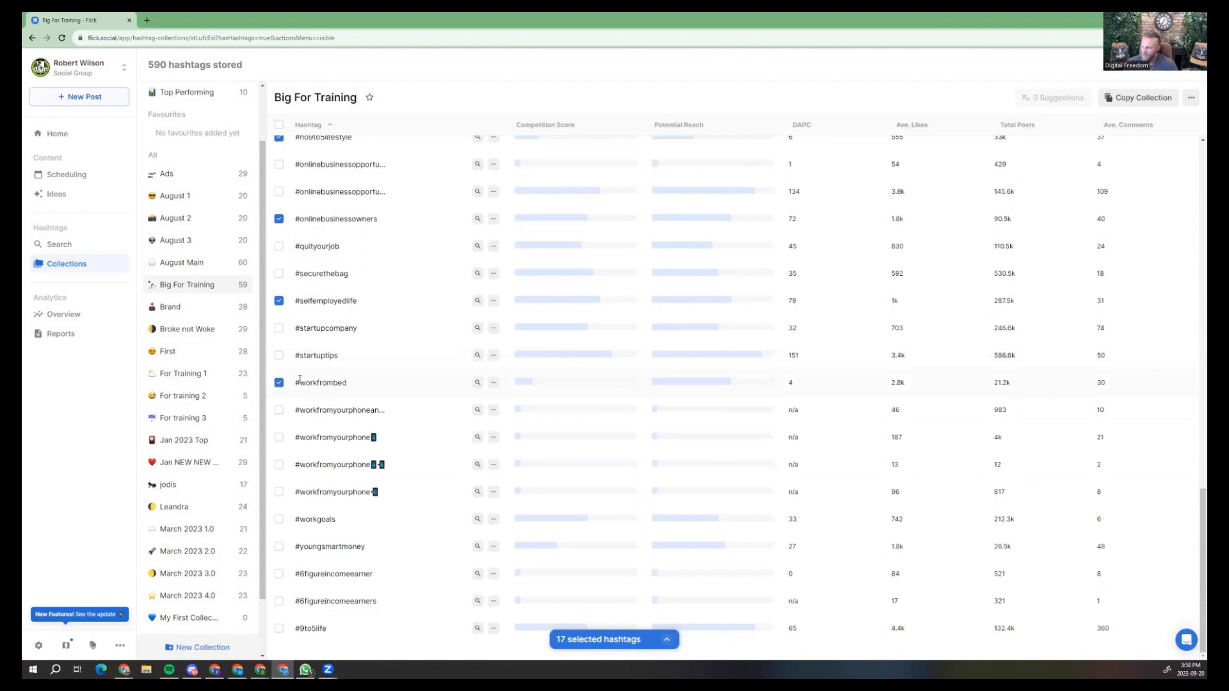
{"action": "left_click", "coordinate": [280, 466]}
Save the selected hashtags to the "For training 2" collection and clear the selection.
{"action": "left_click", "coordinate": [672, 645]}
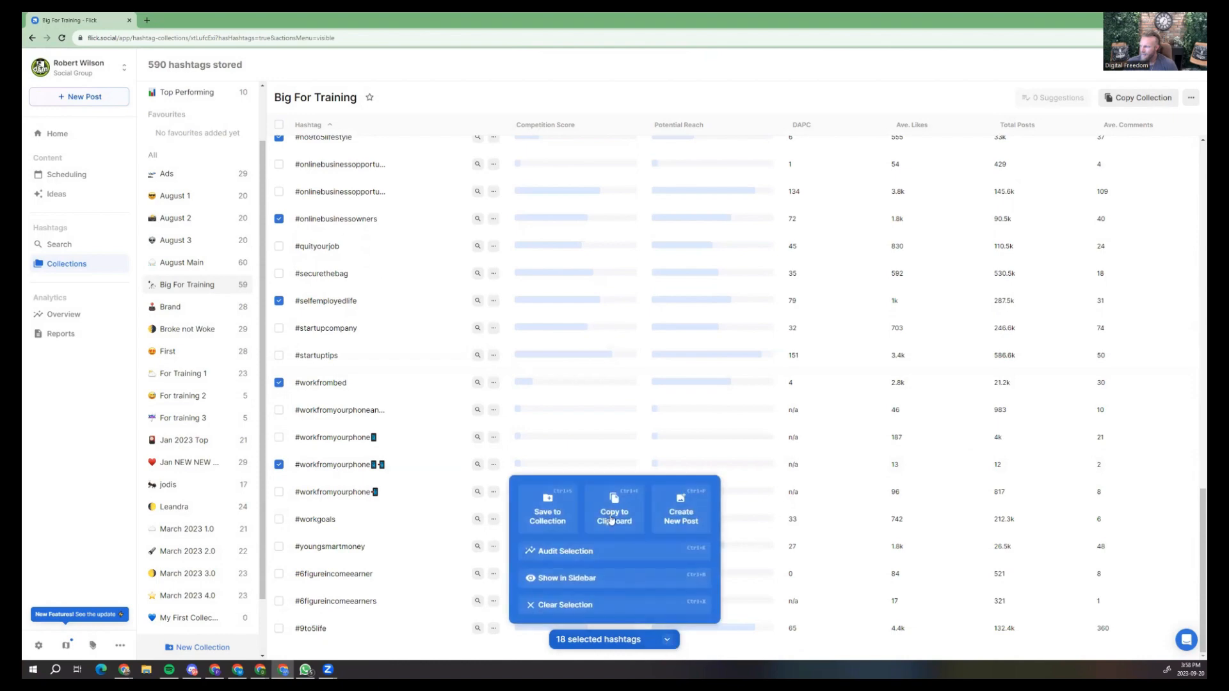
{"action": "left_click", "coordinate": [547, 509]}
{"action": "scroll", "coordinate": [646, 379], "scroll_direction": "down", "scroll_amount": 2}
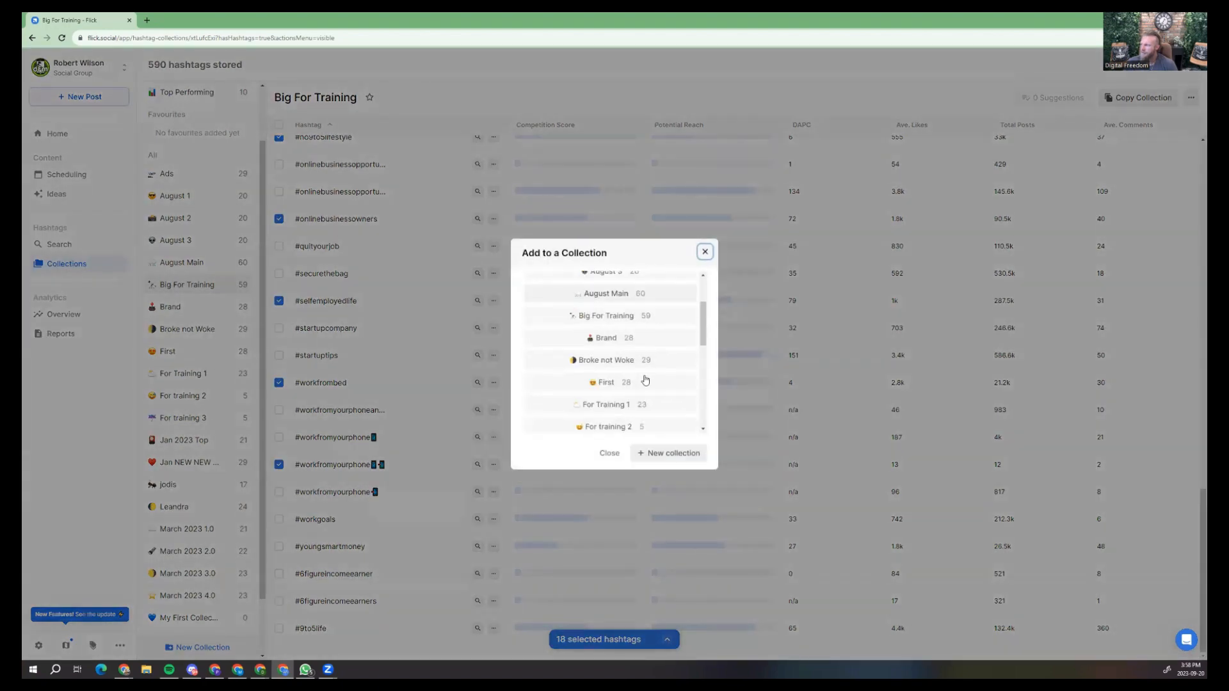
{"action": "left_click", "coordinate": [644, 370]}
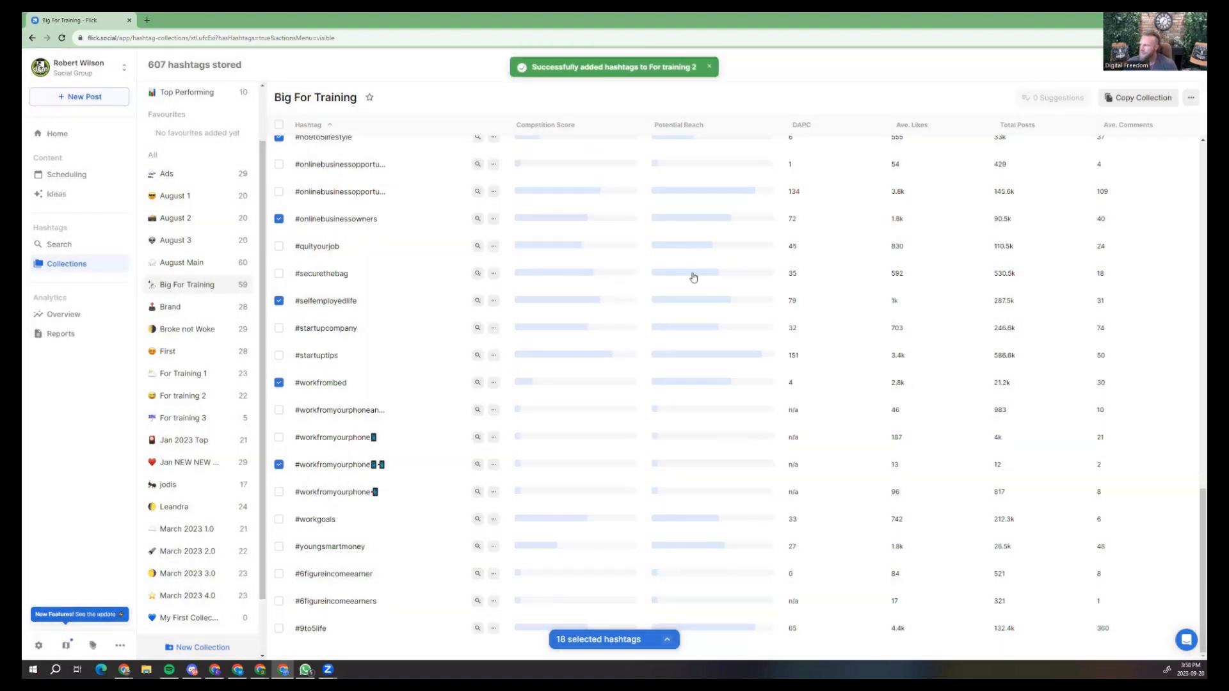
{"action": "scroll", "coordinate": [345, 211], "scroll_direction": "up", "scroll_amount": 5}
{"action": "scroll", "coordinate": [324, 199], "scroll_direction": "up", "scroll_amount": 5}
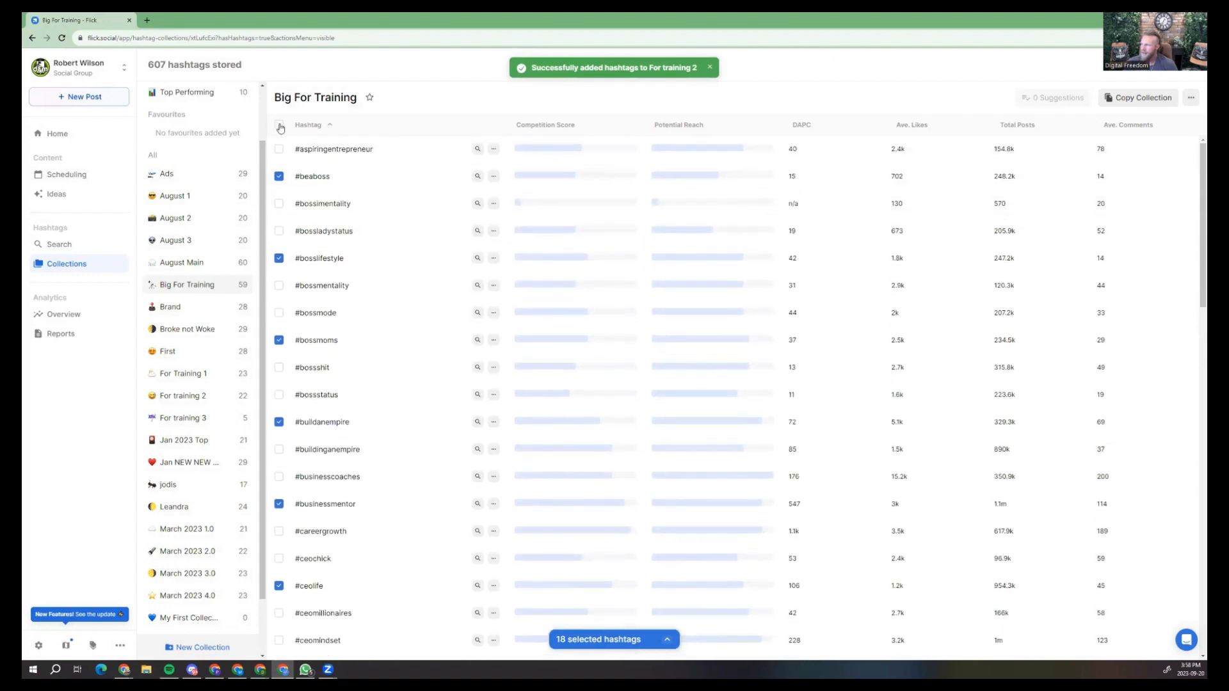
{"action": "left_click", "coordinate": [279, 124]}
{"action": "left_click", "coordinate": [279, 124]}
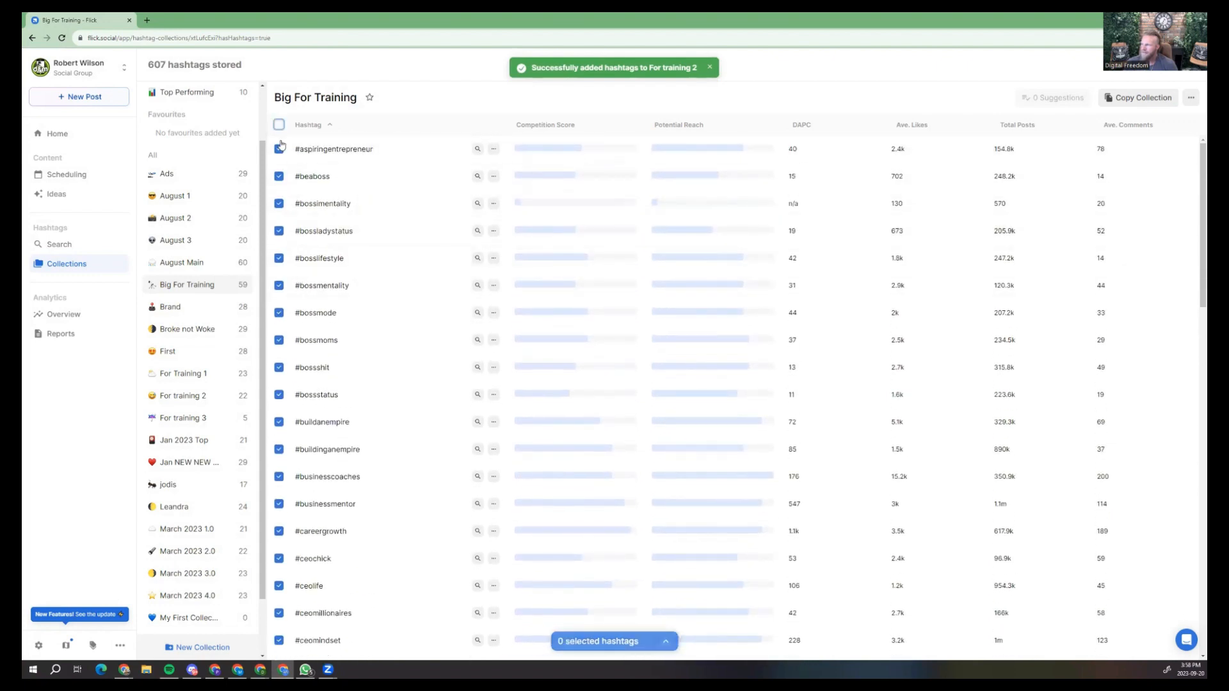
Add #bossimentality, #bossmentality, #bossshit and #buildinganempire to the hashtag selection.
{"action": "left_click", "coordinate": [279, 204]}
{"action": "left_click", "coordinate": [279, 285]}
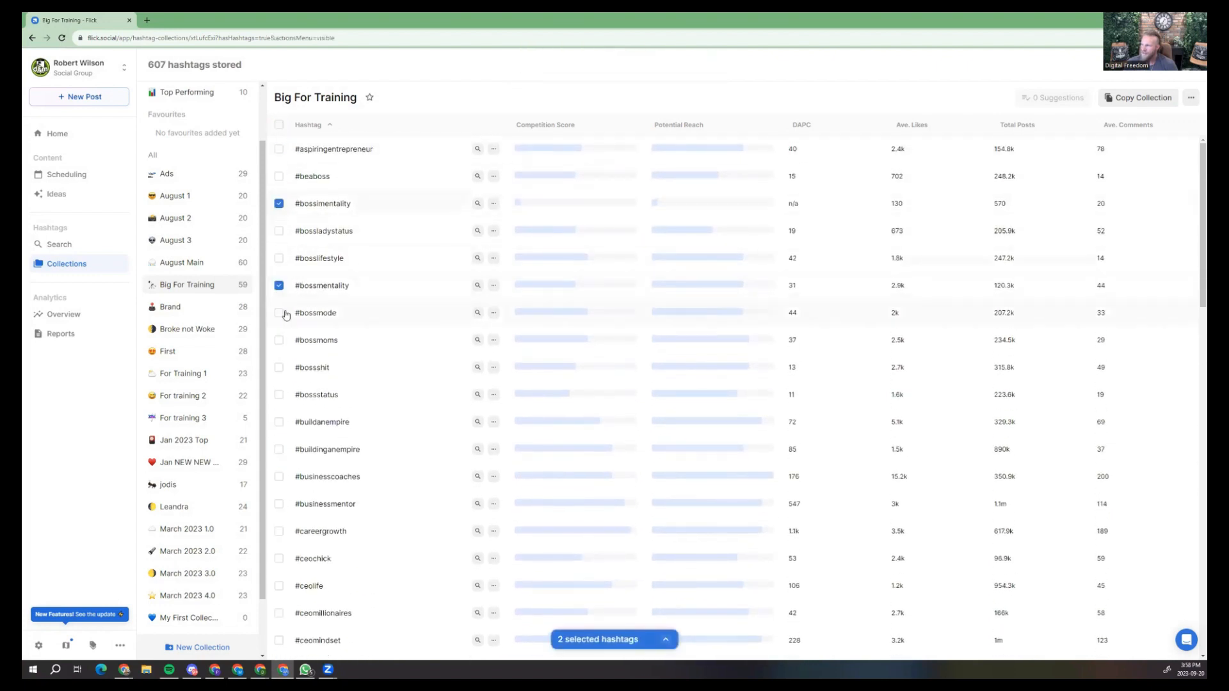
{"action": "left_click", "coordinate": [279, 367]}
{"action": "scroll", "coordinate": [272, 384], "scroll_direction": "down", "scroll_amount": 2}
{"action": "left_click", "coordinate": [279, 356]}
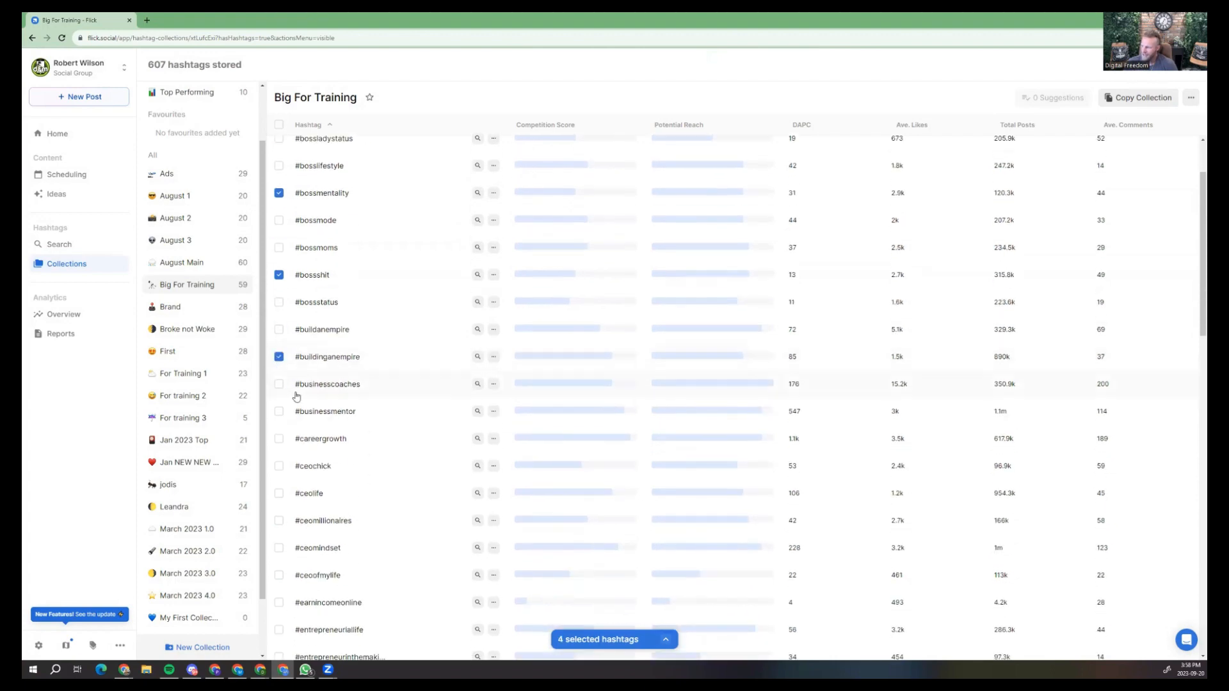
Add #careergrowth, #ceomillionaires, #earnincomeonline and #entrepreneurwoman to the hashtag selection.
{"action": "scroll", "coordinate": [294, 394], "scroll_direction": "down", "scroll_amount": 2}
{"action": "scroll", "coordinate": [293, 373], "scroll_direction": "down", "scroll_amount": 2}
{"action": "left_click", "coordinate": [279, 335]}
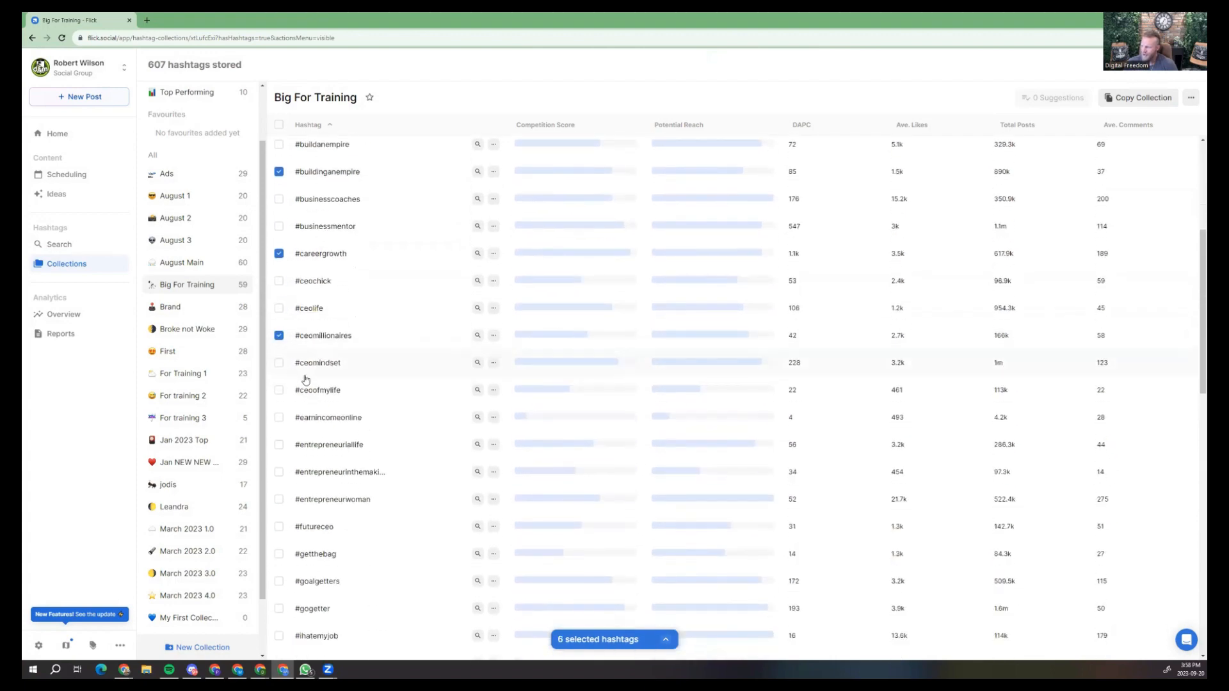
{"action": "scroll", "coordinate": [294, 359], "scroll_direction": "down", "scroll_amount": 2}
{"action": "left_click", "coordinate": [280, 324]}
{"action": "scroll", "coordinate": [288, 332], "scroll_direction": "down", "scroll_amount": 3}
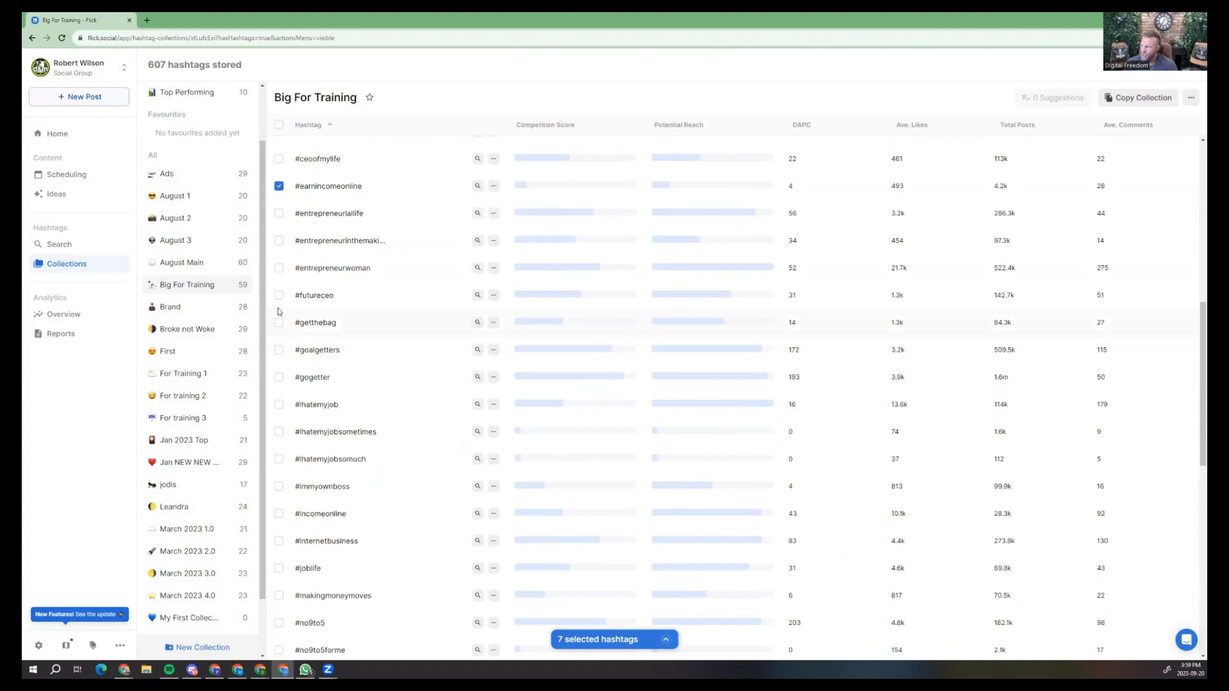
{"action": "left_click", "coordinate": [279, 268]}
Add #goalgetters, #ihatemyjobsometimes, #incomeonline and #makingmoneymoves to the hashtag selection.
{"action": "scroll", "coordinate": [282, 281], "scroll_direction": "down", "scroll_amount": 3}
{"action": "scroll", "coordinate": [285, 224], "scroll_direction": "up", "scroll_amount": 3}
{"action": "scroll", "coordinate": [323, 372], "scroll_direction": "down", "scroll_amount": 3}
{"action": "left_click", "coordinate": [279, 292]}
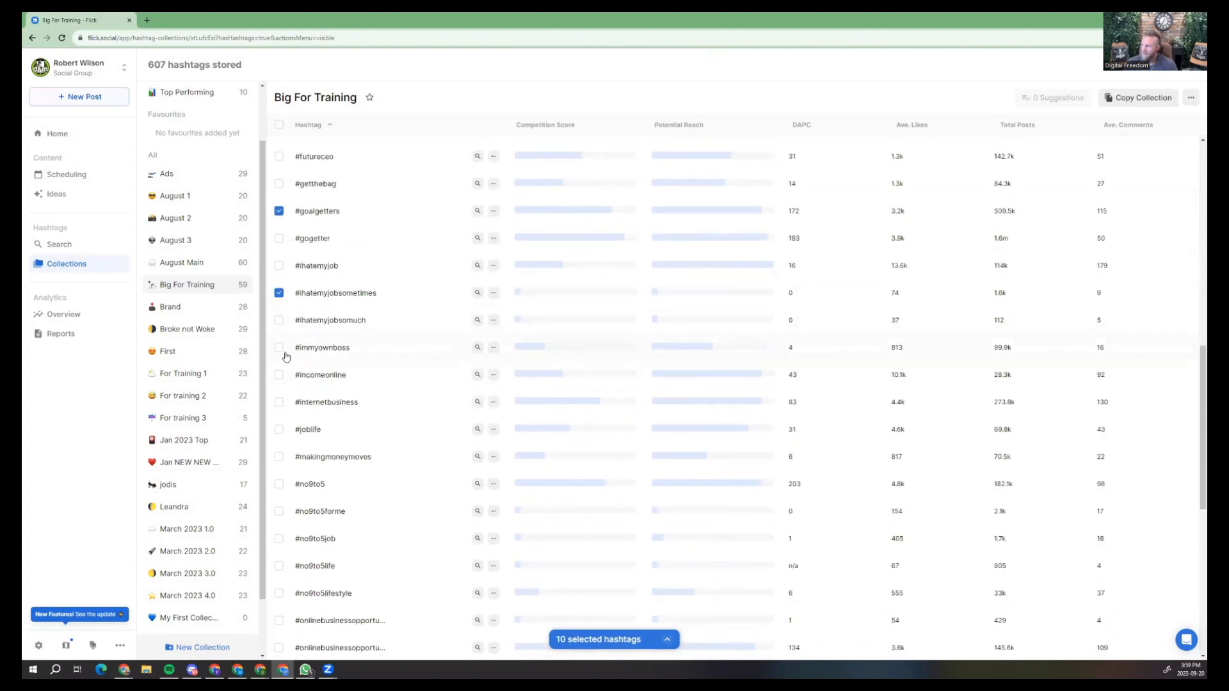
{"action": "left_click", "coordinate": [279, 375]}
{"action": "scroll", "coordinate": [284, 390], "scroll_direction": "down", "scroll_amount": 1}
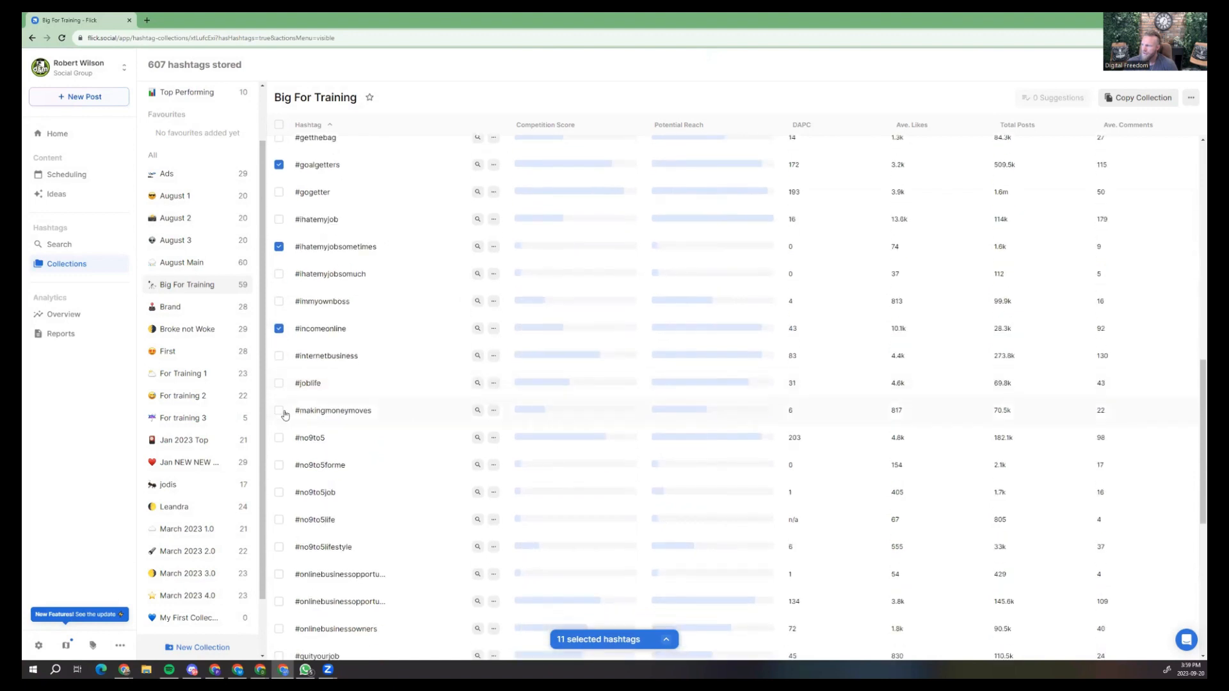
{"action": "left_click", "coordinate": [279, 410]}
Add #no9to5job, the first #onlinebusinessopportu... entry and #quityourjob to the hashtag selection.
{"action": "scroll", "coordinate": [307, 391], "scroll_direction": "down", "scroll_amount": 3}
{"action": "left_click", "coordinate": [279, 356]}
{"action": "scroll", "coordinate": [308, 368], "scroll_direction": "down", "scroll_amount": 3}
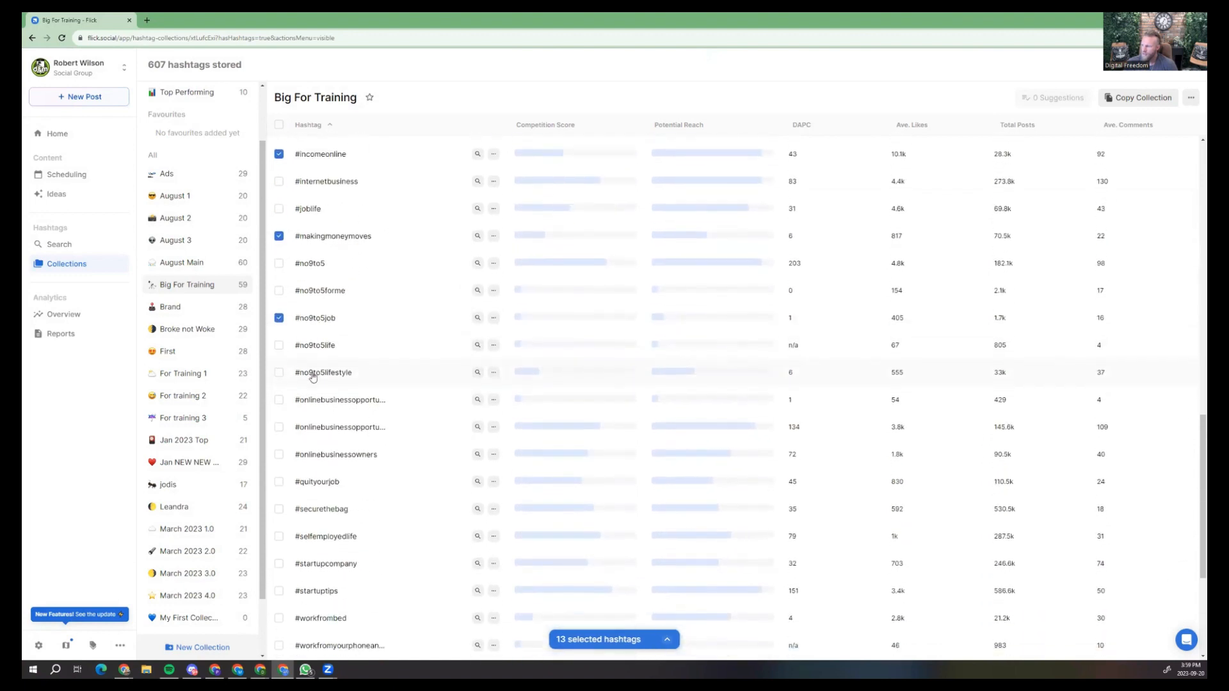
{"action": "left_click", "coordinate": [279, 298]}
{"action": "scroll", "coordinate": [301, 351], "scroll_direction": "down", "scroll_amount": 1}
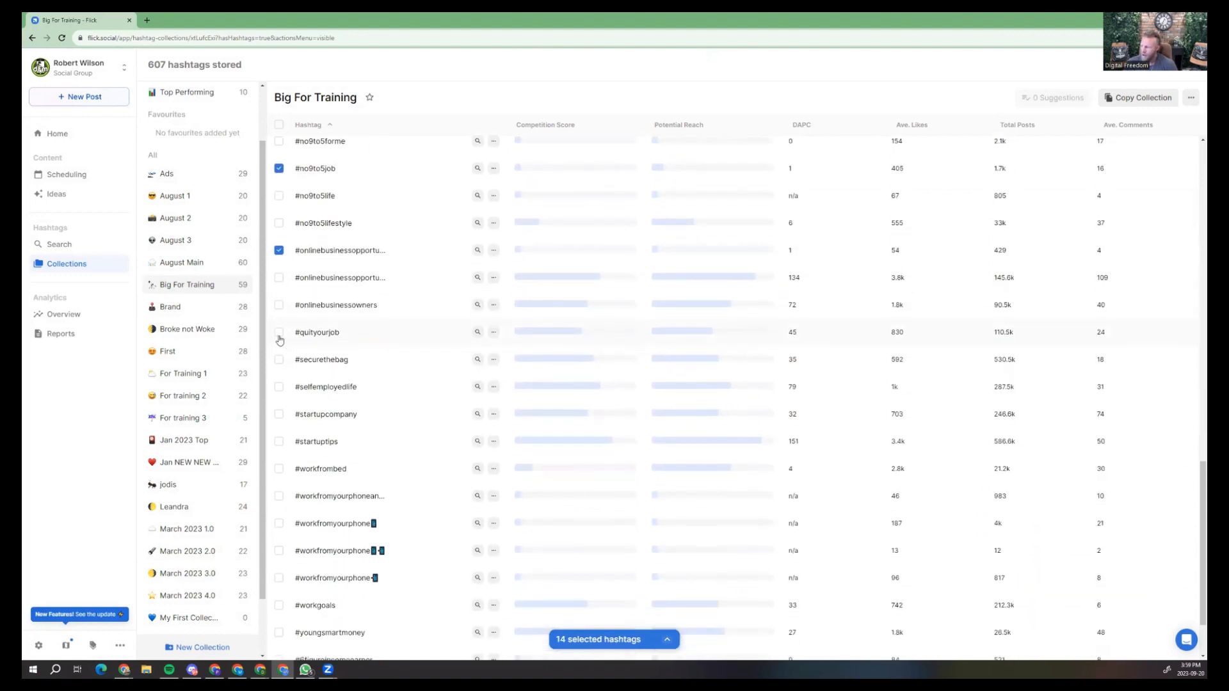
{"action": "left_click", "coordinate": [279, 332]}
Add #startupcompany, #workfromyourphonean... and the #workfromyourphone variant just above #workgoals to the hashtag selection.
{"action": "scroll", "coordinate": [288, 336], "scroll_direction": "down", "scroll_amount": 2}
{"action": "left_click", "coordinate": [280, 328]}
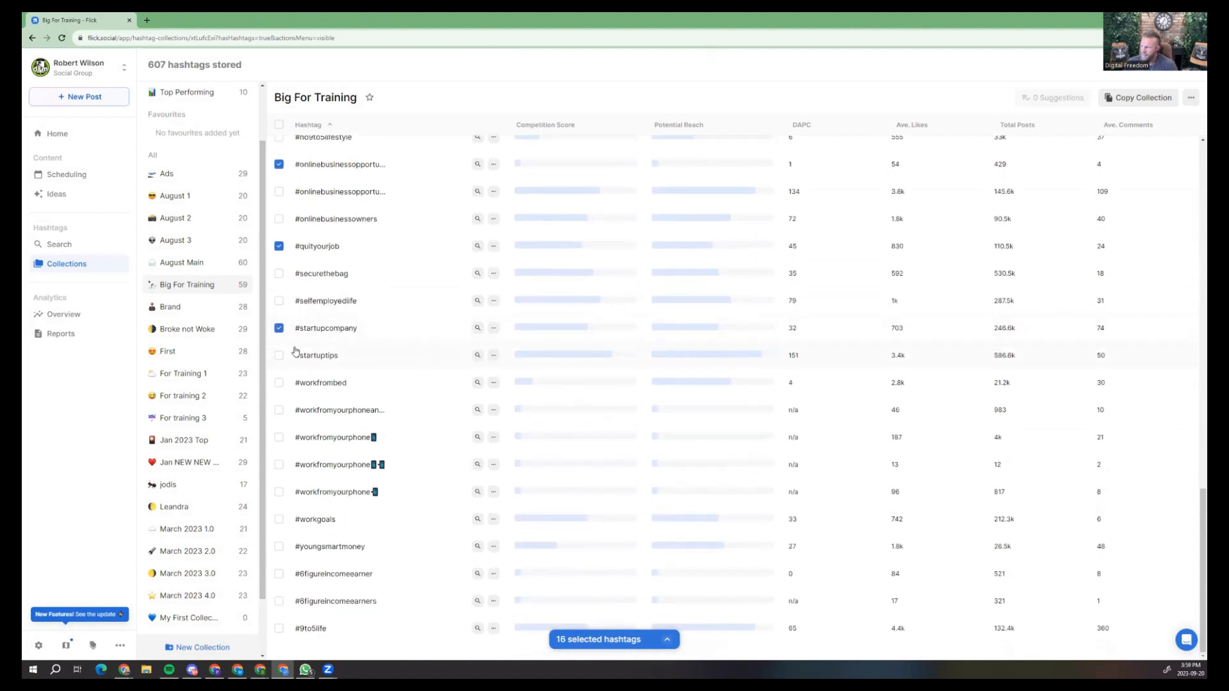
{"action": "left_click", "coordinate": [280, 409]}
{"action": "left_click", "coordinate": [280, 492]}
Save the selected hashtags to the "For training 3" collection and clear the selection.
{"action": "left_click", "coordinate": [666, 640]}
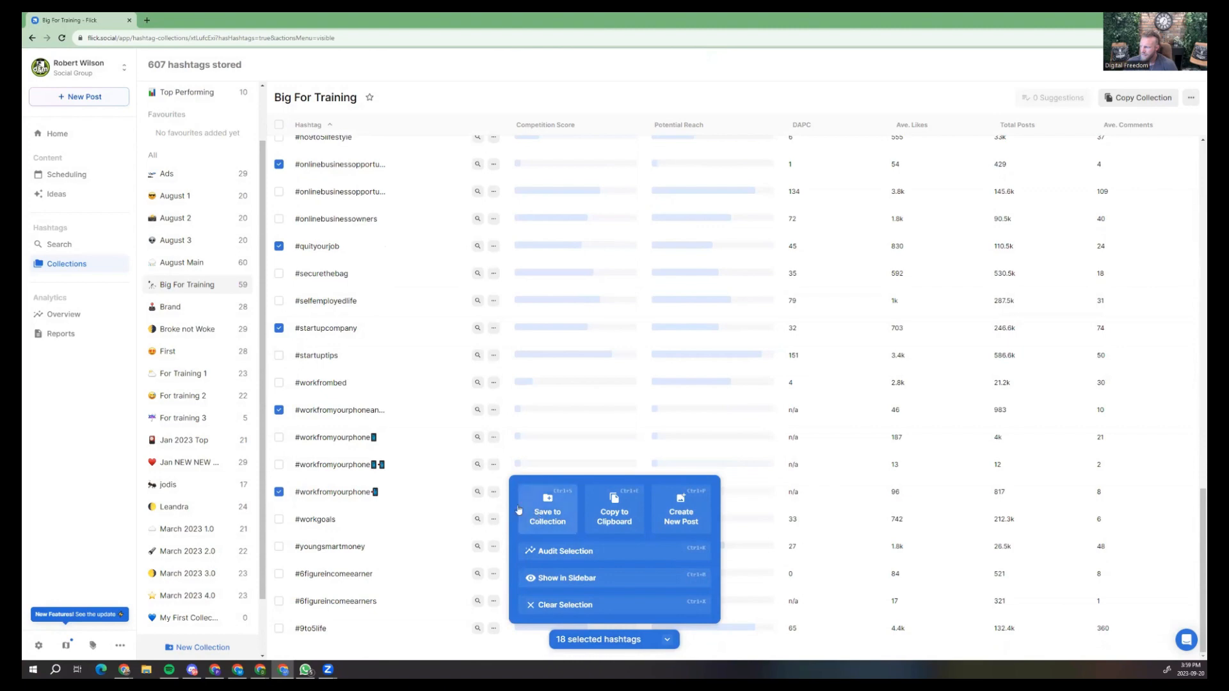
{"action": "left_click", "coordinate": [520, 510]}
{"action": "scroll", "coordinate": [548, 412], "scroll_direction": "down", "scroll_amount": 5}
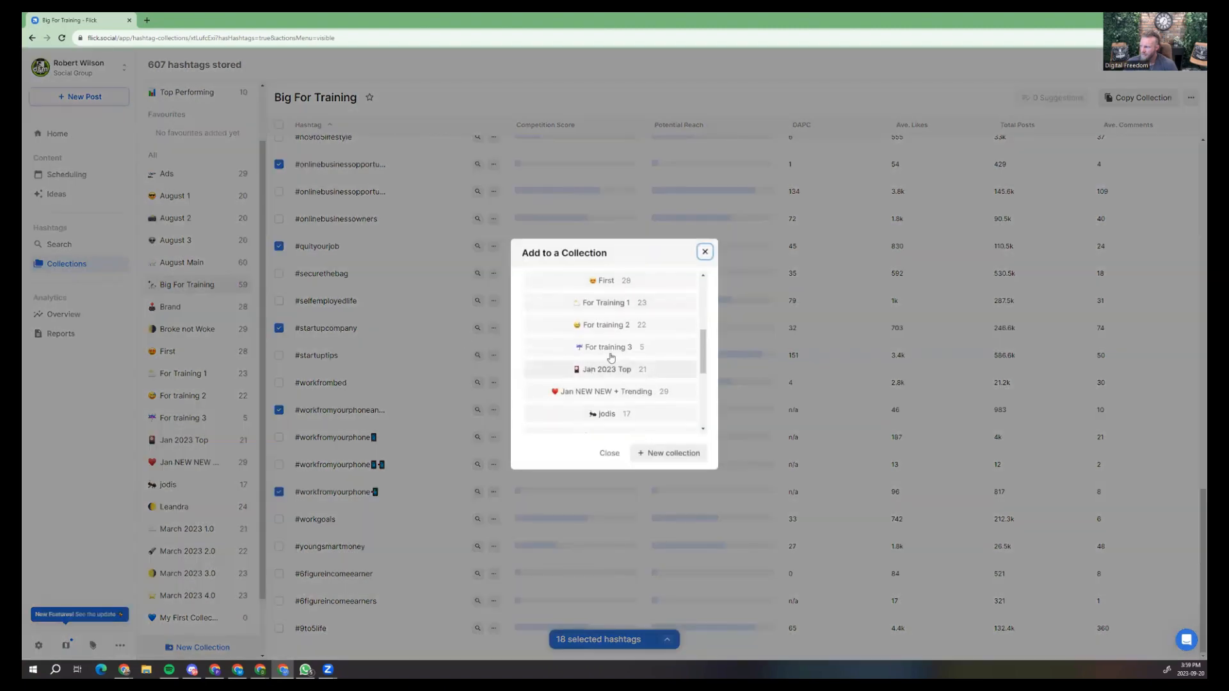
{"action": "left_click", "coordinate": [612, 349]}
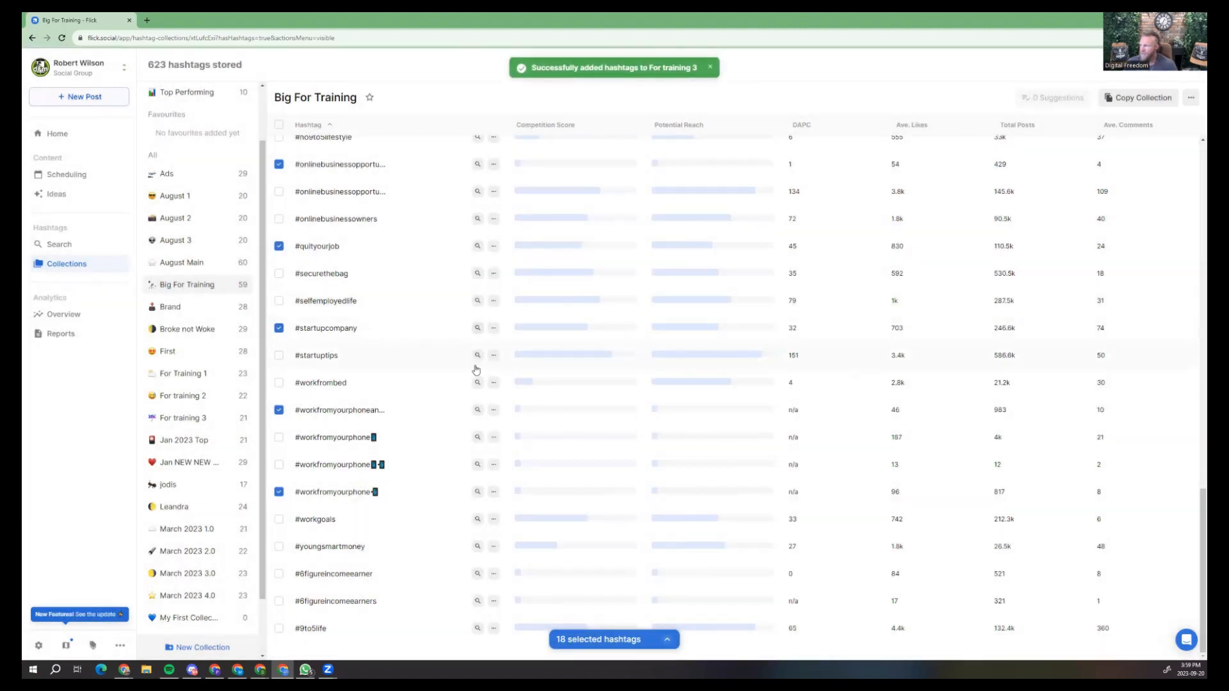
{"action": "scroll", "coordinate": [476, 370], "scroll_direction": "up", "scroll_amount": 3}
{"action": "left_click", "coordinate": [279, 125]}
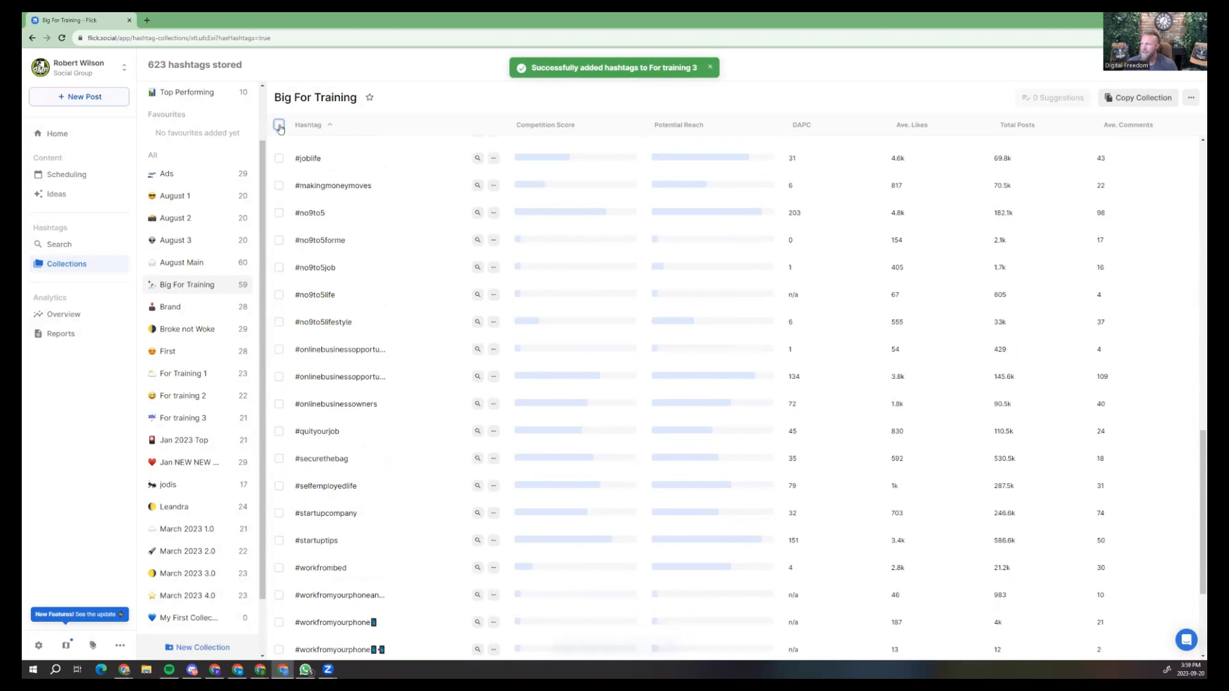
View the Recently Ranked and Top Performing smart collections, and select every hashtag in Top Performing.
{"action": "scroll", "coordinate": [151, 299], "scroll_direction": "up", "scroll_amount": 1}
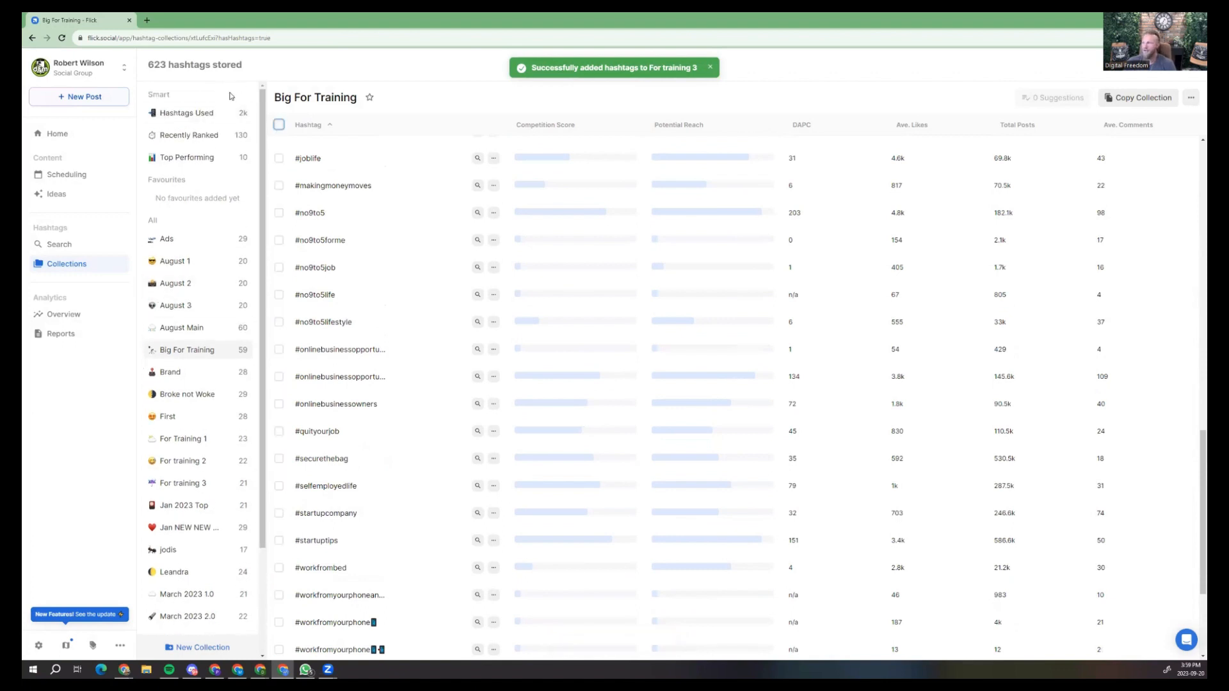
{"action": "left_click_drag", "start_coordinate": [160, 95], "coordinate": [174, 97]}
{"action": "left_click", "coordinate": [174, 97]}
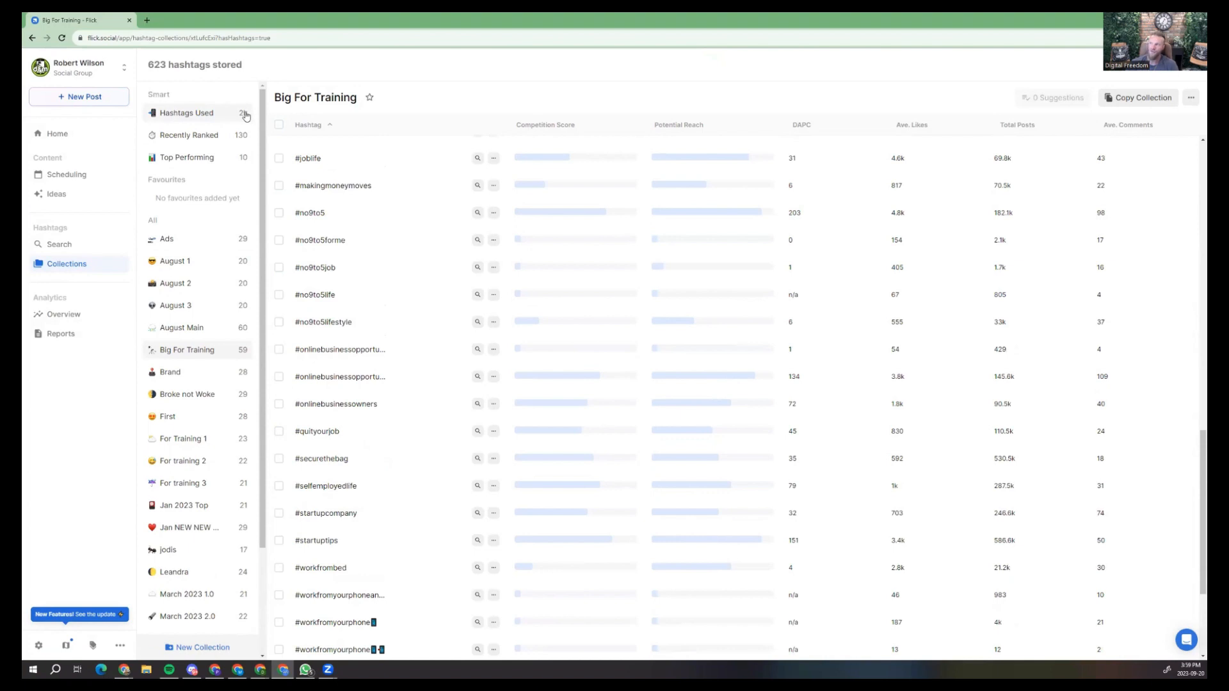
{"action": "left_click", "coordinate": [189, 140]}
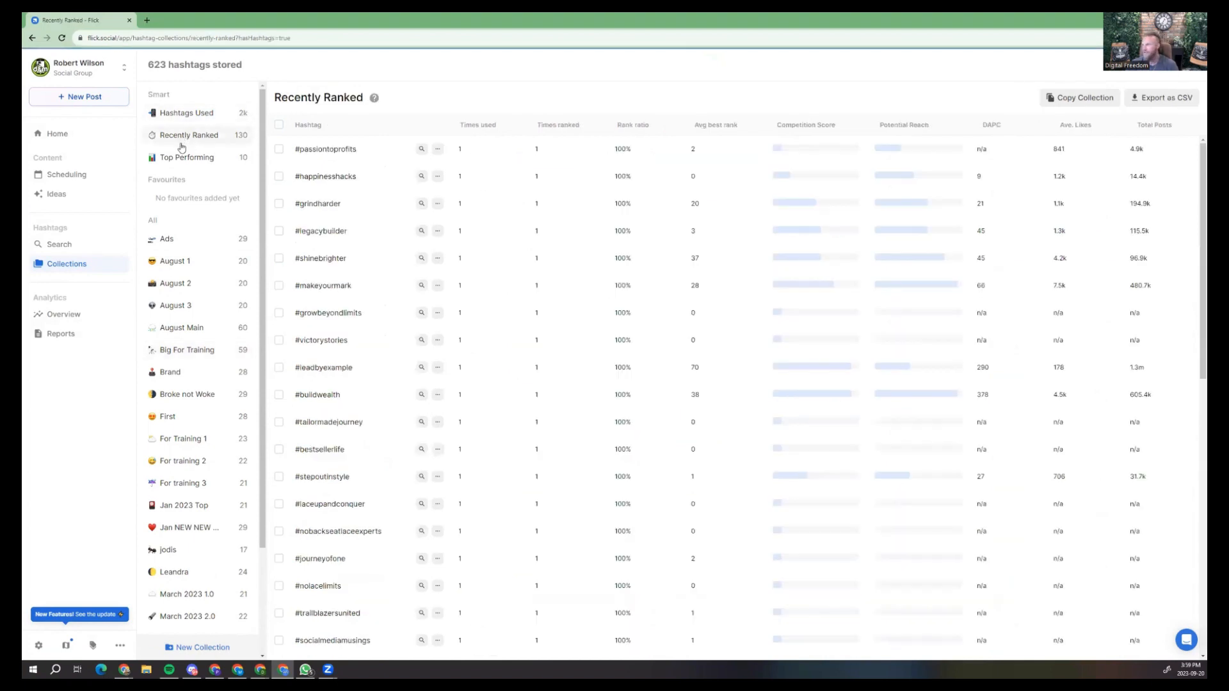
{"action": "left_click", "coordinate": [200, 165]}
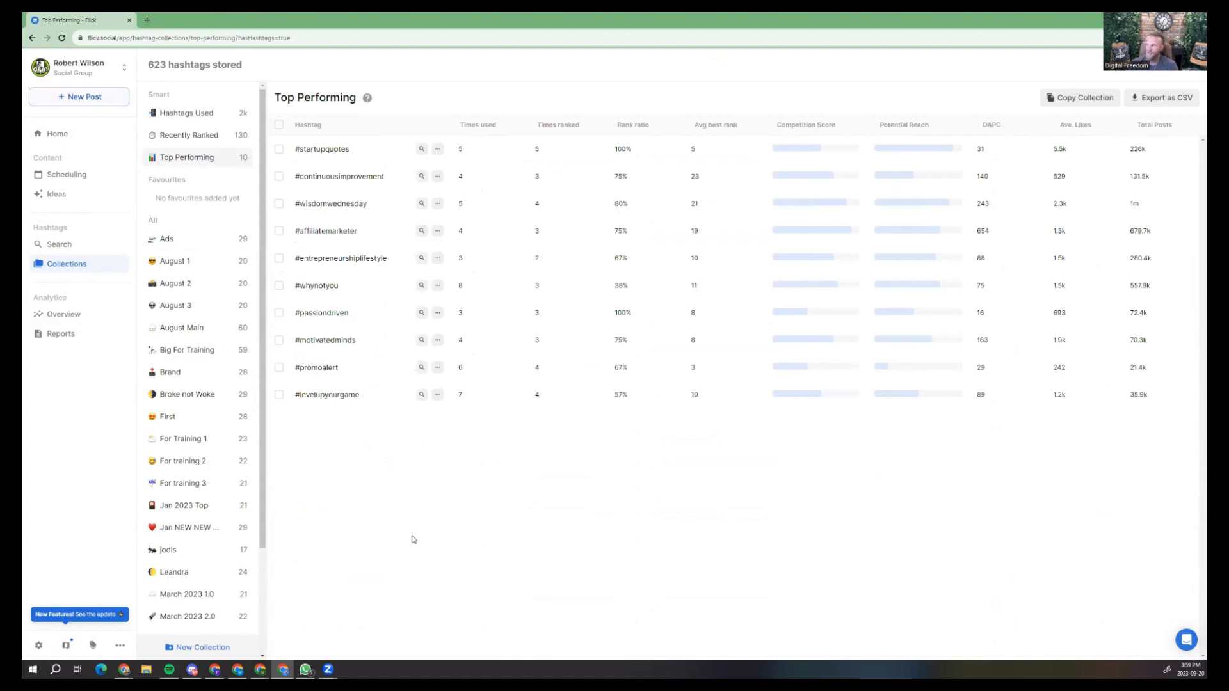
{"action": "left_click", "coordinate": [279, 124]}
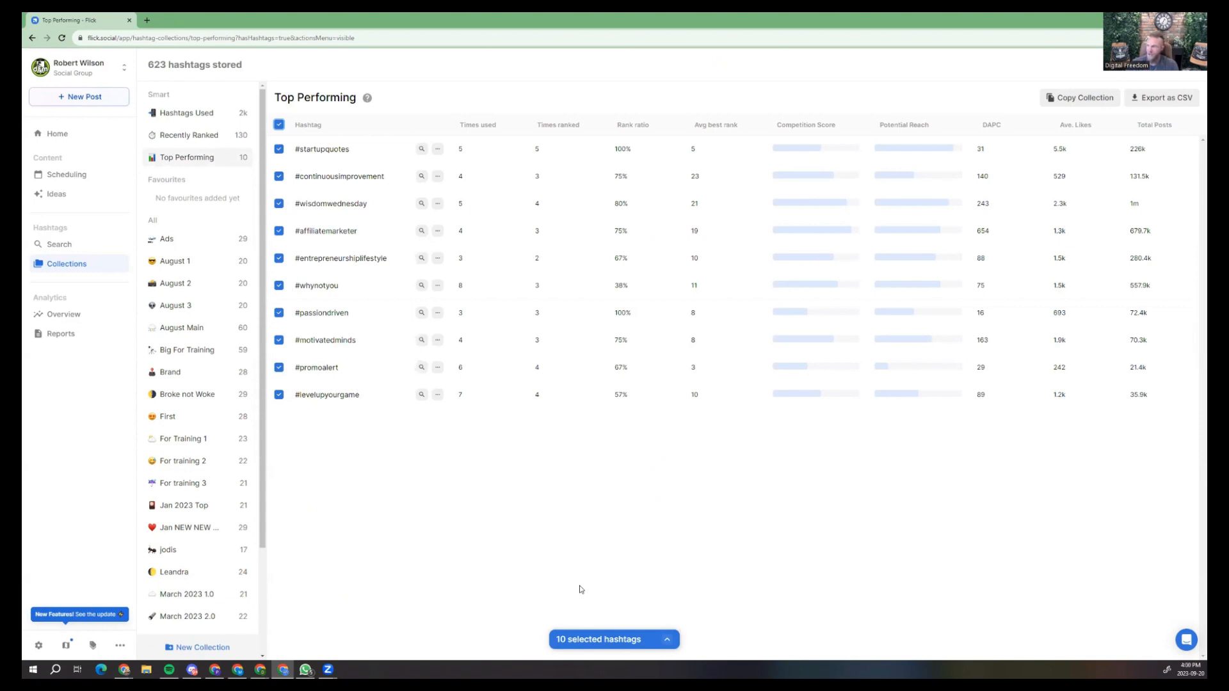
Sort the Recently Ranked hashtags by rank ratio from highest to lowest and look through the list.
{"action": "left_click", "coordinate": [182, 135]}
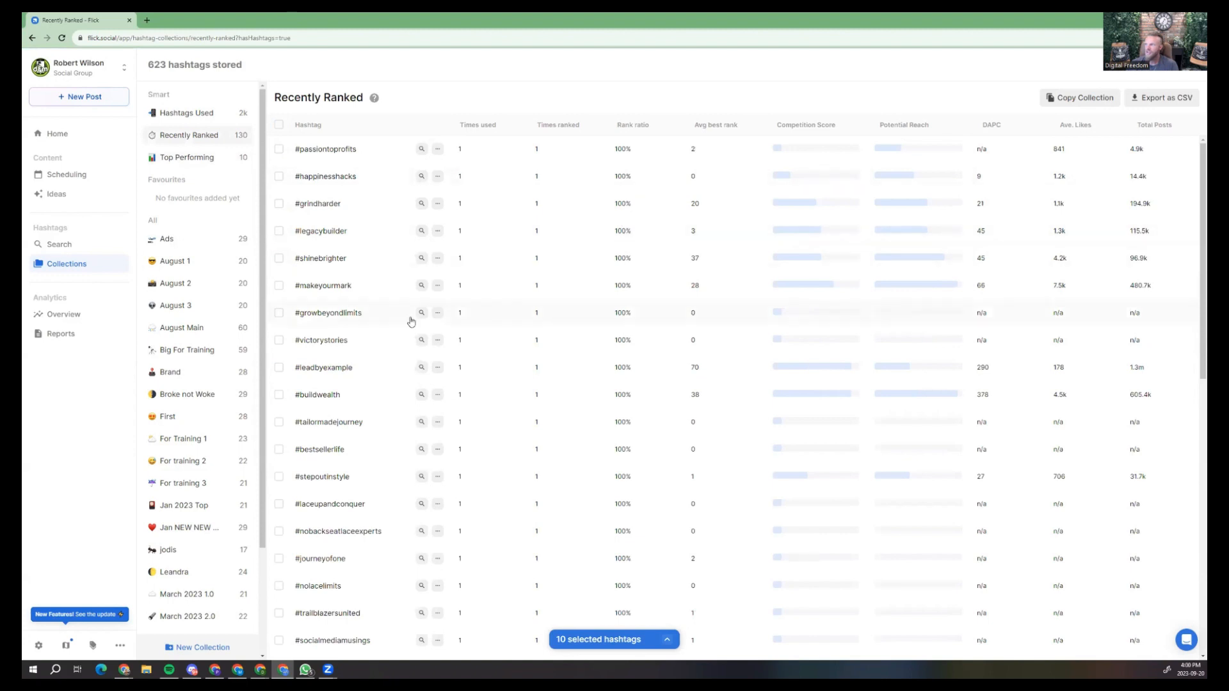
{"action": "left_click", "coordinate": [621, 127]}
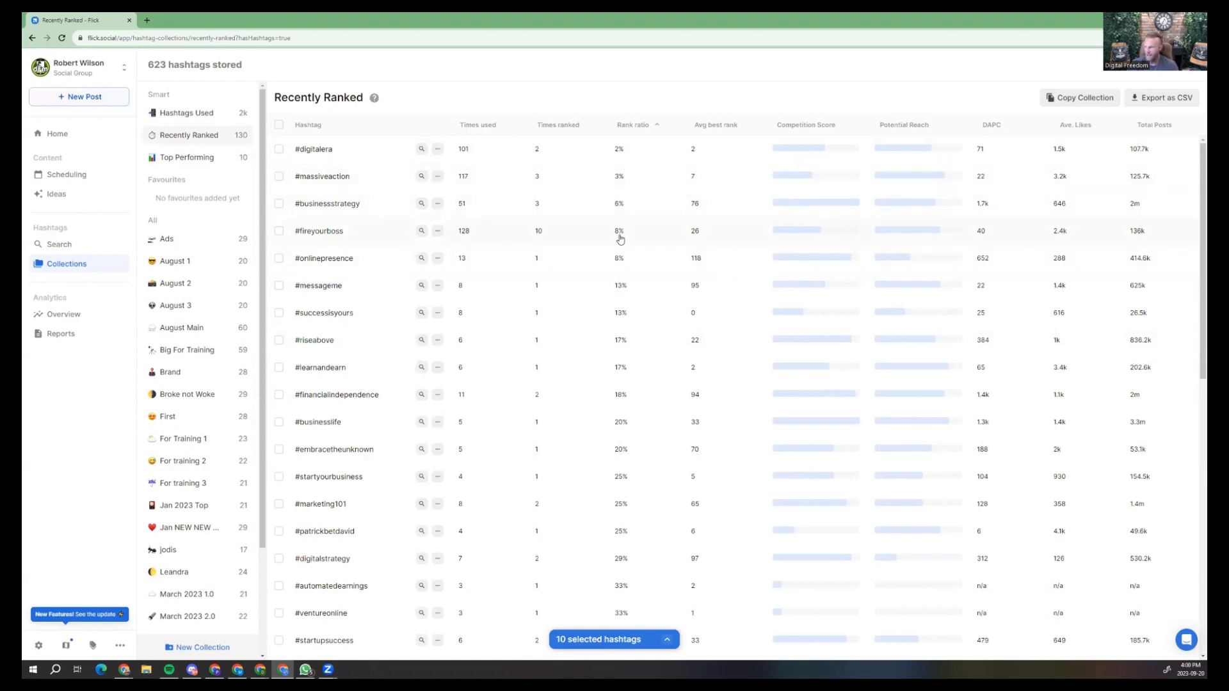
{"action": "left_click", "coordinate": [543, 125]}
{"action": "left_click", "coordinate": [578, 126]}
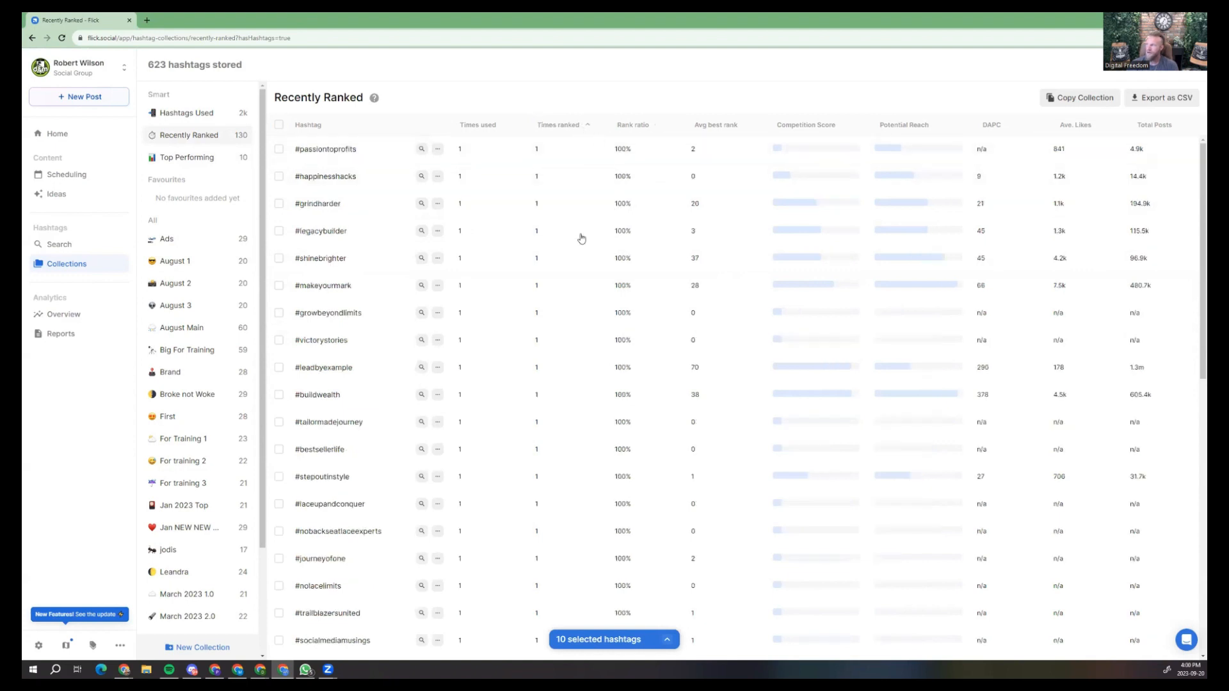
{"action": "left_click", "coordinate": [652, 128]}
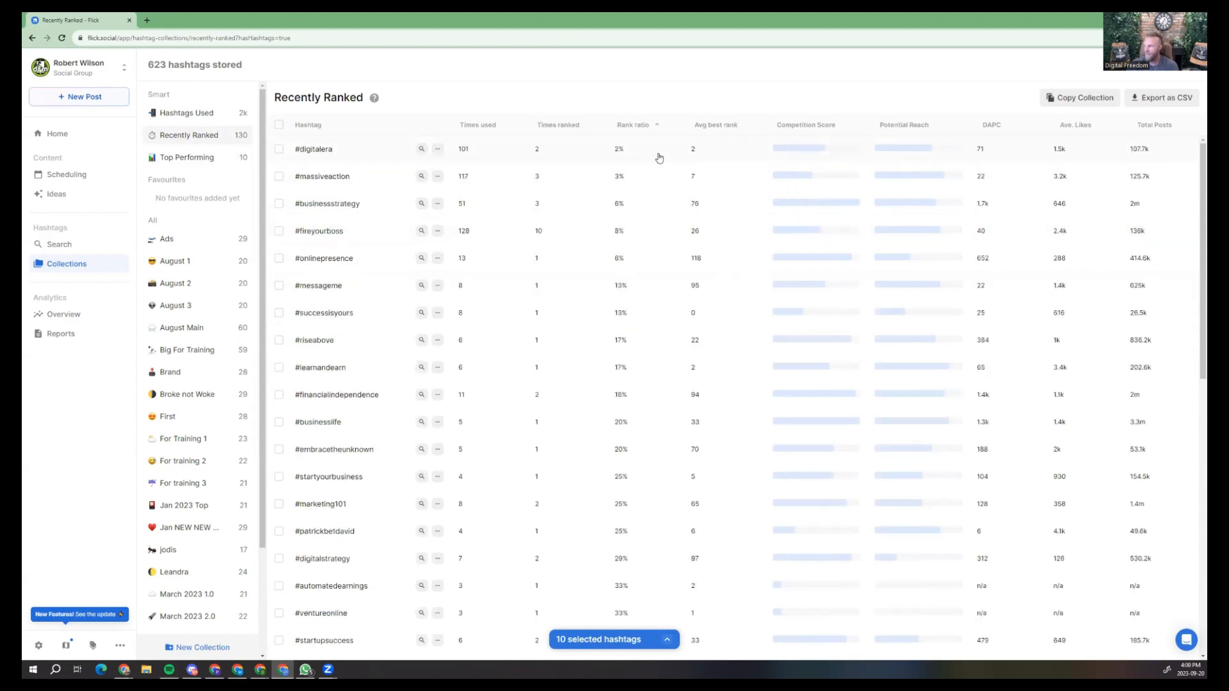
{"action": "left_click", "coordinate": [654, 128]}
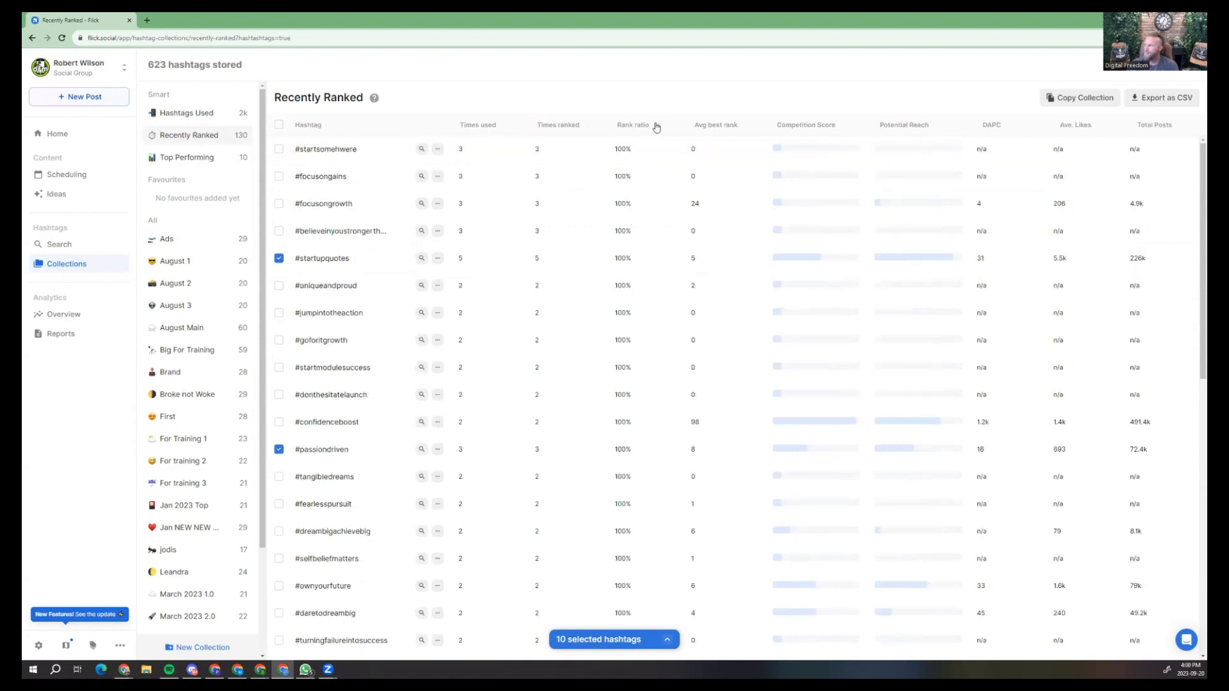
{"action": "left_click", "coordinate": [656, 130]}
{"action": "left_click", "coordinate": [656, 130]}
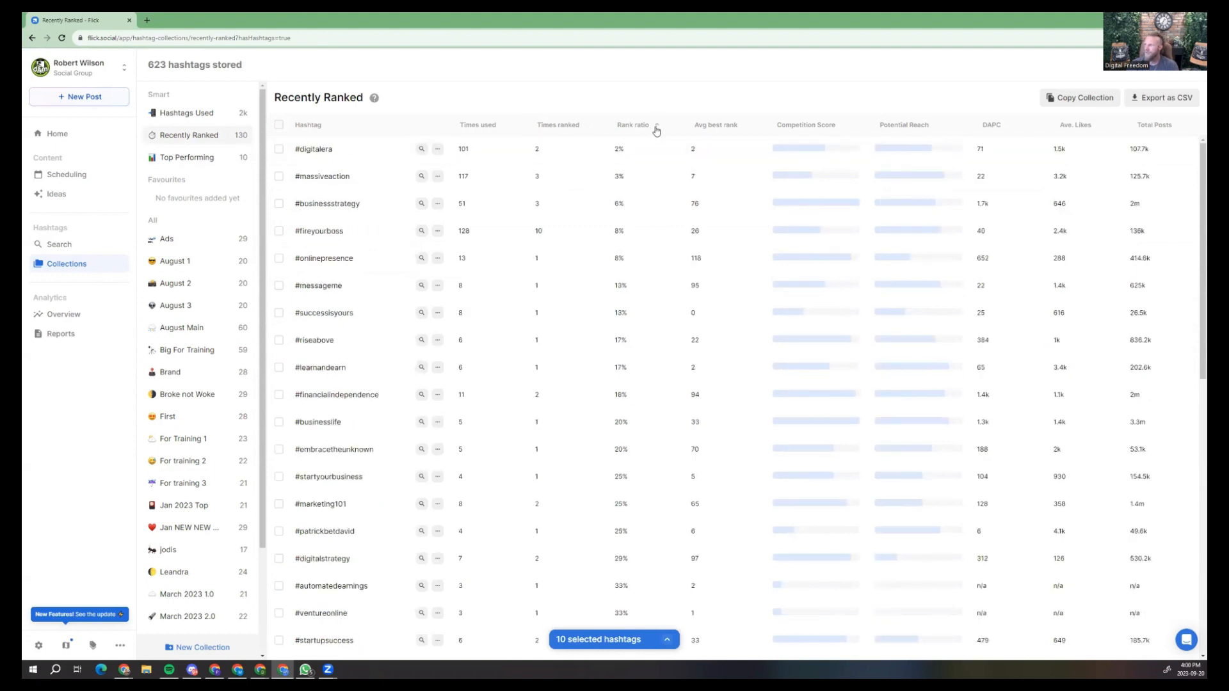
{"action": "left_click", "coordinate": [656, 129]}
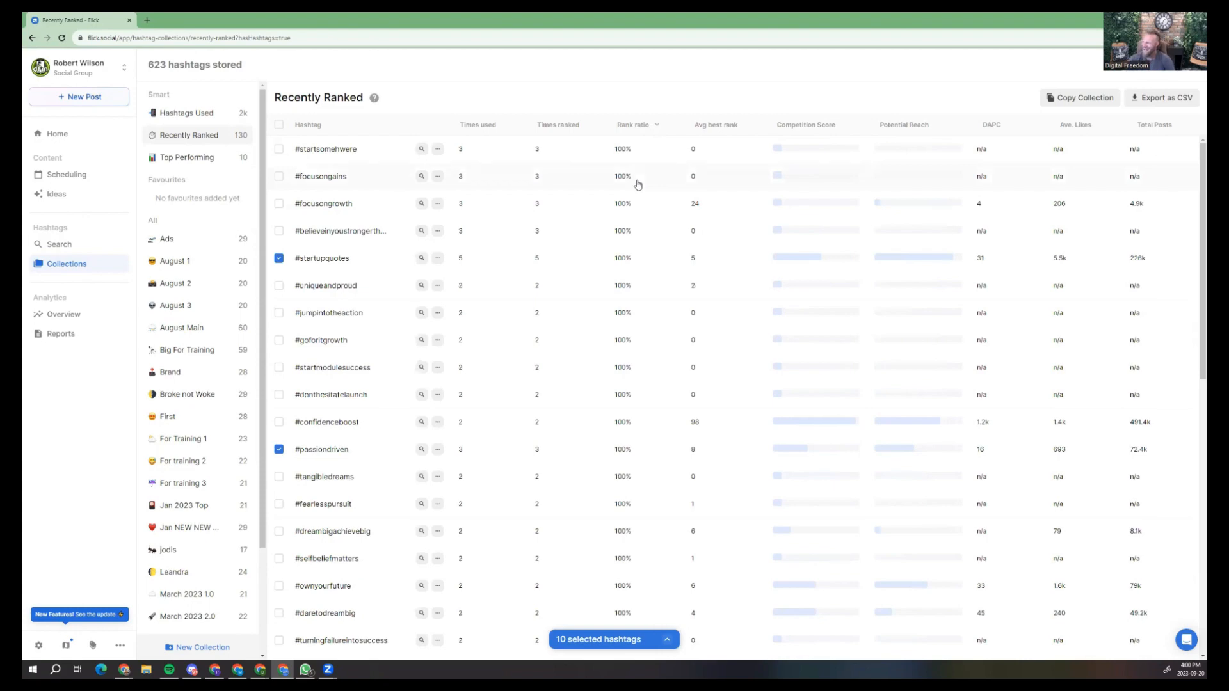
{"action": "scroll", "coordinate": [656, 435], "scroll_direction": "down", "scroll_amount": 5}
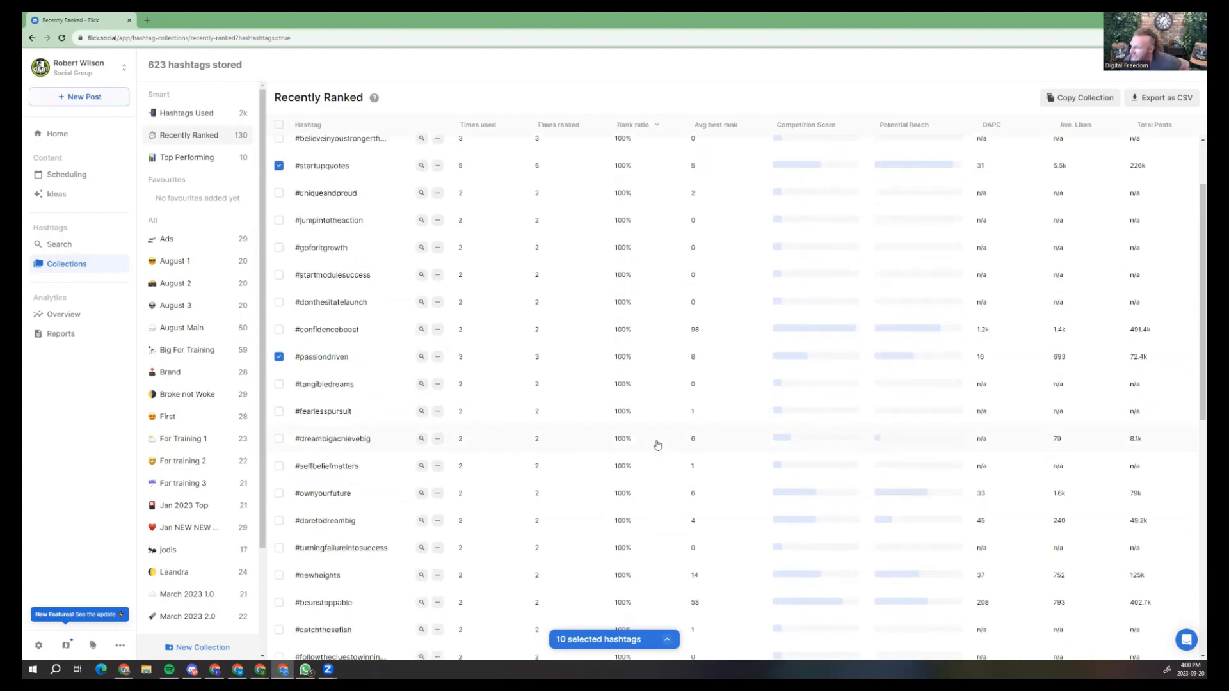
{"action": "scroll", "coordinate": [656, 442], "scroll_direction": "down", "scroll_amount": 5}
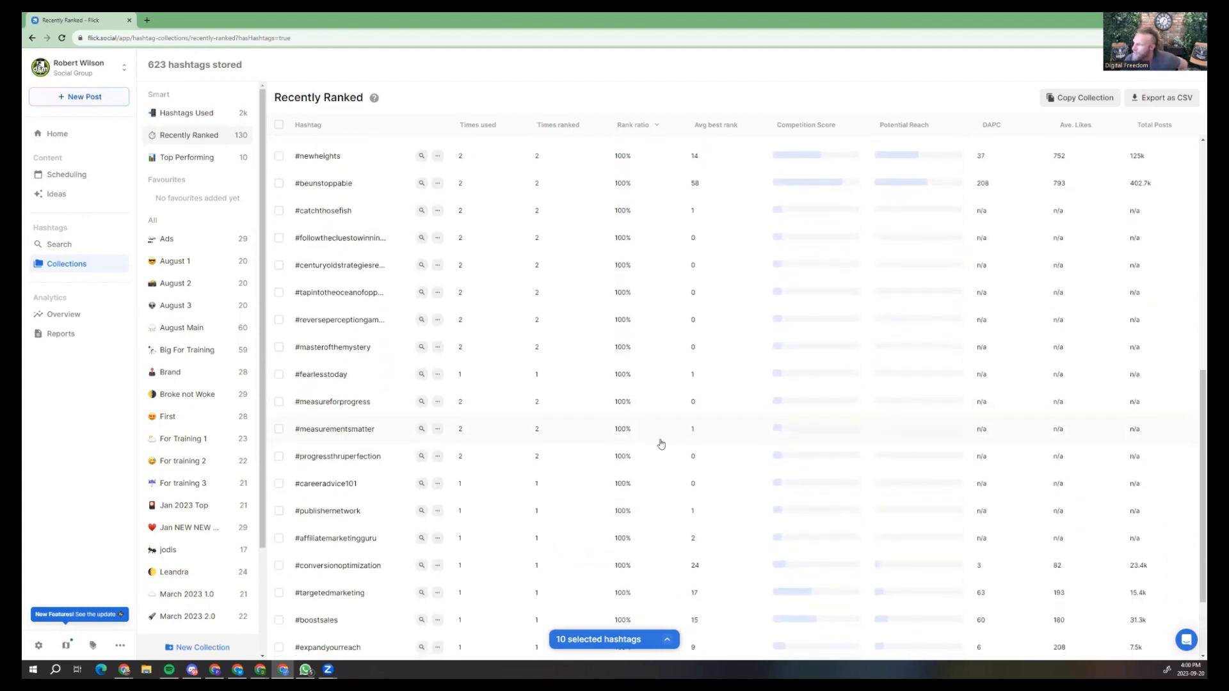
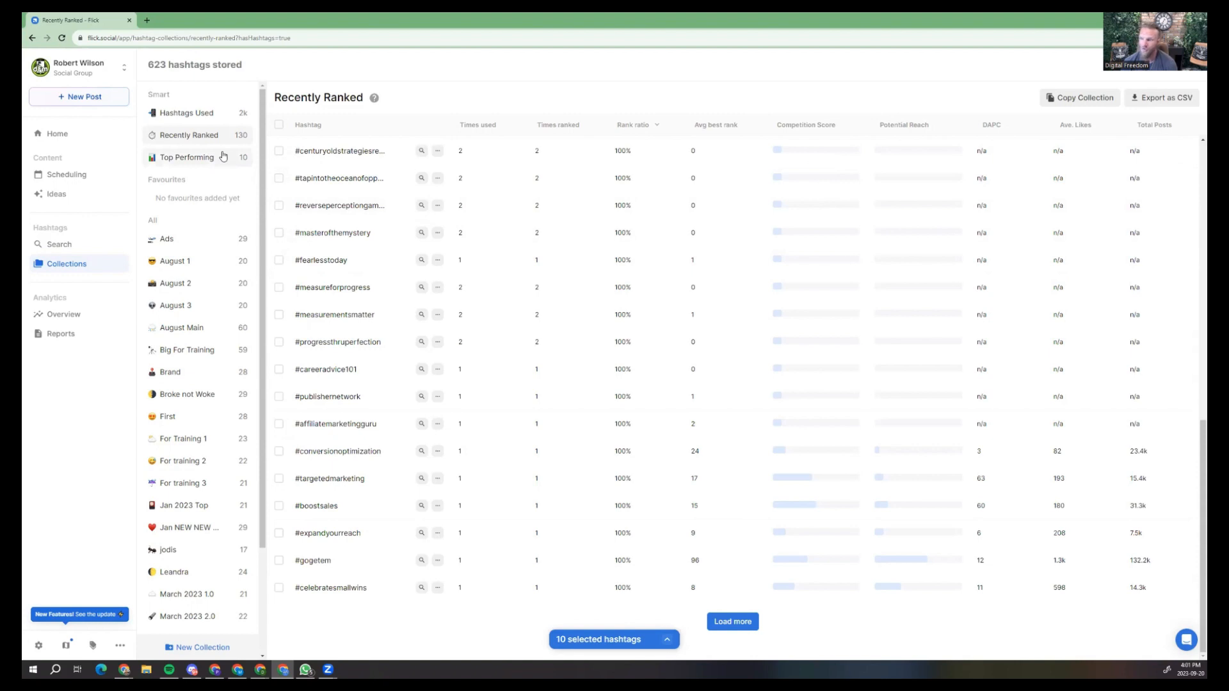
Open the analytics overview and set its time range to the last 14 days.
{"action": "left_click", "coordinate": [74, 314]}
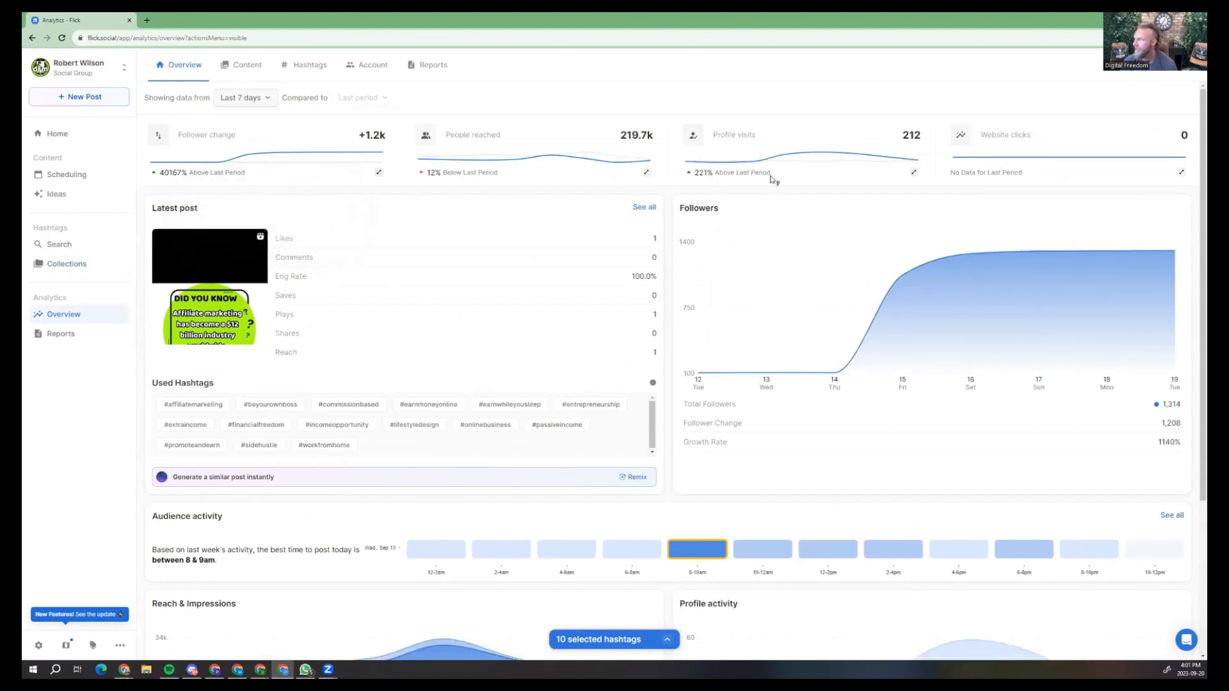
{"action": "left_click", "coordinate": [261, 99]}
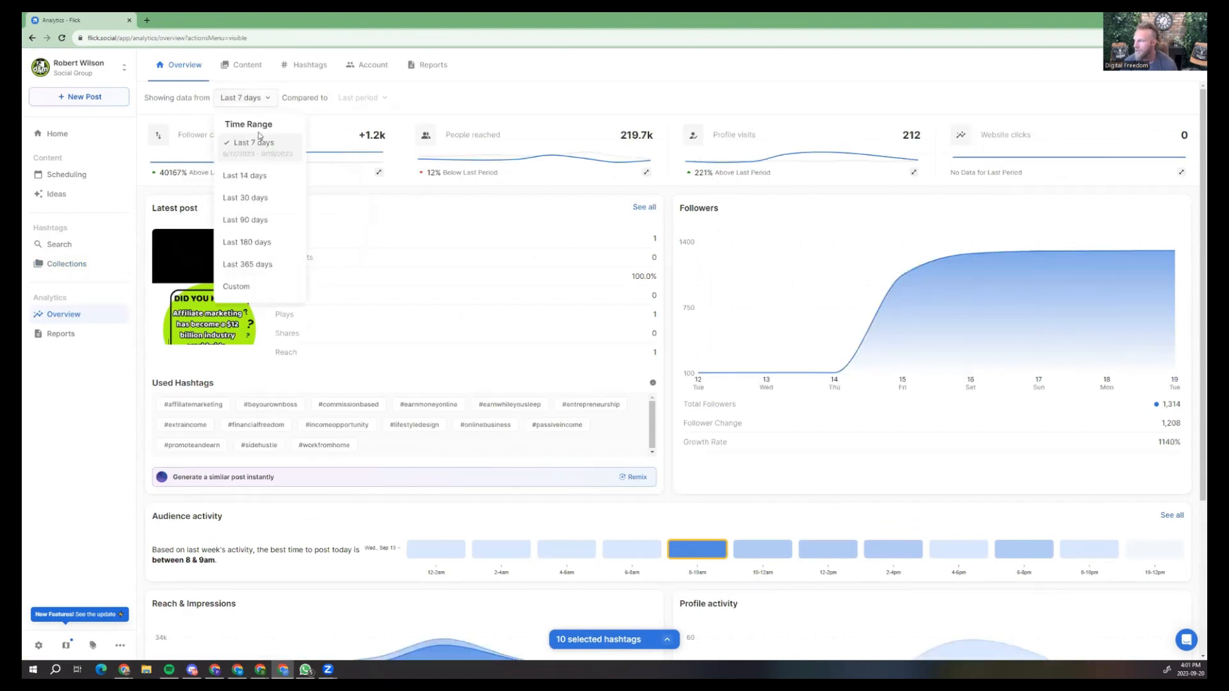
{"action": "left_click", "coordinate": [245, 176]}
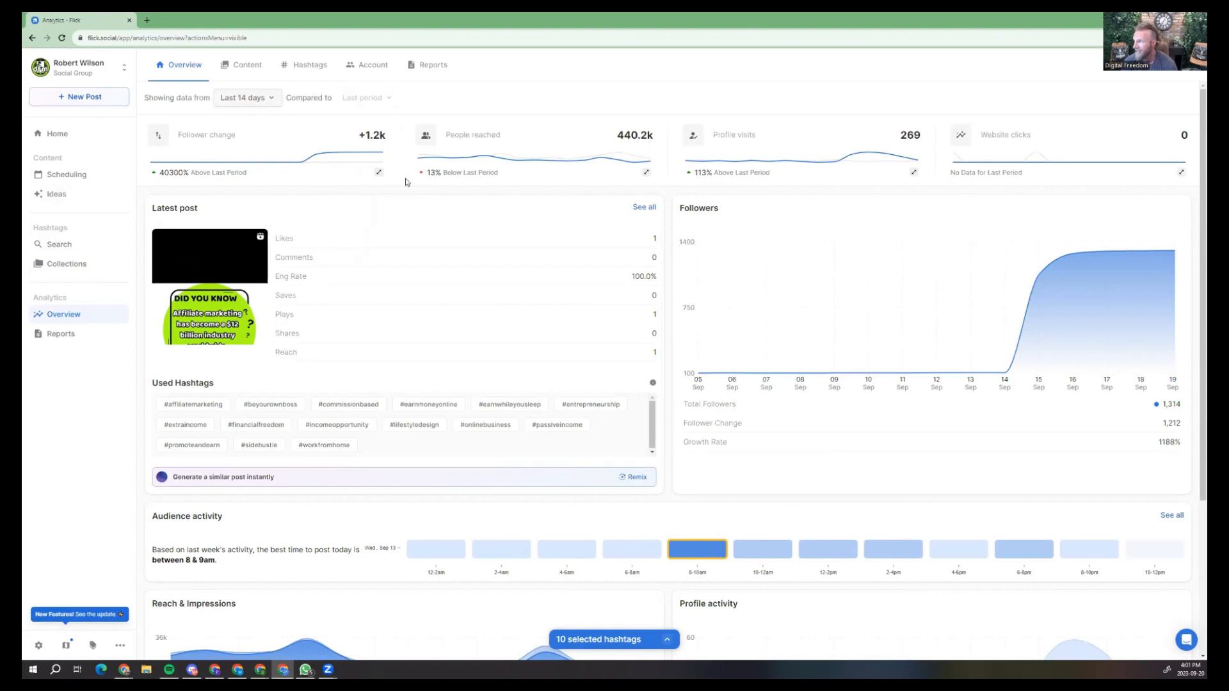
Examine the people reached, profile visits and website clicks figures in the analytics overview.
{"action": "mouse_move", "coordinate": [593, 172]}
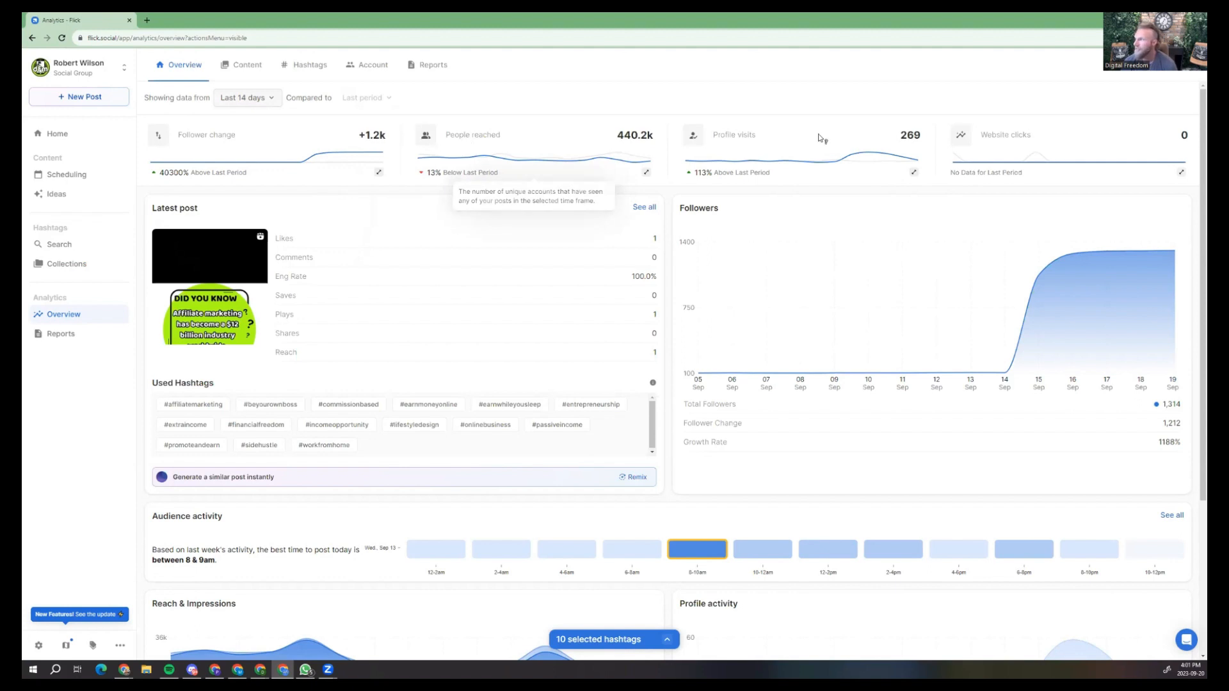
{"action": "mouse_move", "coordinate": [794, 156]}
{"action": "mouse_move", "coordinate": [1042, 138]}
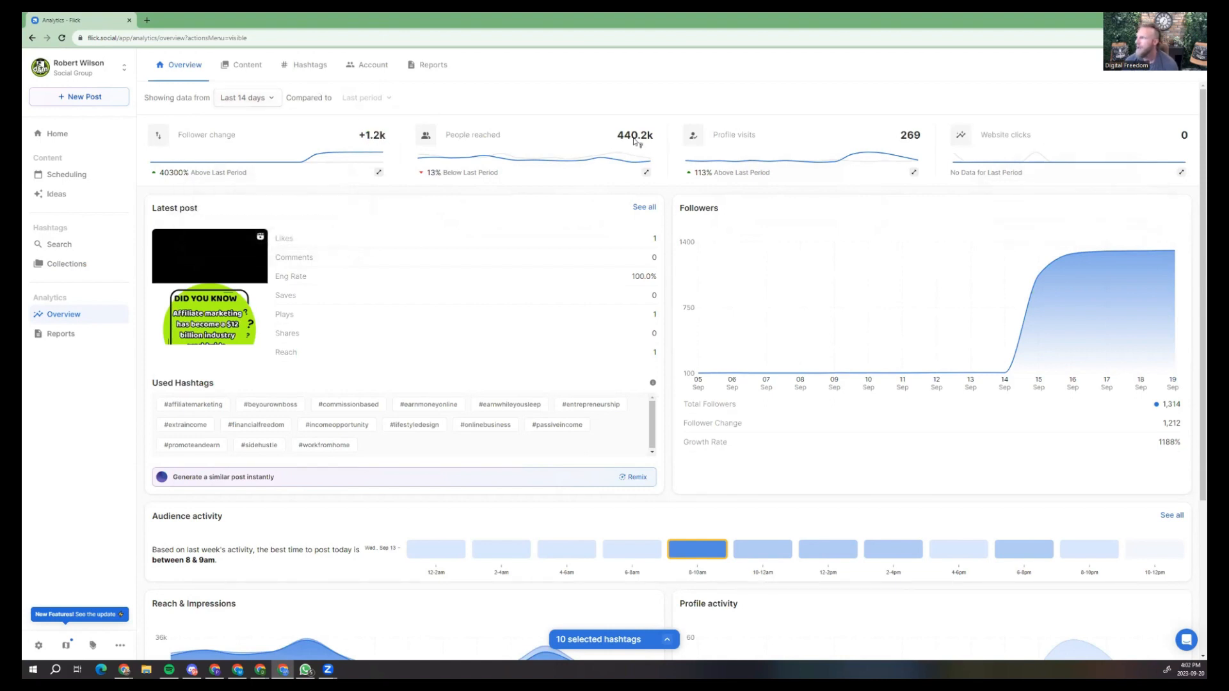
{"action": "left_click_drag", "start_coordinate": [617, 135], "coordinate": [655, 136]}
{"action": "left_click", "coordinate": [657, 139]}
{"action": "left_click_drag", "start_coordinate": [906, 136], "coordinate": [922, 139]}
{"action": "left_click", "coordinate": [922, 143]}
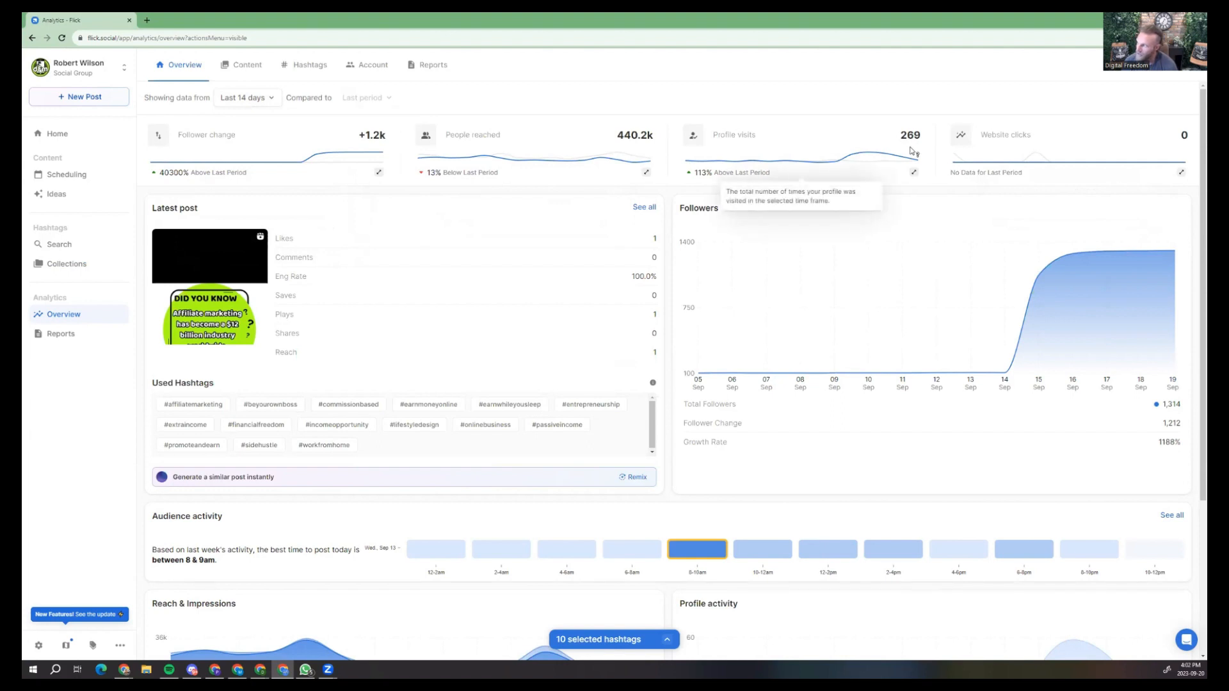
{"action": "left_click_drag", "start_coordinate": [1190, 137], "coordinate": [1179, 137]}
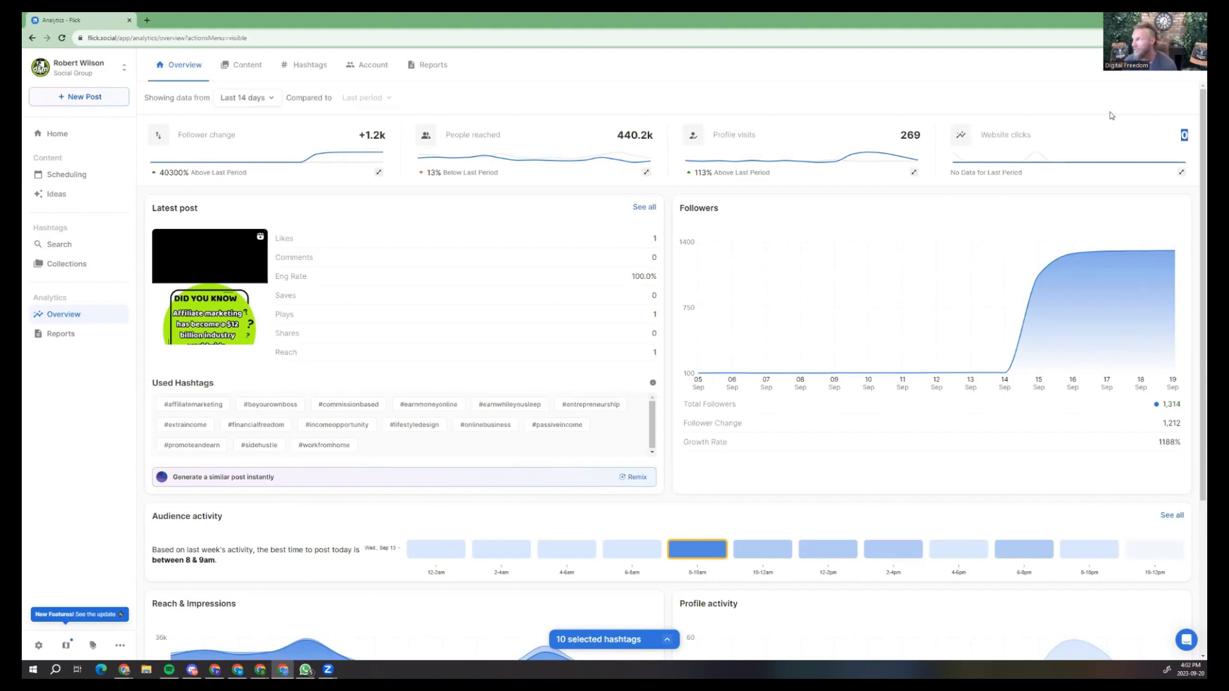
Examine the people reached and follower change figures in the analytics overview.
{"action": "left_click", "coordinate": [1031, 150]}
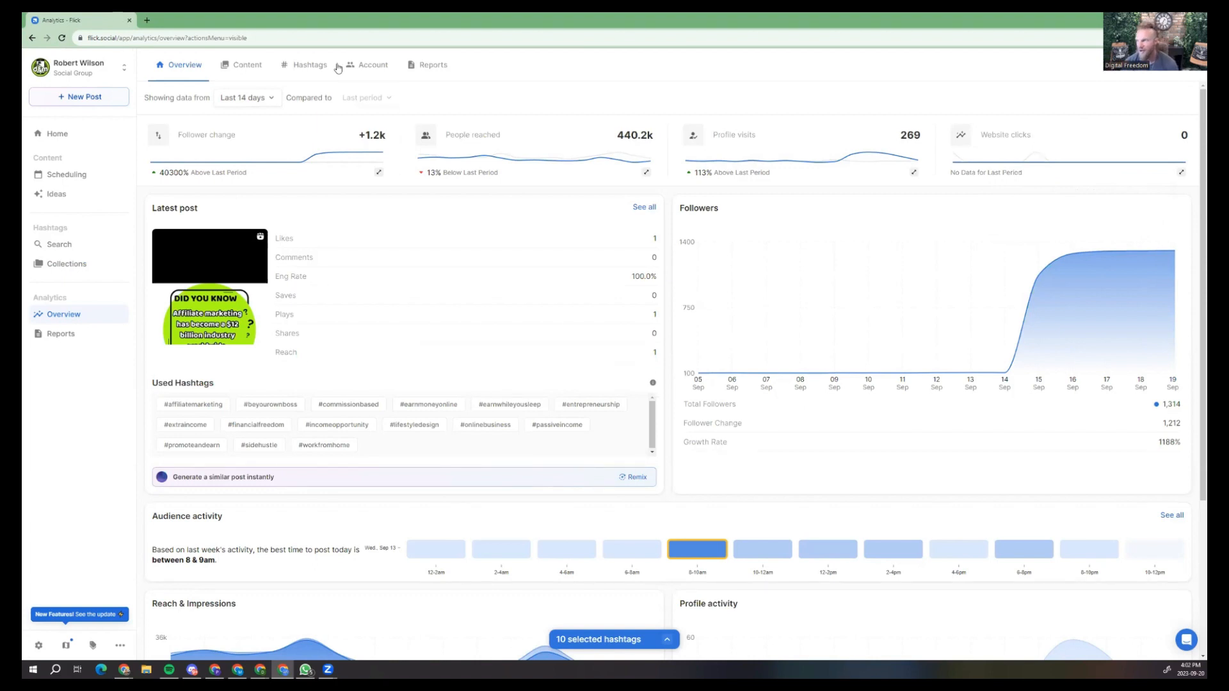
{"action": "left_click", "coordinate": [185, 65]}
{"action": "left_click_drag", "start_coordinate": [648, 135], "coordinate": [616, 139]}
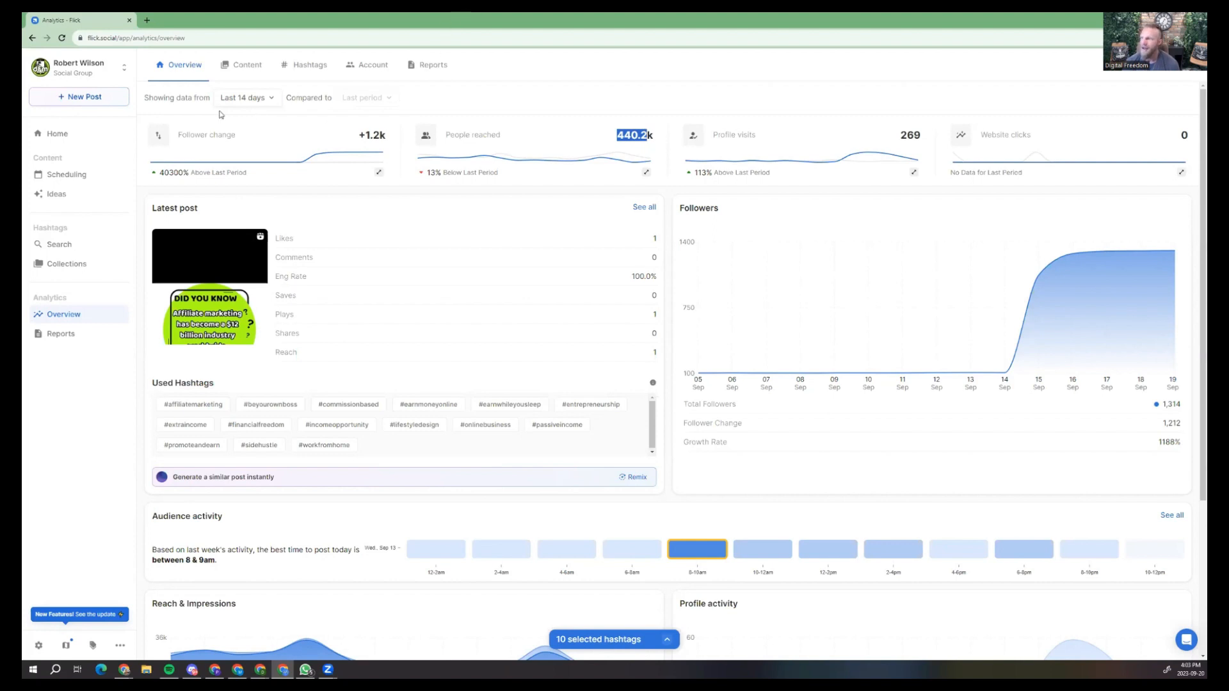
{"action": "left_click", "coordinate": [374, 139]}
{"action": "mouse_move", "coordinate": [386, 138]}
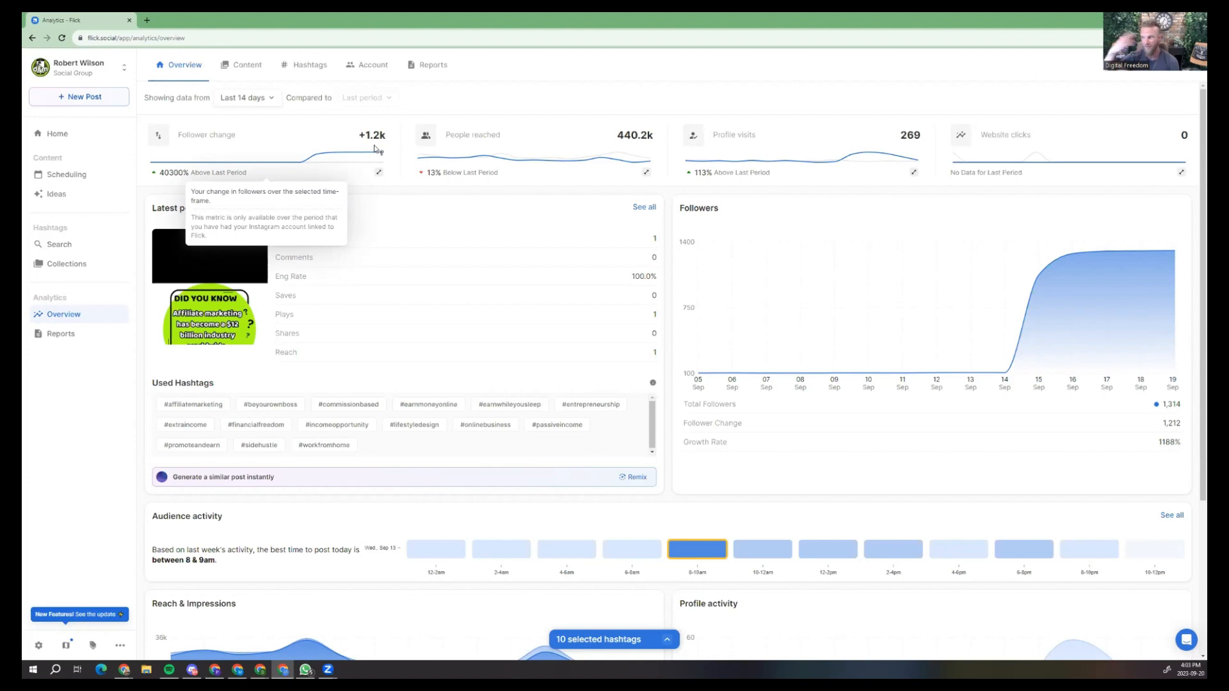
Open the content analytics and look over the total posts, hashtags ranked, engagements and average engagement rate for feed posts.
{"action": "left_click", "coordinate": [244, 64]}
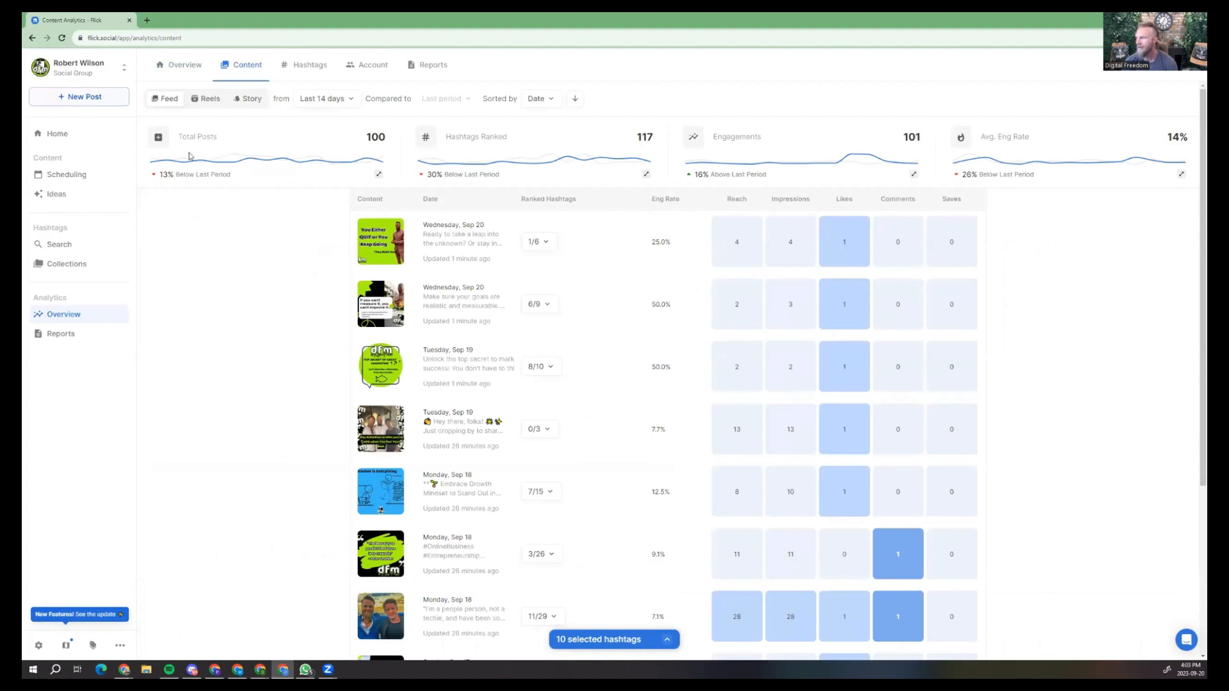
{"action": "left_click_drag", "start_coordinate": [189, 137], "coordinate": [392, 148]}
{"action": "left_click", "coordinate": [391, 147]}
{"action": "left_click_drag", "start_coordinate": [464, 136], "coordinate": [544, 139]}
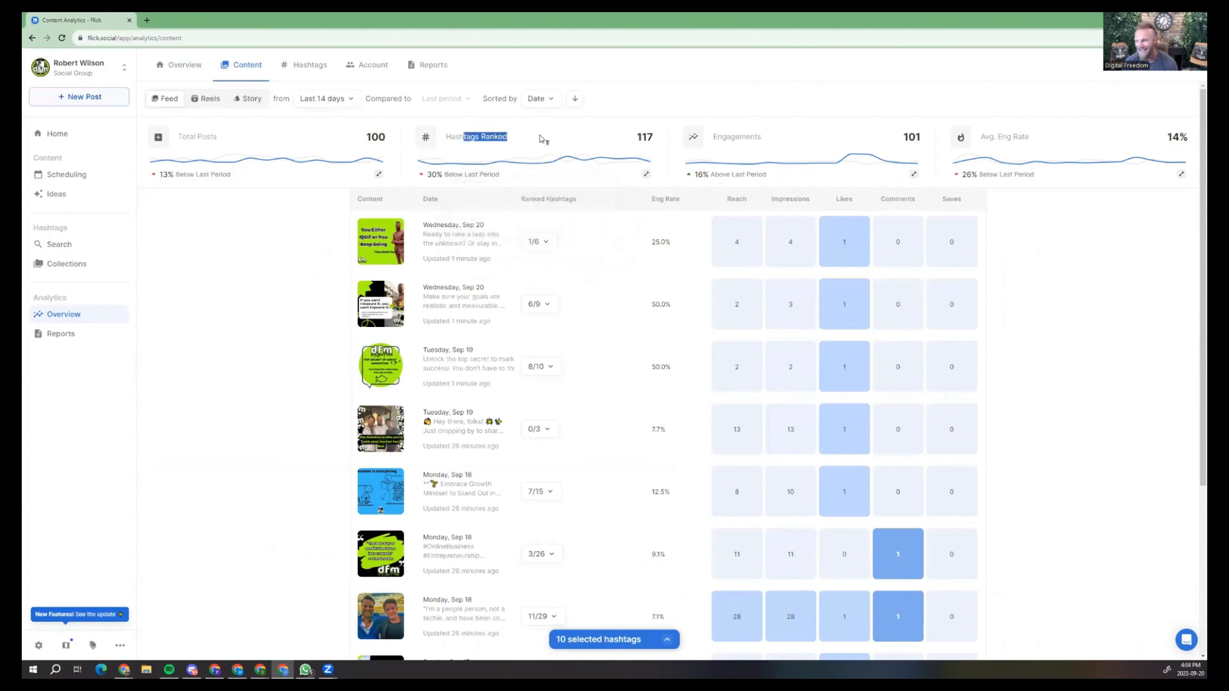
{"action": "left_click", "coordinate": [544, 138]}
{"action": "left_click_drag", "start_coordinate": [740, 142], "coordinate": [1048, 148]}
{"action": "left_click", "coordinate": [1048, 145]}
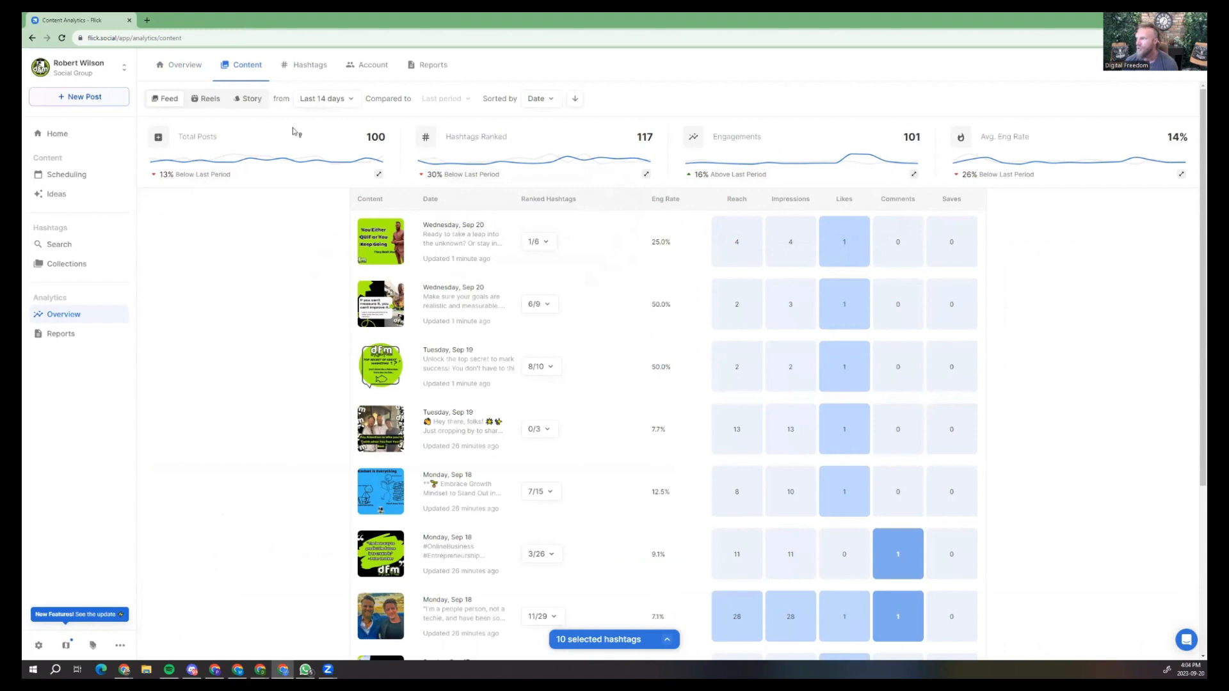
Examine the feed's total posts, the hashtags ranked with their change from the last period, and the engagements metric.
{"action": "left_click_drag", "start_coordinate": [190, 137], "coordinate": [235, 133]}
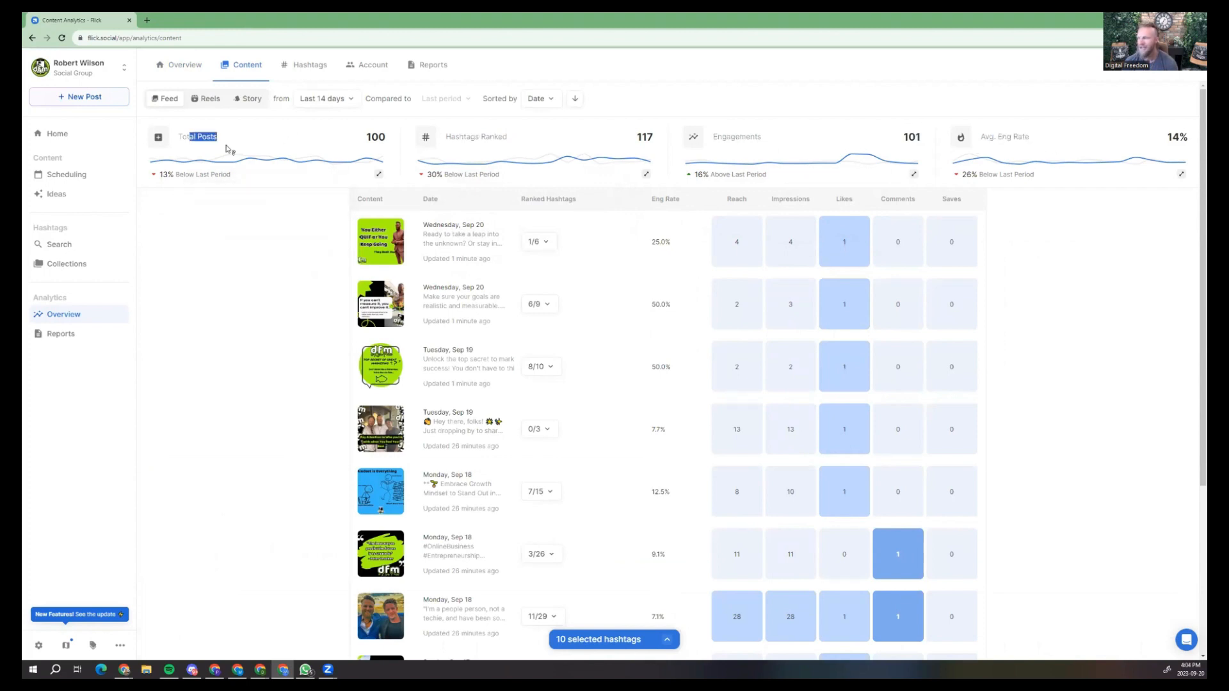
{"action": "left_click", "coordinate": [480, 135]}
{"action": "left_click_drag", "start_coordinate": [467, 137], "coordinate": [510, 135]}
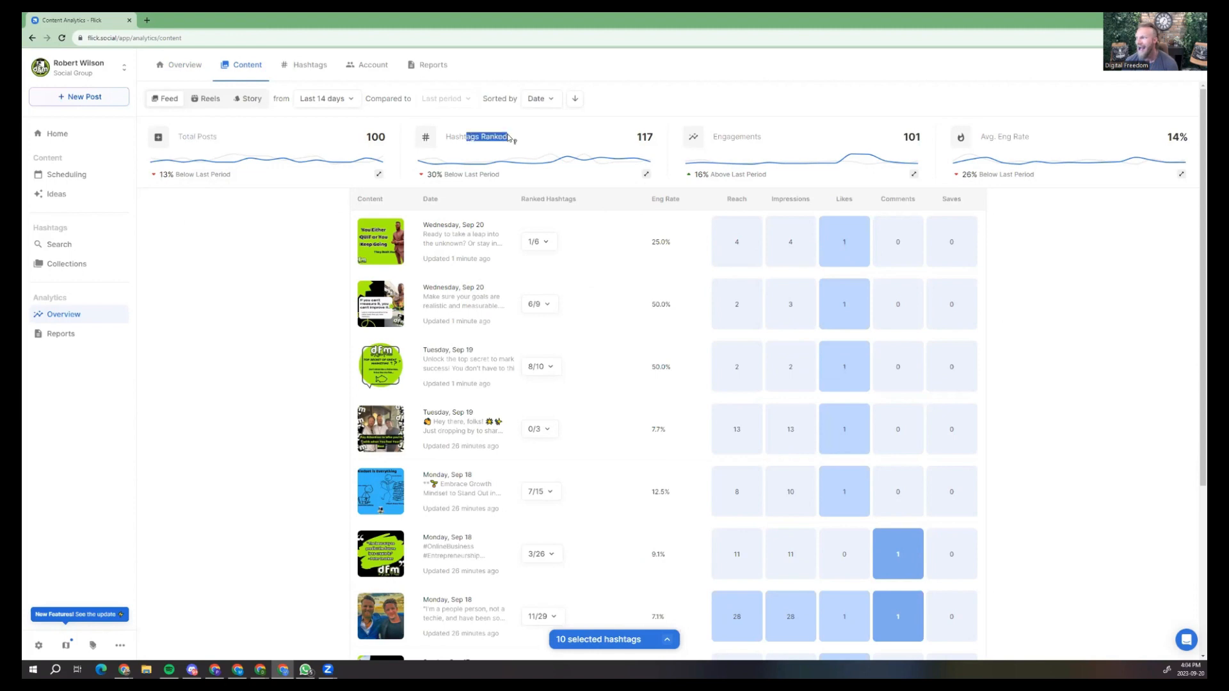
{"action": "left_click", "coordinate": [509, 136]}
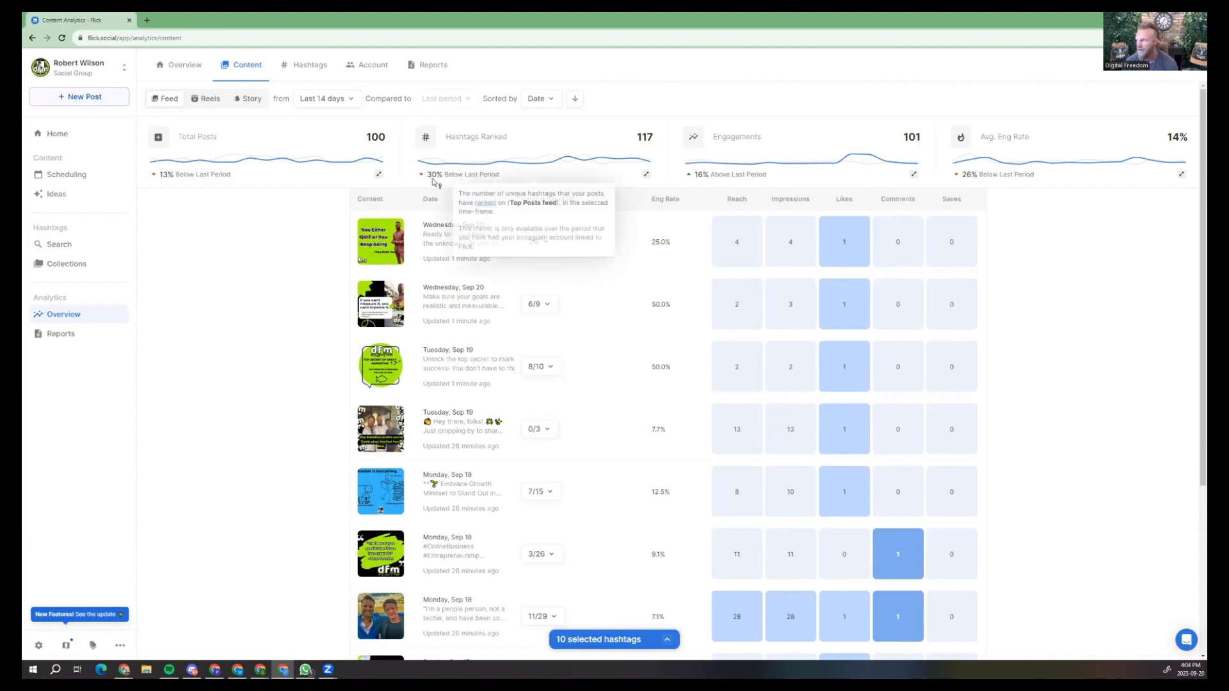
{"action": "left_click_drag", "start_coordinate": [431, 175], "coordinate": [488, 172]}
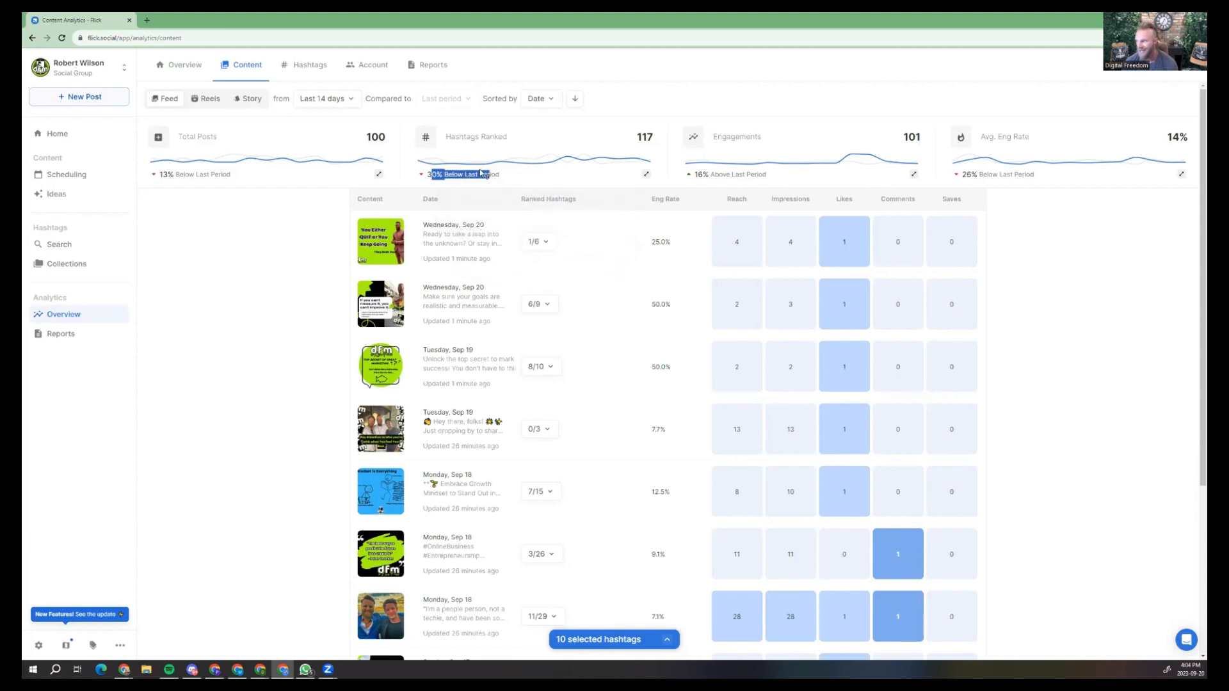
{"action": "left_click", "coordinate": [481, 173]}
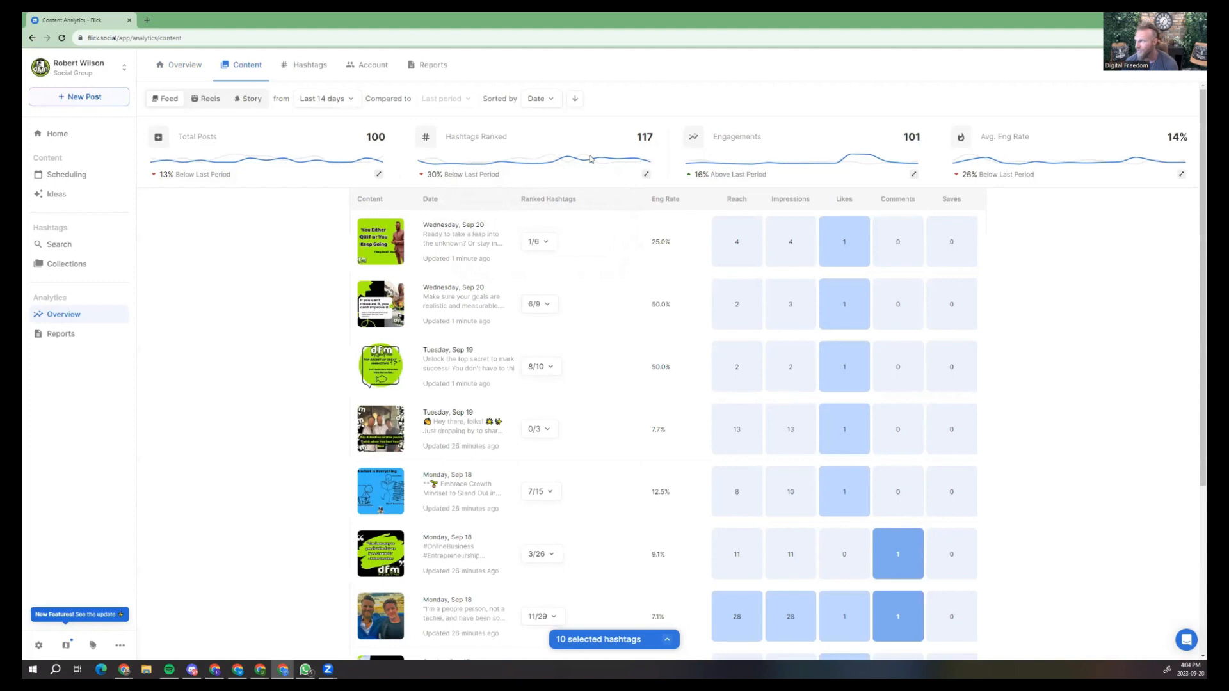
{"action": "mouse_move", "coordinate": [742, 141]}
{"action": "mouse_move", "coordinate": [617, 160]}
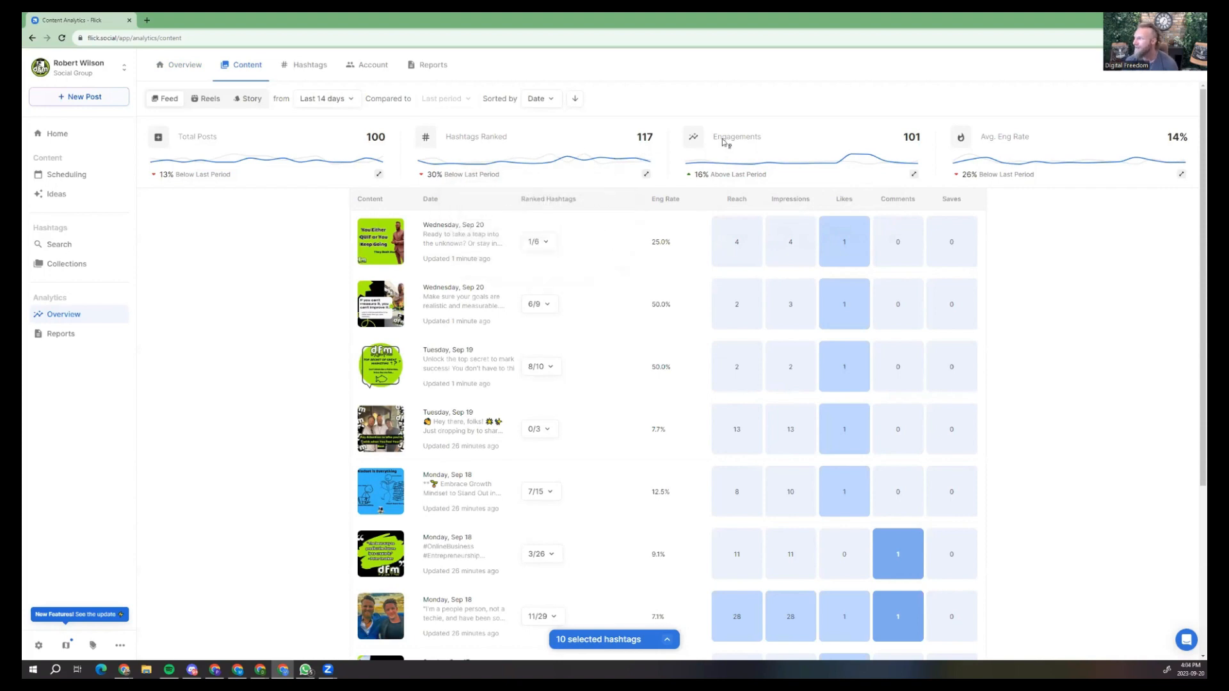
{"action": "left_click_drag", "start_coordinate": [722, 139], "coordinate": [752, 142]}
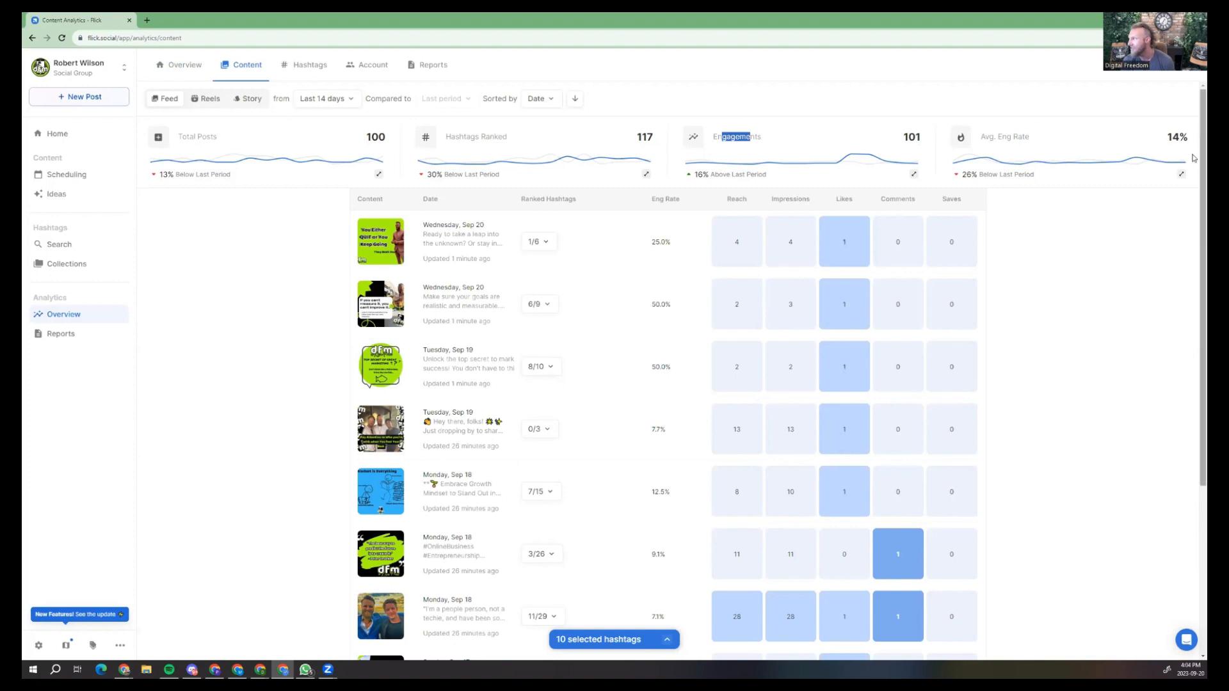
Show the content analytics for reels and sort them by plays from highest to lowest.
{"action": "left_click", "coordinate": [220, 105]}
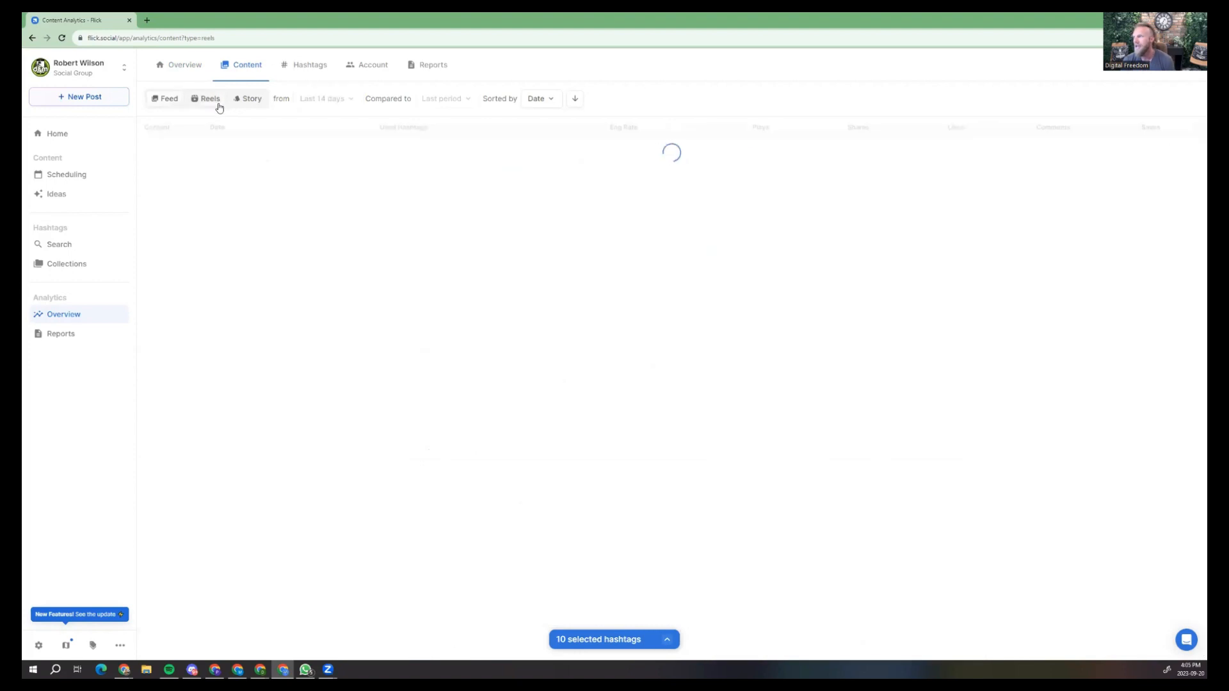
{"action": "left_click", "coordinate": [290, 66]}
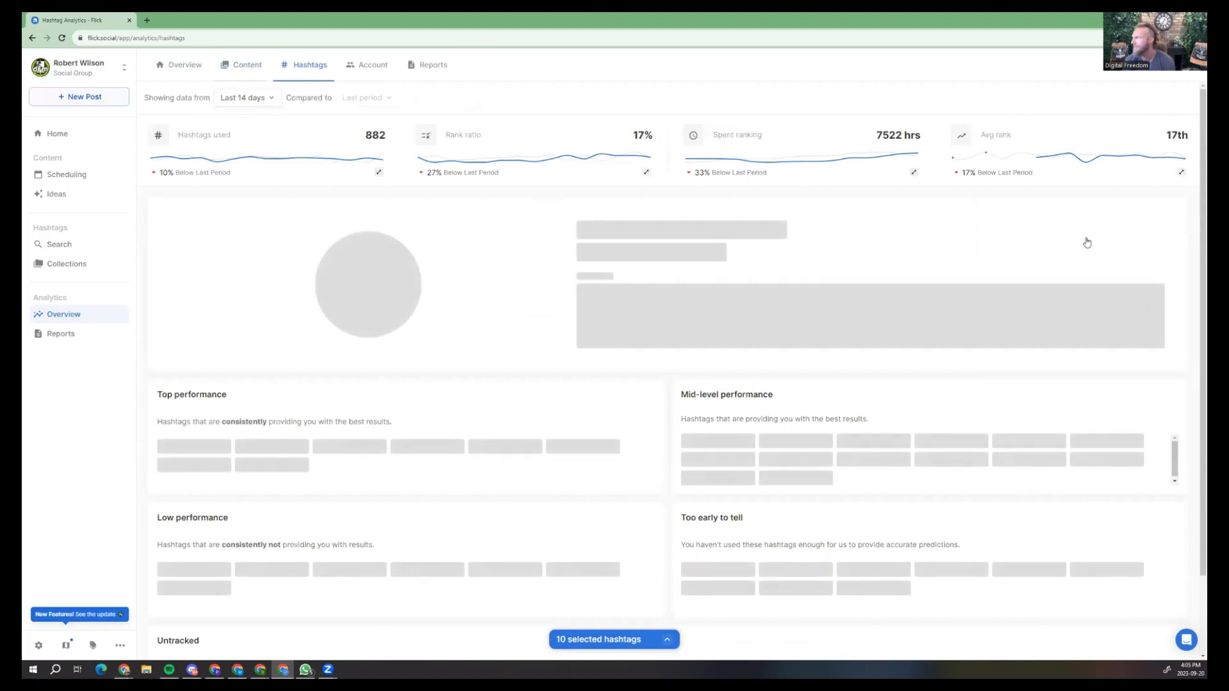
{"action": "key", "text": "alt+Left"}
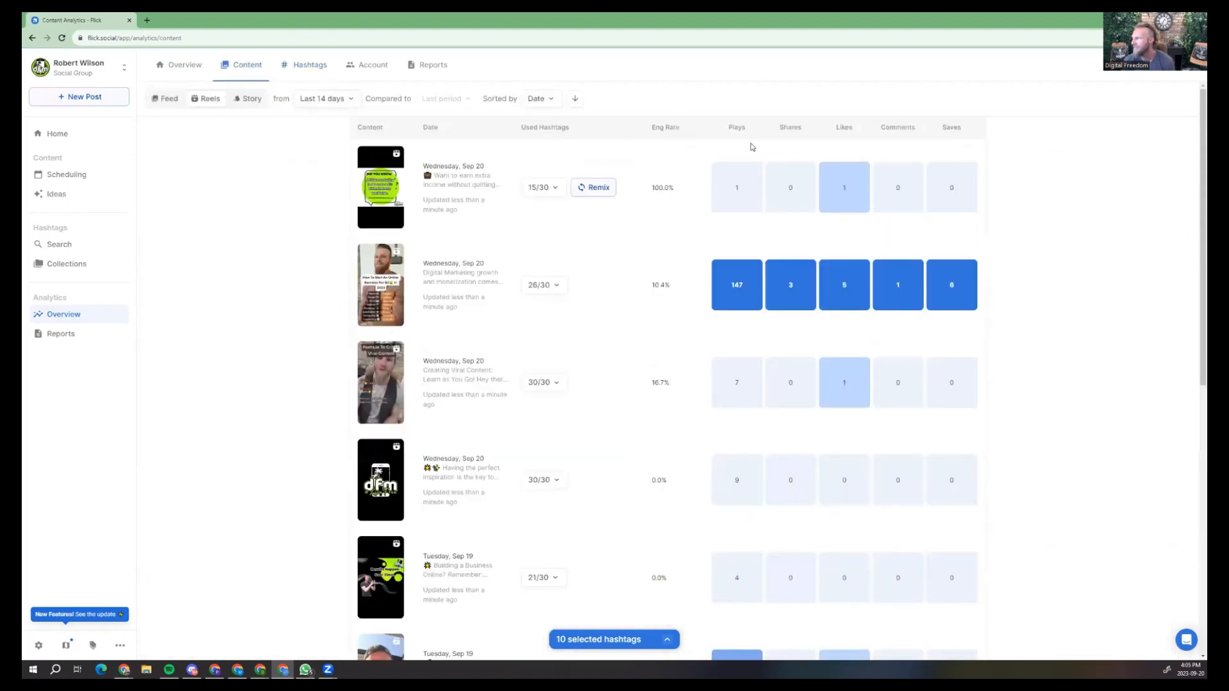
{"action": "left_click", "coordinate": [737, 127]}
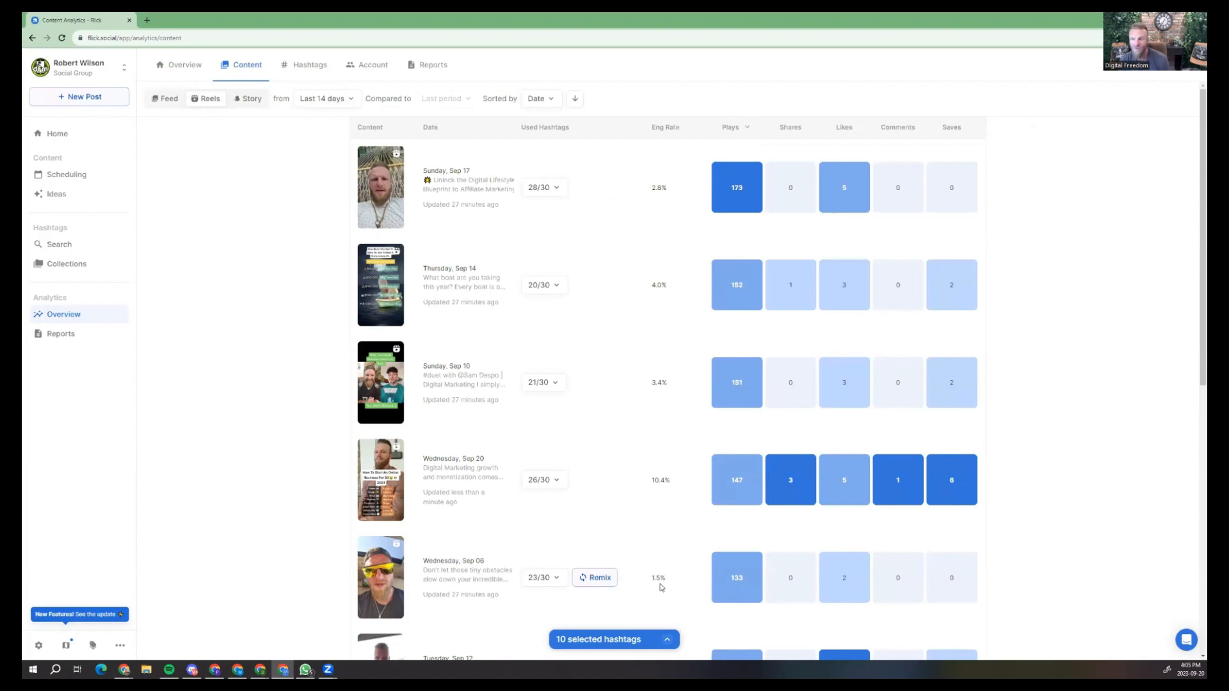
In the hashtag analytics, select eleven low-performance hashtags, including #unleashyourpotential, #hustleandflow, #financiallyfree, #makemoneyworkingfromhome, #onlineincome, #focusongains and #naysayers.
{"action": "left_click", "coordinate": [313, 65]}
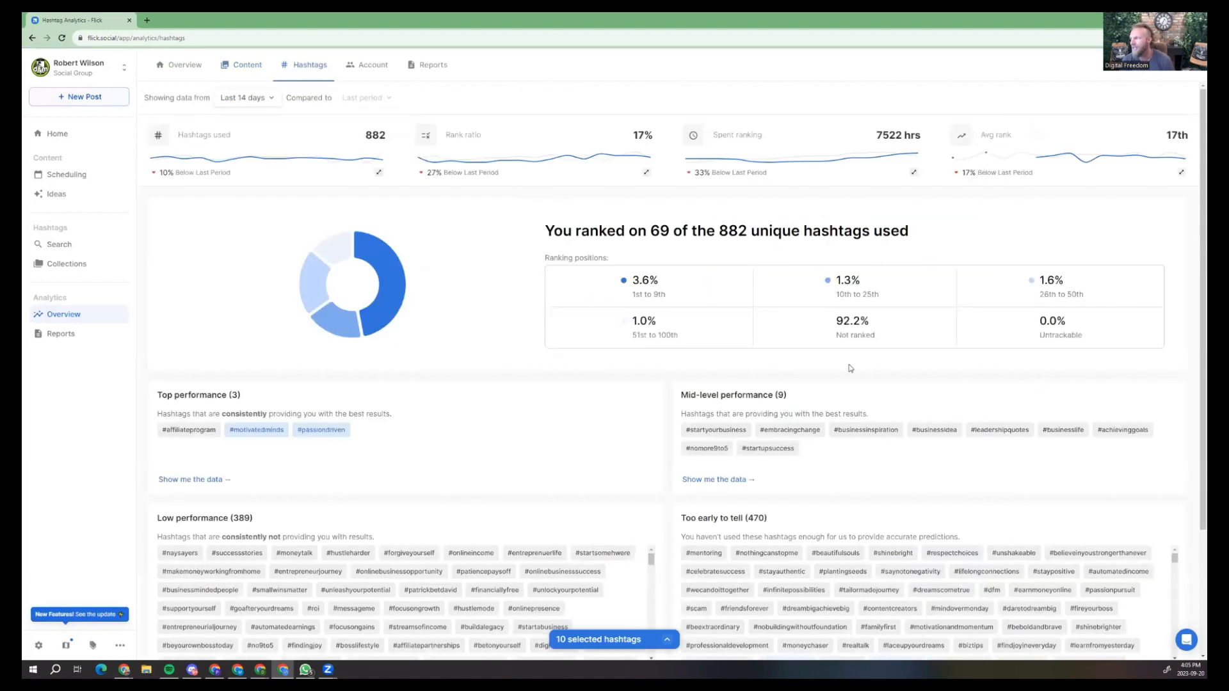
{"action": "scroll", "coordinate": [542, 474], "scroll_direction": "down", "scroll_amount": 2}
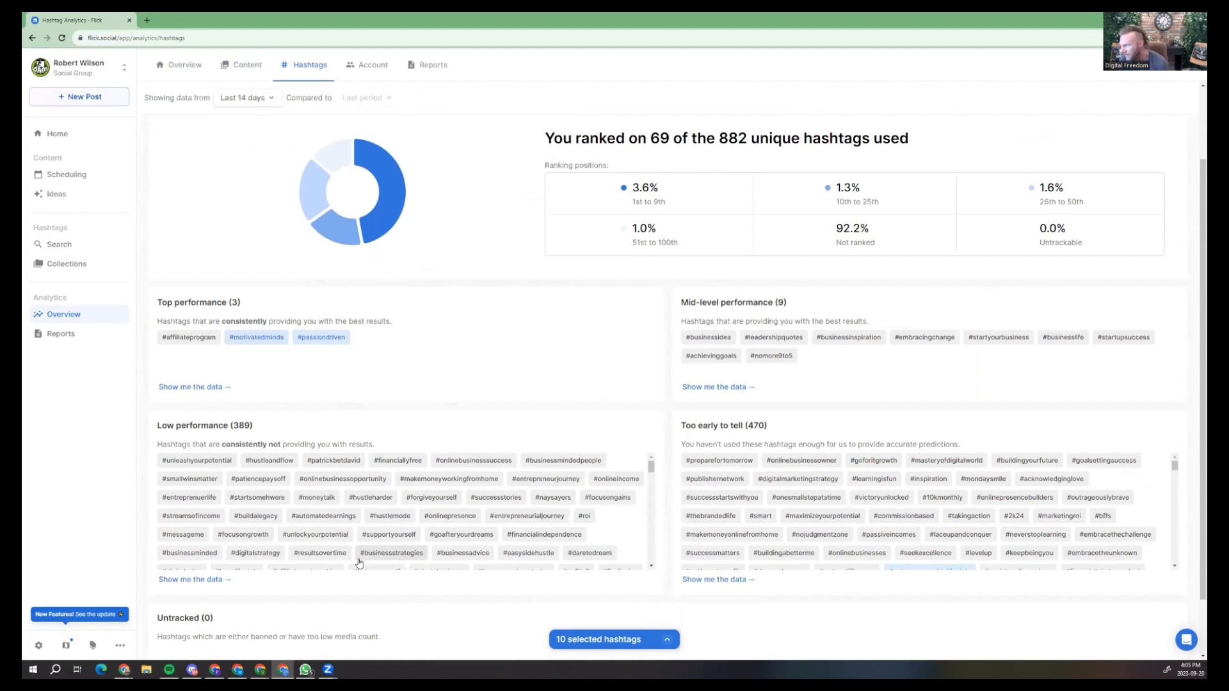
{"action": "left_click", "coordinate": [216, 464]}
{"action": "left_click", "coordinate": [283, 463]}
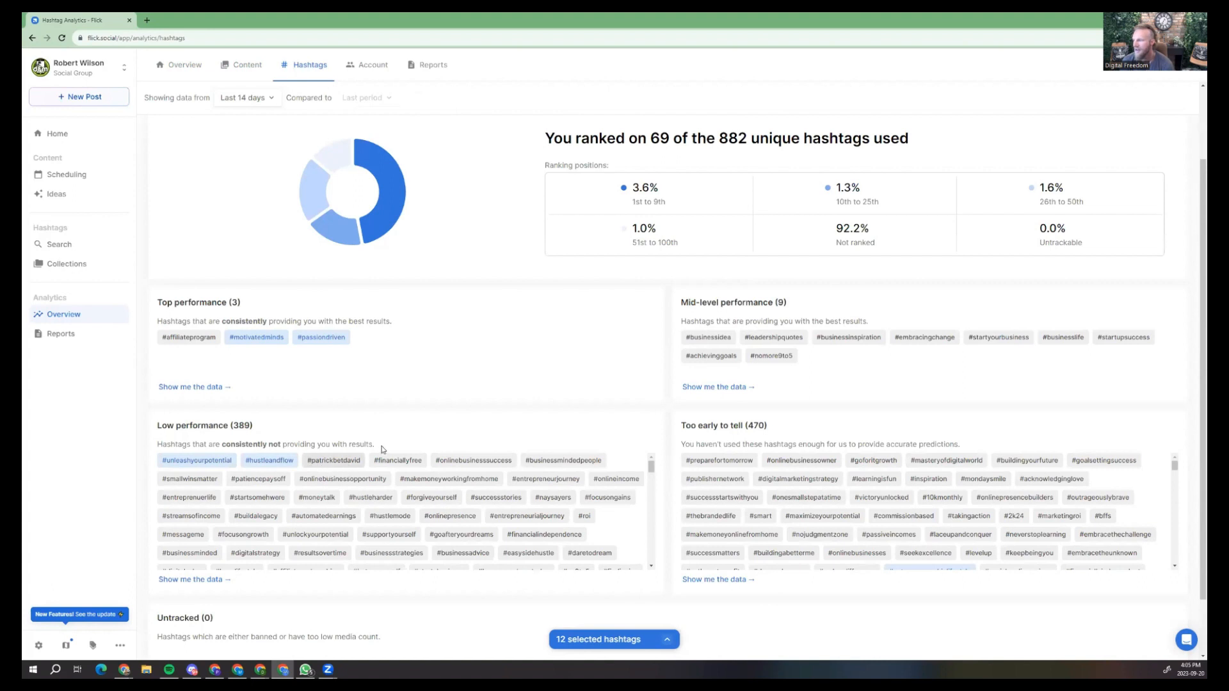
{"action": "left_click", "coordinate": [334, 460]}
{"action": "left_click", "coordinate": [398, 460]}
{"action": "left_click", "coordinate": [474, 460]}
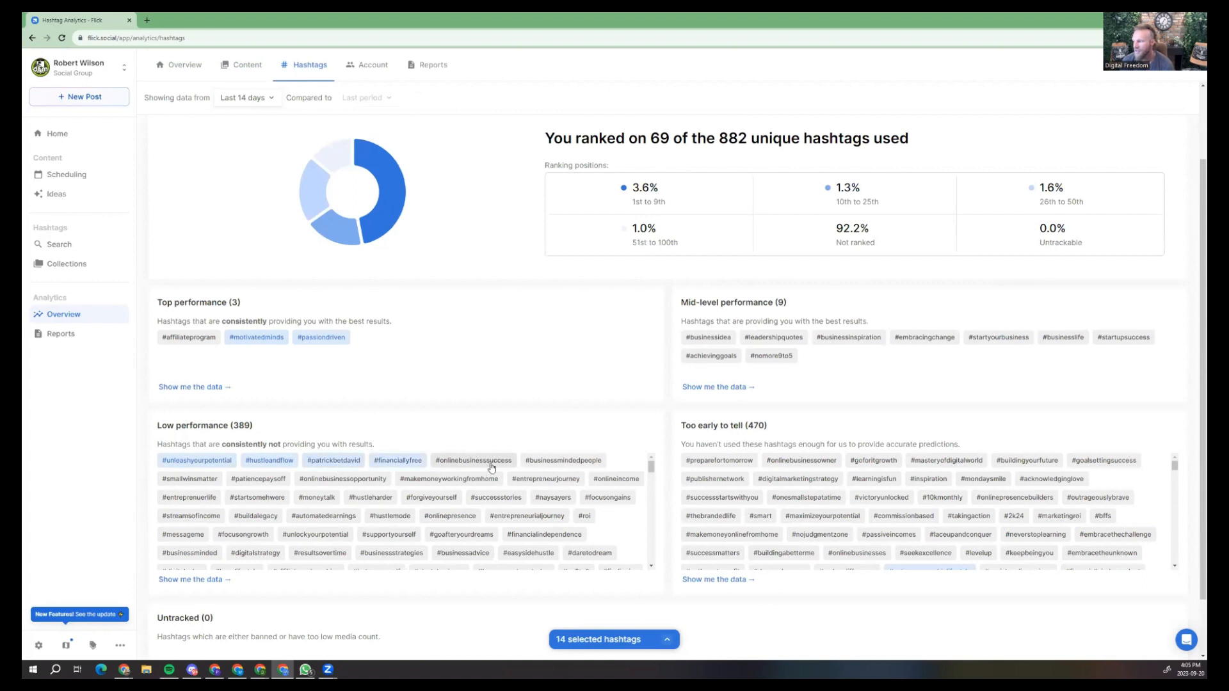
{"action": "left_click", "coordinate": [566, 462]}
{"action": "left_click", "coordinate": [461, 480]}
{"action": "left_click", "coordinate": [531, 480]}
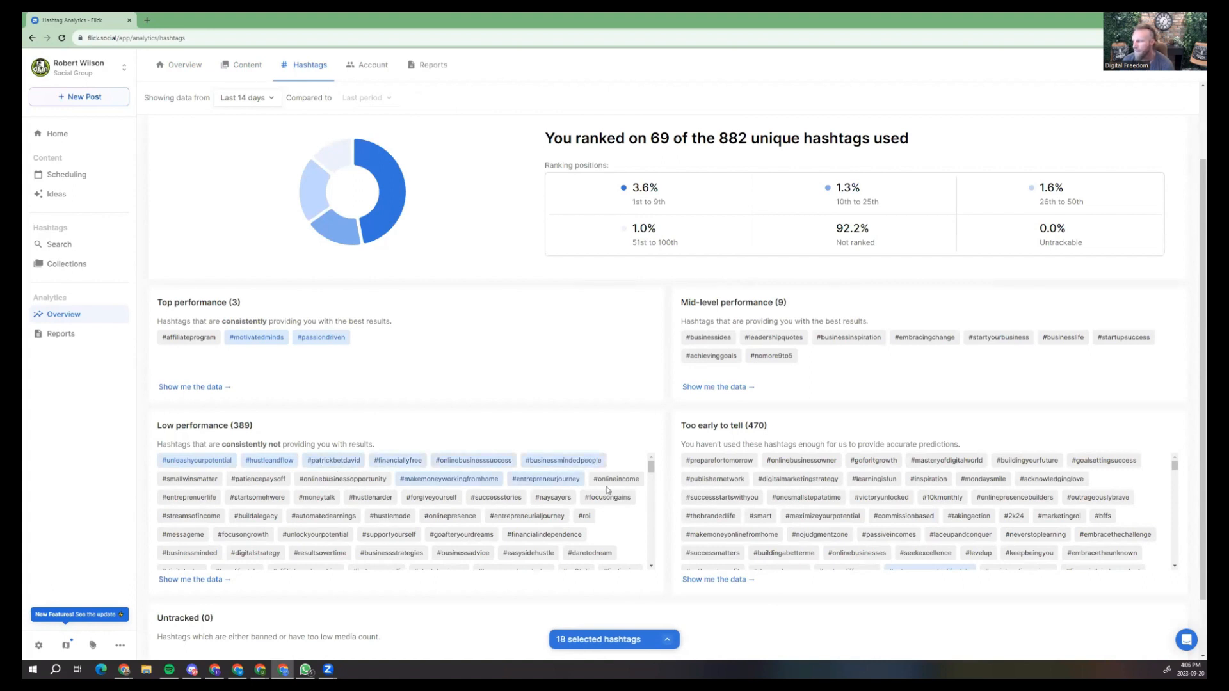
{"action": "left_click", "coordinate": [611, 480]}
{"action": "left_click", "coordinate": [607, 498]}
{"action": "left_click", "coordinate": [557, 500]}
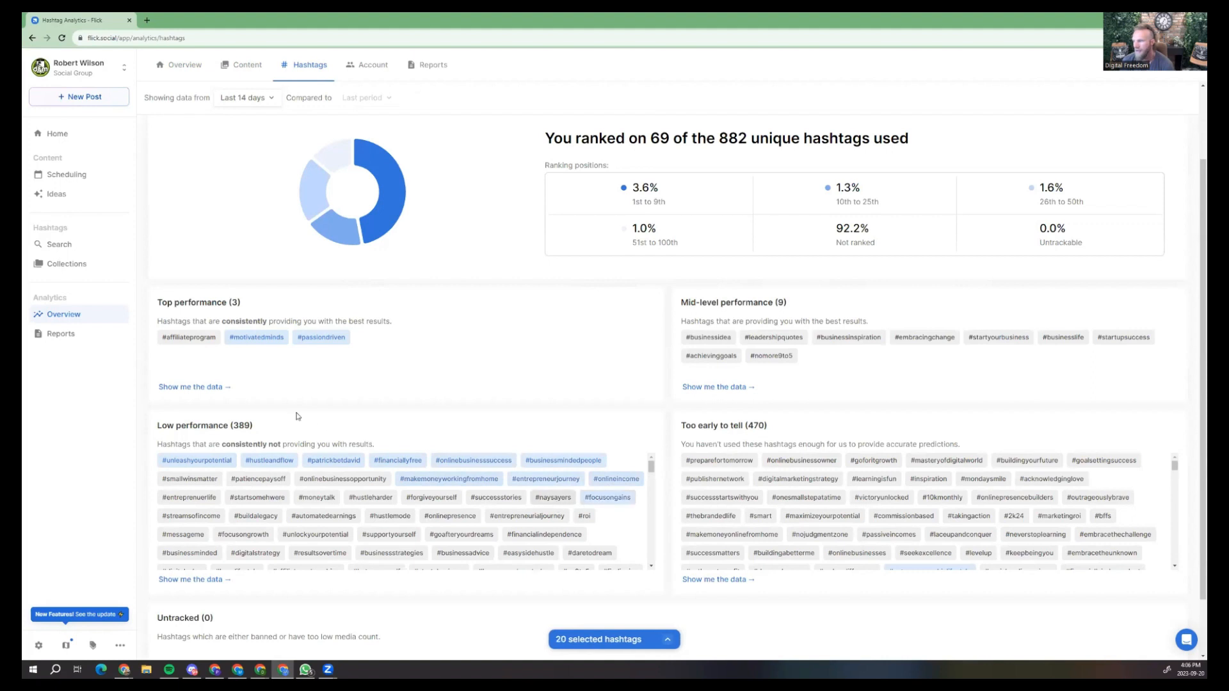
Look in the August 2 collection for the selected low-performance hashtags.
{"action": "left_click", "coordinate": [71, 270]}
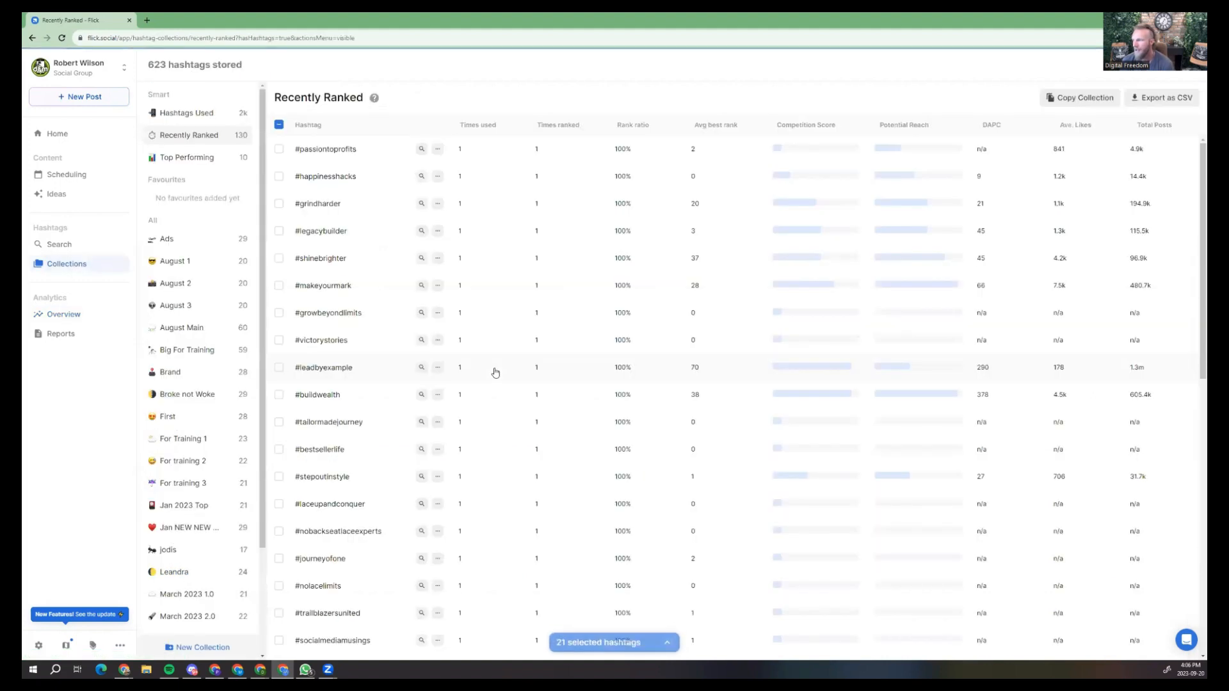
{"action": "left_click", "coordinate": [190, 284]}
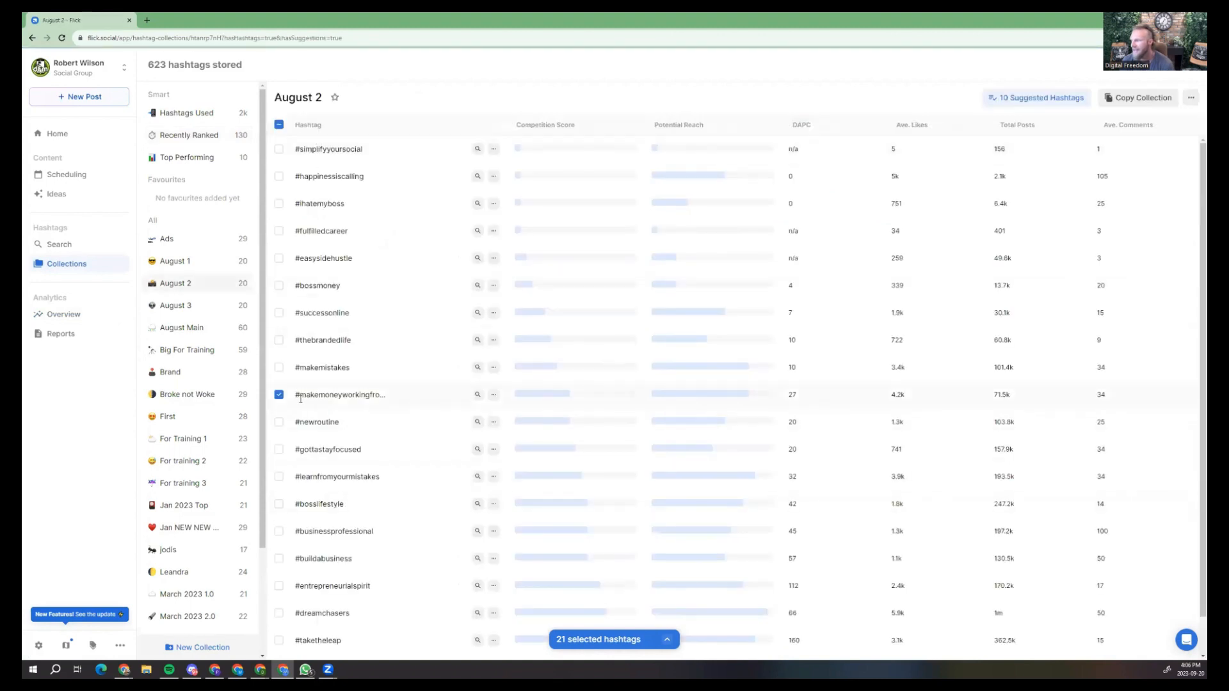
Review the spent ranking metric in the hashtag analytics and the conversion and click-through rates in the account analytics.
{"action": "left_click", "coordinate": [64, 313]}
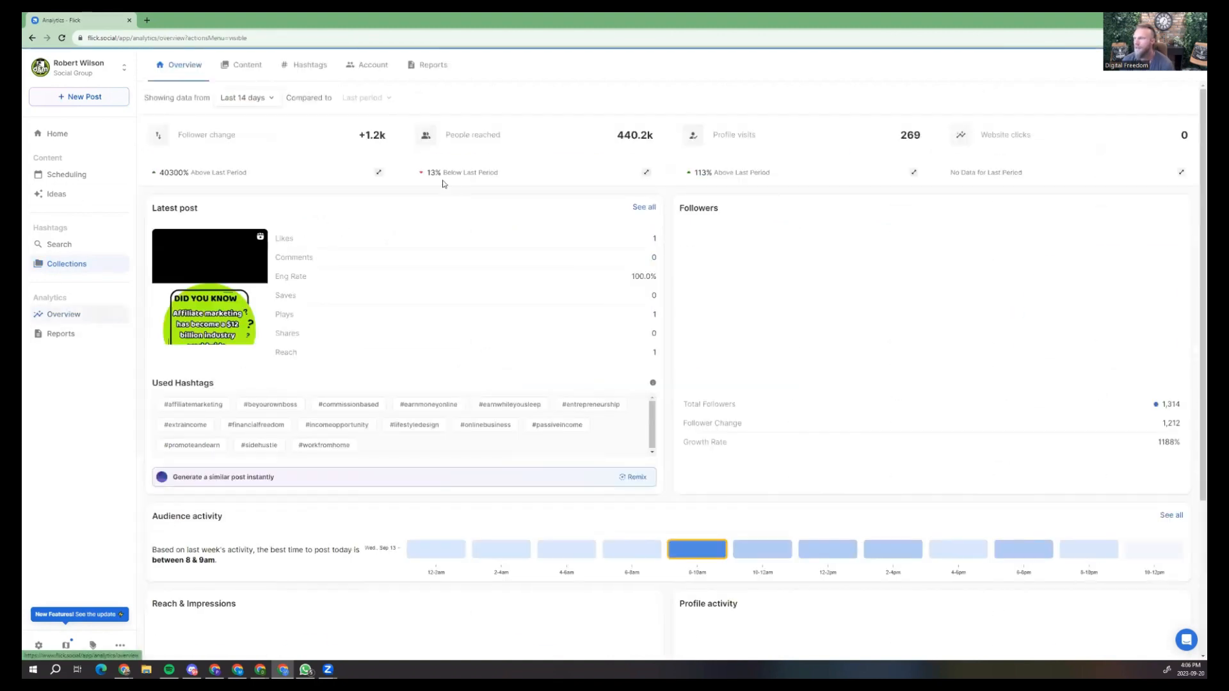
{"action": "left_click", "coordinate": [374, 66]}
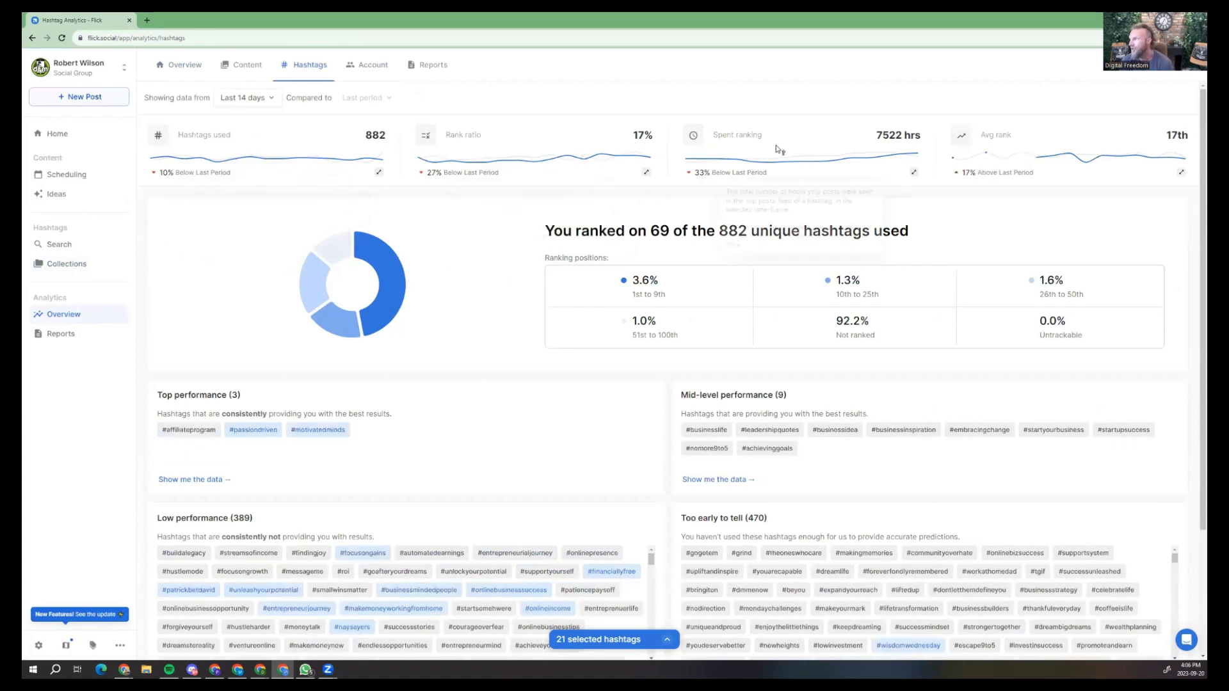
{"action": "mouse_move", "coordinate": [800, 147]}
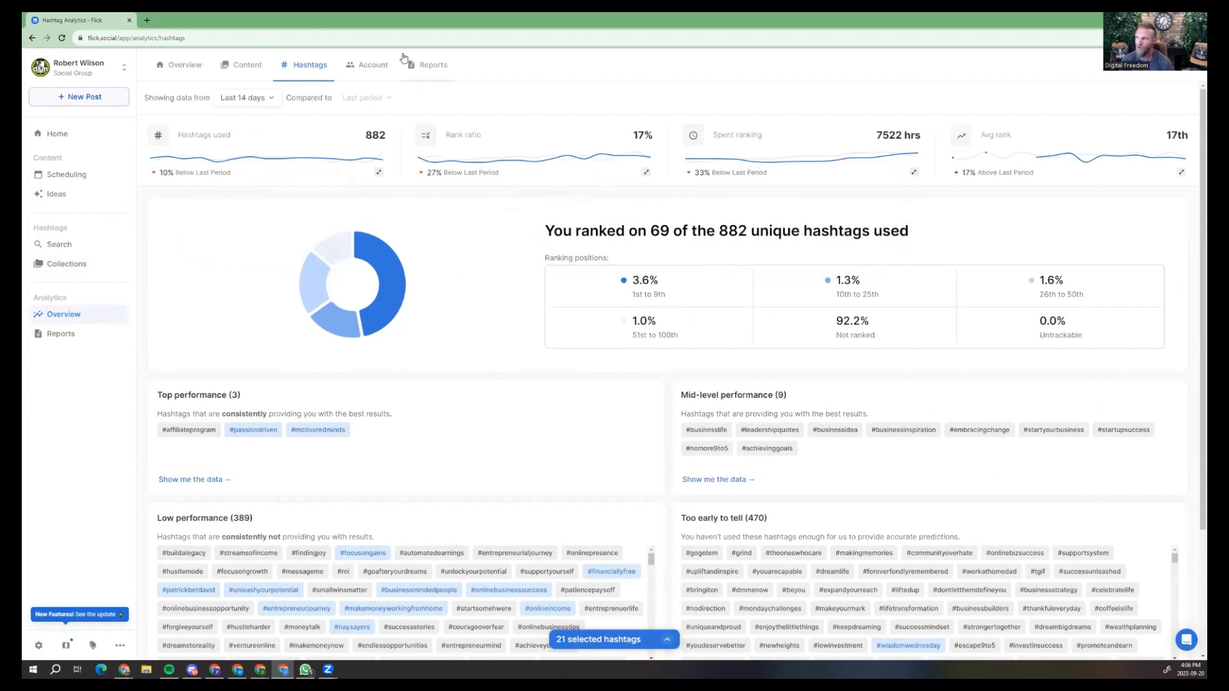
{"action": "left_click", "coordinate": [367, 64]}
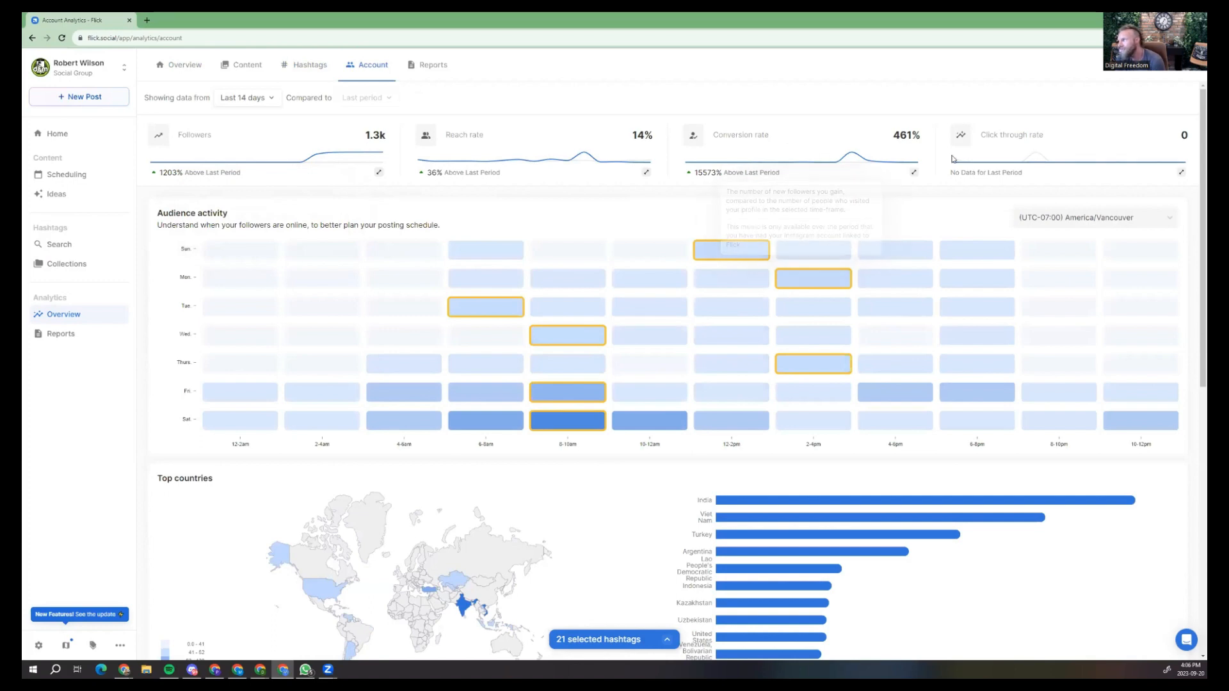
{"action": "mouse_move", "coordinate": [1071, 145]}
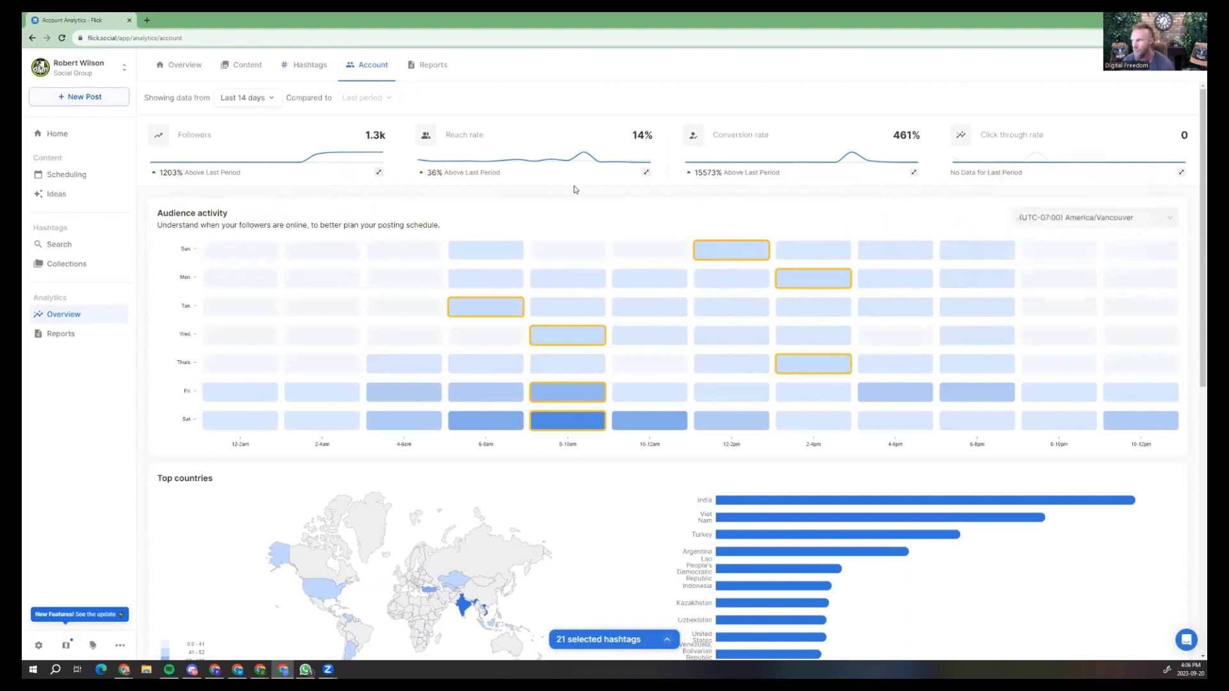
Look through the whole 9/17/2023 weekly report and return to the analytics overview.
{"action": "left_click", "coordinate": [427, 64]}
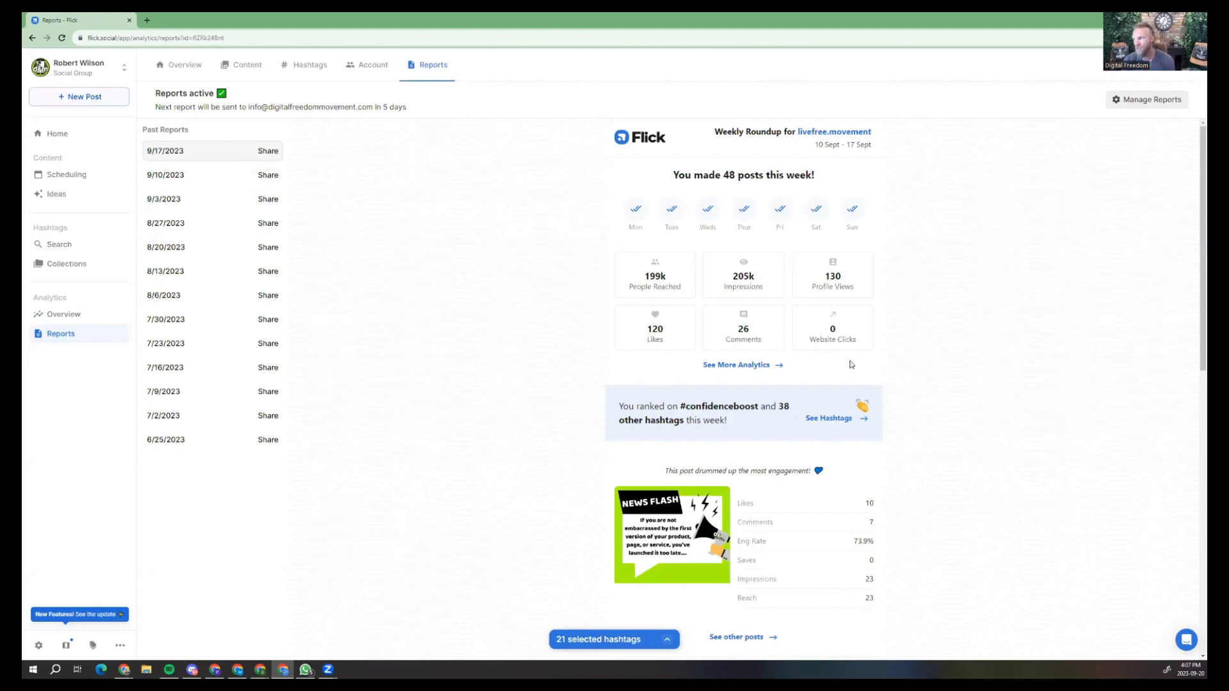
{"action": "scroll", "coordinate": [850, 365], "scroll_direction": "down", "scroll_amount": 10}
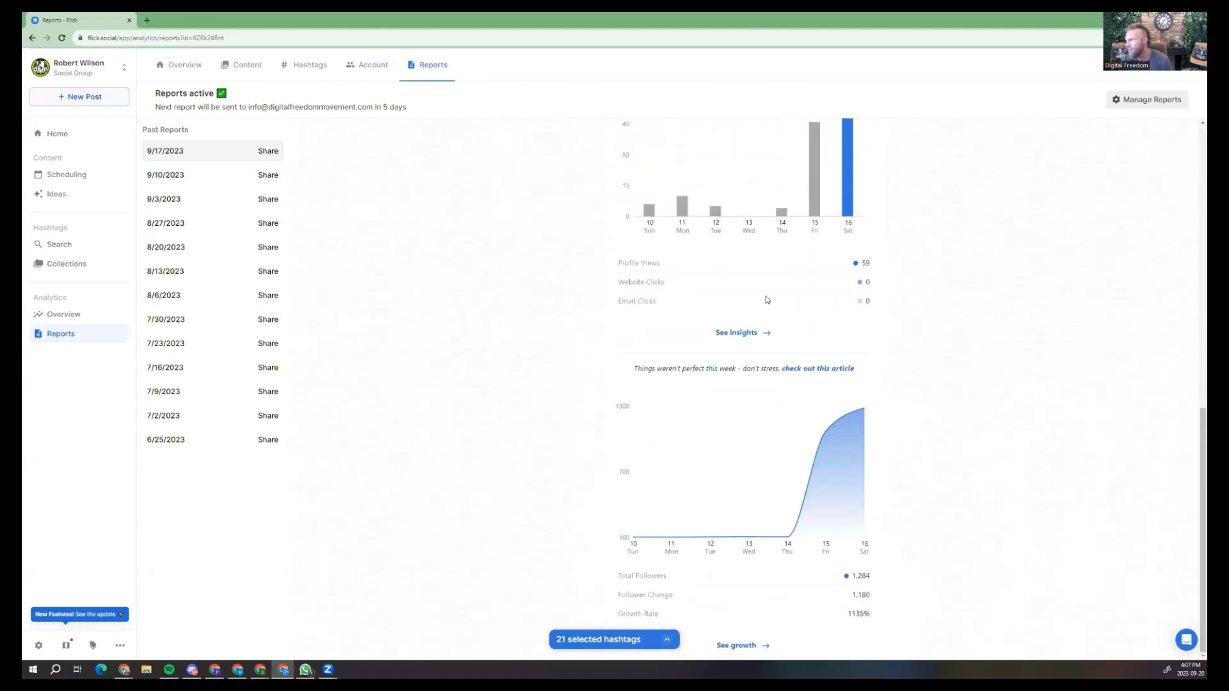
{"action": "scroll", "coordinate": [896, 349], "scroll_direction": "up", "scroll_amount": 10}
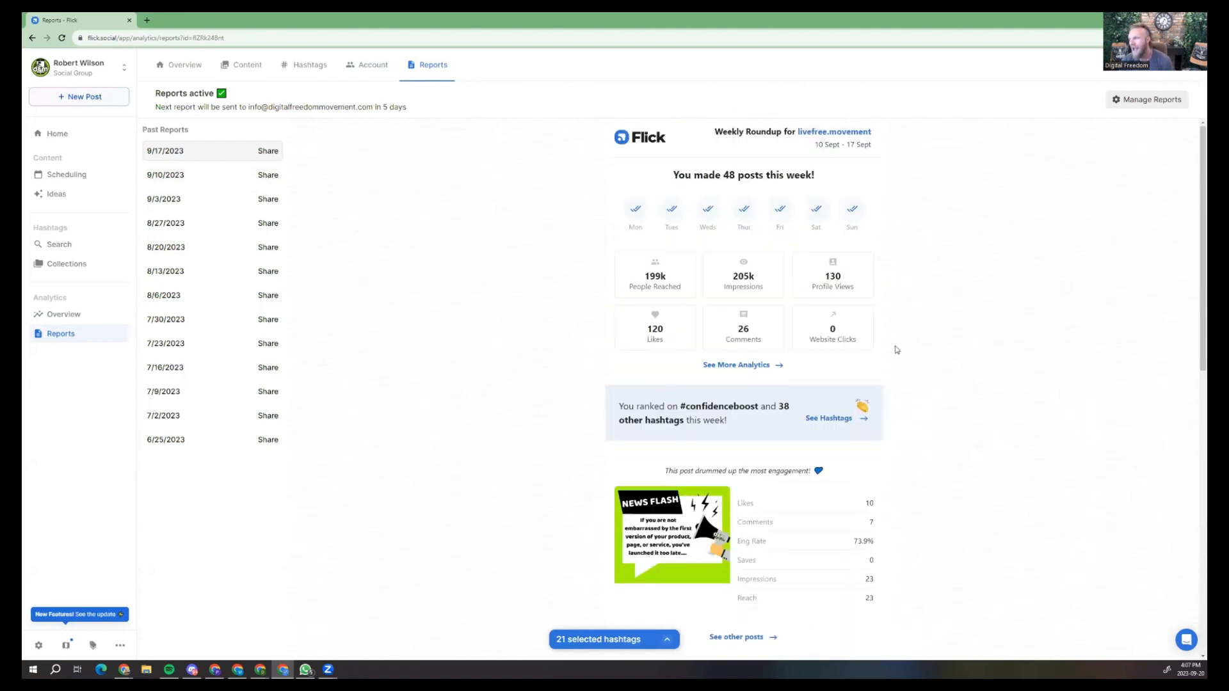
{"action": "scroll", "coordinate": [701, 368], "scroll_direction": "down", "scroll_amount": 10}
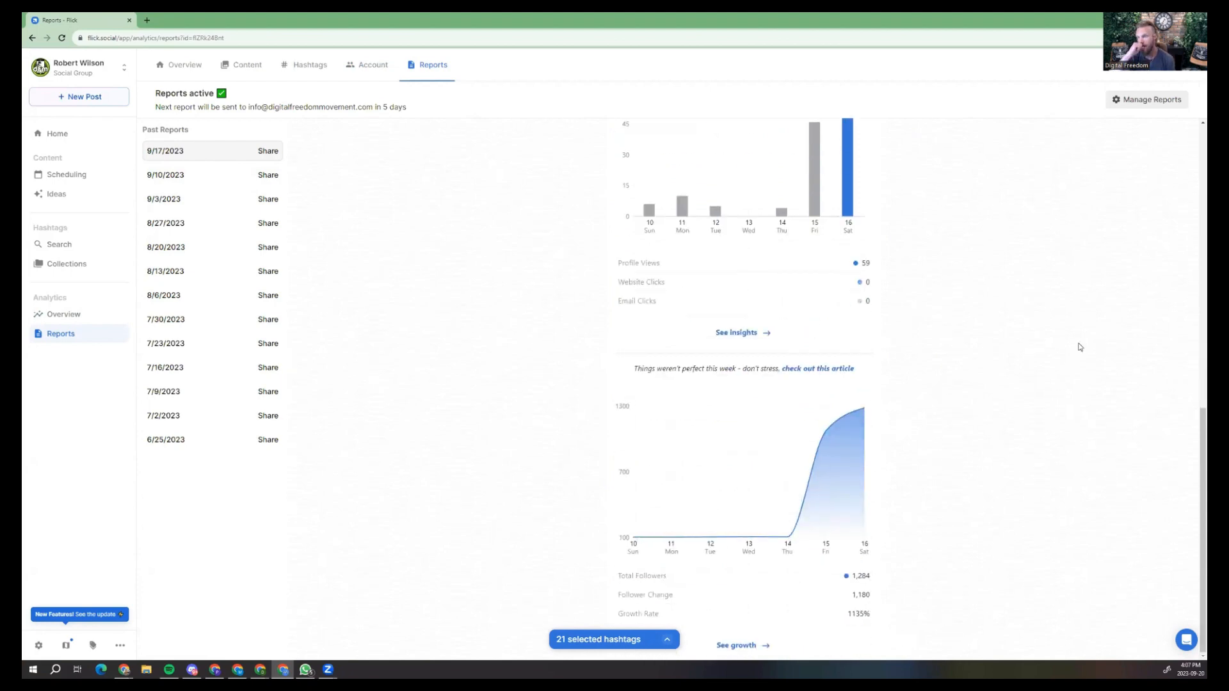
{"action": "left_click", "coordinate": [188, 79]}
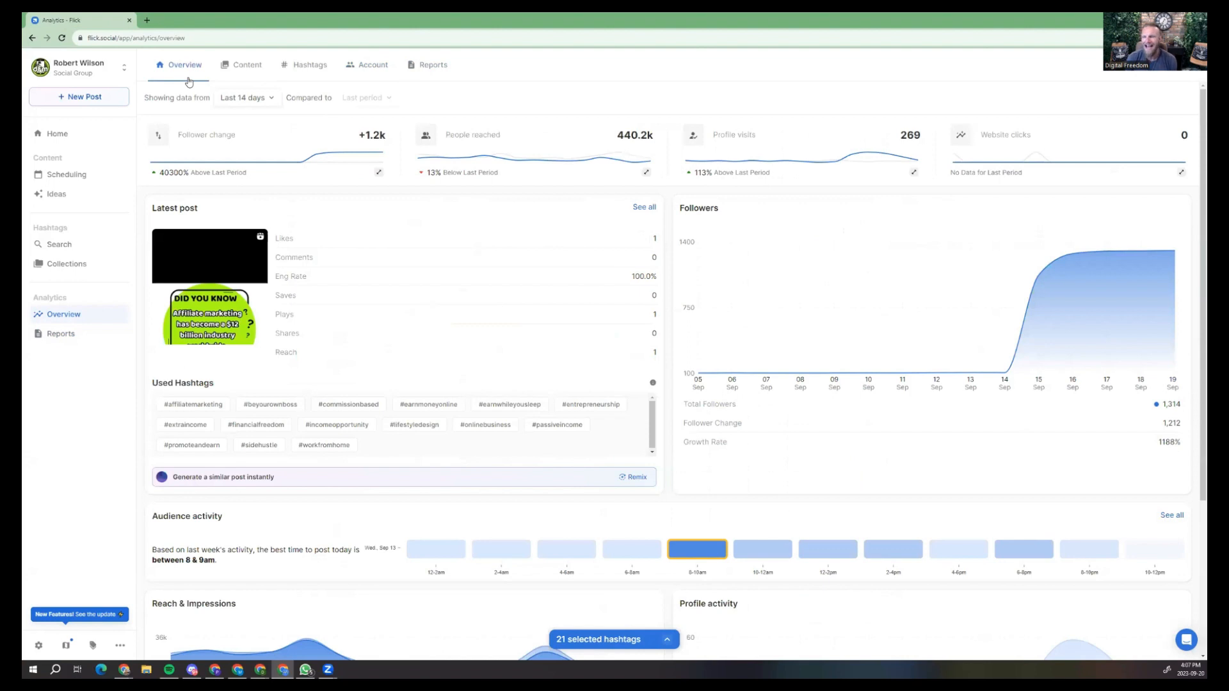